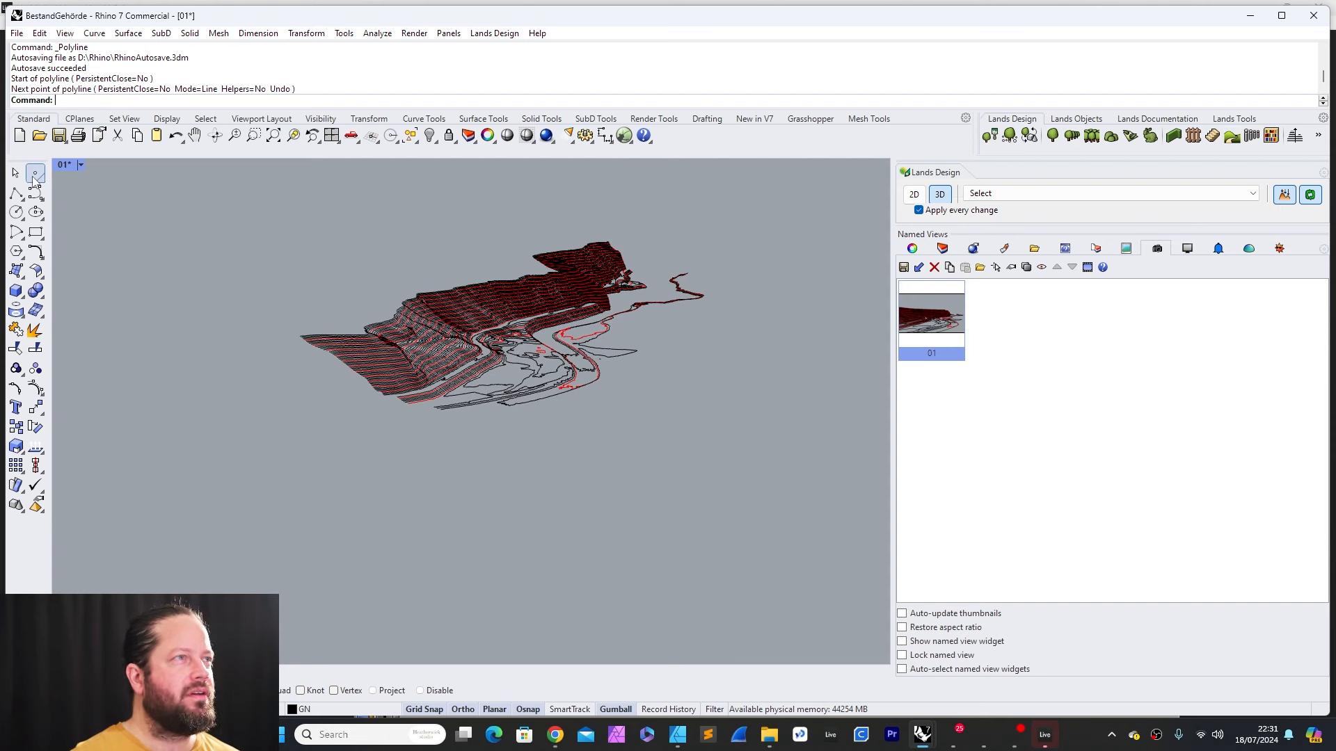
Step: Place a point object at the end of a contour line on the near edge of the terrain
{"action": "left_click", "coordinate": [35, 172]}
{"action": "scroll", "coordinate": [436, 398], "scroll_direction": "up", "scroll_amount": 3}
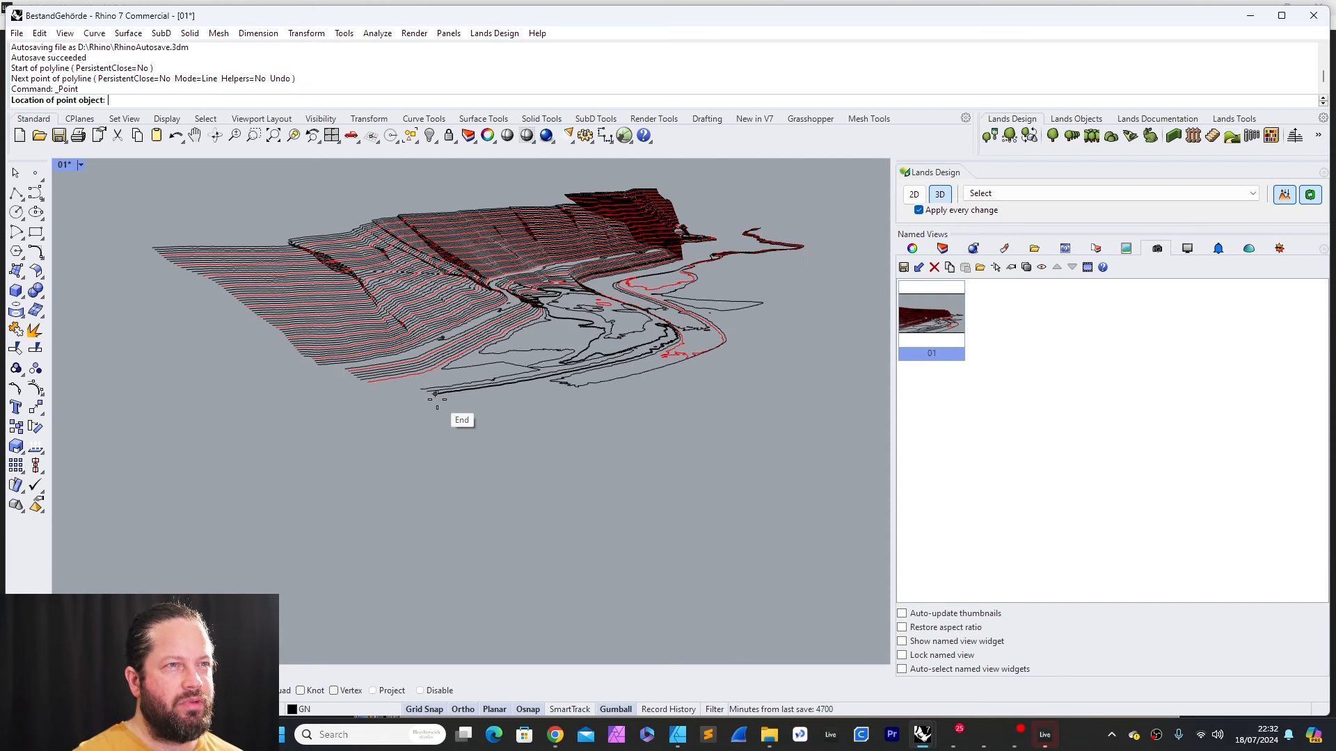
{"action": "left_click", "coordinate": [436, 399]}
{"action": "scroll", "coordinate": [613, 320], "scroll_direction": "down", "scroll_amount": 8}
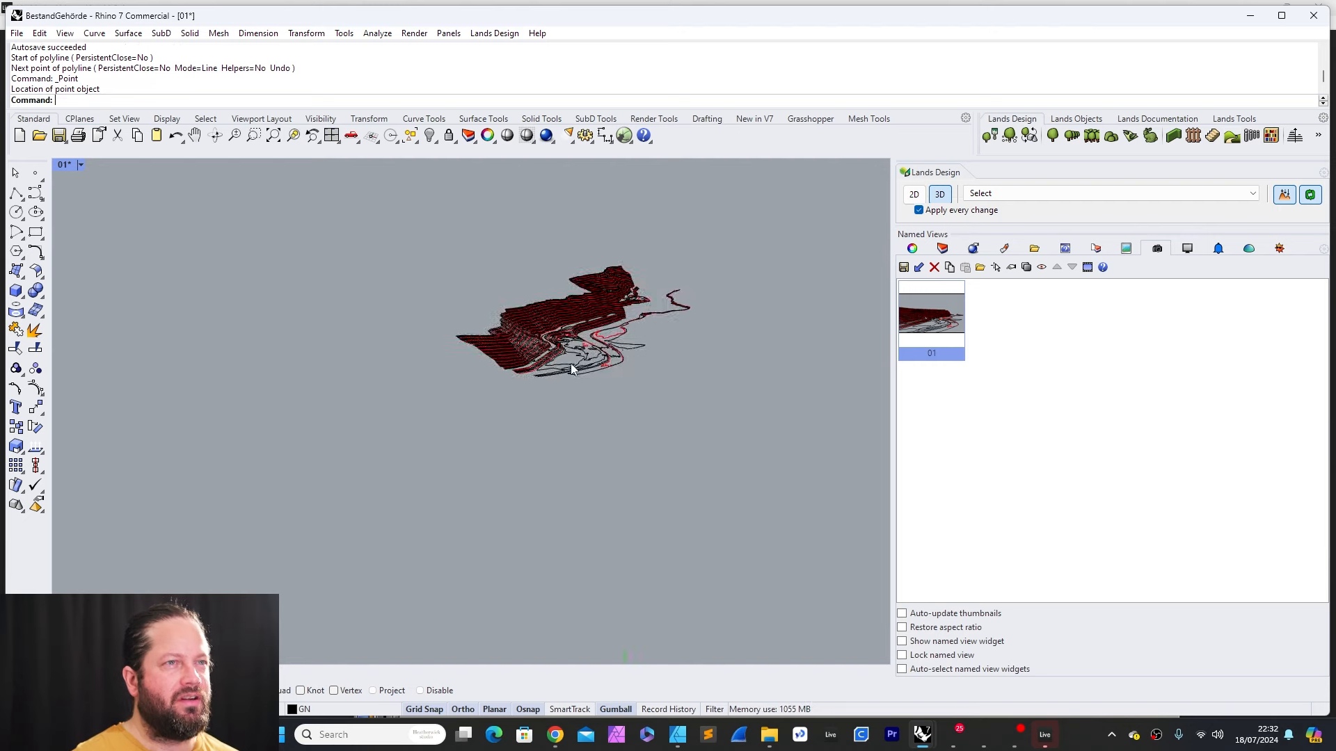
Step: Set the viewport to the Top view and examine the parcels, buildings and road lines of the site plan
{"action": "right_click_drag", "start_coordinate": [571, 363], "coordinate": [543, 445]}
{"action": "left_click", "coordinate": [81, 165]}
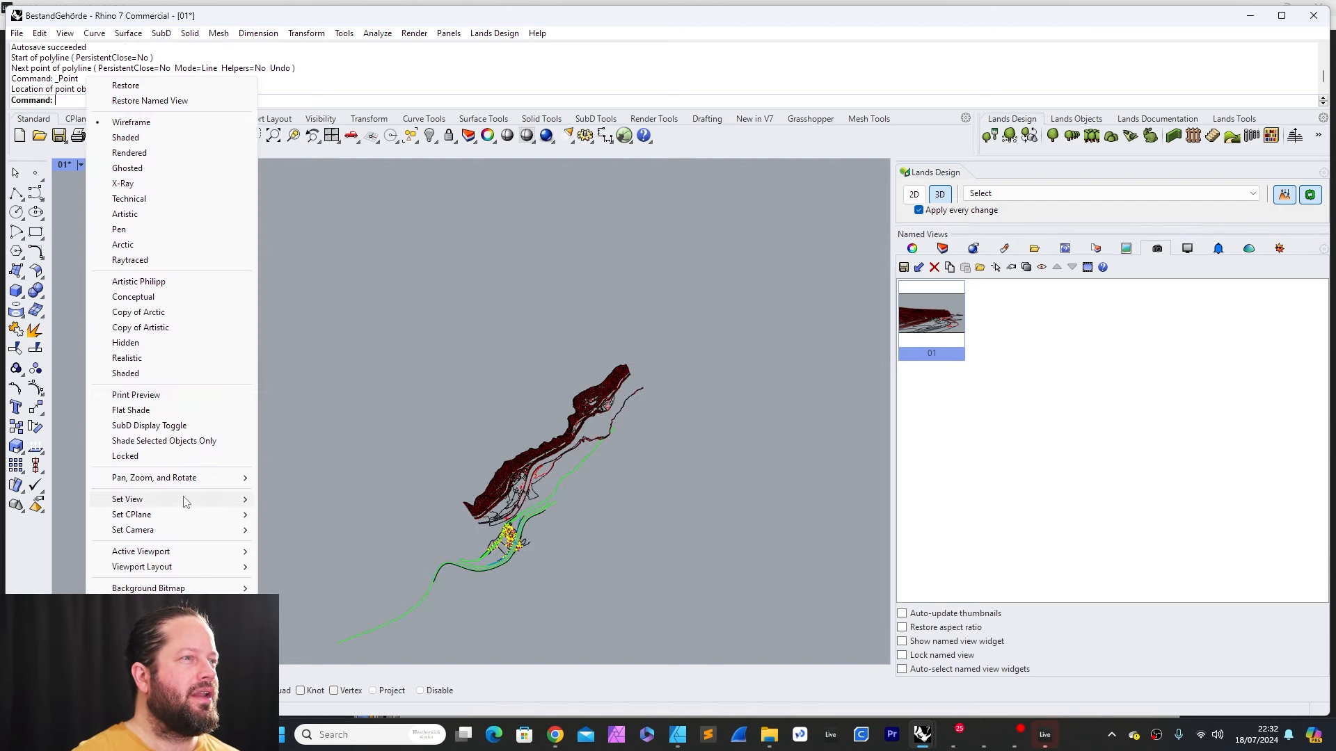
{"action": "mouse_move", "coordinate": [185, 500]}
{"action": "left_click", "coordinate": [293, 501]}
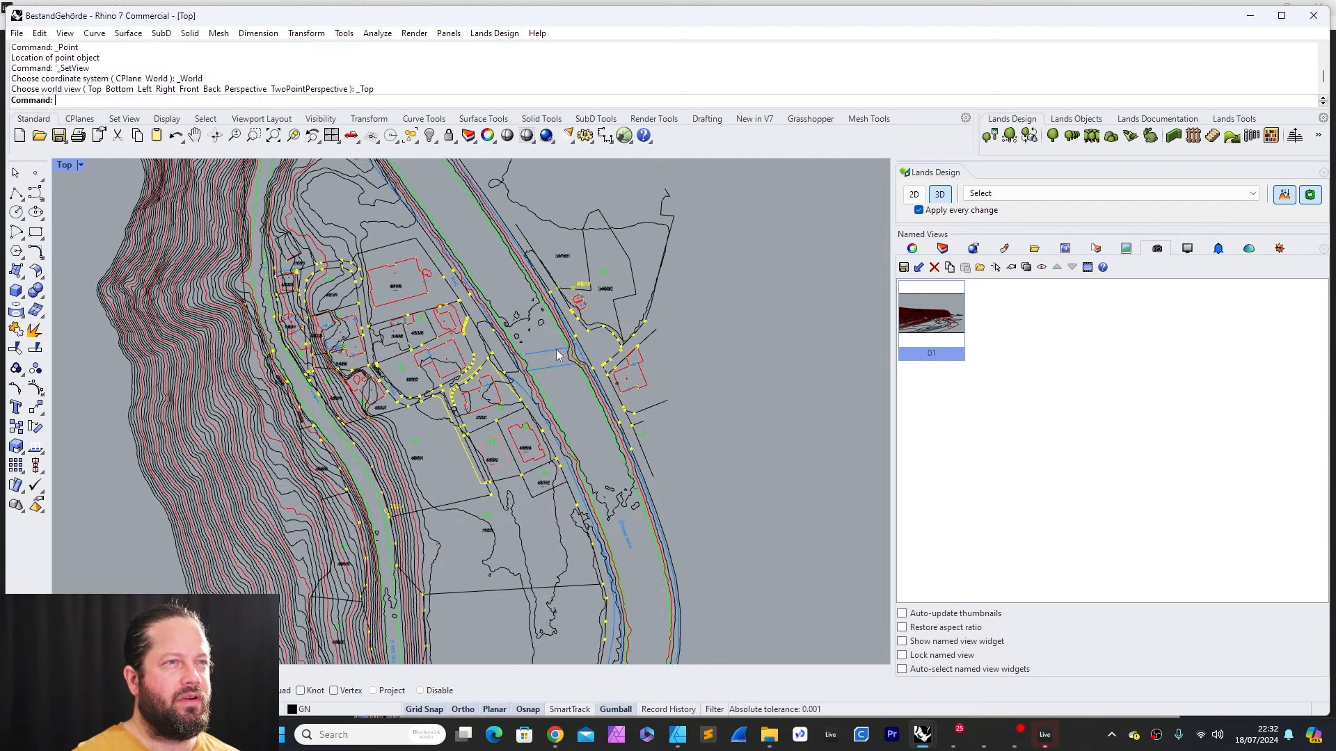
{"action": "scroll", "coordinate": [553, 348], "scroll_direction": "up", "scroll_amount": 5}
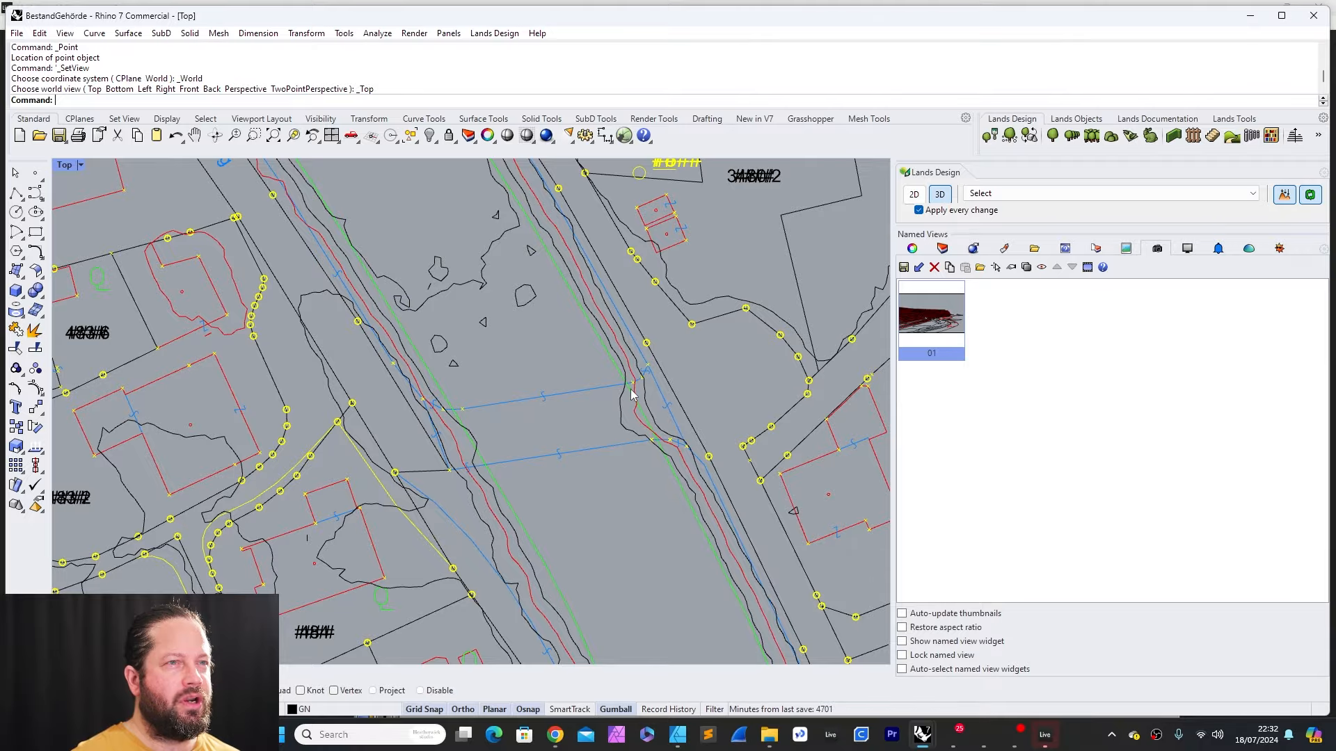
{"action": "scroll", "coordinate": [523, 440], "scroll_direction": "down", "scroll_amount": 6}
{"action": "scroll", "coordinate": [523, 440], "scroll_direction": "up", "scroll_amount": 5}
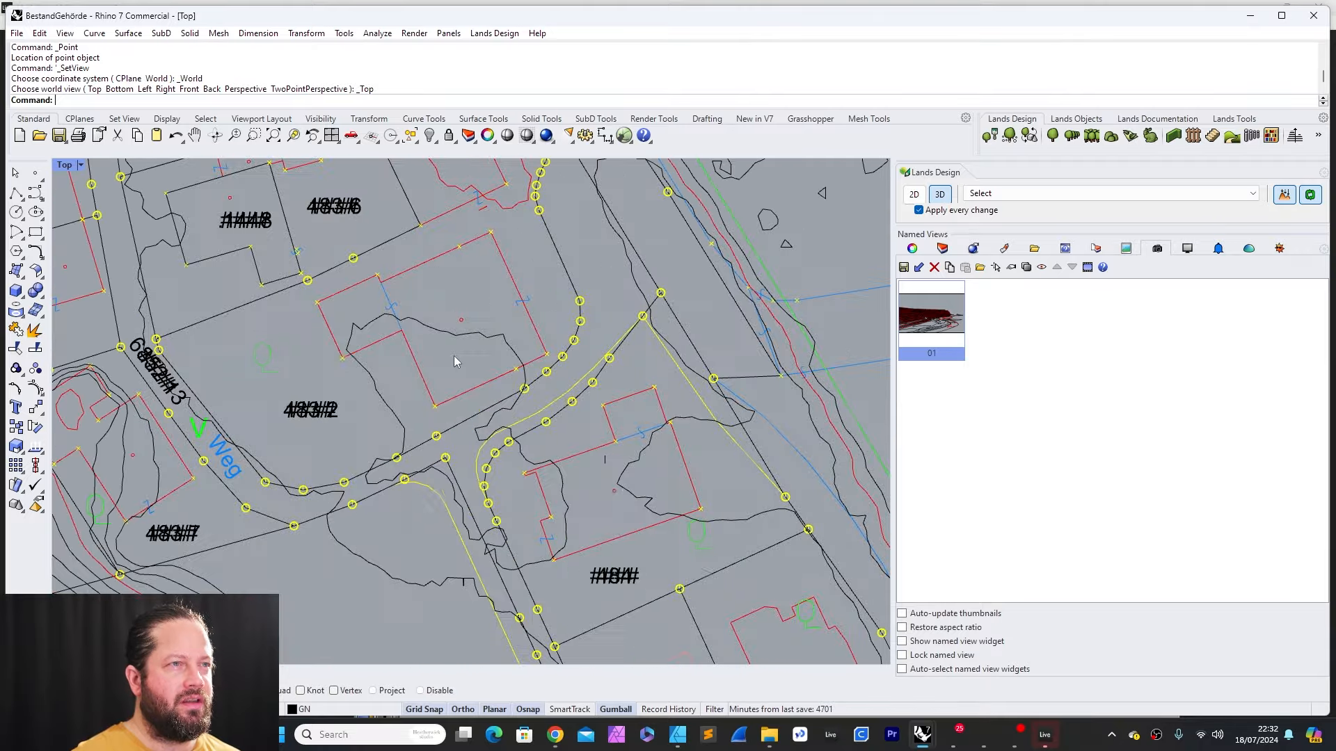
{"action": "scroll", "coordinate": [487, 410], "scroll_direction": "down", "scroll_amount": 6}
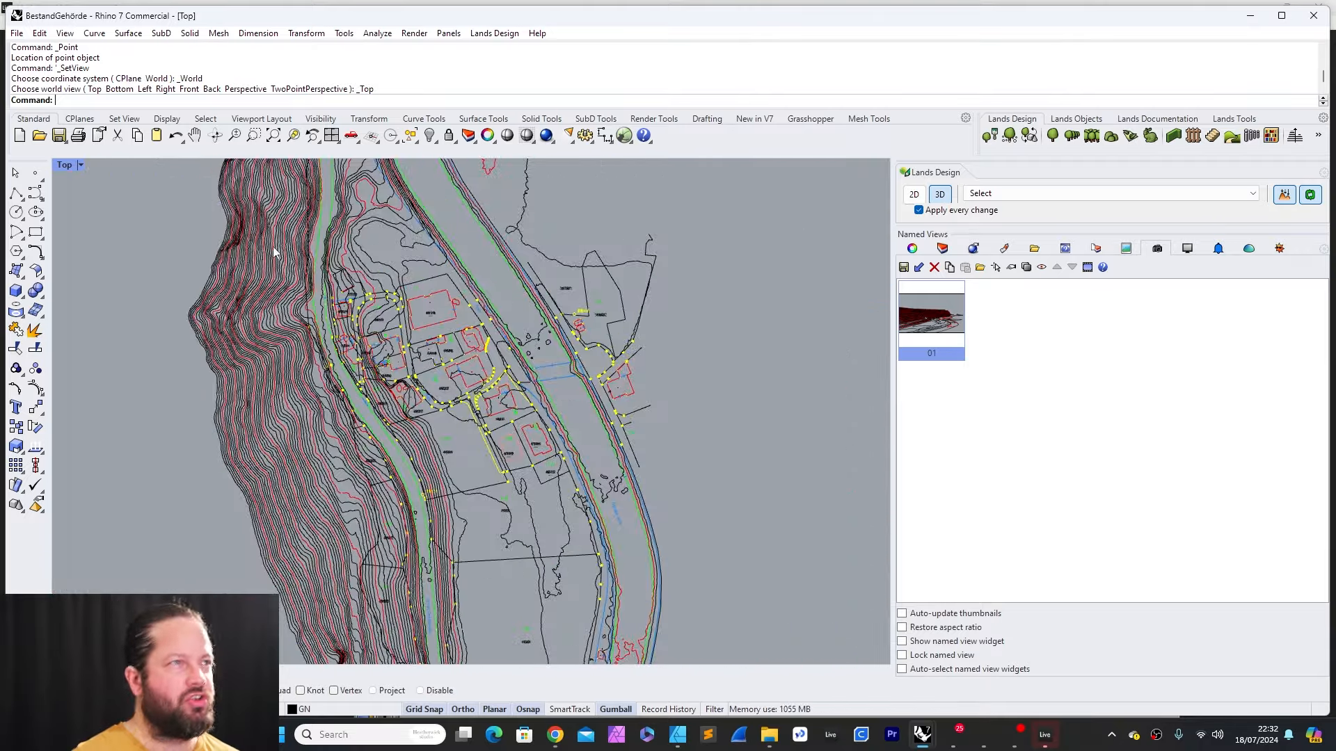
Step: Rotate the Top view into an oblique 3D view of the whole contour model
{"action": "left_click", "coordinate": [215, 135]}
{"action": "left_click_drag", "start_coordinate": [467, 223], "coordinate": [511, 490]}
{"action": "right_click_drag", "start_coordinate": [510, 490], "coordinate": [773, 339], "text": "ctrl+shift"}
{"action": "right_click_drag", "start_coordinate": [736, 408], "coordinate": [603, 421], "text": "ctrl+shift"}
{"action": "scroll", "coordinate": [603, 416], "scroll_direction": "down", "scroll_amount": 3}
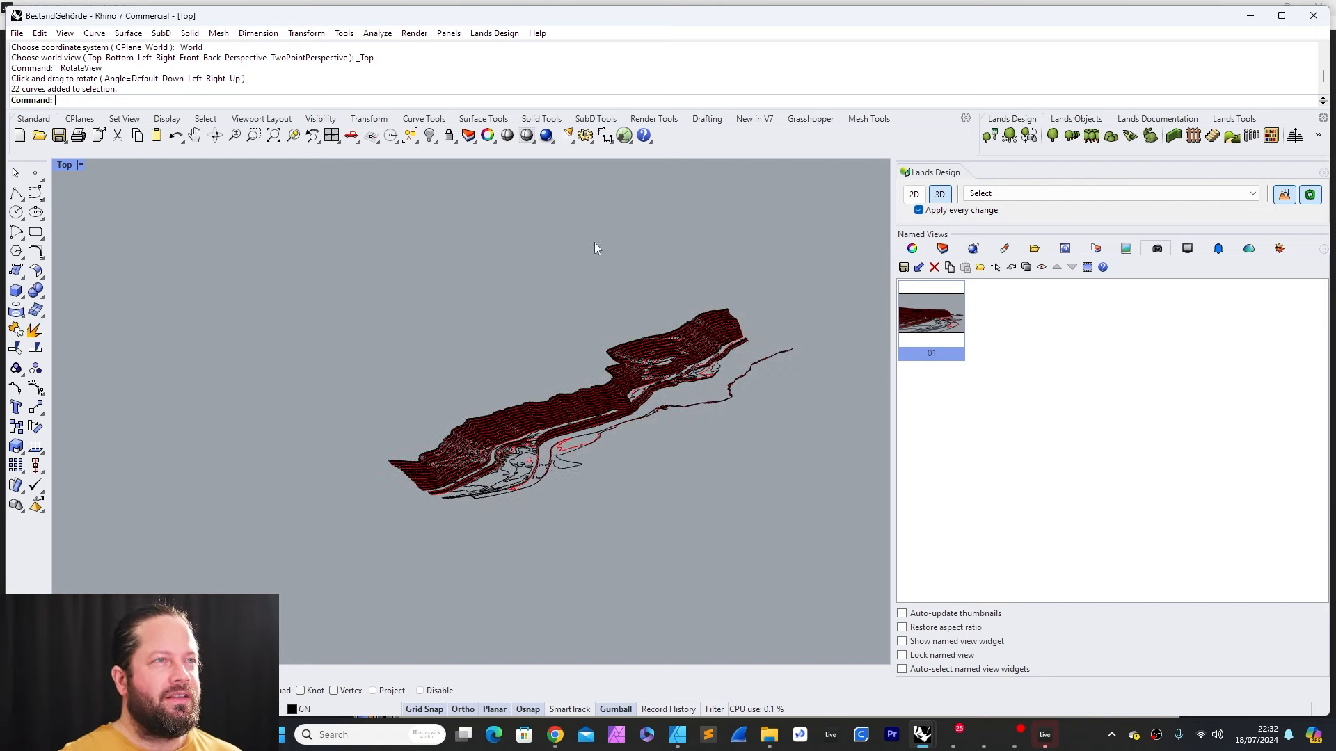
Step: Select all contour curves and examine how they run along the slope and the steep gully
{"action": "key", "text": "ctrl+a"}
{"action": "scroll", "coordinate": [640, 359], "scroll_direction": "up", "scroll_amount": 3}
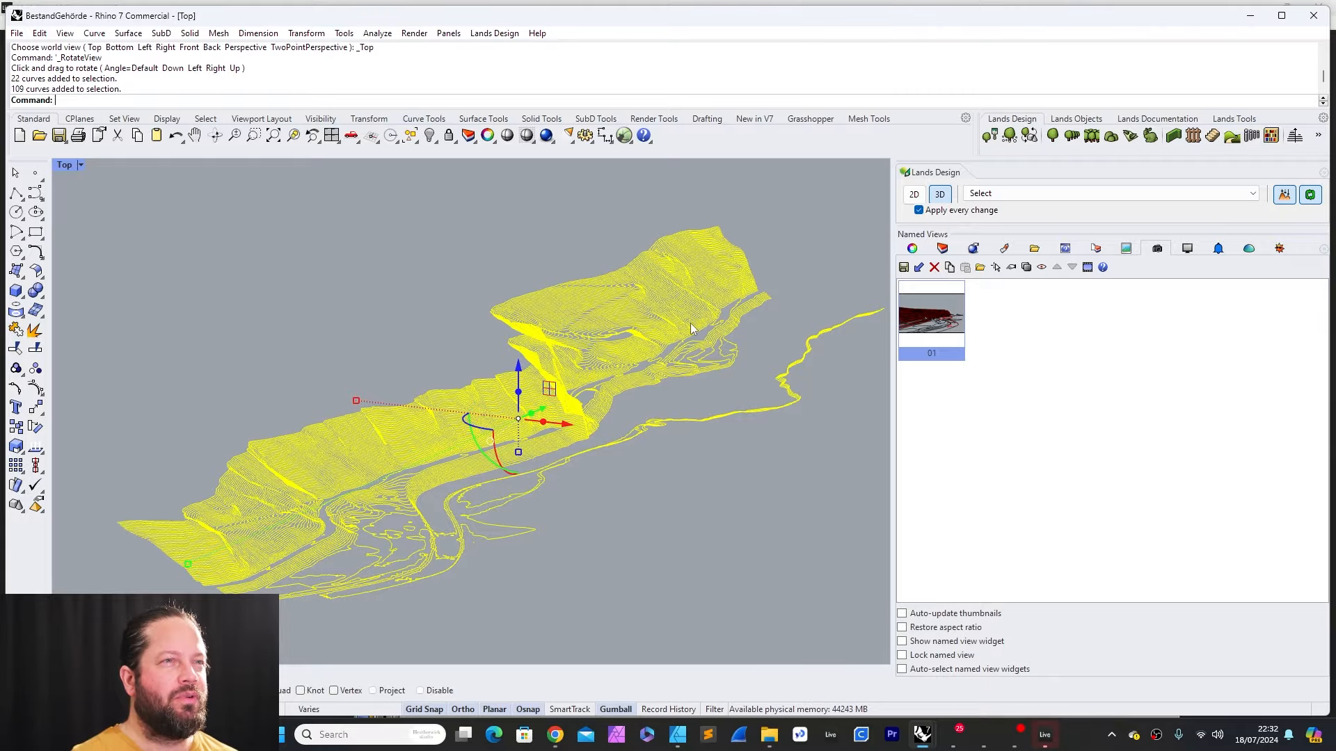
{"action": "scroll", "coordinate": [603, 321], "scroll_direction": "up", "scroll_amount": 10}
{"action": "right_click_drag", "start_coordinate": [607, 341], "coordinate": [684, 374], "text": "ctrl+shift"}
{"action": "key", "text": "Home"}
{"action": "key", "text": "Home"}
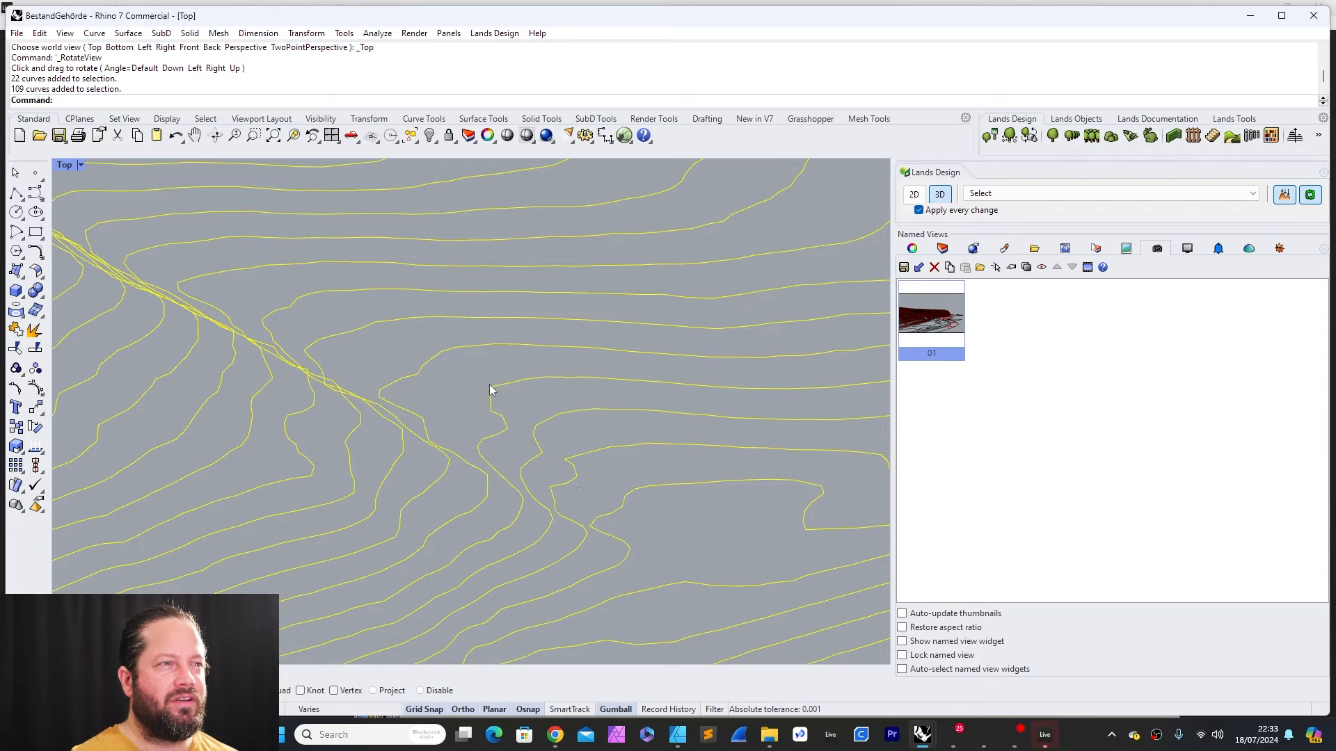
{"action": "key", "text": "End"}
{"action": "key", "text": "End"}
{"action": "key", "text": "End"}
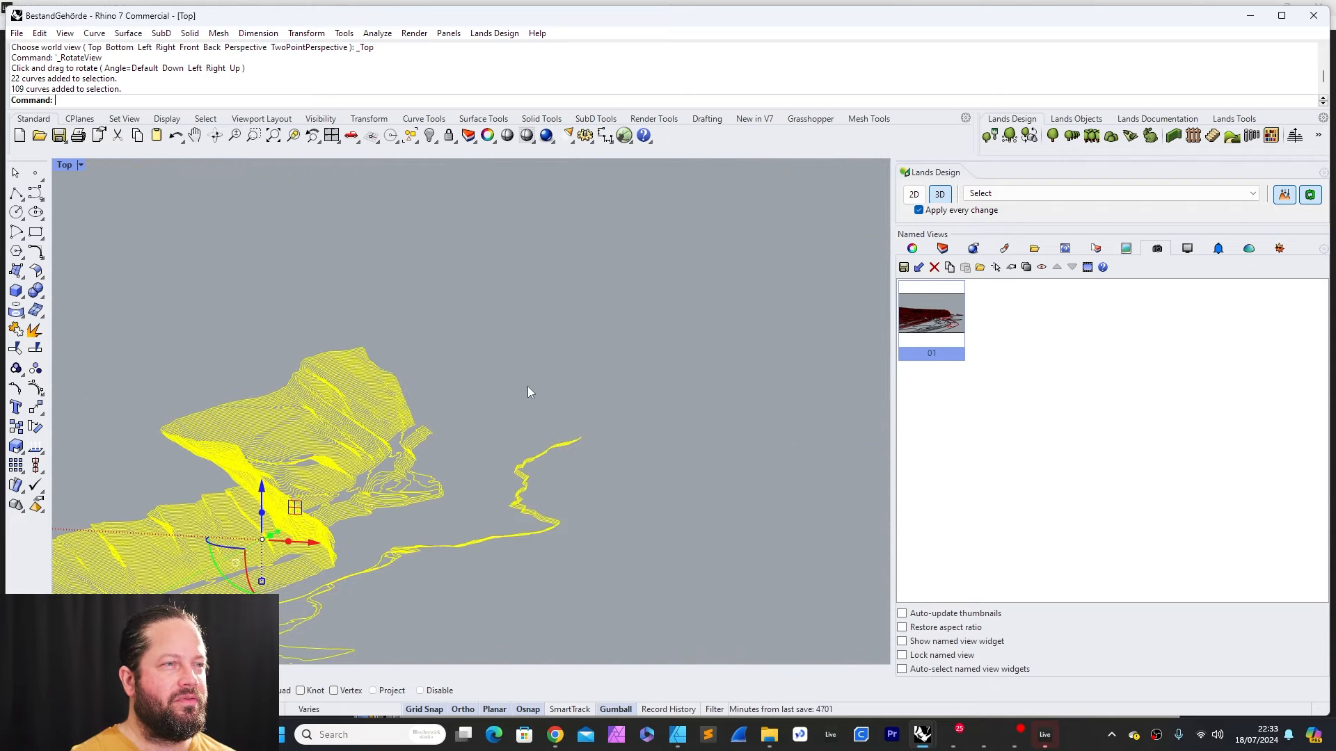
{"action": "key", "text": "End"}
{"action": "key", "text": "End"}
{"action": "key", "text": "End"}
{"action": "left_click", "coordinate": [15, 311]}
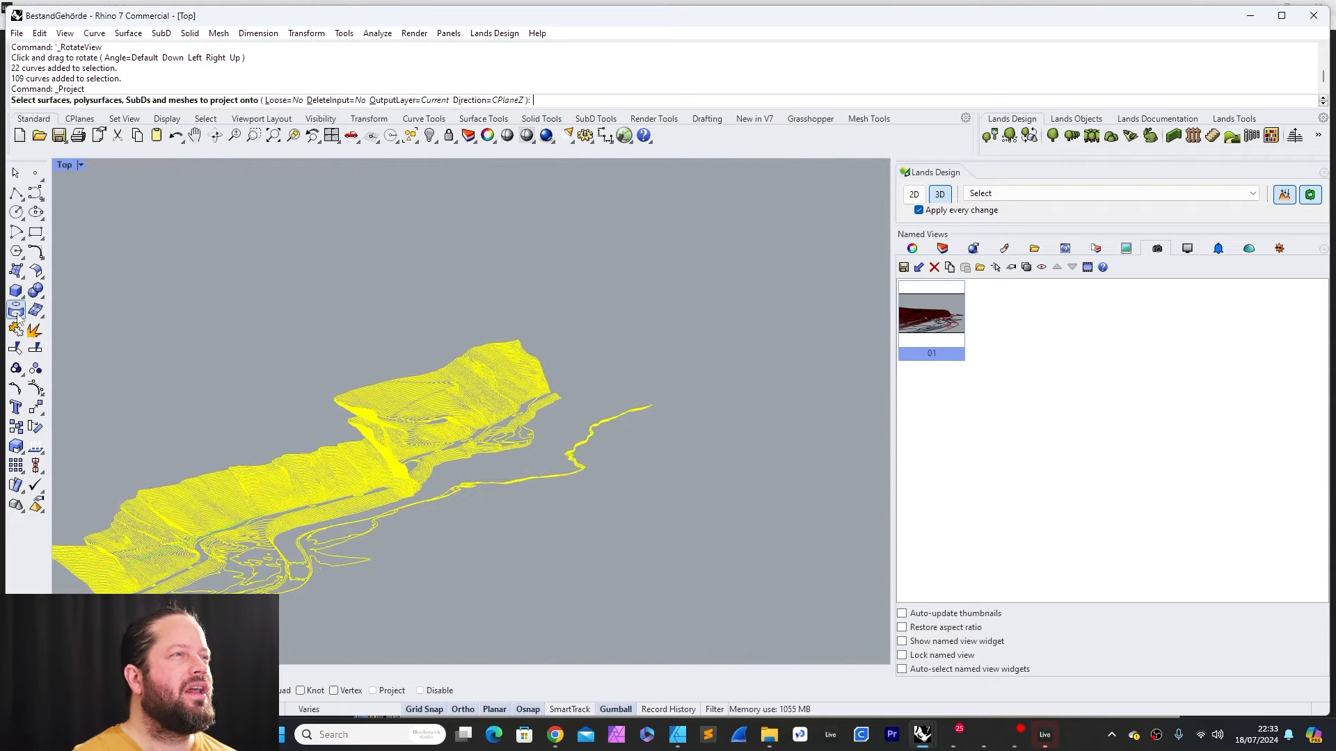
{"action": "left_click", "coordinate": [20, 316]}
{"action": "left_click", "coordinate": [37, 311]}
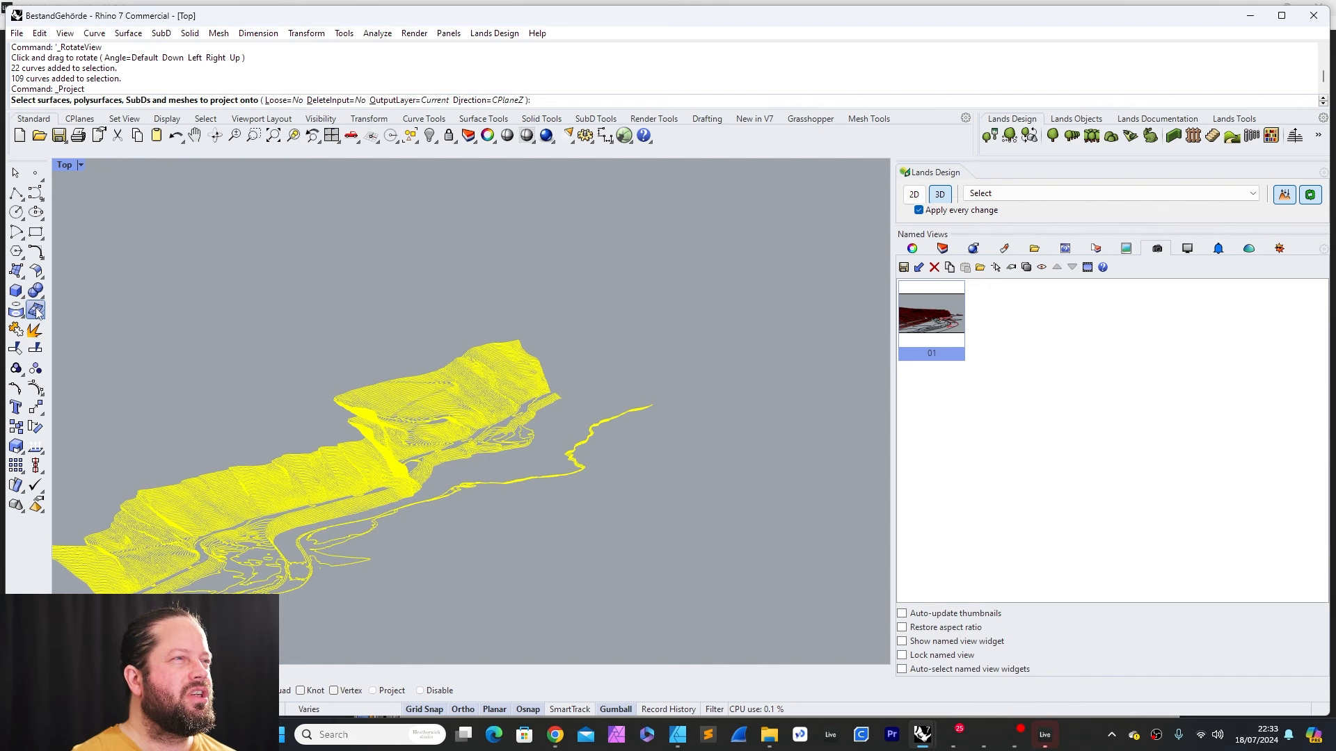
{"action": "left_click", "coordinate": [206, 117]}
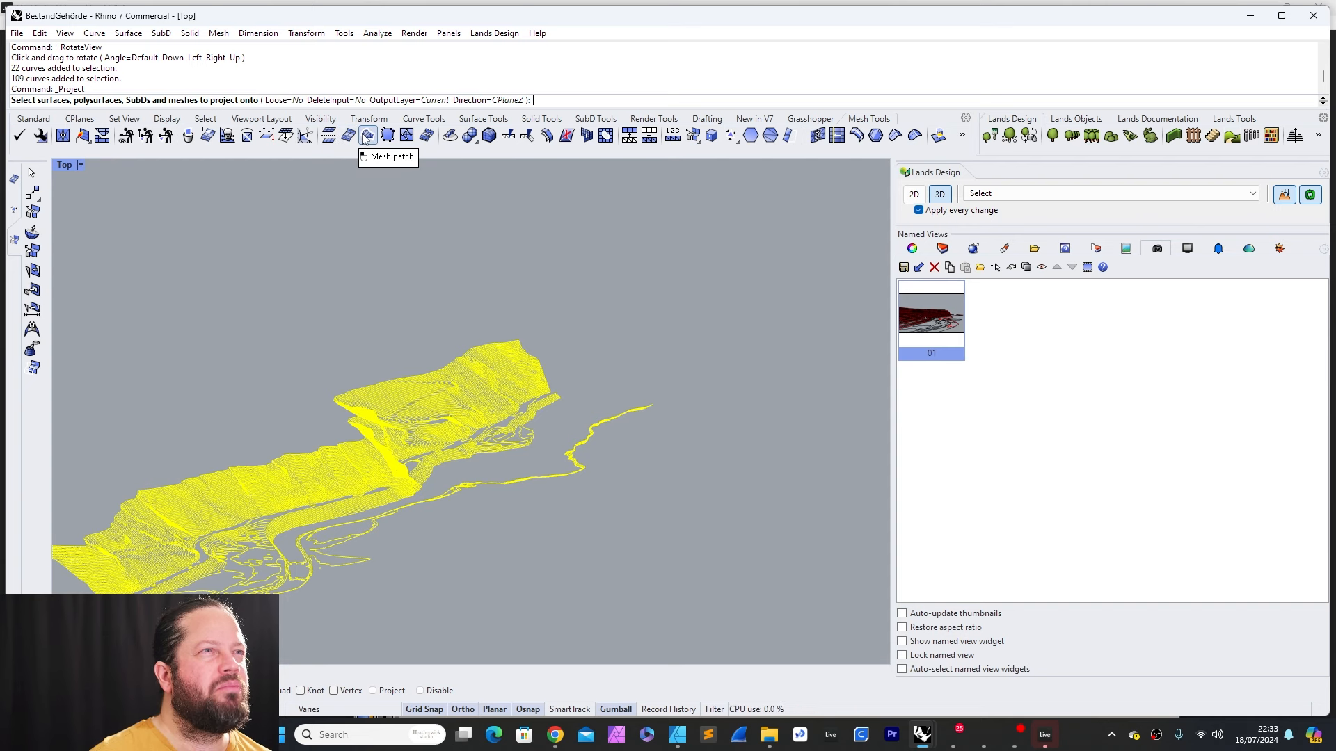
{"action": "left_click", "coordinate": [367, 138]}
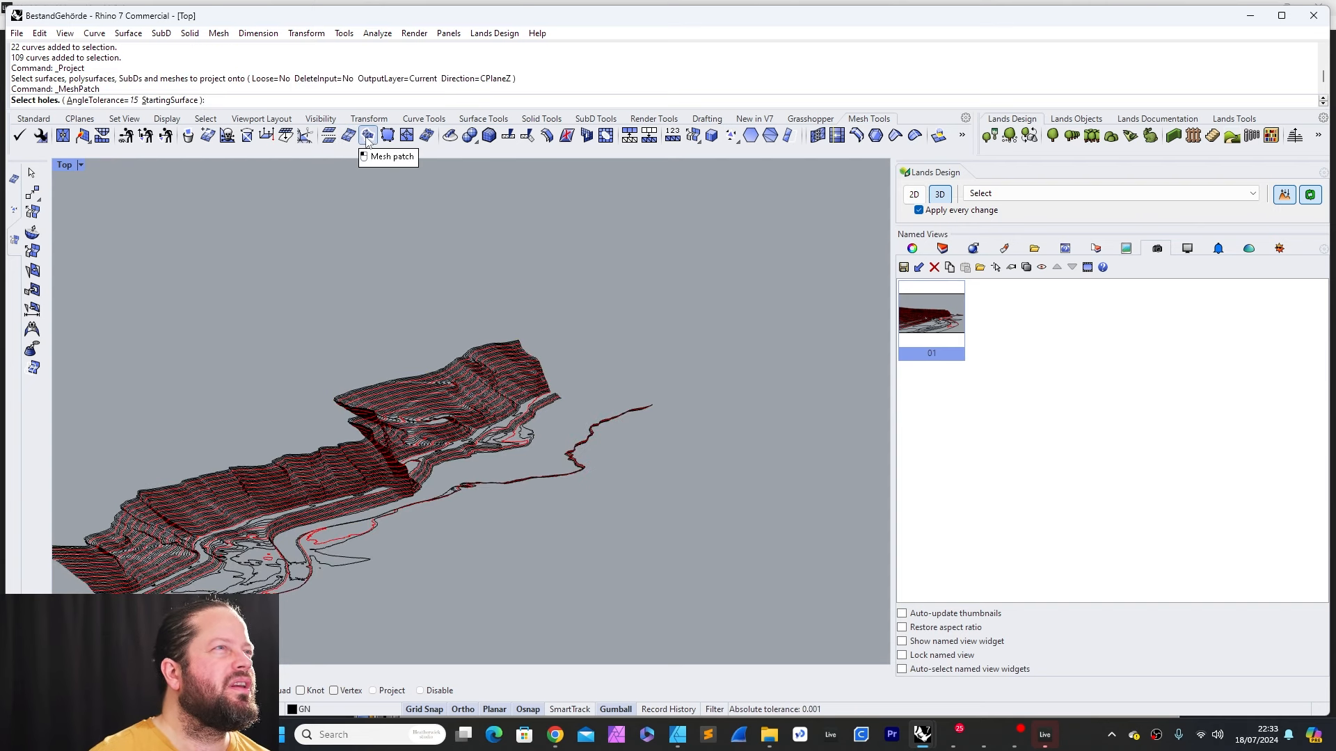
{"action": "key", "text": "Escape"}
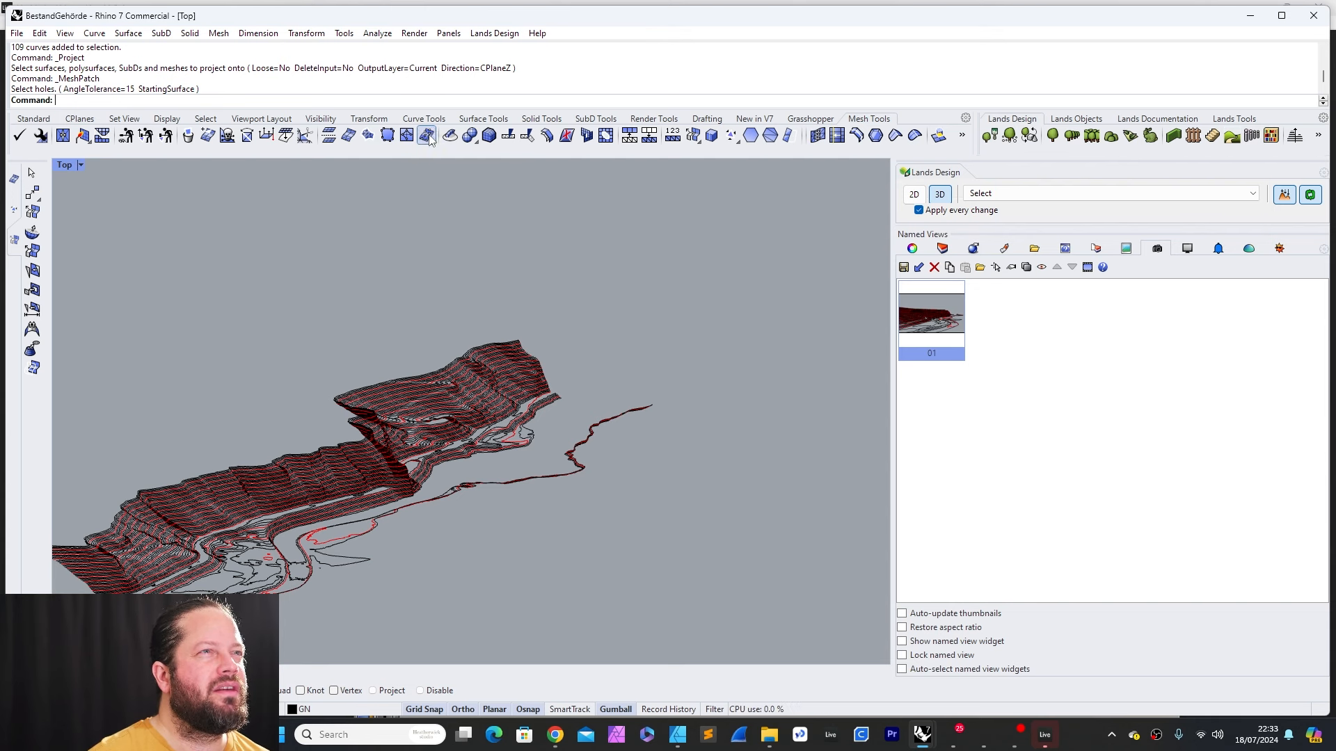
Step: Select all contour curves again and extract their points as point objects
{"action": "scroll", "coordinate": [557, 355], "scroll_direction": "down", "scroll_amount": 3}
{"action": "left_click_drag", "start_coordinate": [237, 290], "coordinate": [720, 591]}
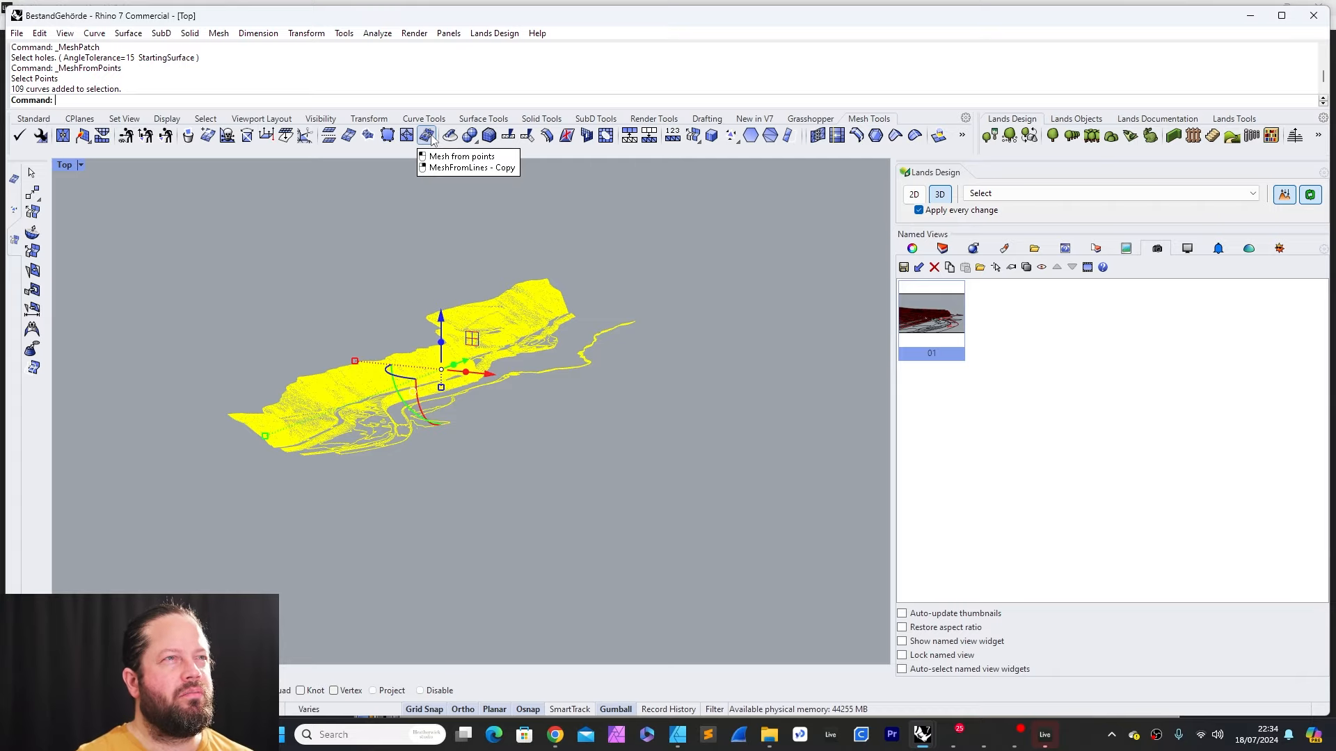
{"action": "right_click_drag", "start_coordinate": [441, 382], "coordinate": [399, 362]}
{"action": "scroll", "coordinate": [400, 362], "scroll_direction": "up", "scroll_amount": 8}
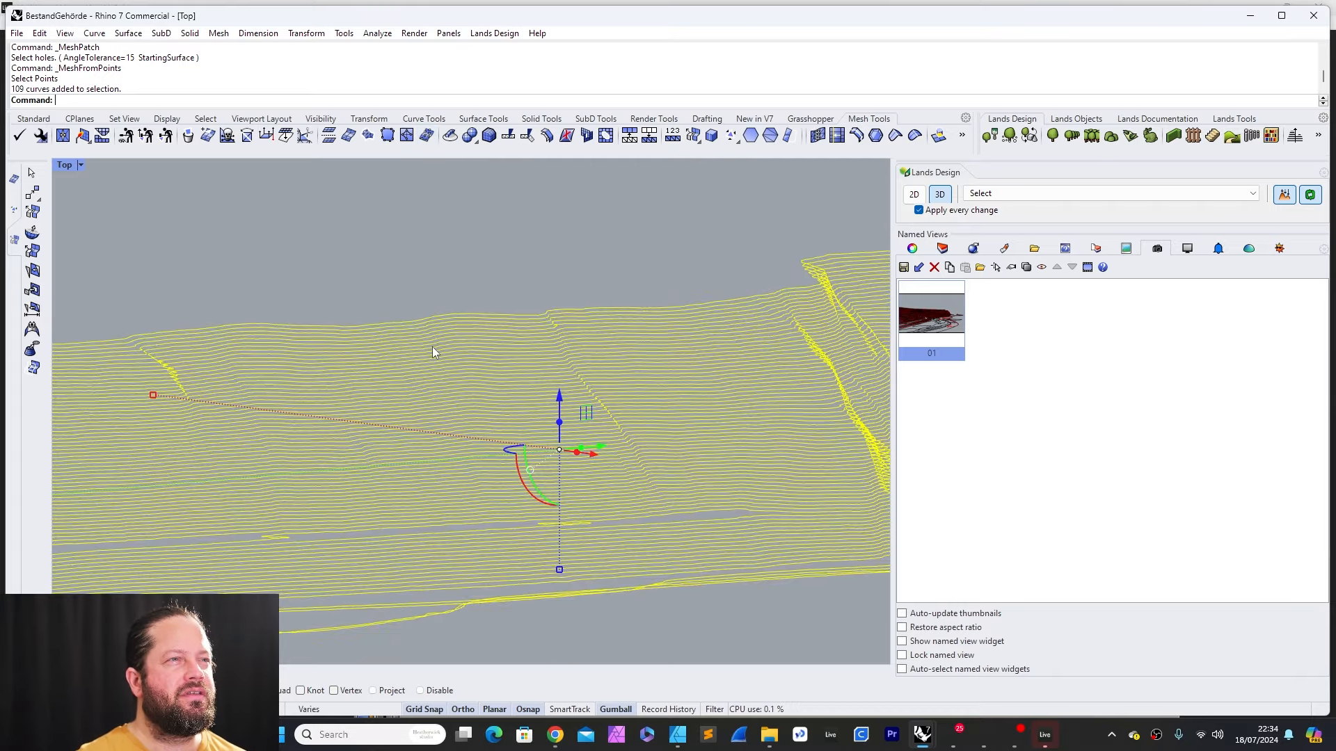
{"action": "scroll", "coordinate": [421, 332], "scroll_direction": "down", "scroll_amount": 8}
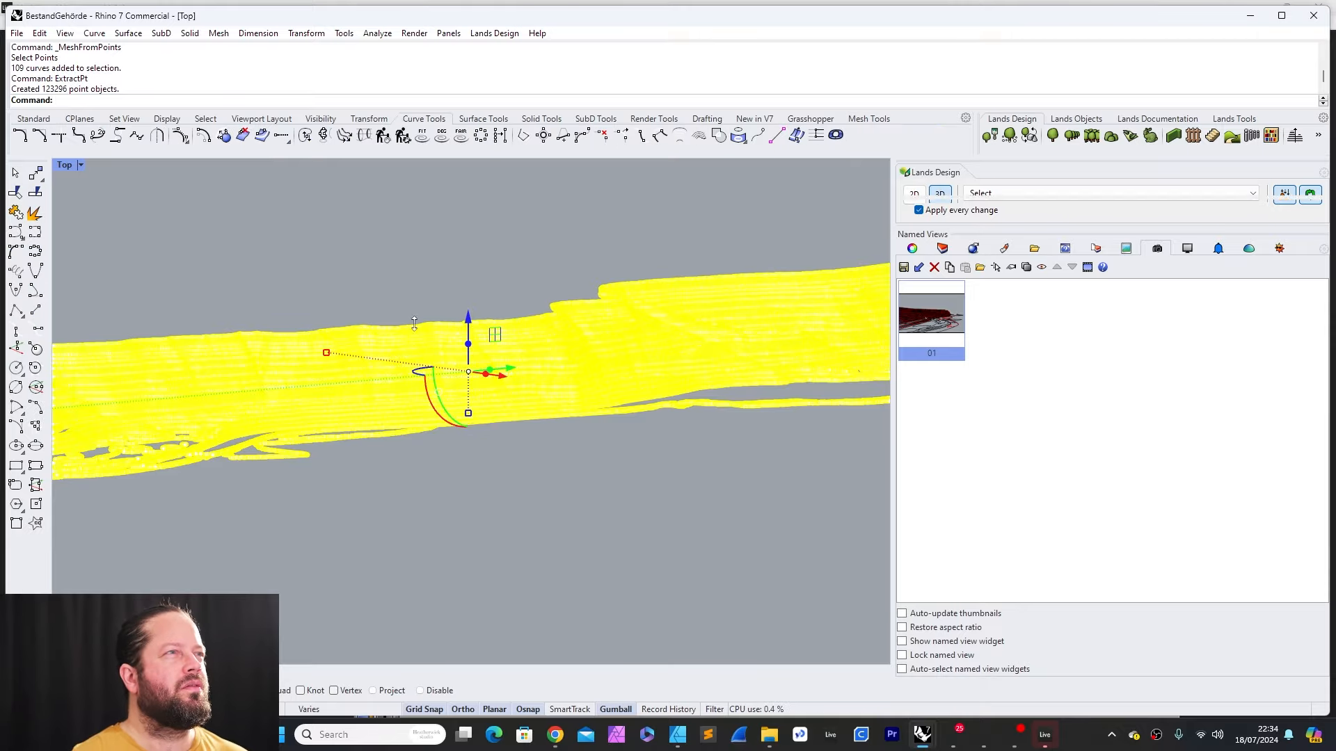
{"action": "scroll", "coordinate": [498, 357], "scroll_direction": "up", "scroll_amount": 10}
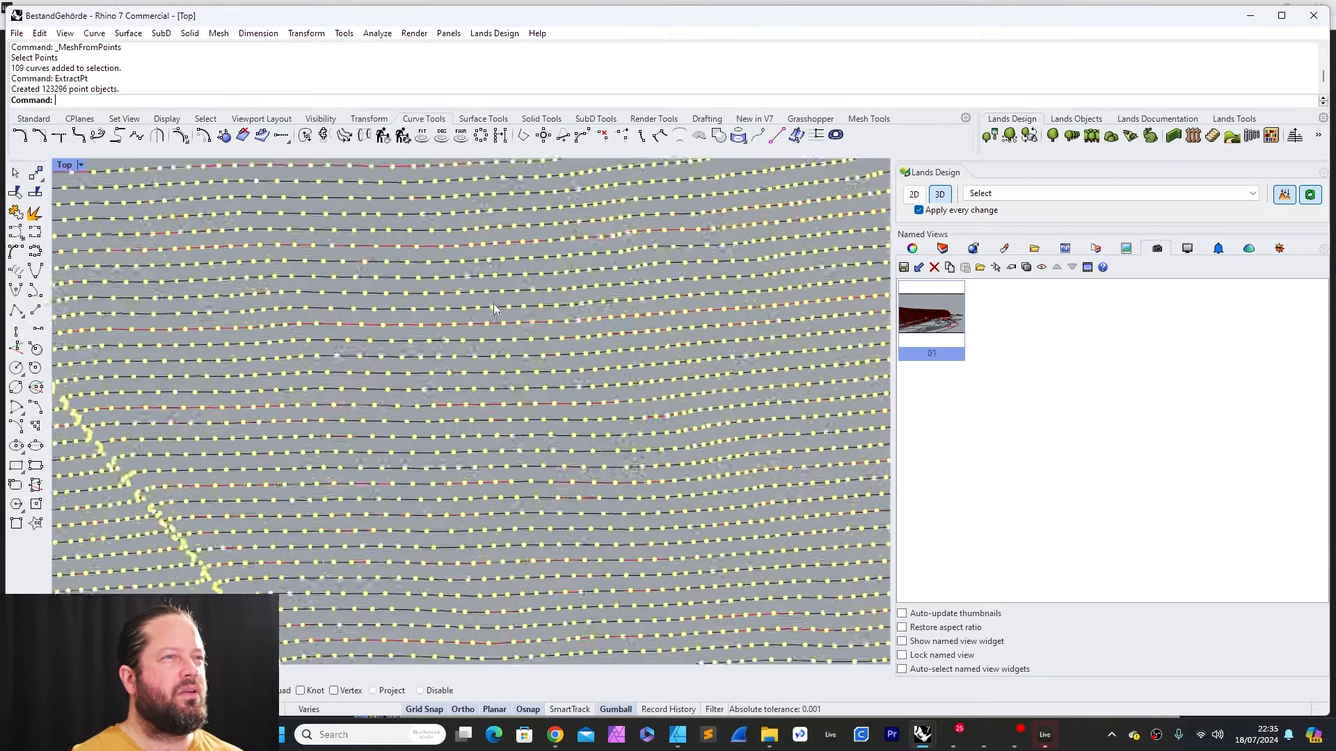
{"action": "scroll", "coordinate": [494, 306], "scroll_direction": "down", "scroll_amount": 10}
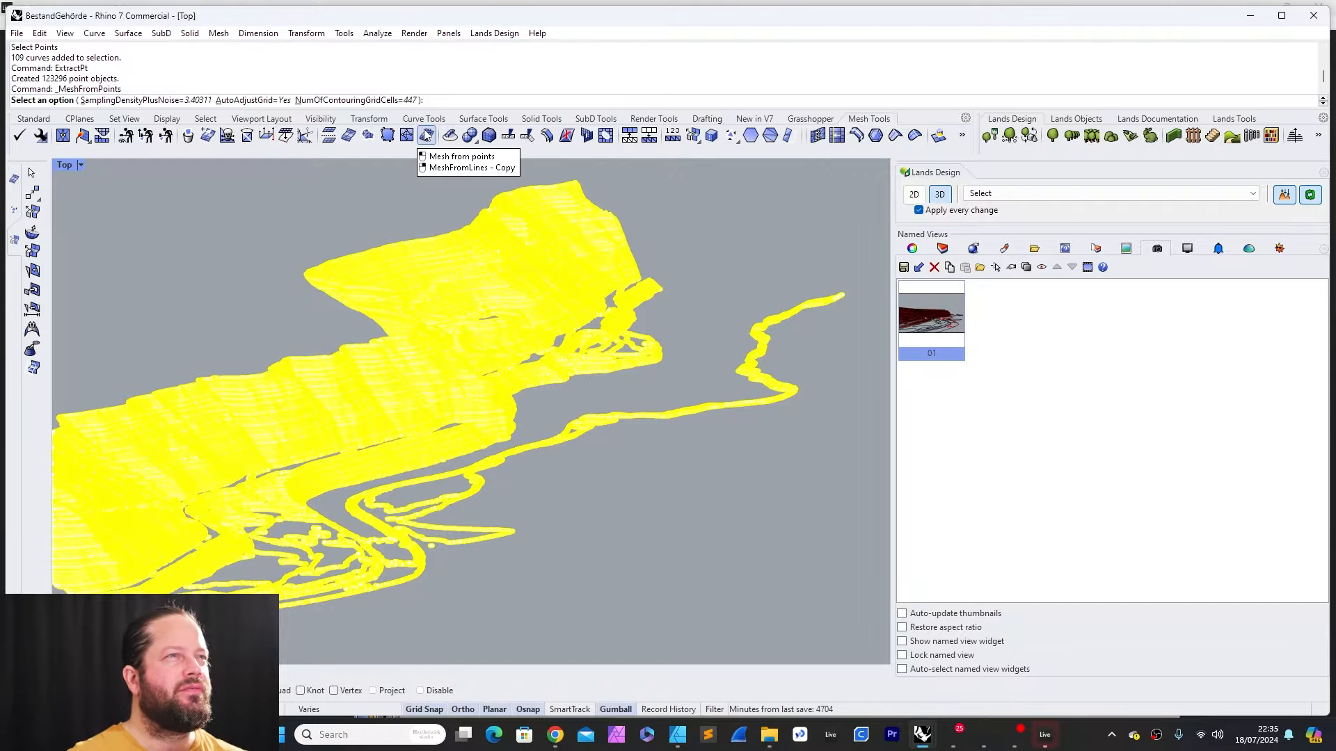
Step: Generate a mesh from the extracted contour points with the suggested sampling options, then clear the selection
{"action": "key", "text": "Return"}
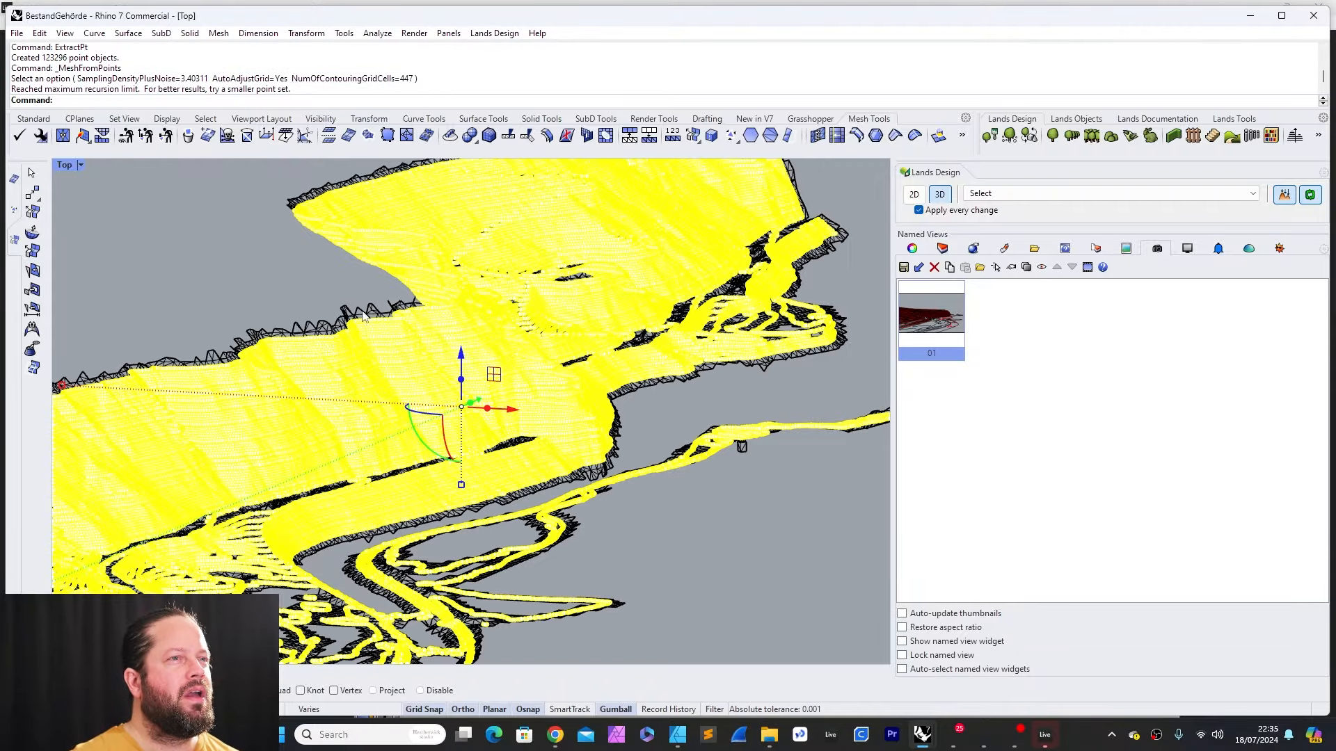
{"action": "left_click", "coordinate": [745, 489]}
{"action": "scroll", "coordinate": [610, 404], "scroll_direction": "up", "scroll_amount": 2}
{"action": "right_click_drag", "start_coordinate": [610, 404], "coordinate": [626, 393]}
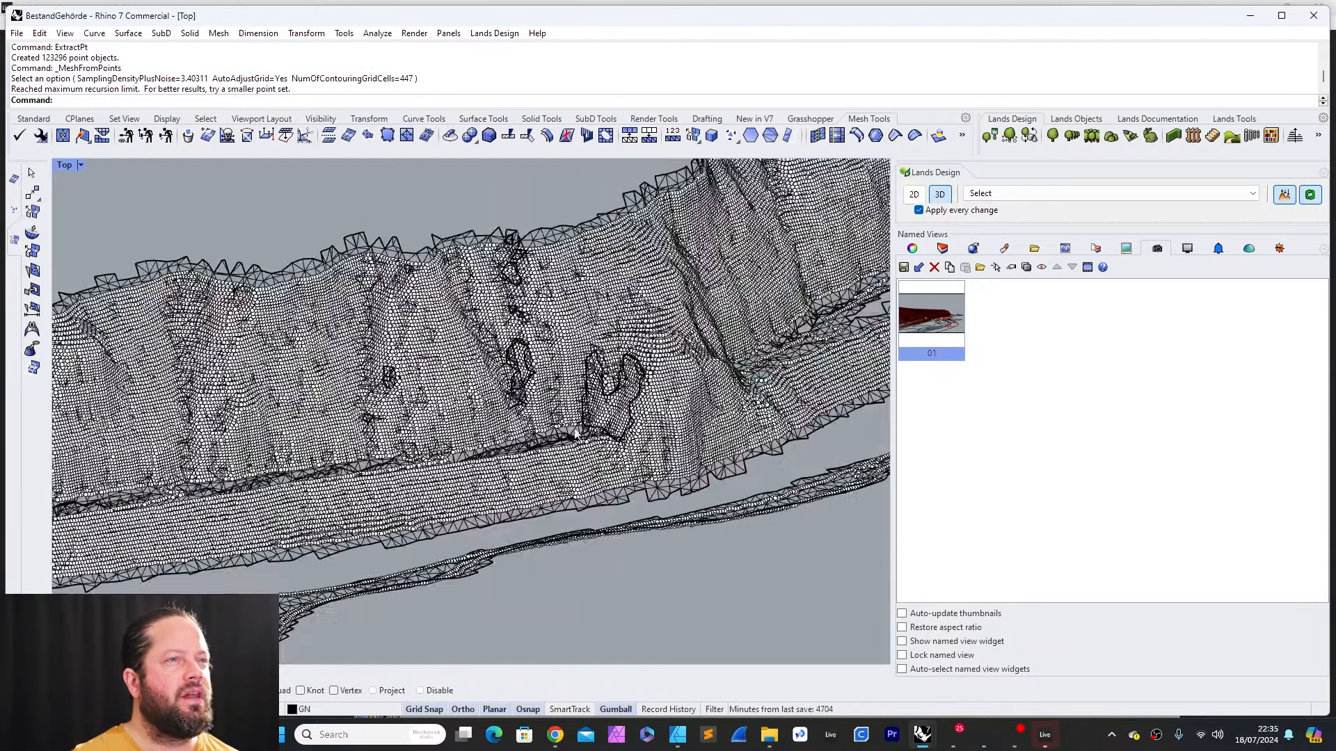
Step: Examine the generated mesh closely for holes and for how well it follows the contour points
{"action": "scroll", "coordinate": [630, 396], "scroll_direction": "up", "scroll_amount": 10}
{"action": "scroll", "coordinate": [634, 400], "scroll_direction": "up", "scroll_amount": 10}
{"action": "scroll", "coordinate": [501, 371], "scroll_direction": "down", "scroll_amount": 10}
{"action": "scroll", "coordinate": [501, 371], "scroll_direction": "down", "scroll_amount": 10}
{"action": "scroll", "coordinate": [737, 383], "scroll_direction": "up", "scroll_amount": 10}
{"action": "scroll", "coordinate": [737, 384], "scroll_direction": "up", "scroll_amount": 14}
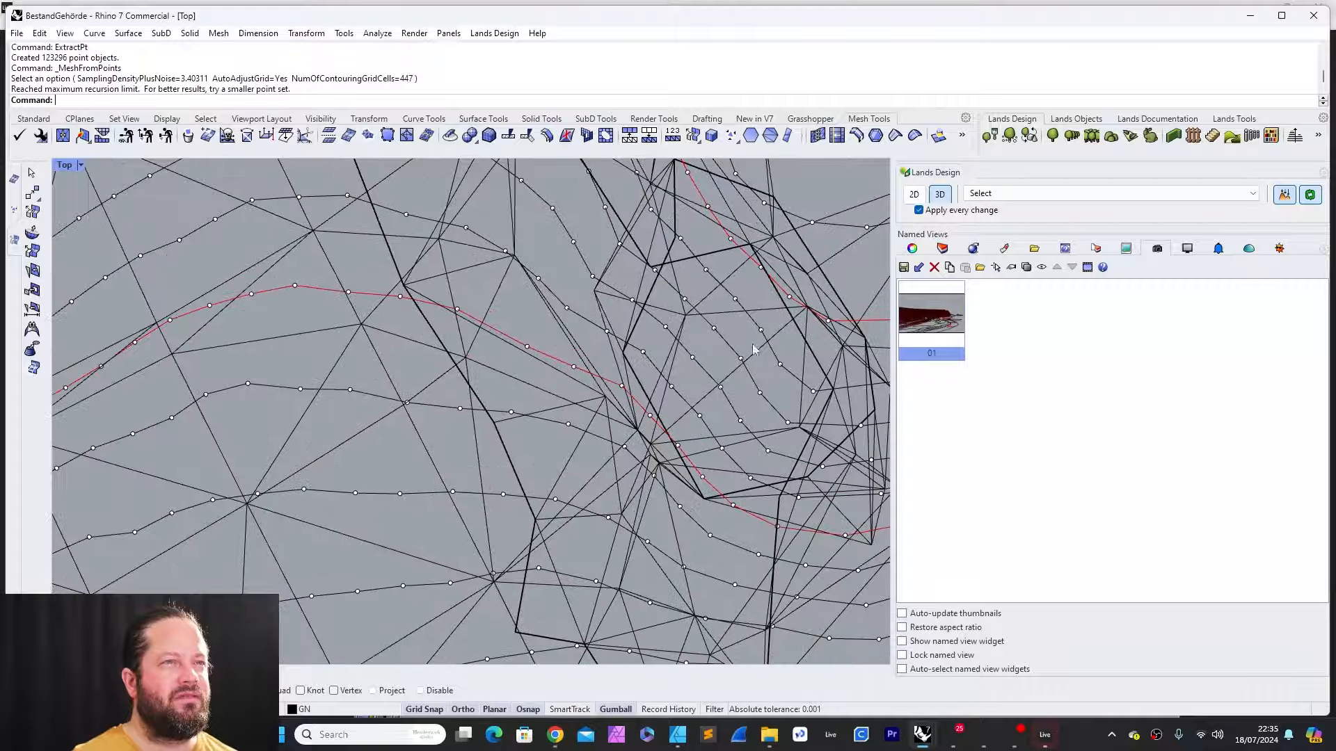
{"action": "scroll", "coordinate": [522, 377], "scroll_direction": "down", "scroll_amount": 15}
{"action": "scroll", "coordinate": [587, 361], "scroll_direction": "down", "scroll_amount": 10}
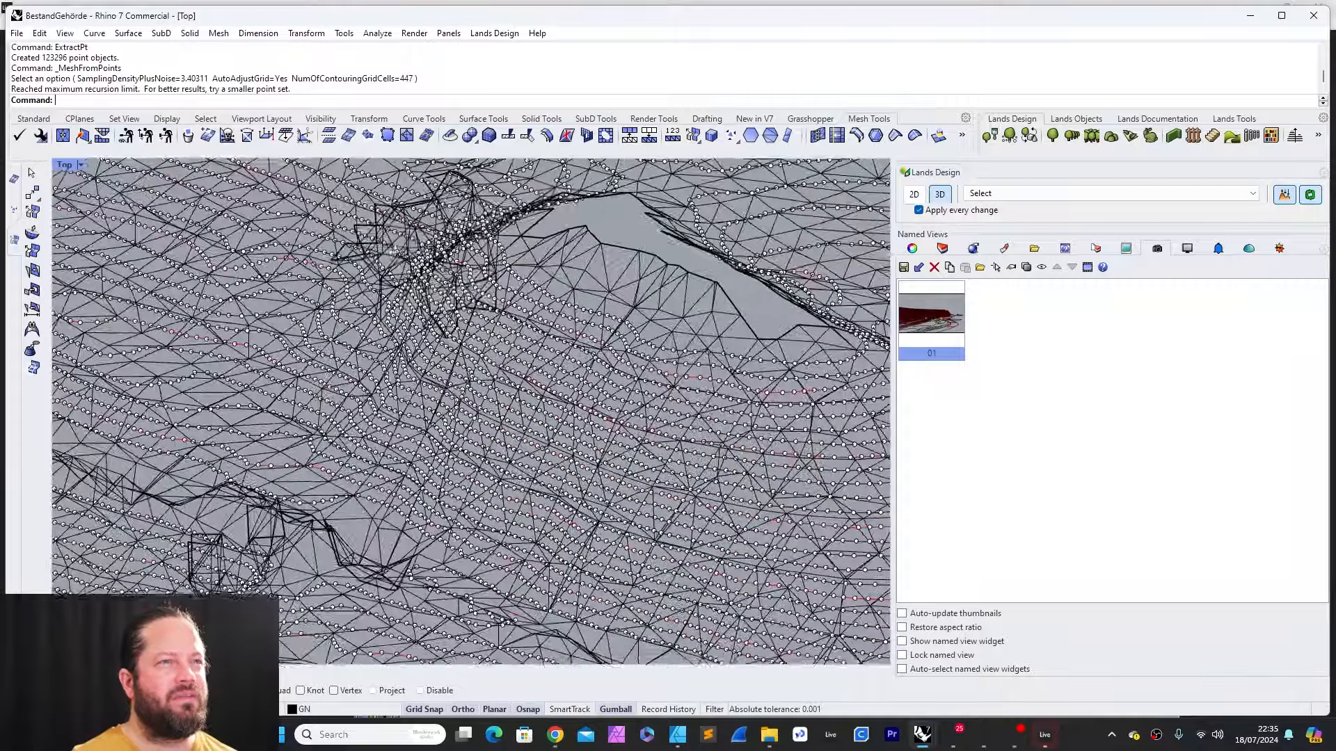
Step: Undo the mesh from points and the point extraction
{"action": "key", "text": "ctrl+z"}
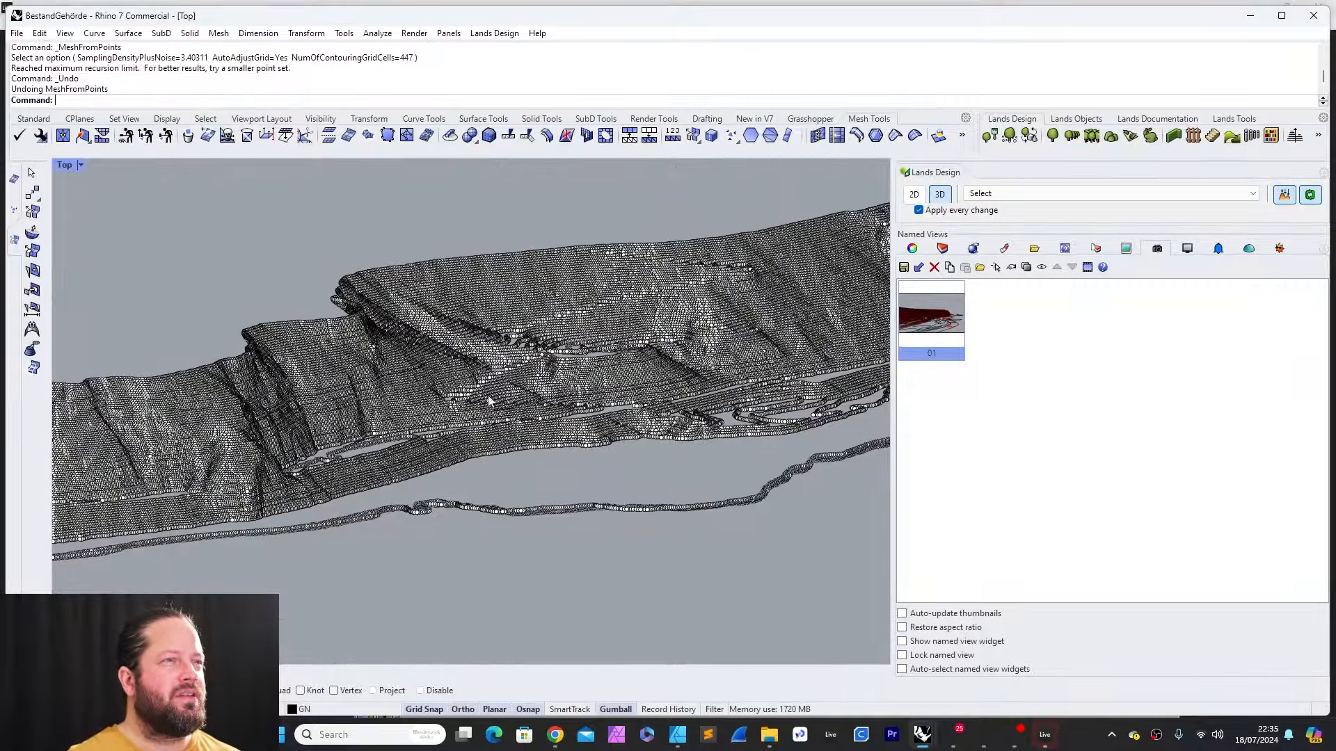
{"action": "key", "text": "ctrl+z"}
{"action": "key", "text": "ctrl+z"}
Step: Insert a Lands Design terrain from all contour curves using Delaunay Triangulation without gridded surface or base, then clear the selection
{"action": "scroll", "coordinate": [441, 394], "scroll_direction": "down", "scroll_amount": 10}
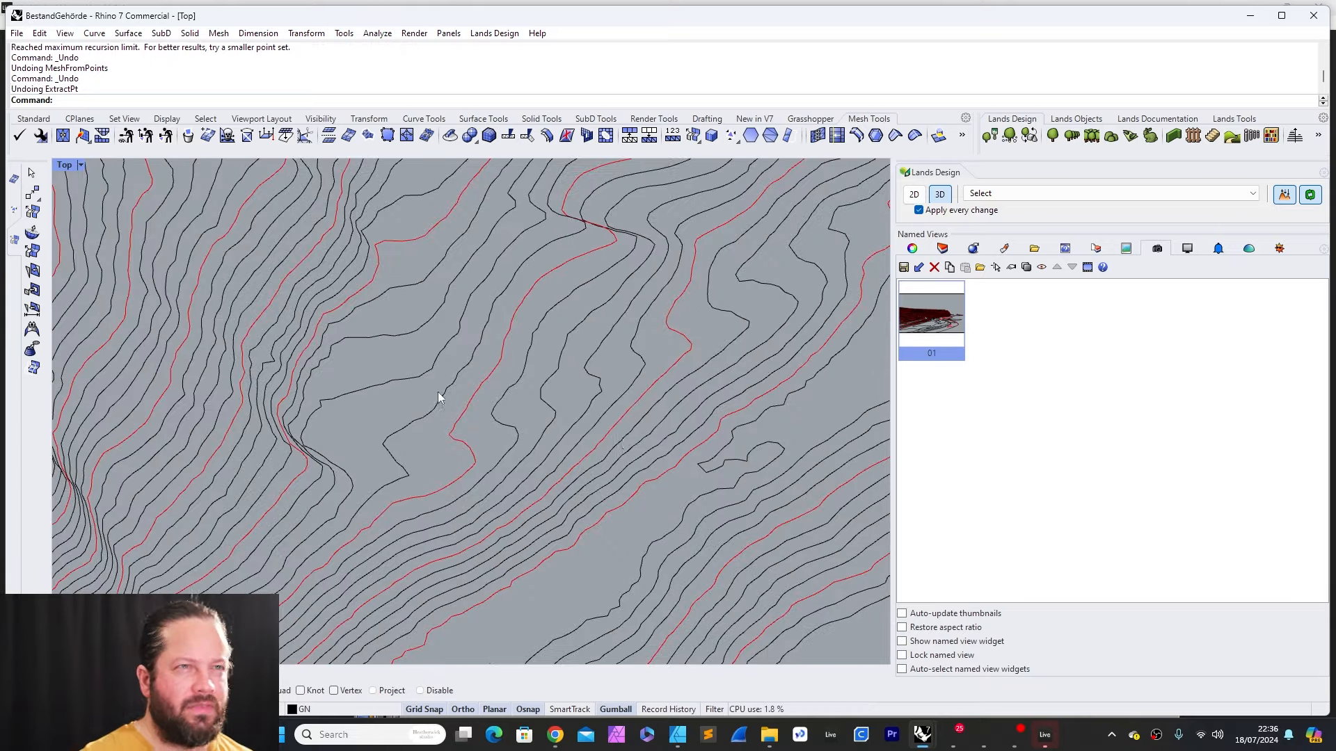
{"action": "right_click_drag", "start_coordinate": [409, 424], "coordinate": [551, 384]}
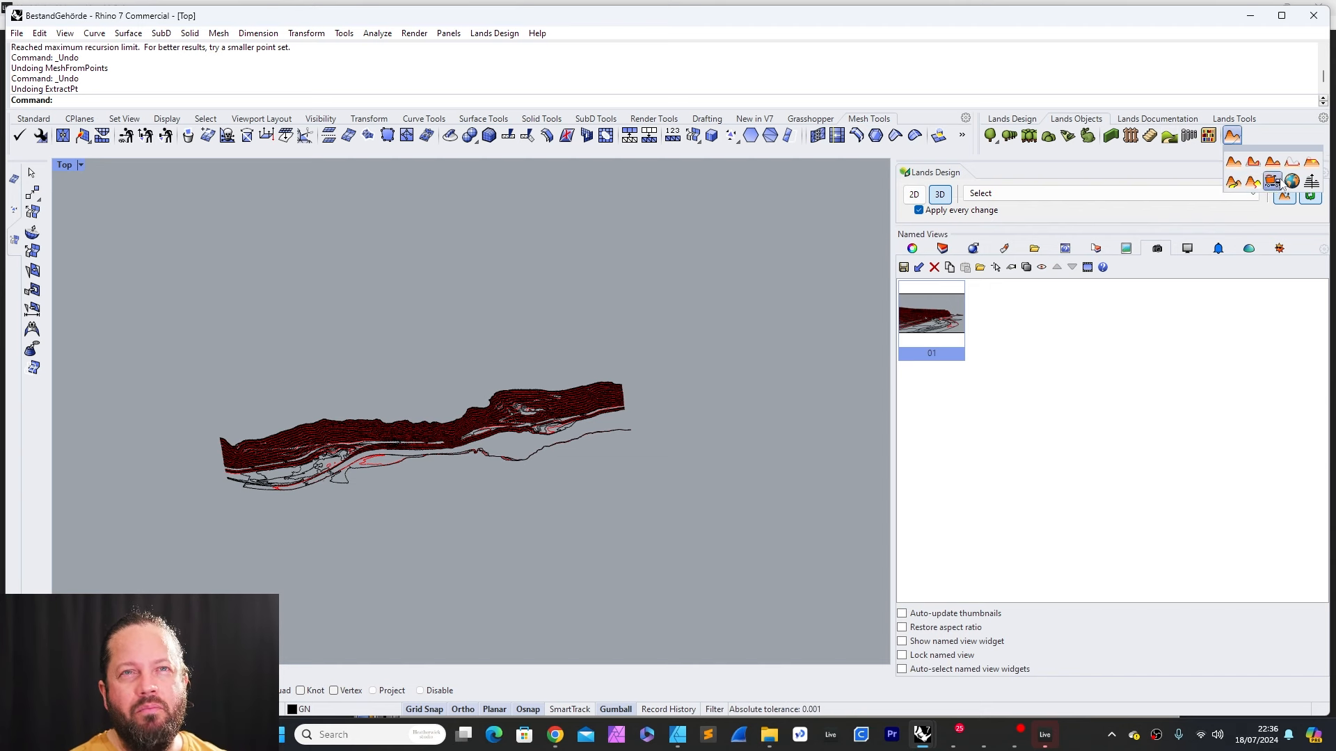
{"action": "left_click", "coordinate": [1241, 164]}
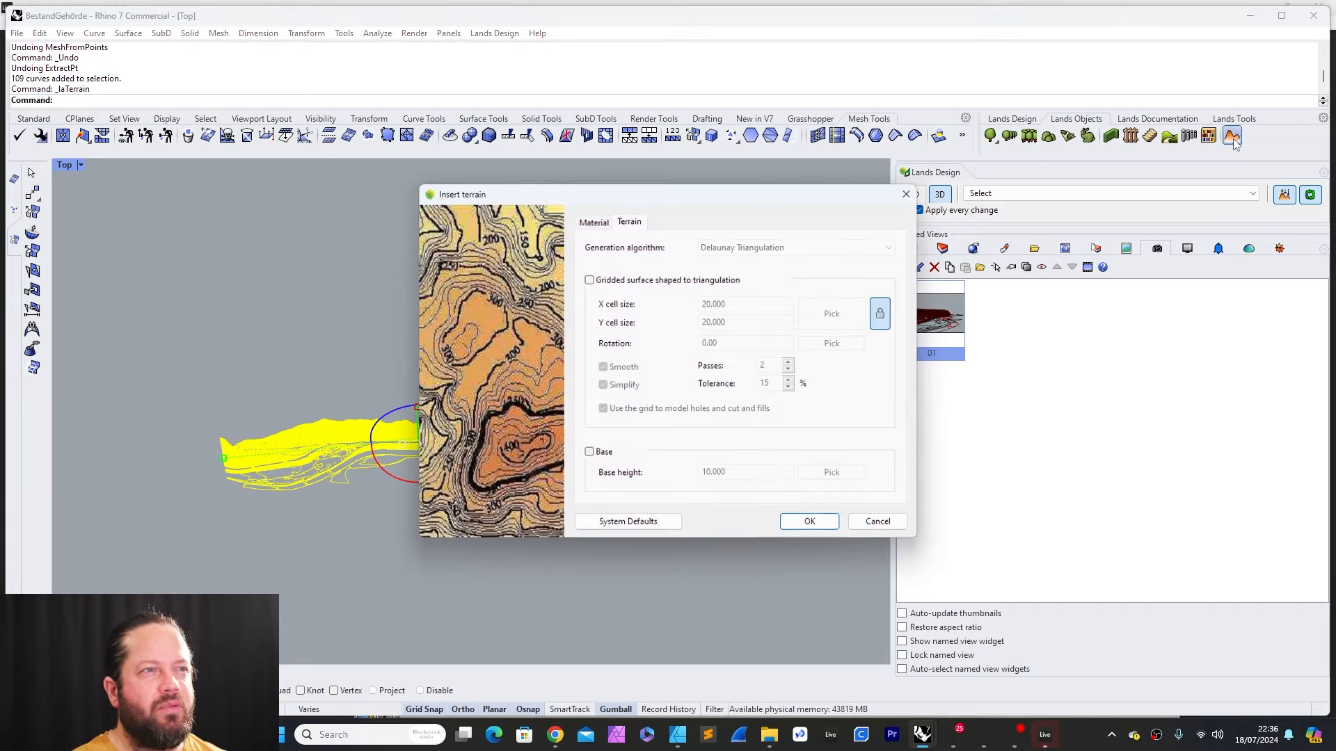
{"action": "left_click", "coordinate": [595, 222]}
{"action": "left_click", "coordinate": [630, 222]}
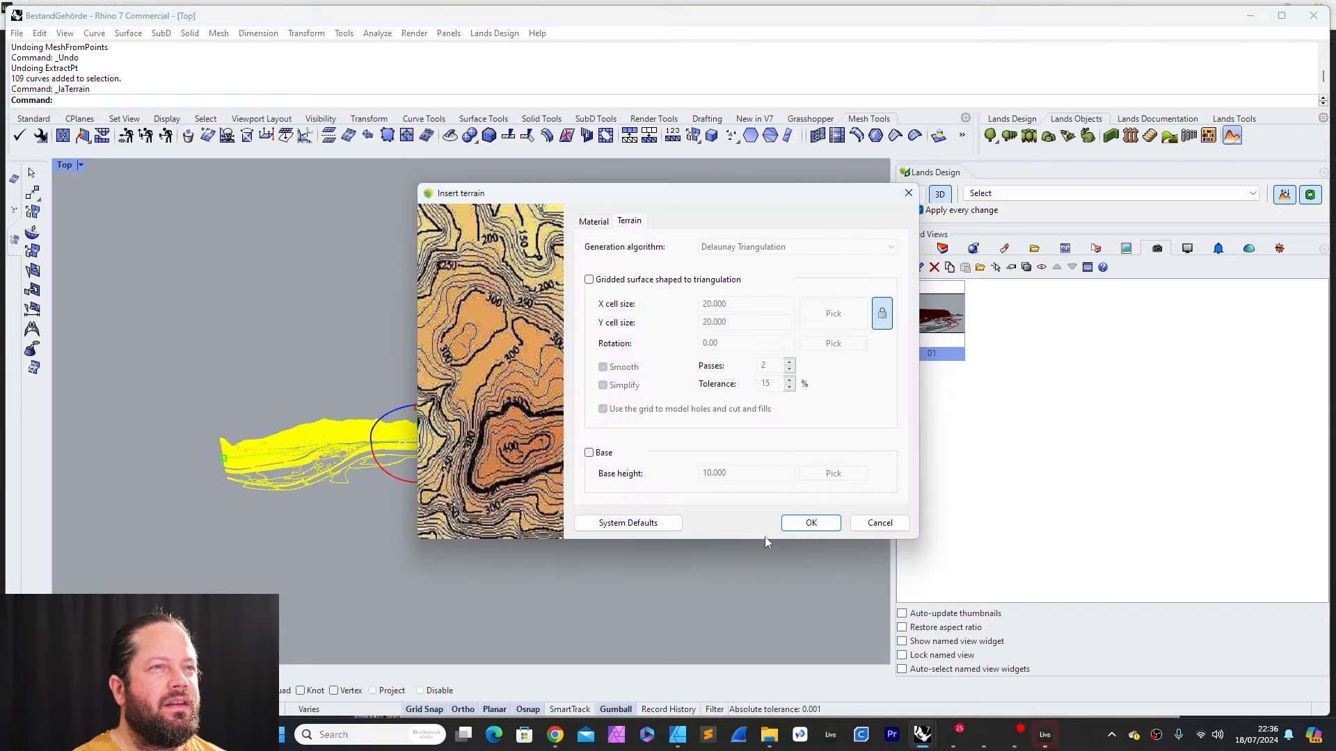
{"action": "left_click", "coordinate": [813, 526]}
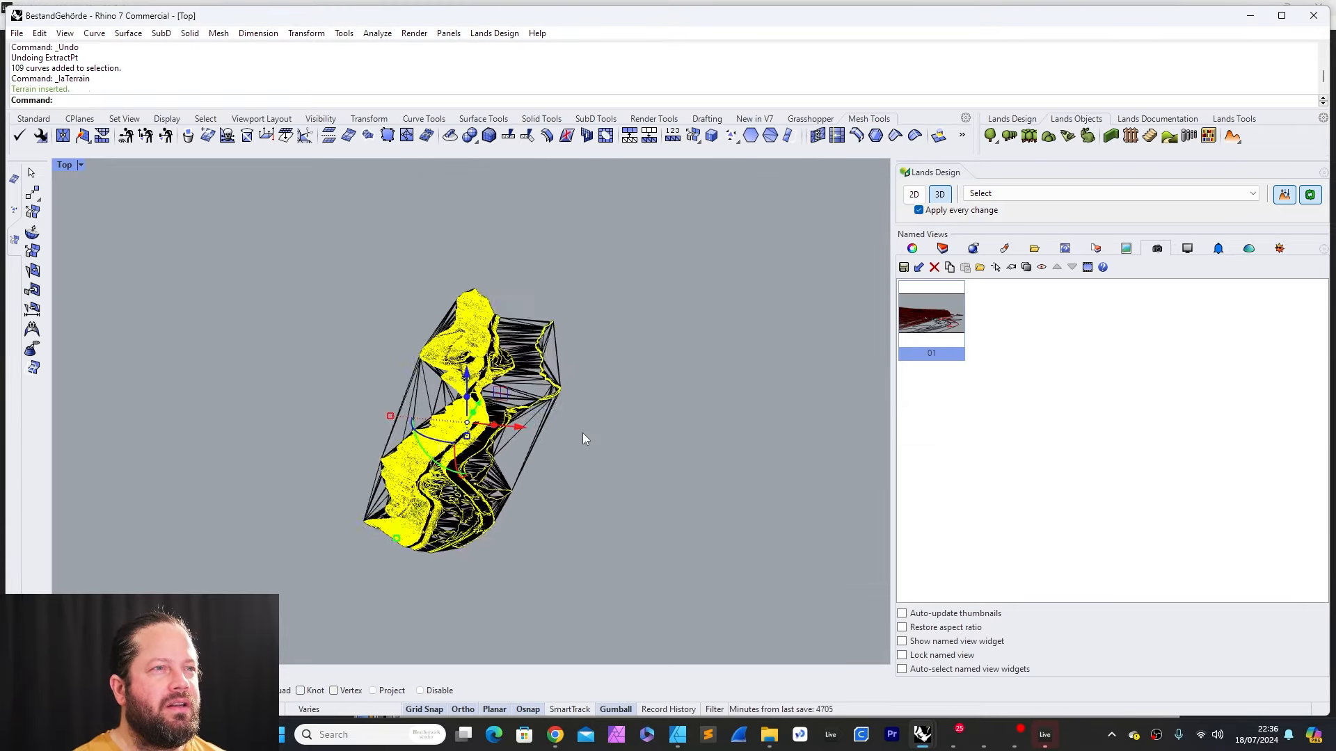
{"action": "left_click", "coordinate": [514, 483]}
{"action": "right_click_drag", "start_coordinate": [514, 483], "coordinate": [474, 495]}
{"action": "scroll", "coordinate": [527, 509], "scroll_direction": "down", "scroll_amount": 3}
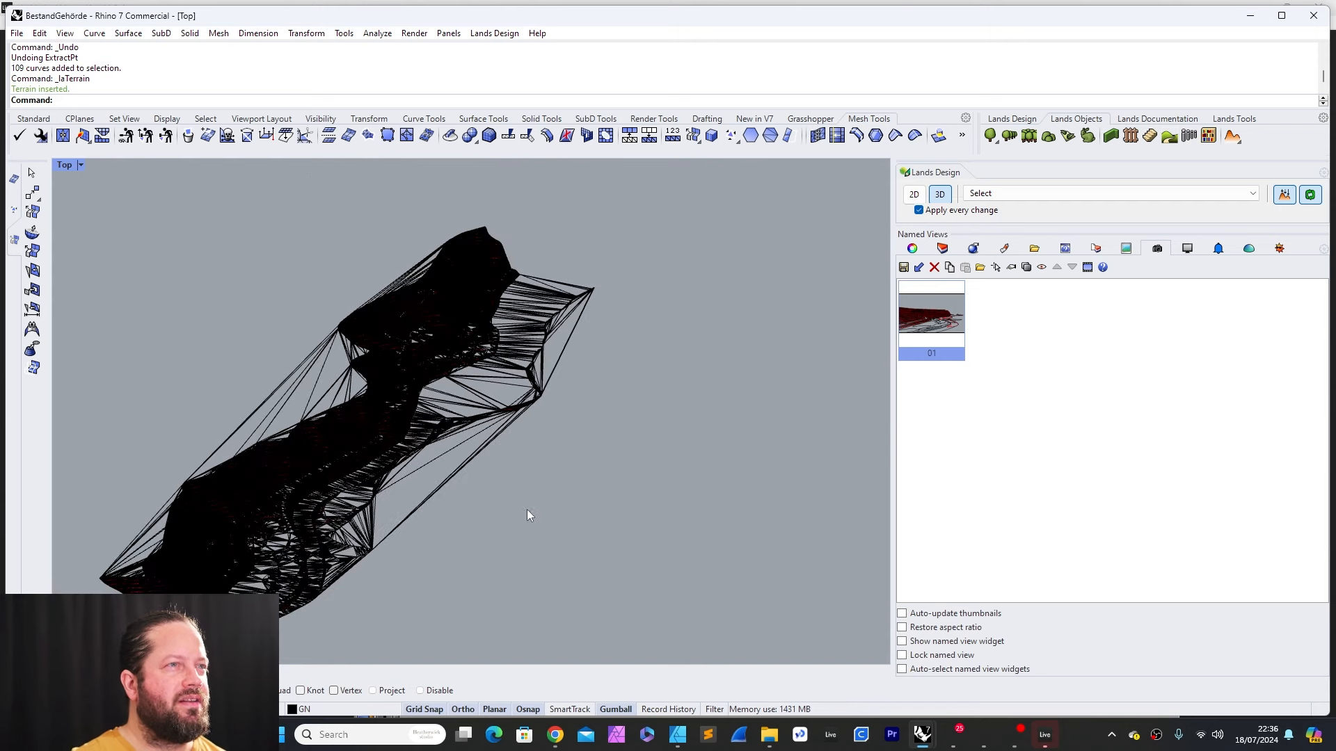
Step: Display the terrain in Rendered mode, inspect its surface, and restore the named view 01
{"action": "left_click", "coordinate": [68, 166]}
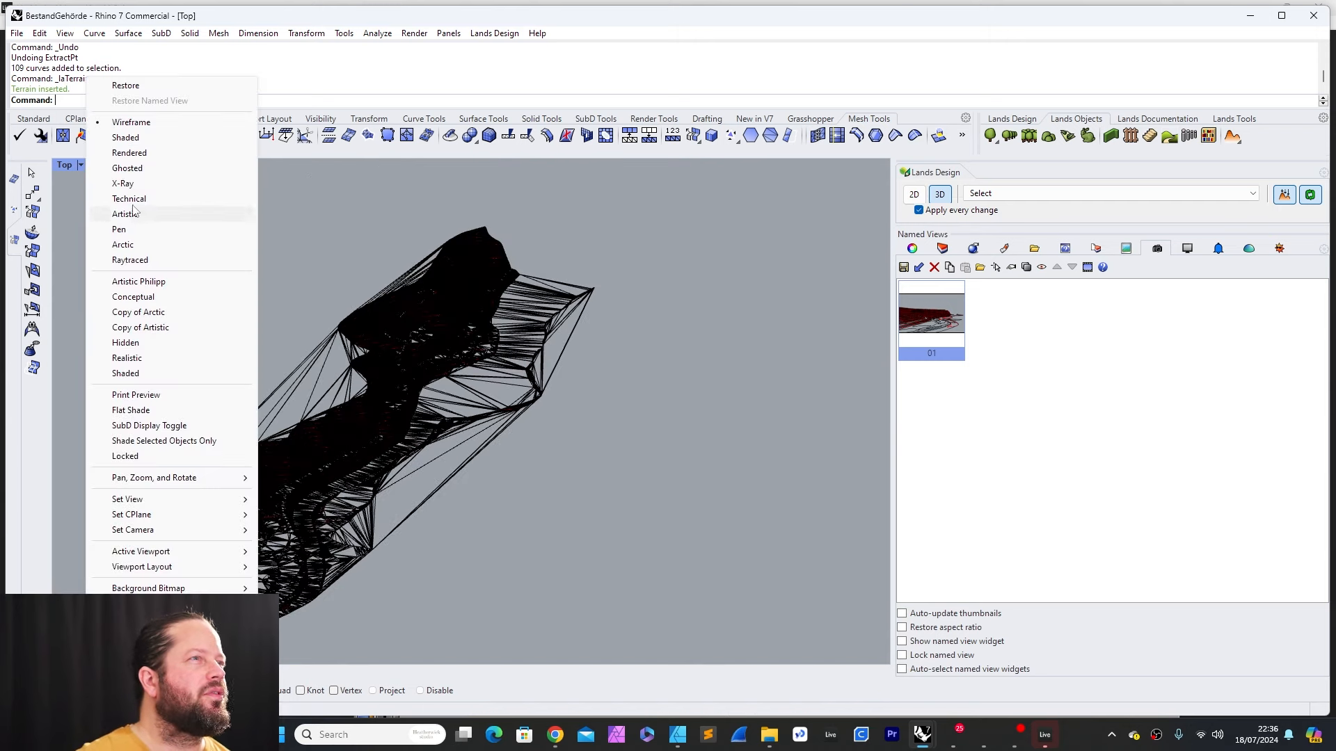
{"action": "left_click", "coordinate": [115, 153]}
{"action": "right_click_drag", "start_coordinate": [466, 421], "coordinate": [474, 403]}
{"action": "scroll", "coordinate": [480, 403], "scroll_direction": "up", "scroll_amount": 10}
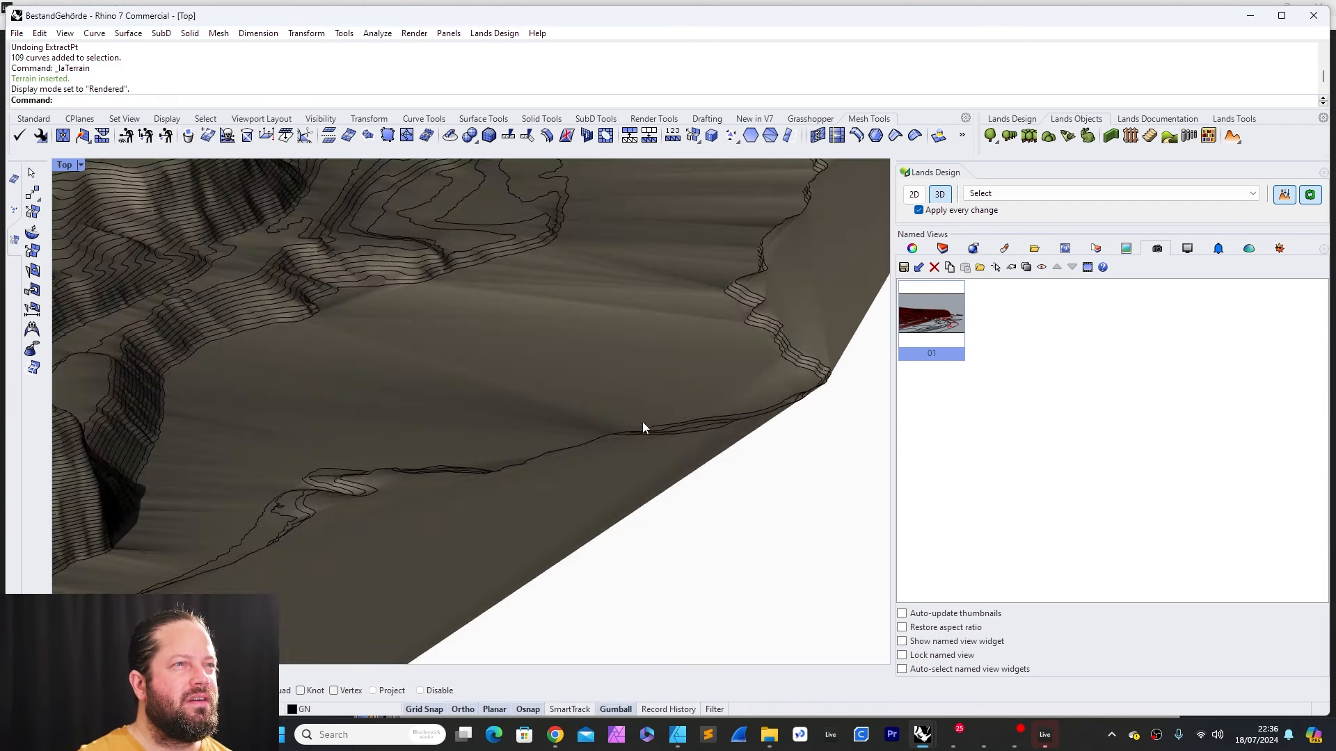
{"action": "scroll", "coordinate": [642, 422], "scroll_direction": "down", "scroll_amount": 10}
{"action": "double_click", "coordinate": [926, 316]}
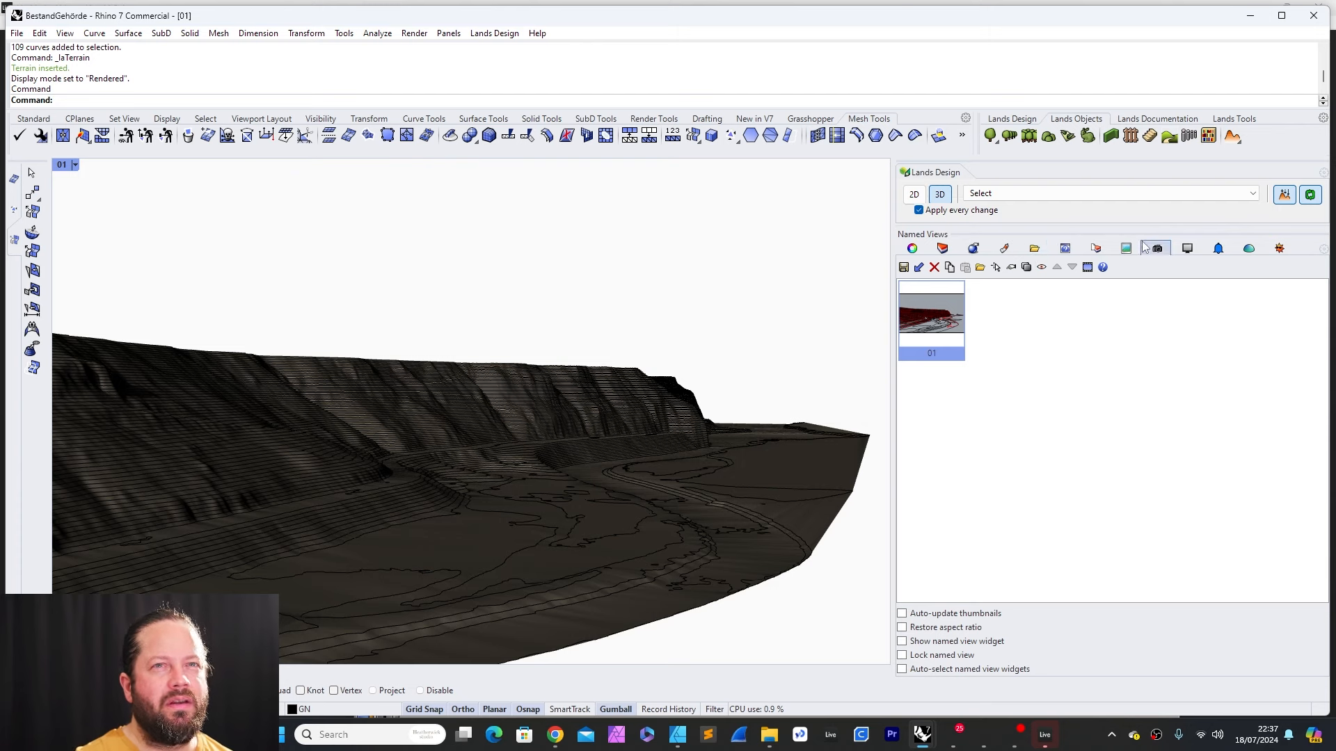
Step: Set the sun to manual control at azimuth 234.2° and altitude 67.6°, and disable the dirt1.jpg color texture in the terrain's material
{"action": "left_click", "coordinate": [1279, 249]}
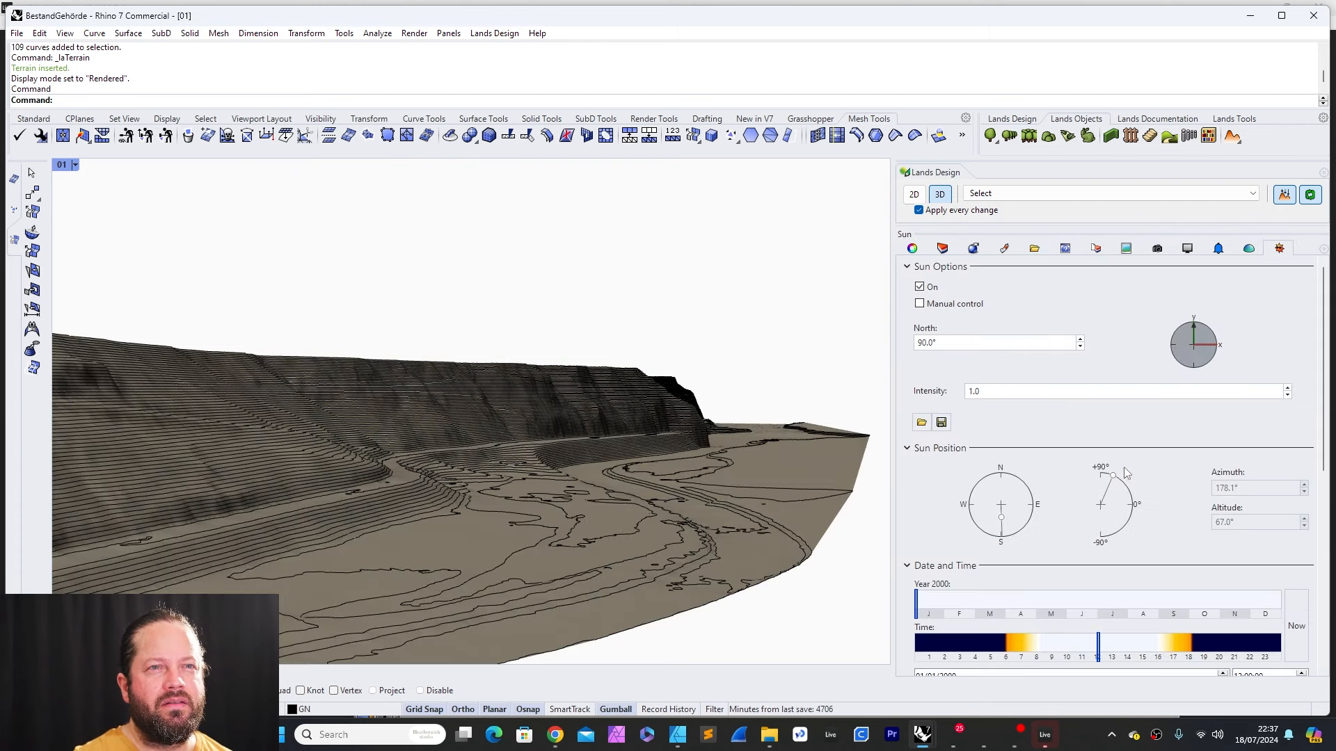
{"action": "left_click", "coordinate": [817, 463]}
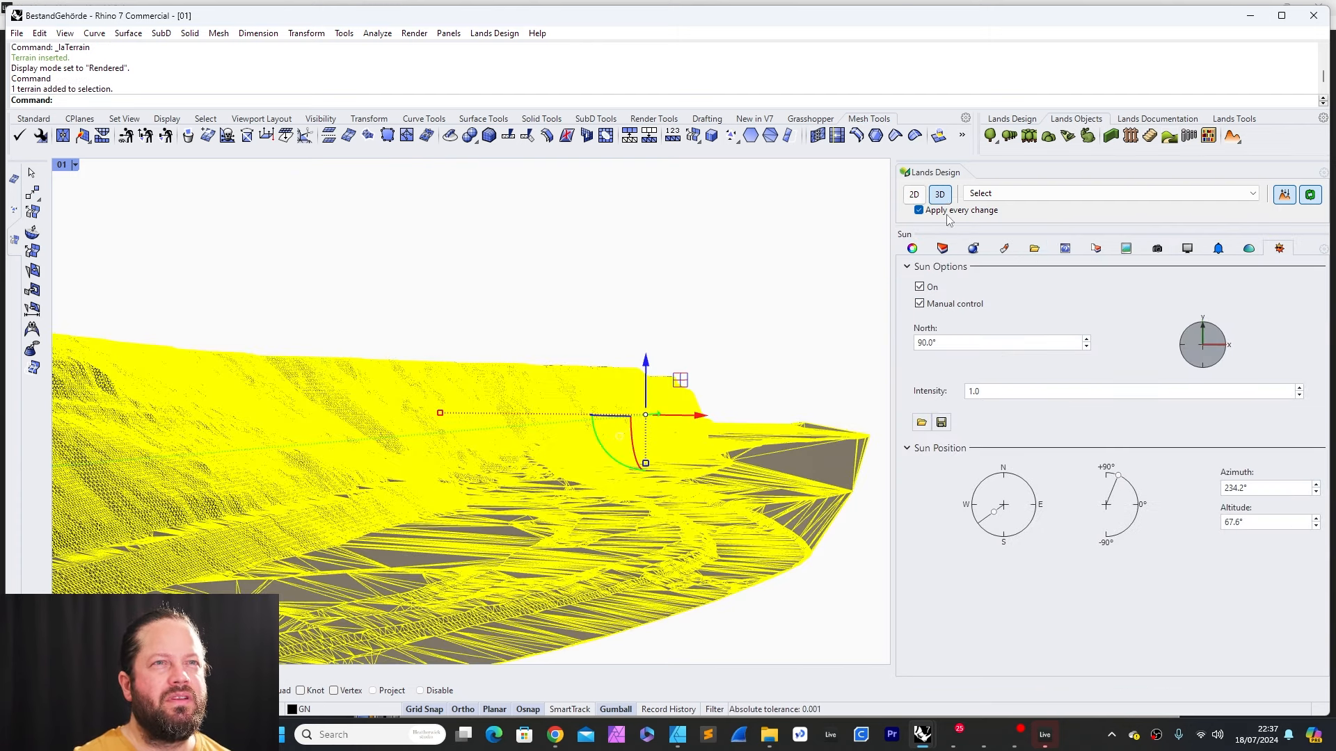
{"action": "left_click", "coordinate": [976, 269]}
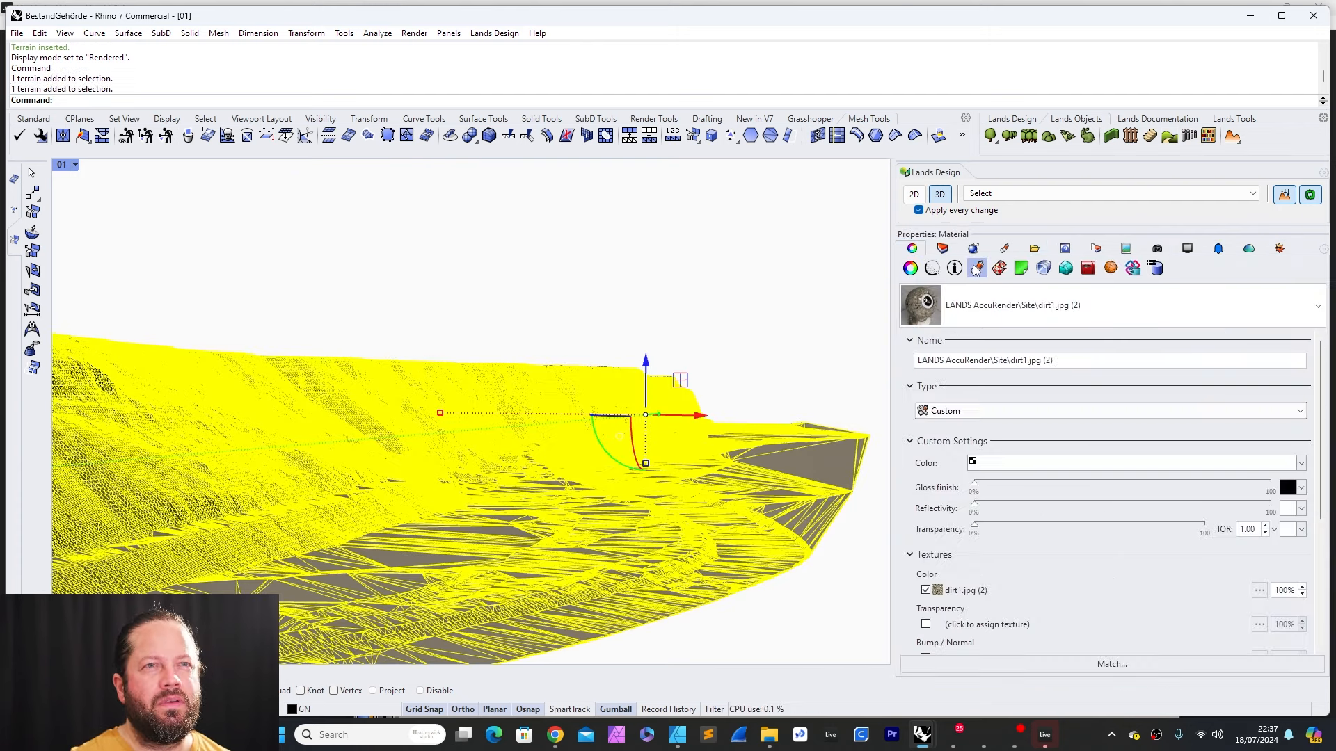
{"action": "left_click", "coordinate": [924, 591]}
{"action": "left_click", "coordinate": [843, 590]}
{"action": "scroll", "coordinate": [694, 428], "scroll_direction": "down", "scroll_amount": 3}
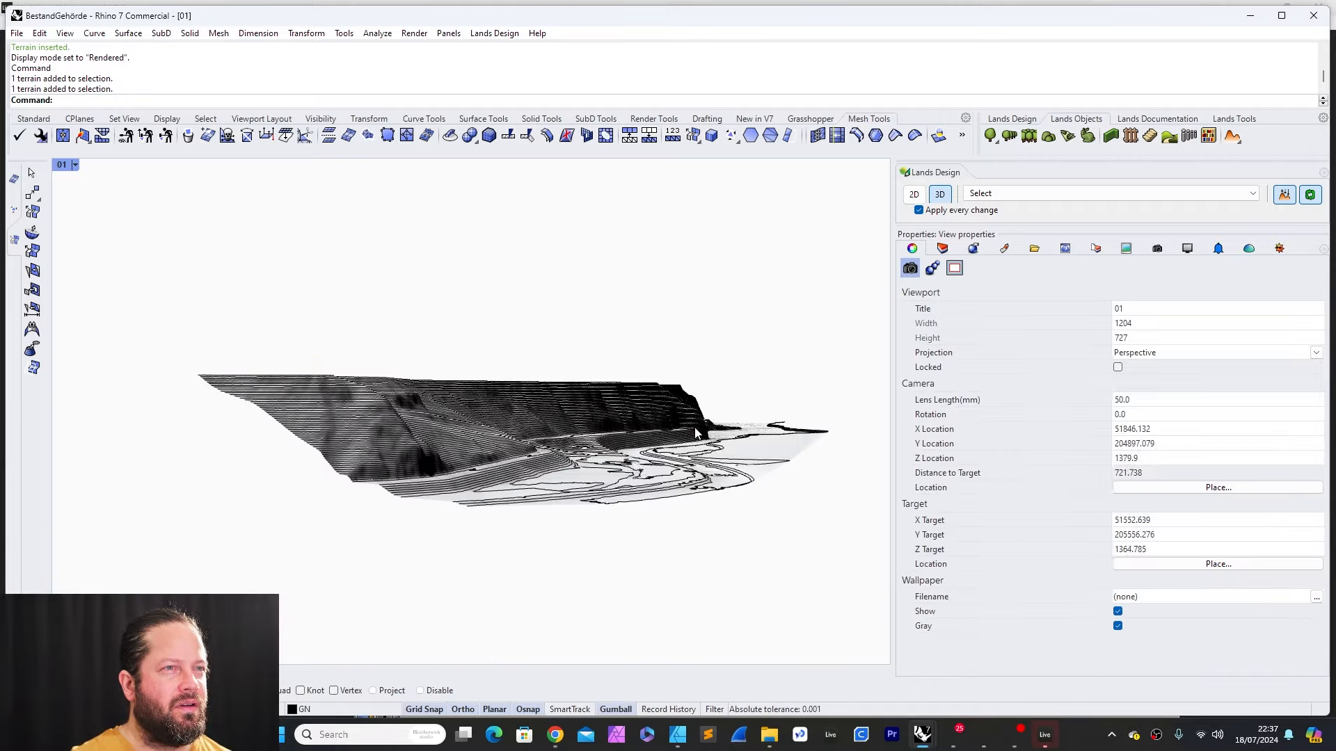
Step: Inspect the untextured terrain from several angles, checking how its surface follows the contour curves on the slopes and flat areas
{"action": "scroll", "coordinate": [644, 454], "scroll_direction": "up", "scroll_amount": 6}
{"action": "right_click_drag", "start_coordinate": [644, 453], "coordinate": [692, 457]}
{"action": "scroll", "coordinate": [475, 534], "scroll_direction": "up", "scroll_amount": 6}
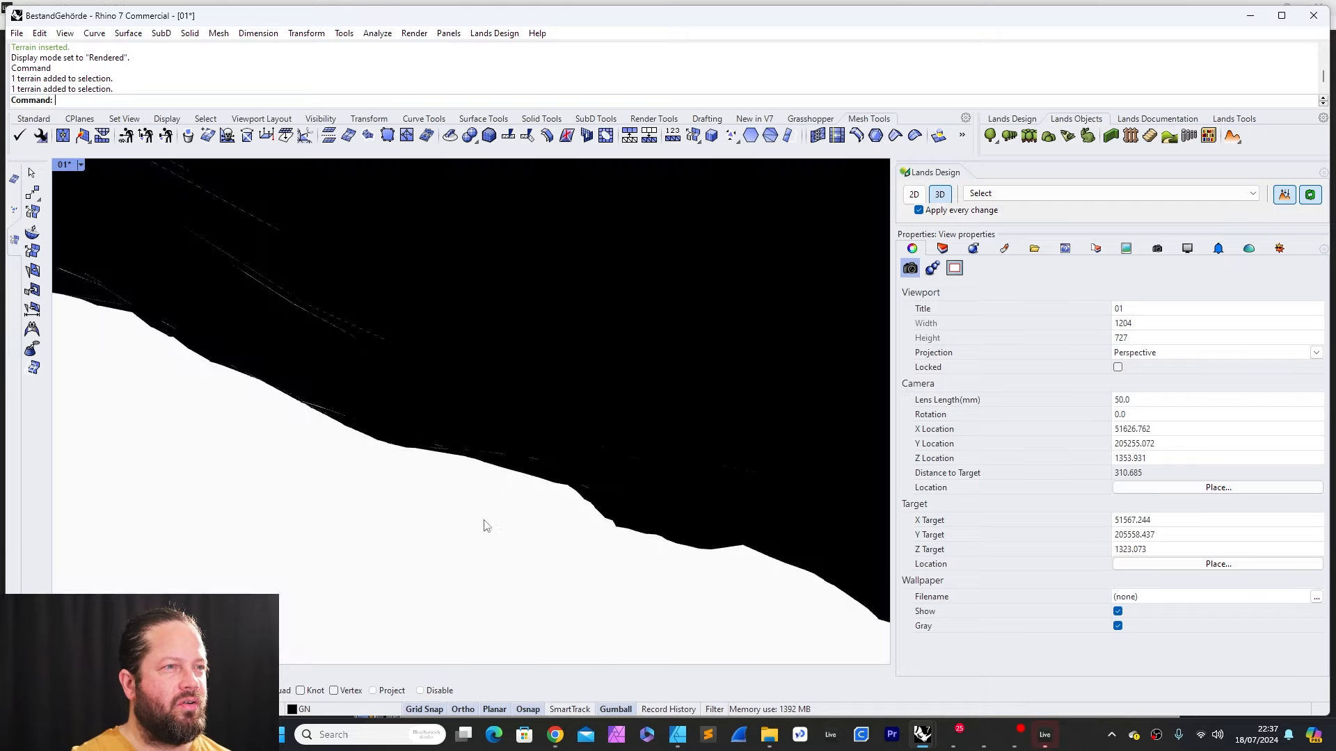
{"action": "scroll", "coordinate": [484, 518], "scroll_direction": "down", "scroll_amount": 2}
{"action": "left_click", "coordinate": [465, 572]}
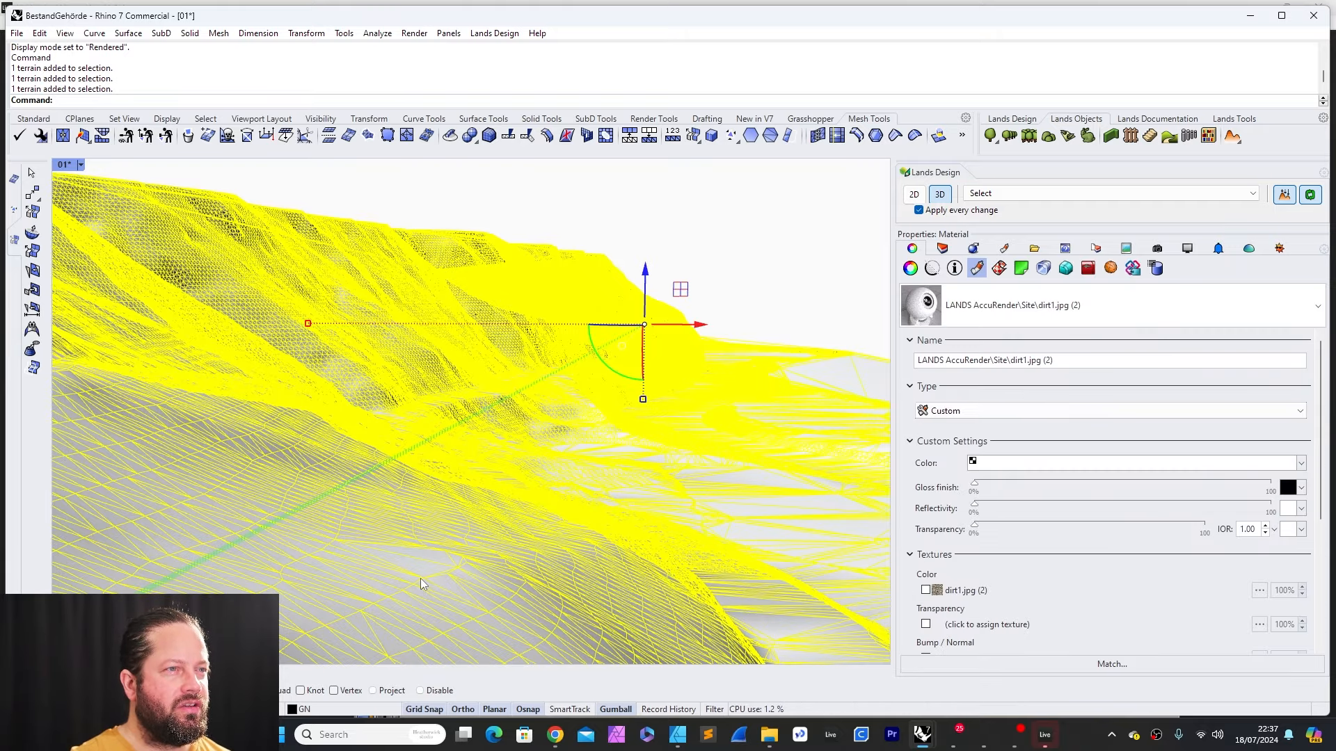
{"action": "left_click", "coordinate": [426, 582]}
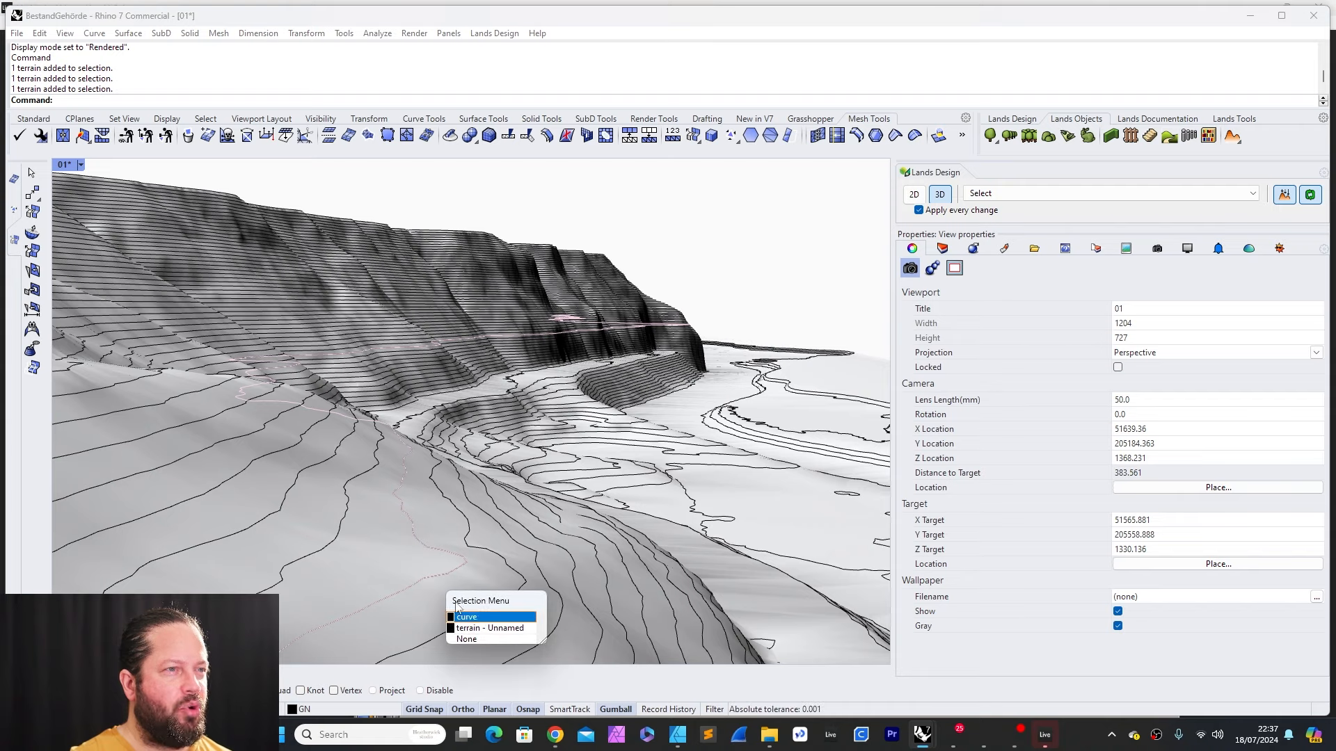
{"action": "left_click", "coordinate": [469, 617]}
{"action": "key", "text": "Escape"}
{"action": "scroll", "coordinate": [494, 523], "scroll_direction": "down", "scroll_amount": 10}
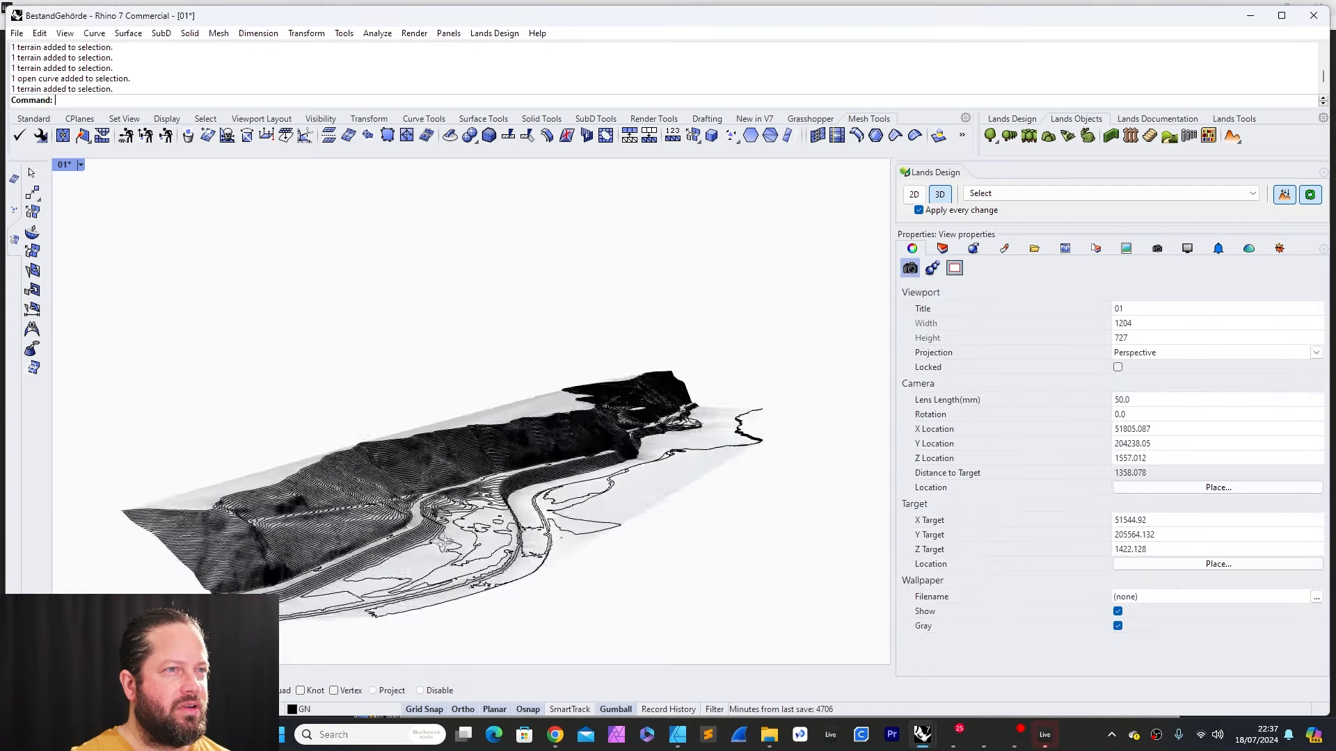
{"action": "scroll", "coordinate": [444, 541], "scroll_direction": "up", "scroll_amount": 5}
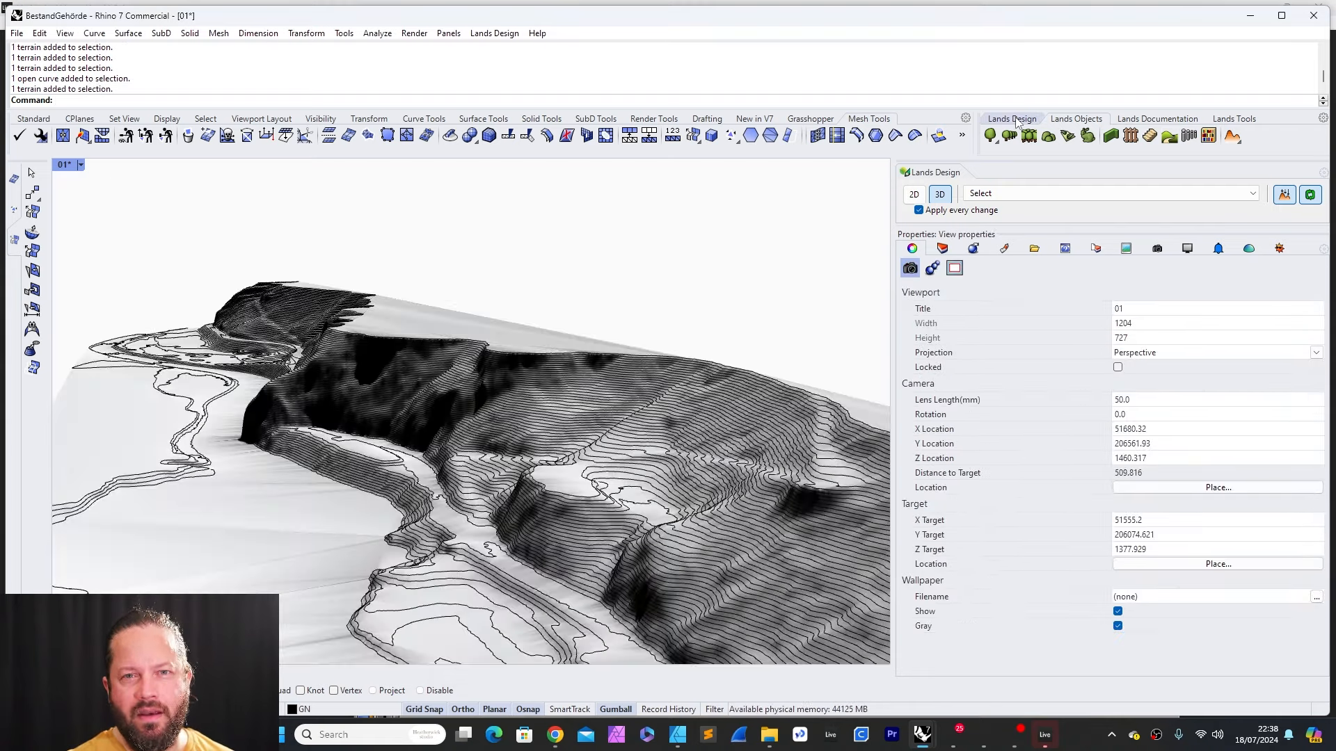
{"action": "left_click", "coordinate": [279, 506]}
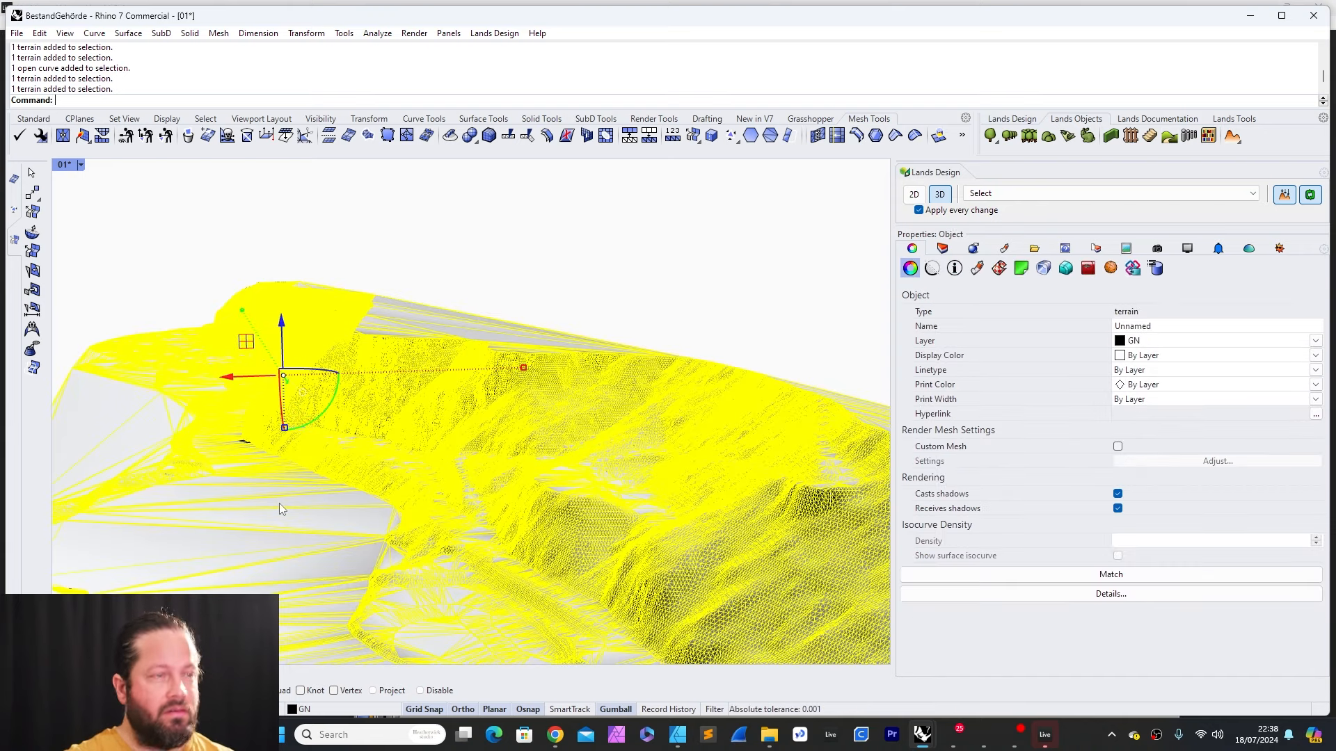
{"action": "key", "text": "Delete"}
{"action": "key", "text": "ctrl+z"}
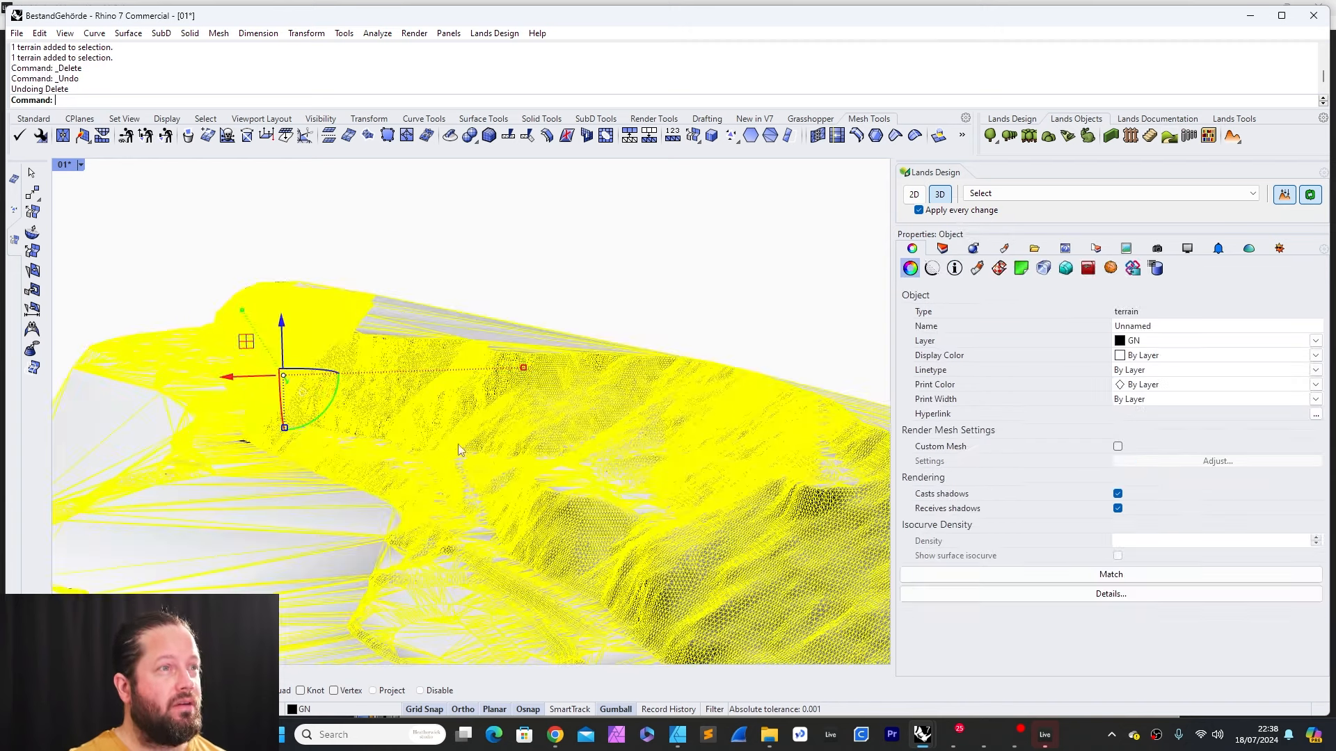
{"action": "key", "text": "Escape"}
Step: Move the terrain to Layer 02 and turn that layer off
{"action": "left_click", "coordinate": [440, 307]}
{"action": "left_click", "coordinate": [940, 194]}
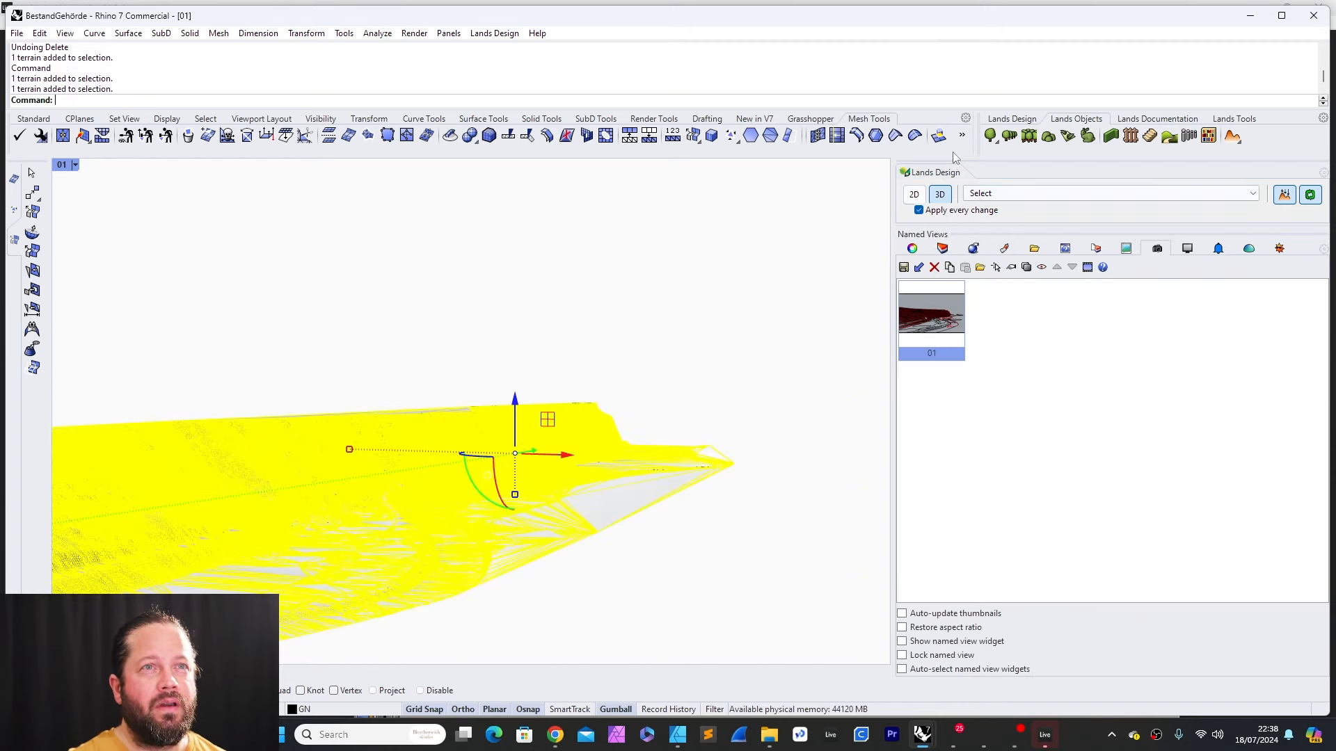
{"action": "left_click", "coordinate": [911, 249]}
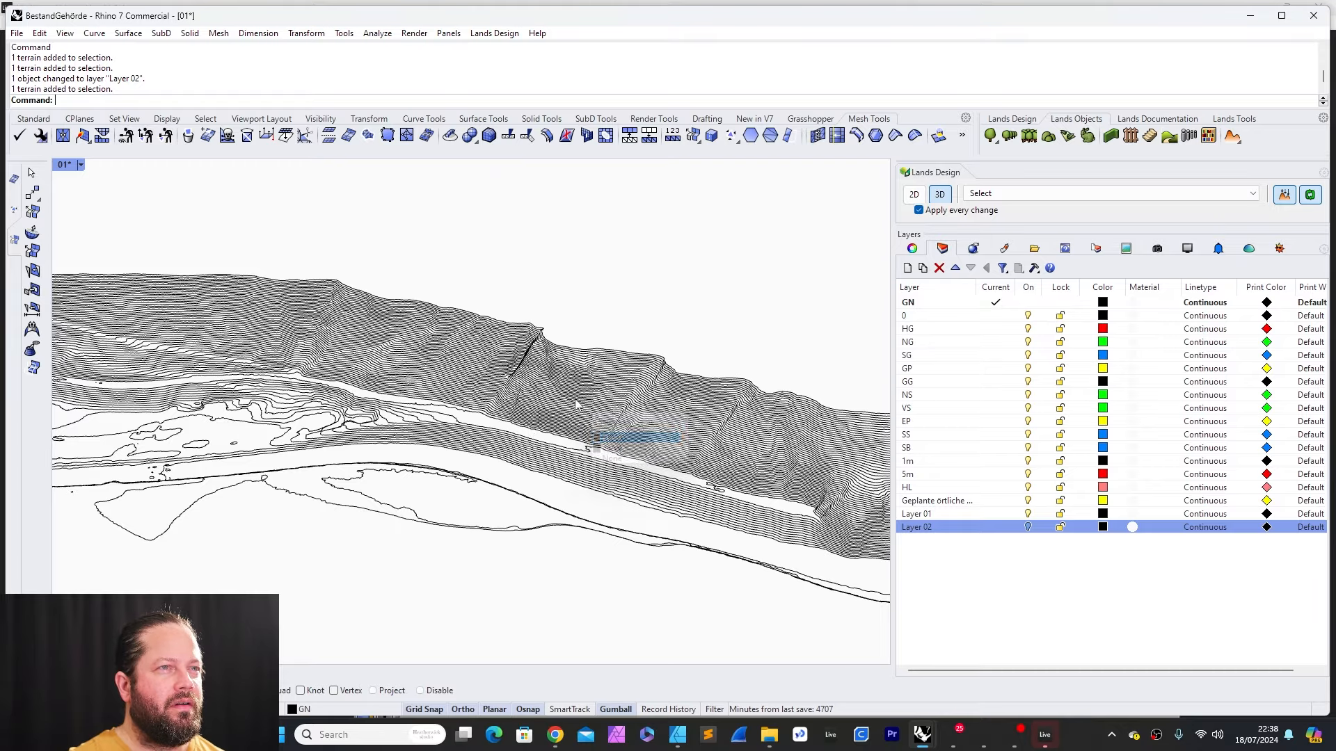
{"action": "right_click_drag", "start_coordinate": [591, 417], "coordinate": [508, 375]}
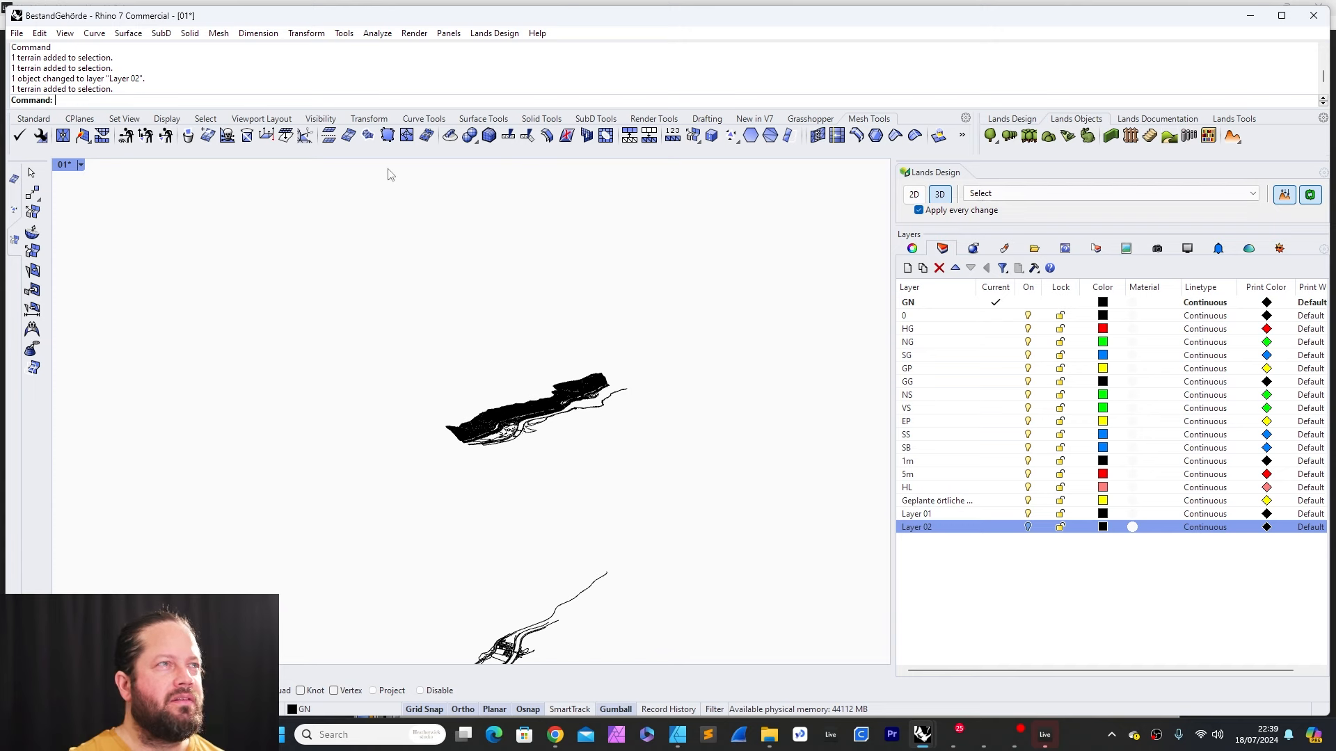
Step: Open Grasshopper and move the entire existing definition farther down and across the canvas
{"action": "left_click", "coordinate": [34, 119]}
{"action": "left_click", "coordinate": [684, 136]}
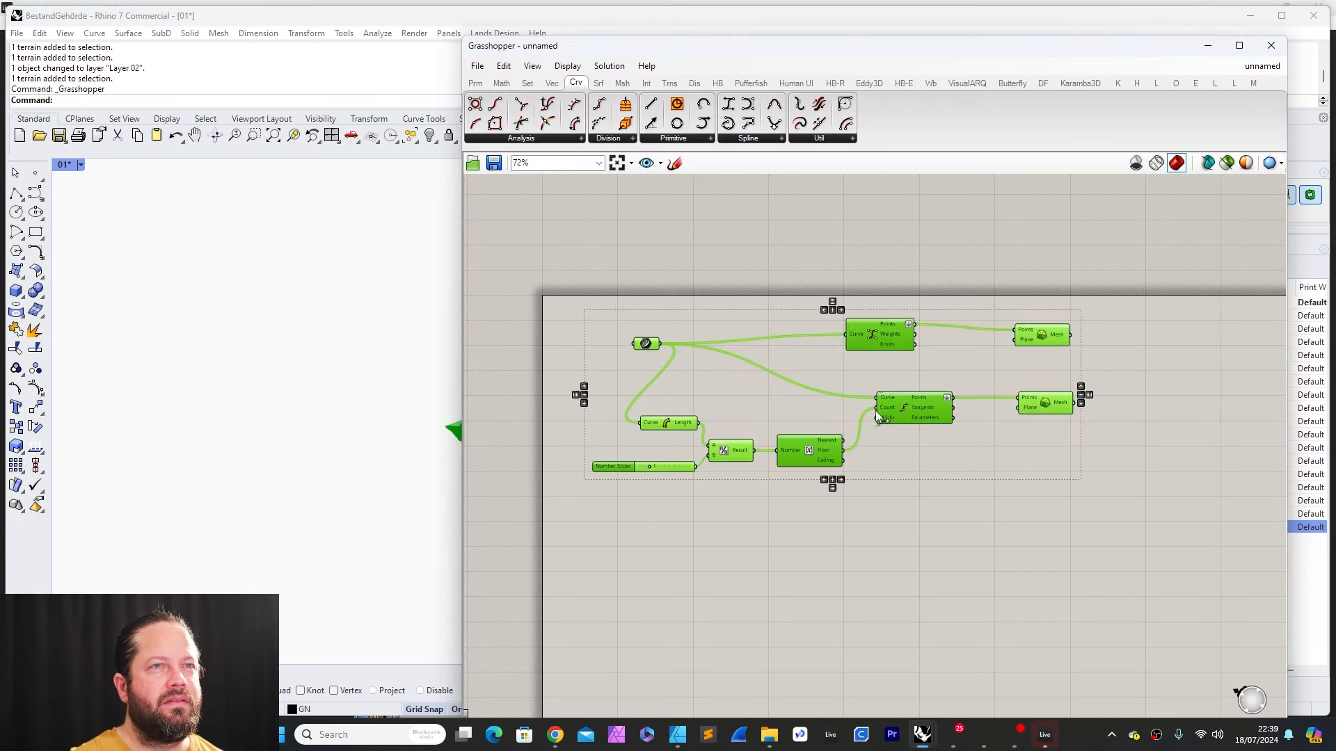
{"action": "left_click_drag", "start_coordinate": [876, 340], "coordinate": [1062, 530]}
{"action": "left_click", "coordinate": [874, 402]}
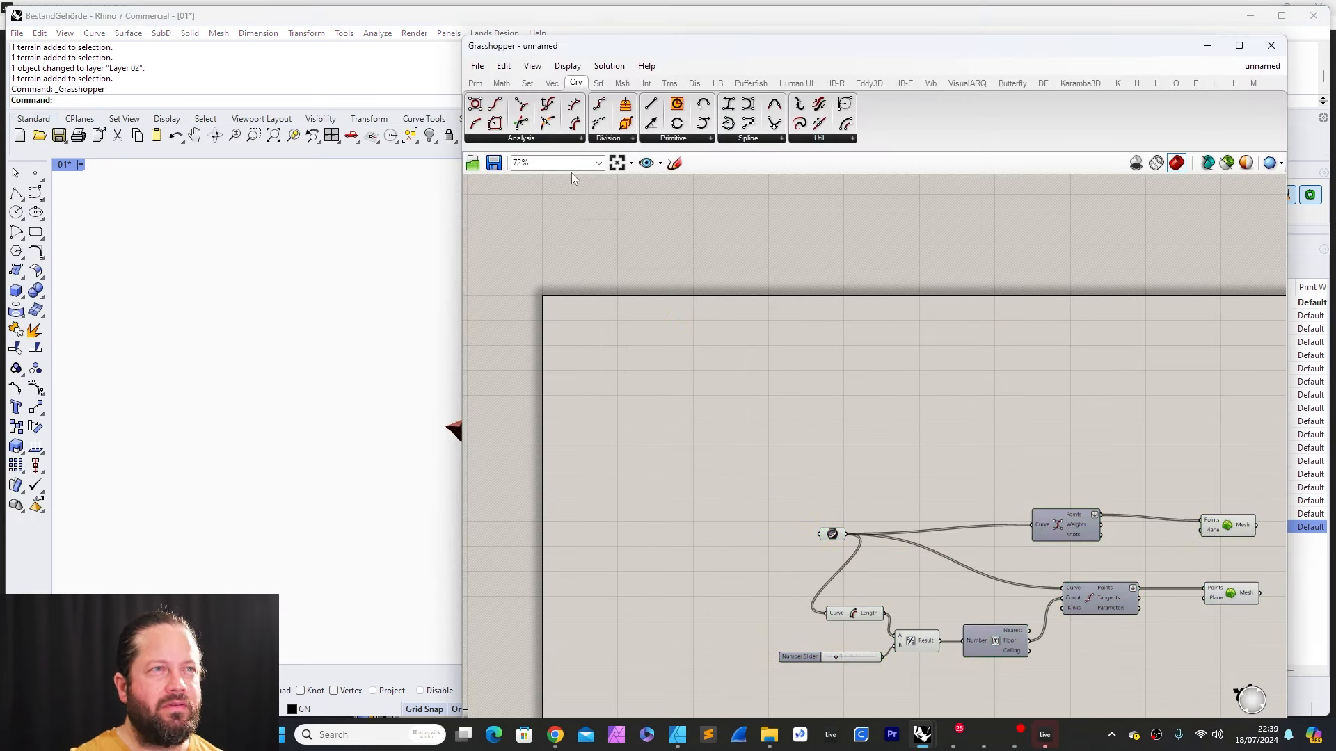
Step: Clear the stored values from the Curve parameter, move it away from the other components, and select the whole definition
{"action": "left_click", "coordinate": [837, 536]}
{"action": "right_click", "coordinate": [836, 536]}
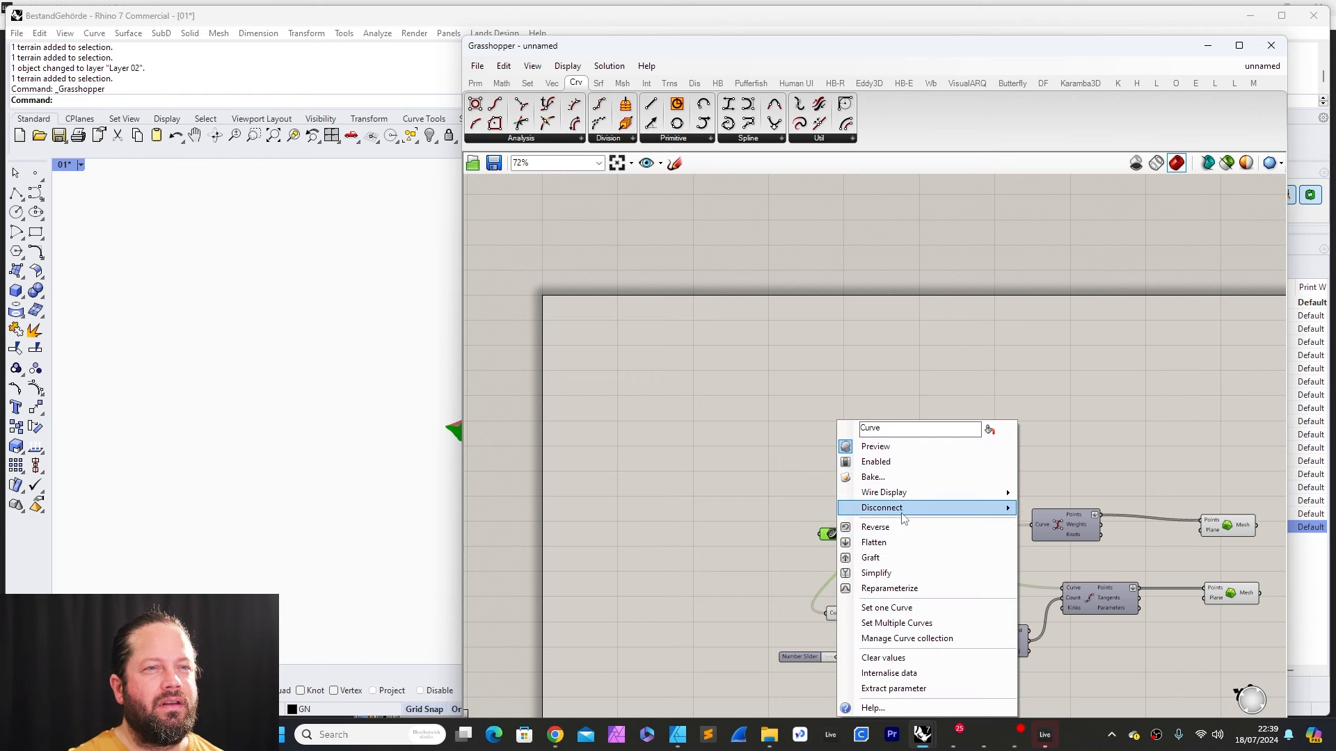
{"action": "left_click", "coordinate": [905, 673]}
{"action": "left_click", "coordinate": [917, 656]}
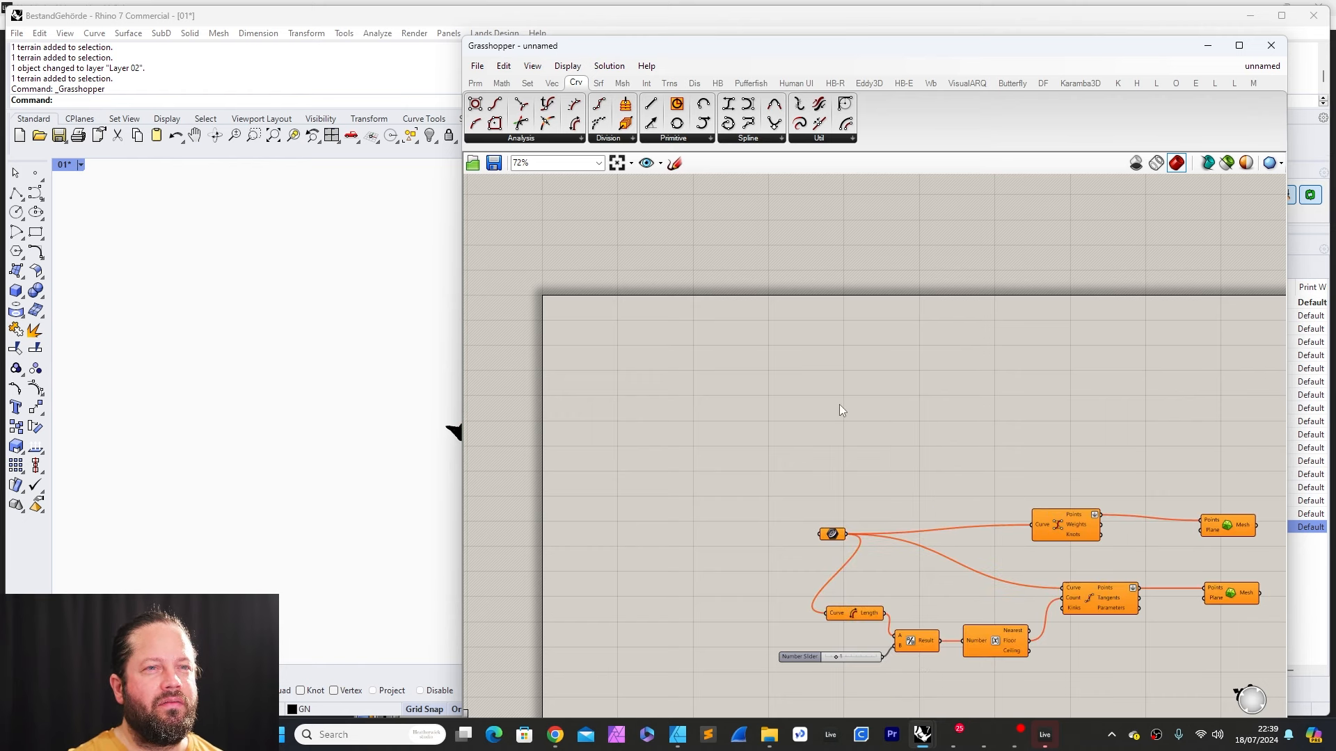
{"action": "scroll", "coordinate": [724, 459], "scroll_direction": "down", "scroll_amount": 2}
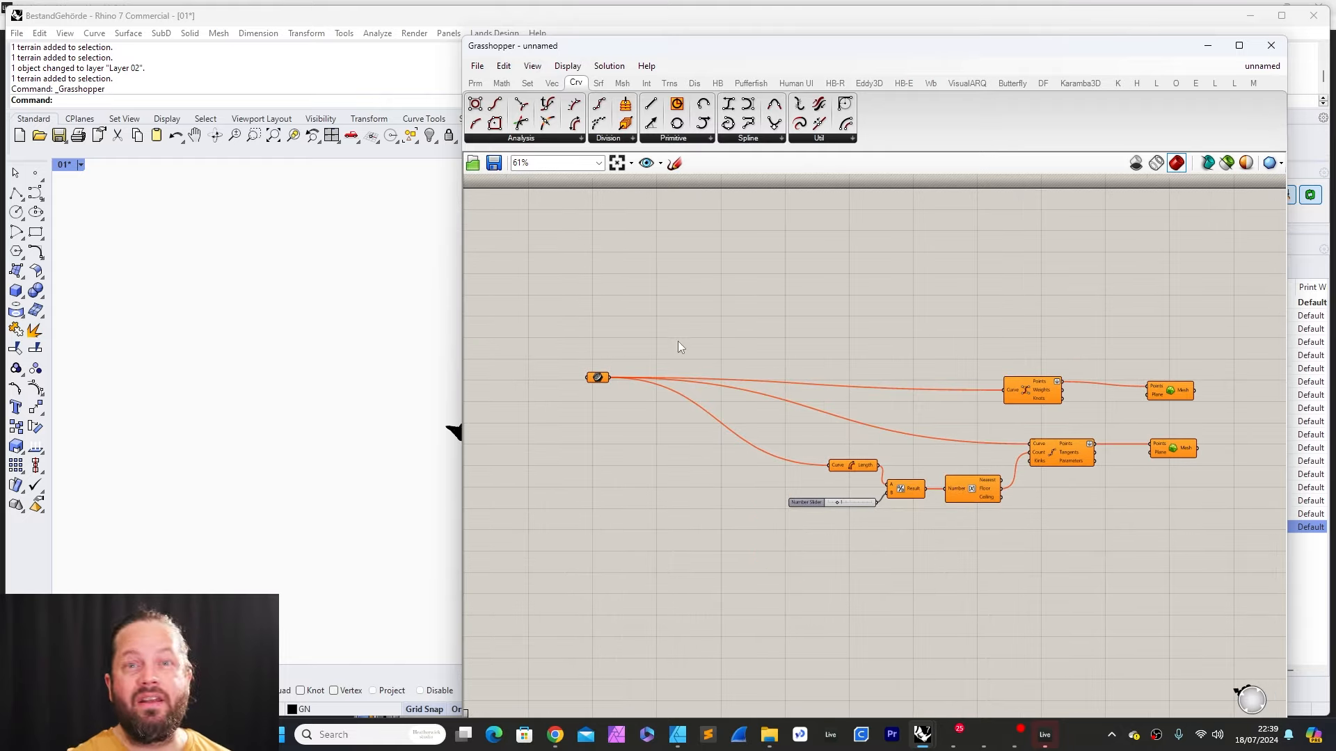
{"action": "left_click_drag", "start_coordinate": [562, 321], "coordinate": [1242, 566]}
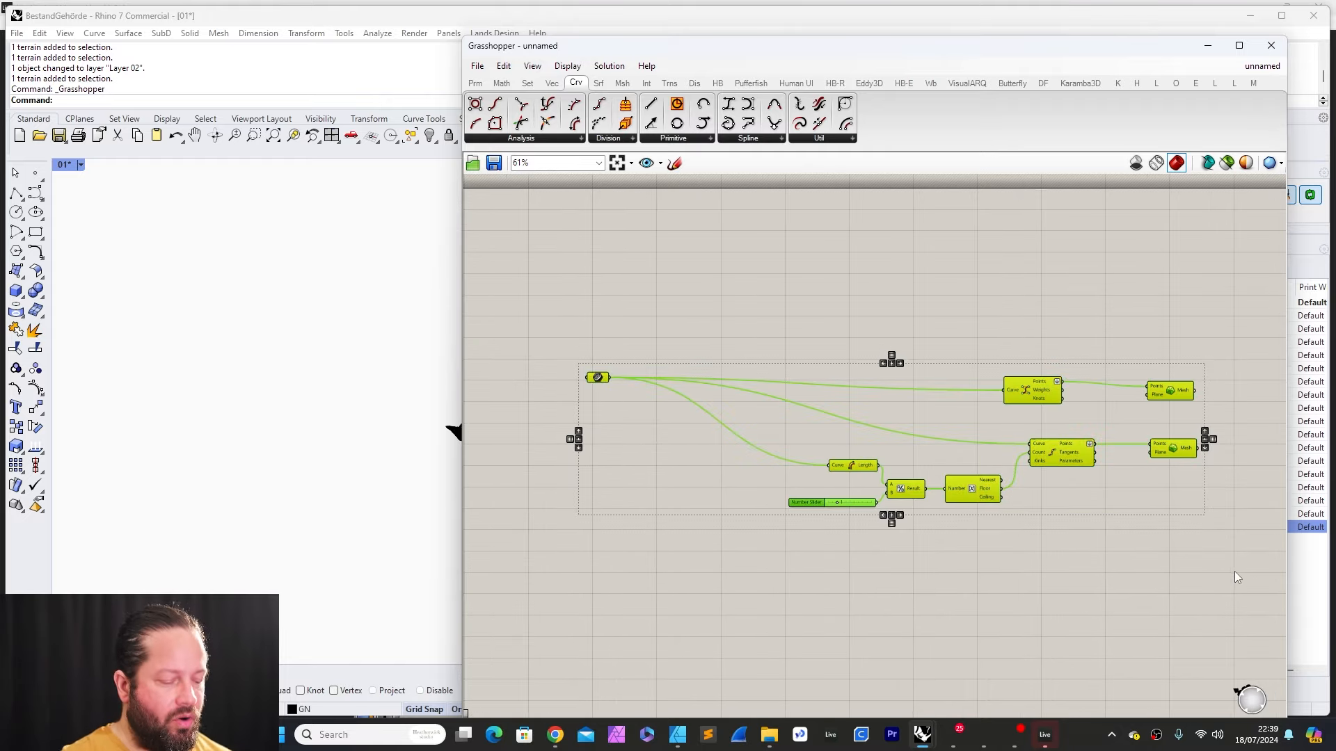
Step: Uncover the Rhino viewport and examine the control points along individual contour curves, including their spacing at bends
{"action": "left_click_drag", "start_coordinate": [583, 40], "coordinate": [817, 67]}
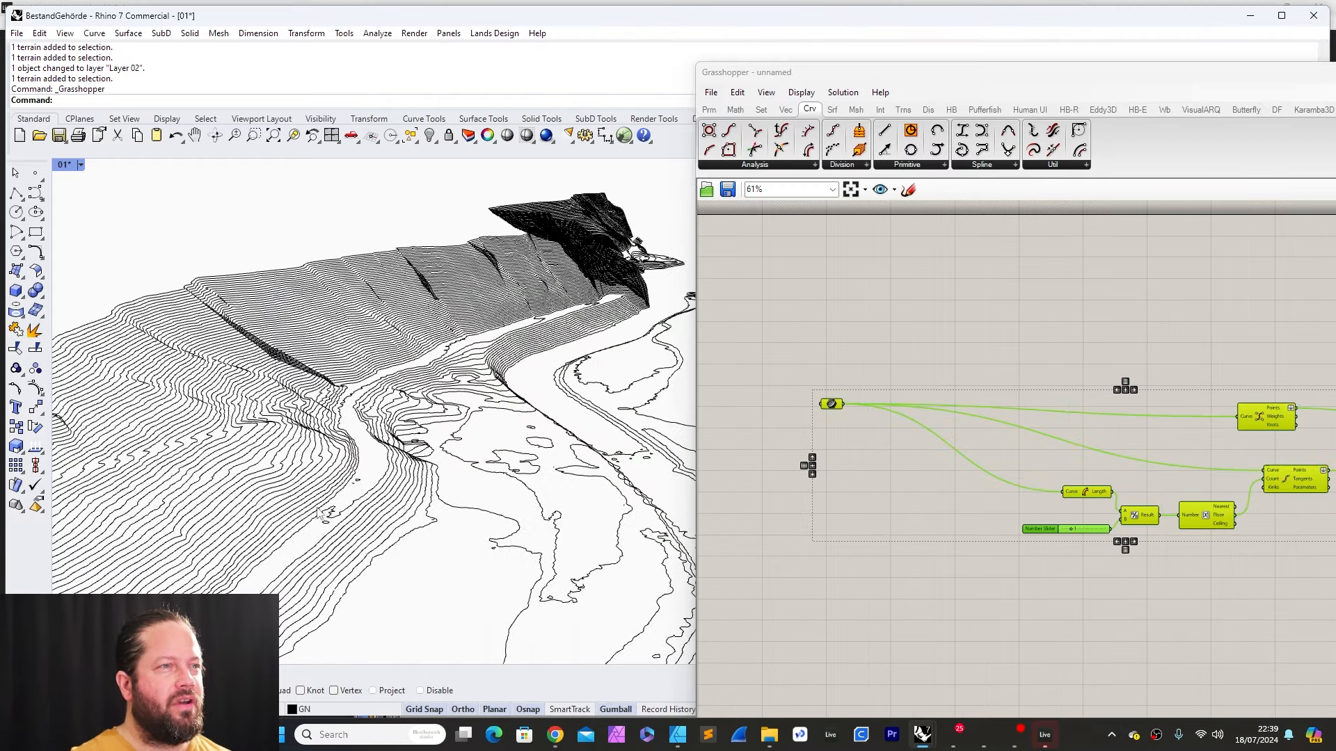
{"action": "left_click", "coordinate": [318, 461]}
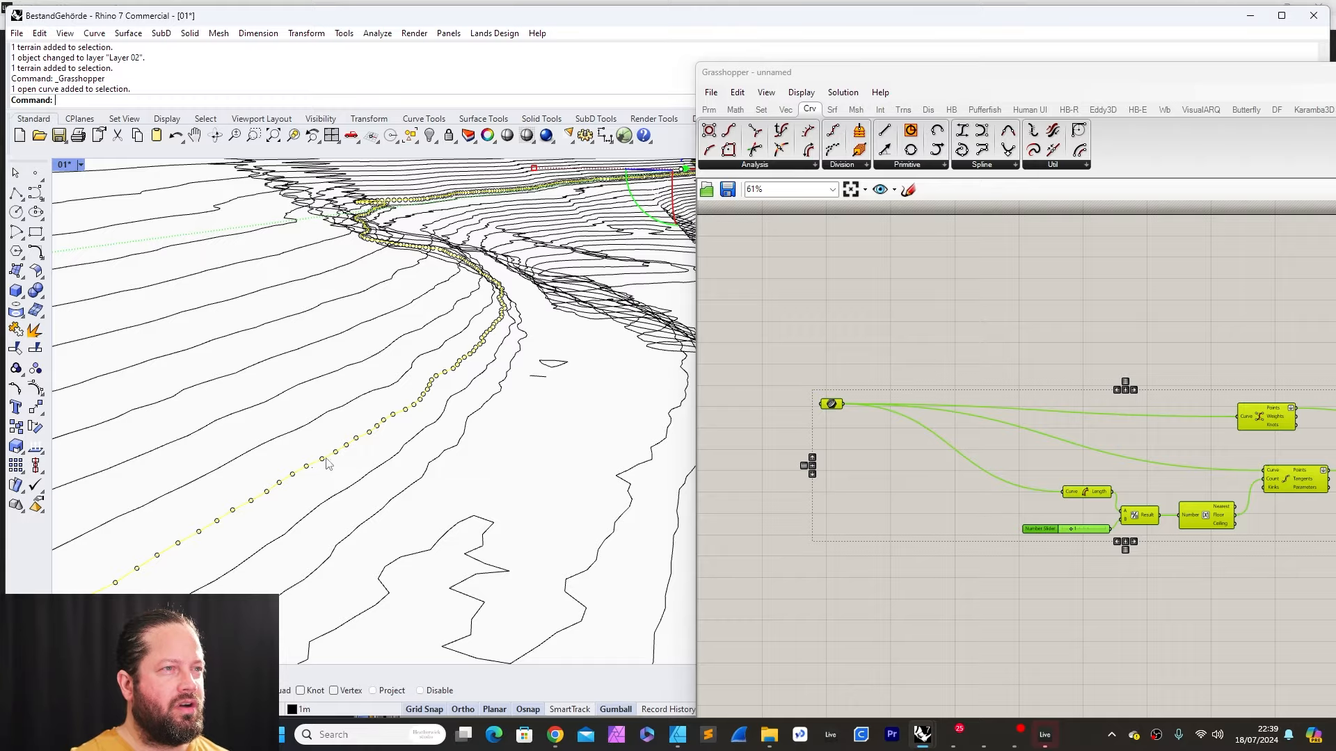
{"action": "scroll", "coordinate": [339, 462], "scroll_direction": "down", "scroll_amount": 3}
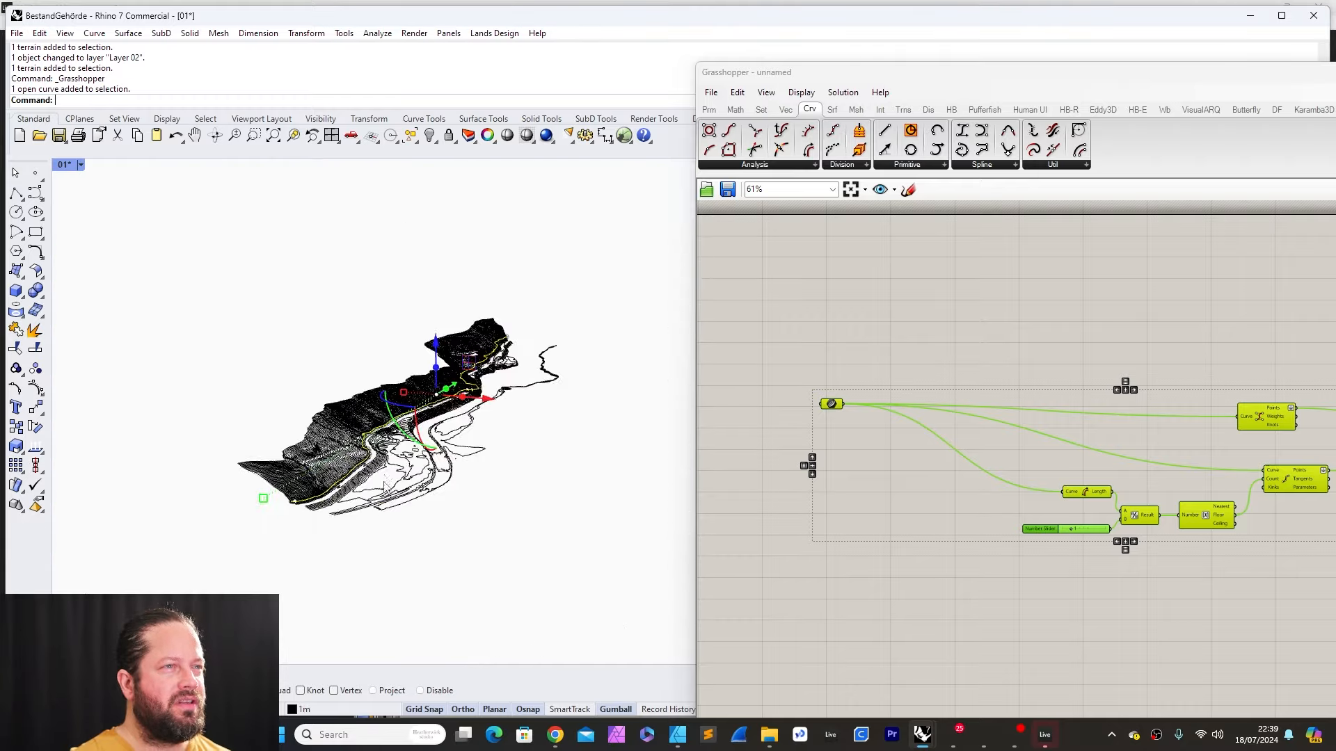
{"action": "scroll", "coordinate": [247, 442], "scroll_direction": "up", "scroll_amount": 10}
{"action": "scroll", "coordinate": [247, 442], "scroll_direction": "up", "scroll_amount": 4}
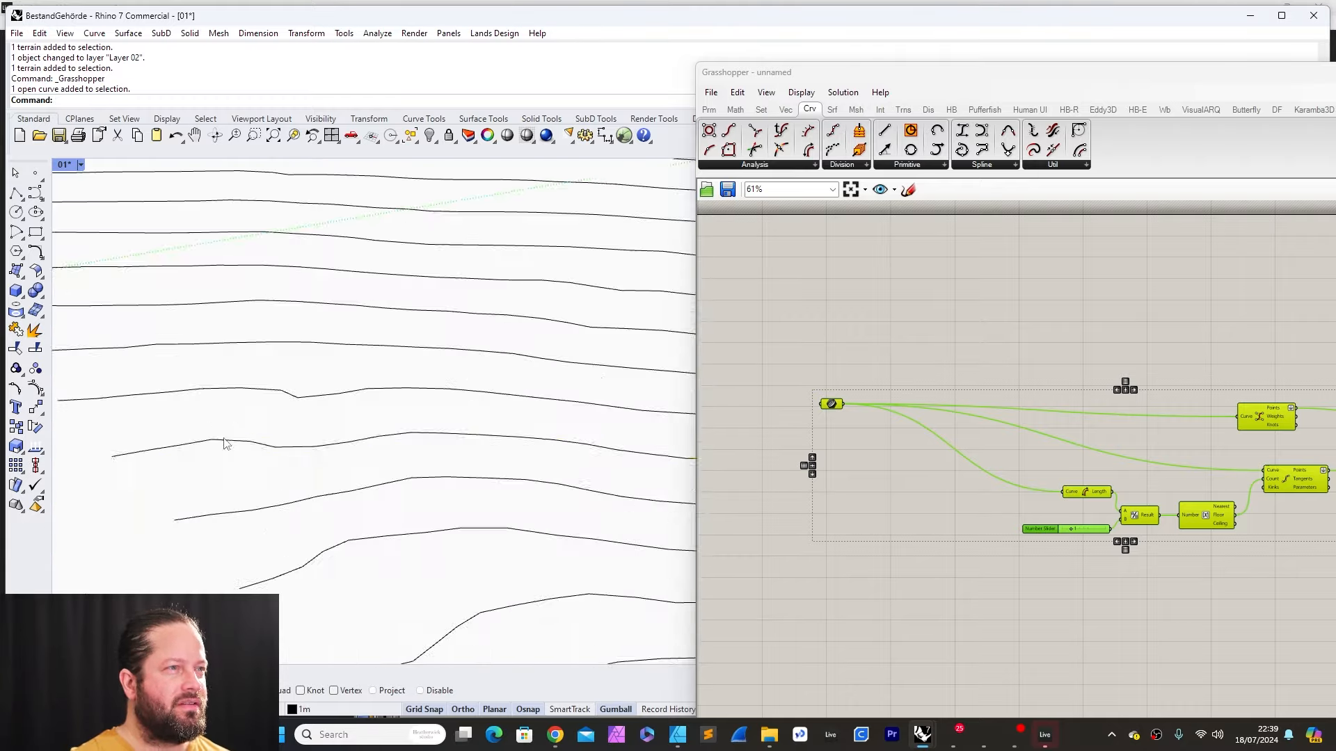
{"action": "left_click", "coordinate": [198, 451]}
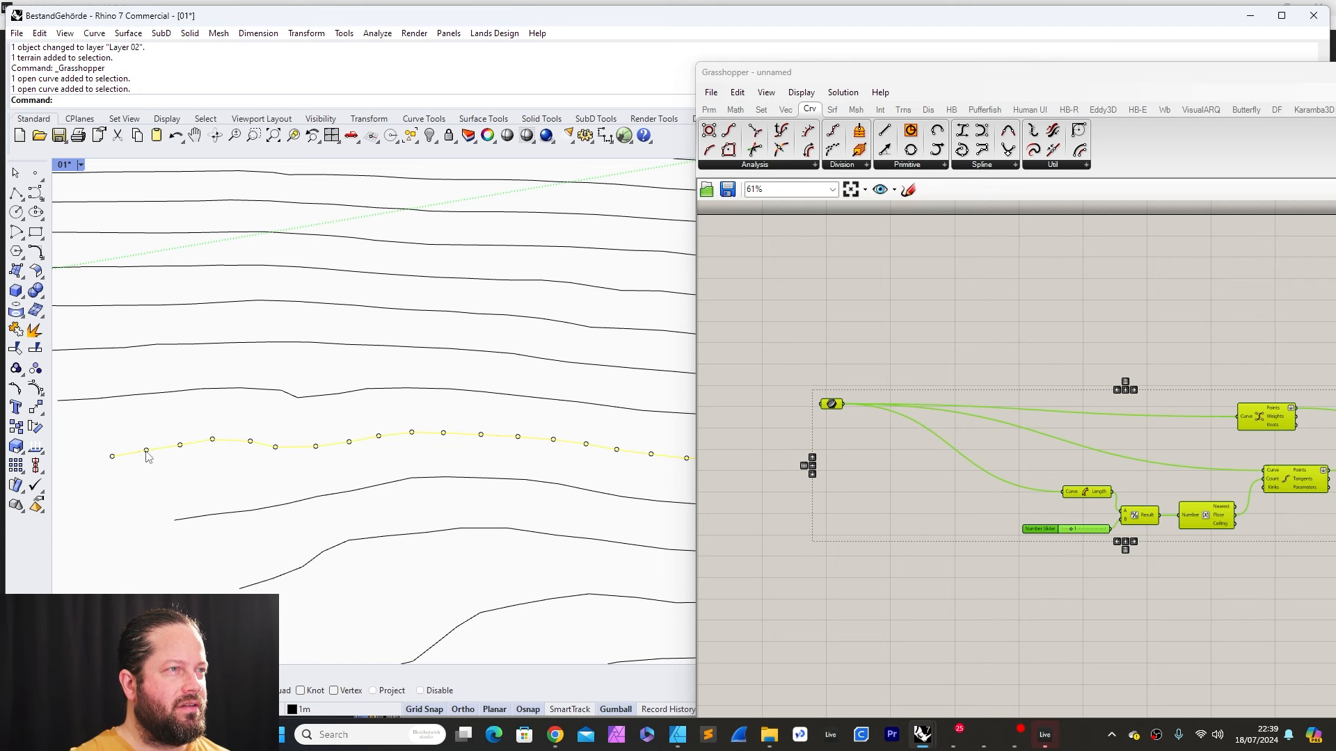
{"action": "left_click", "coordinate": [244, 443]}
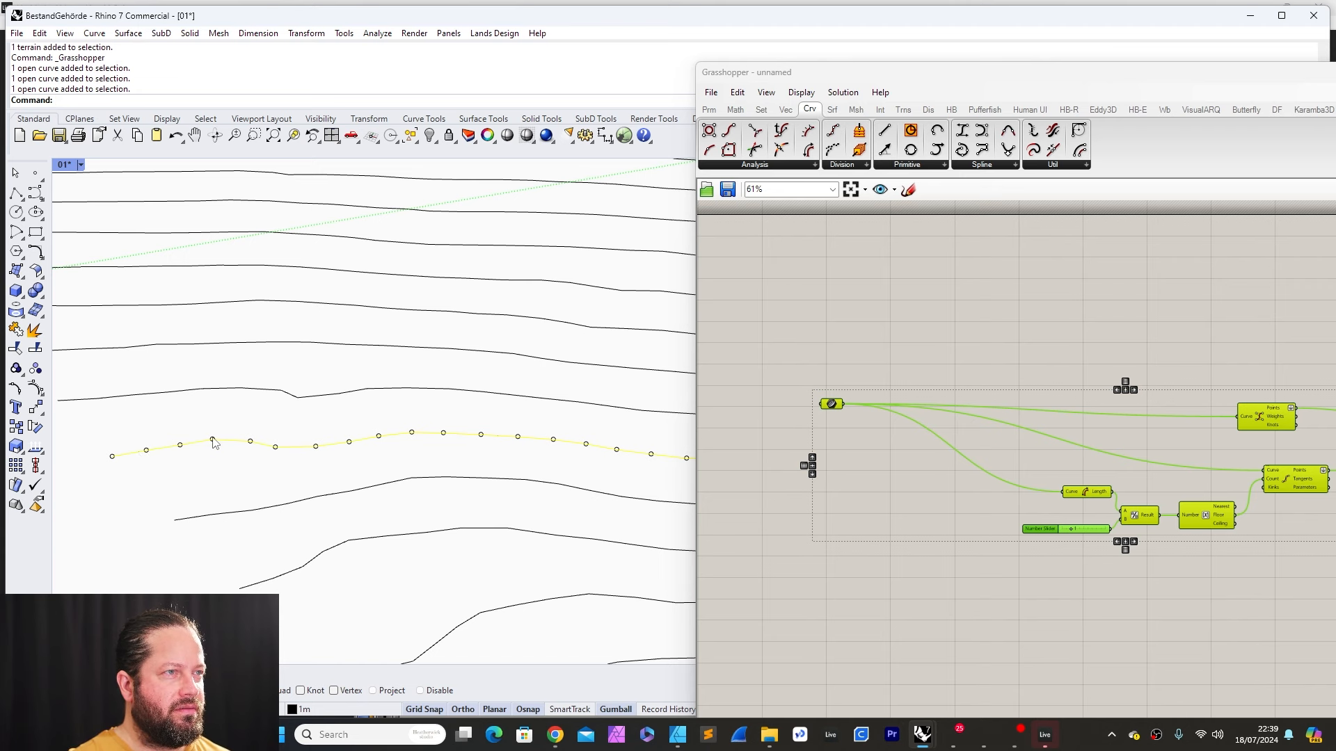
{"action": "left_click", "coordinate": [275, 447]}
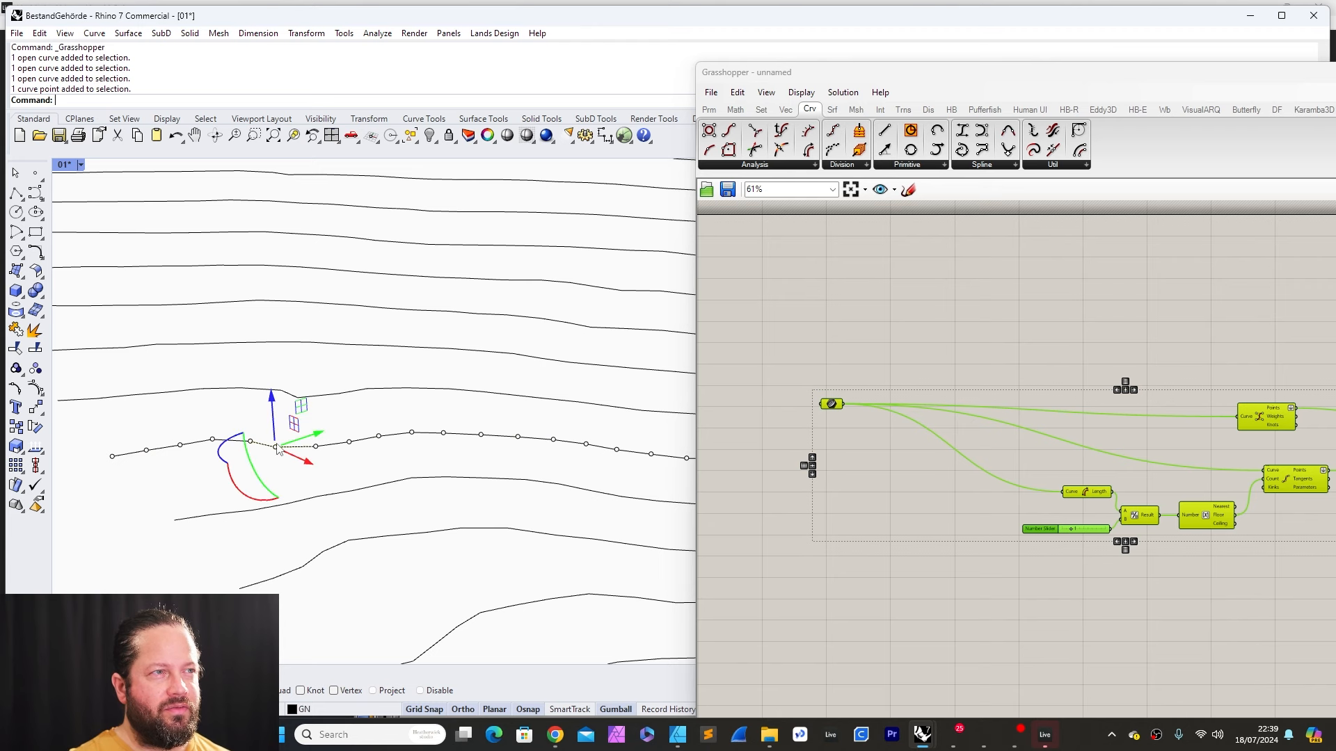
{"action": "key", "text": "Escape"}
{"action": "key", "text": "Escape"}
{"action": "left_click", "coordinate": [235, 446]}
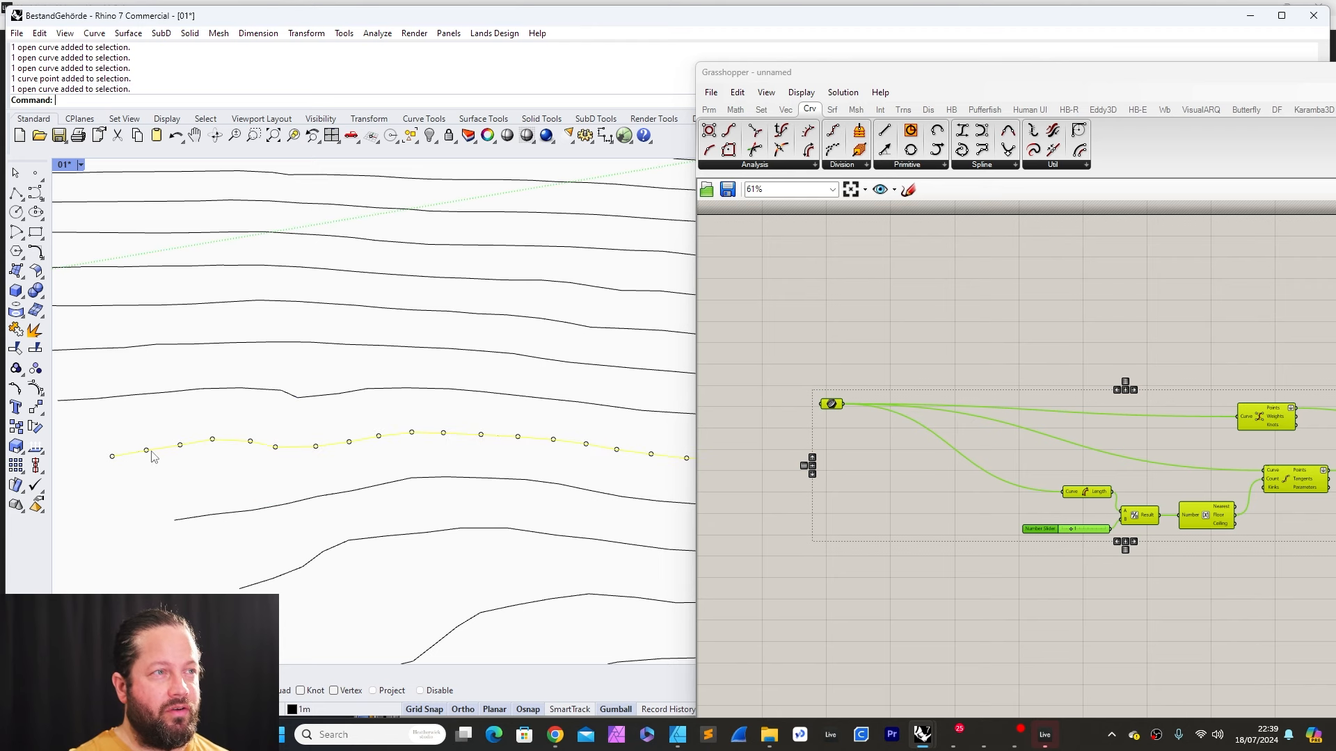
{"action": "left_click", "coordinate": [286, 396]}
{"action": "scroll", "coordinate": [317, 427], "scroll_direction": "down", "scroll_amount": 10}
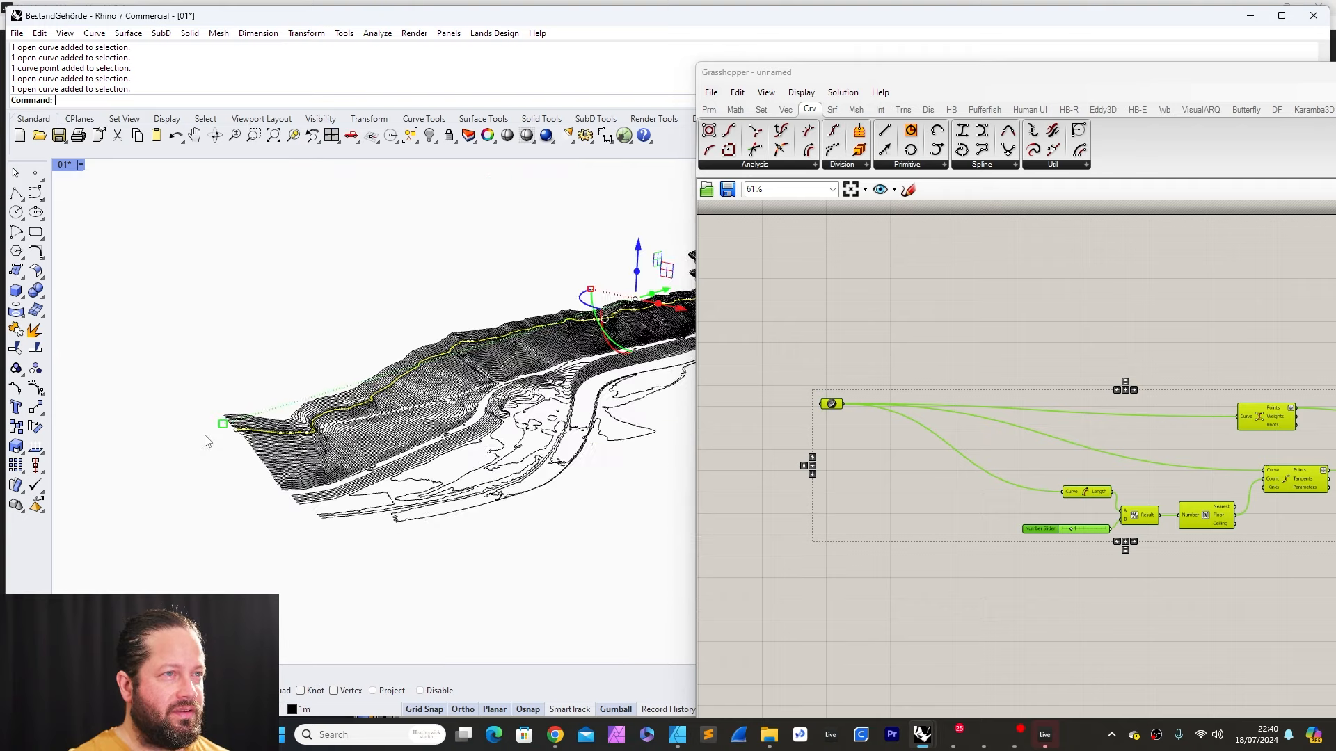
{"action": "scroll", "coordinate": [950, 431], "scroll_direction": "down", "scroll_amount": 2}
{"action": "scroll", "coordinate": [942, 440], "scroll_direction": "down", "scroll_amount": 2}
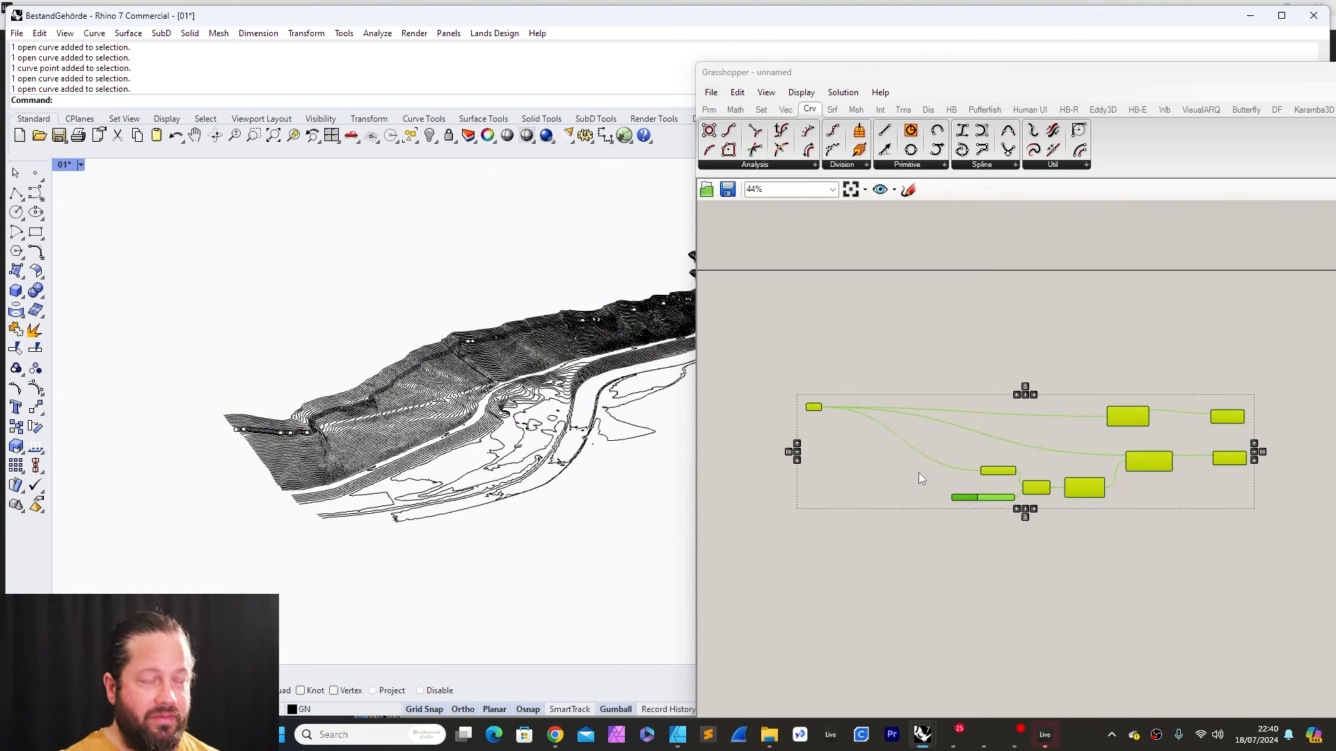
Step: Place a new Curve geometry parameter on the Grasshopper canvas above the existing definition
{"action": "scroll", "coordinate": [828, 407], "scroll_direction": "up", "scroll_amount": 5}
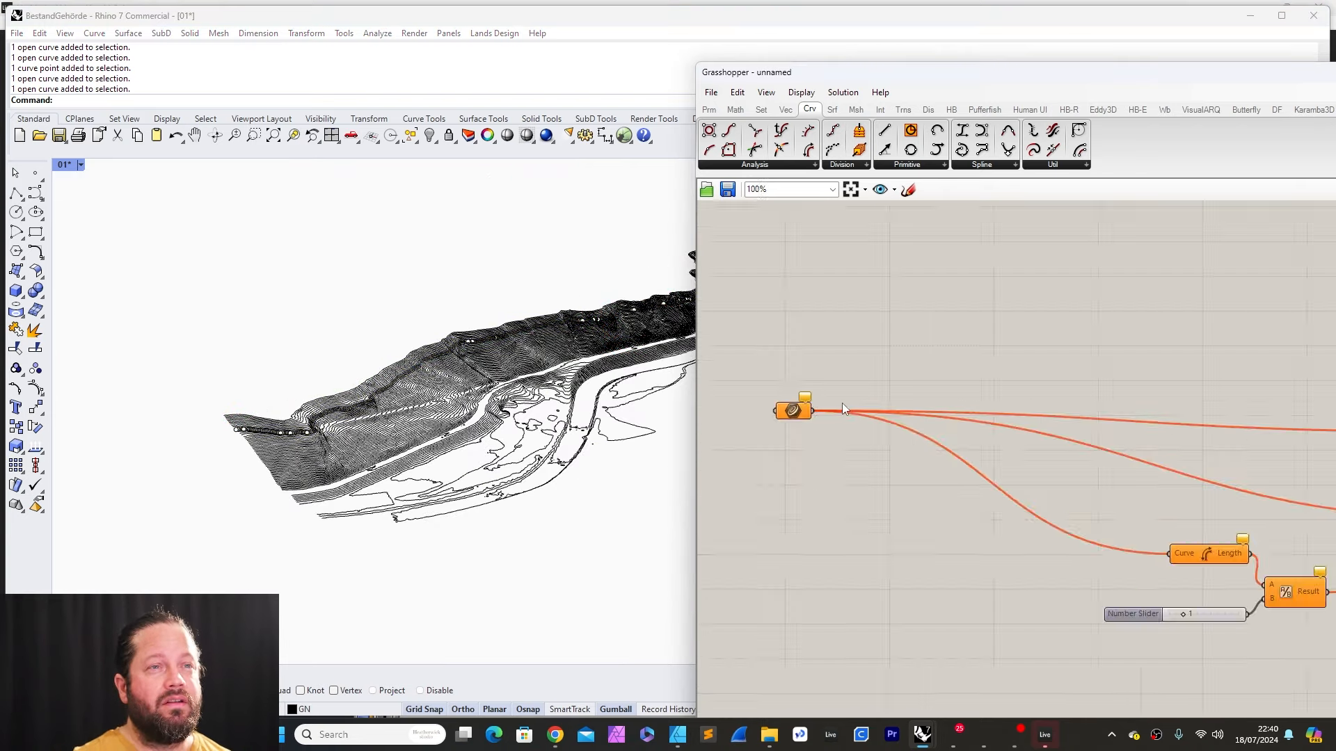
{"action": "scroll", "coordinate": [312, 422], "scroll_direction": "up", "scroll_amount": 10}
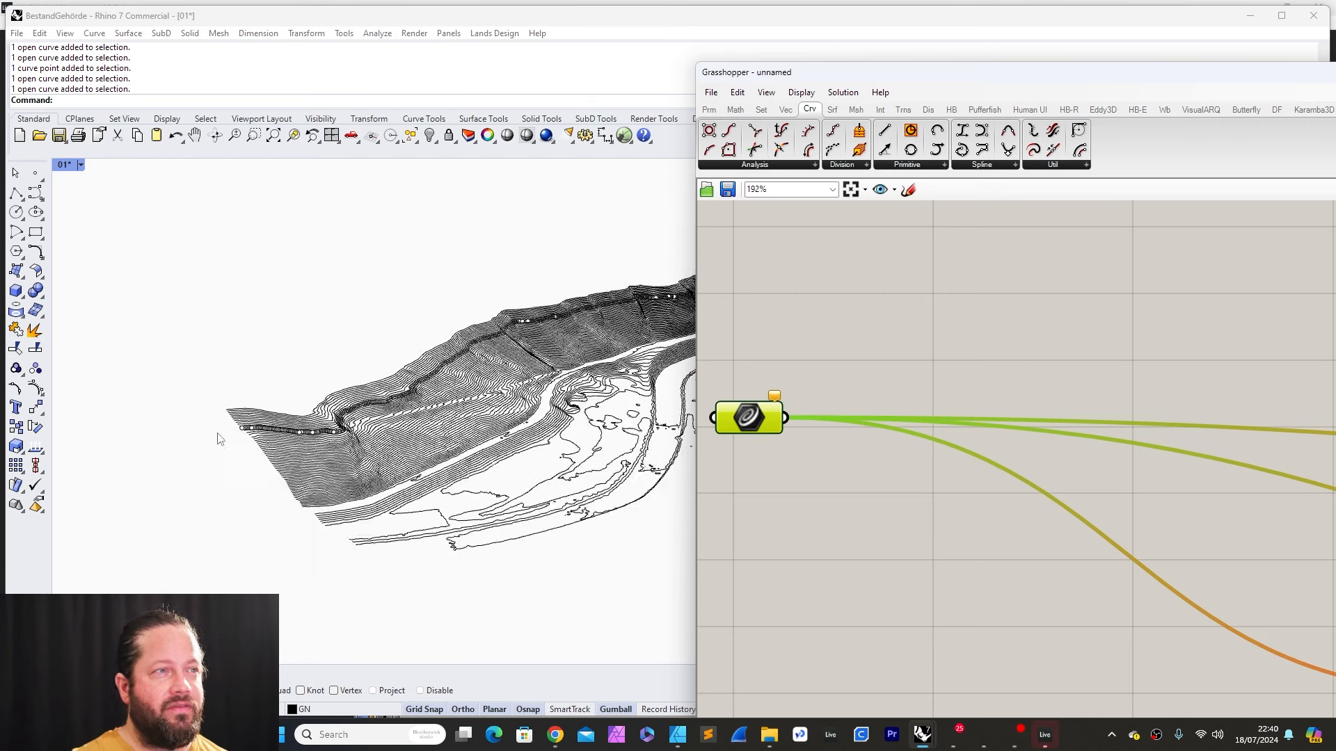
{"action": "scroll", "coordinate": [816, 405], "scroll_direction": "down", "scroll_amount": 8}
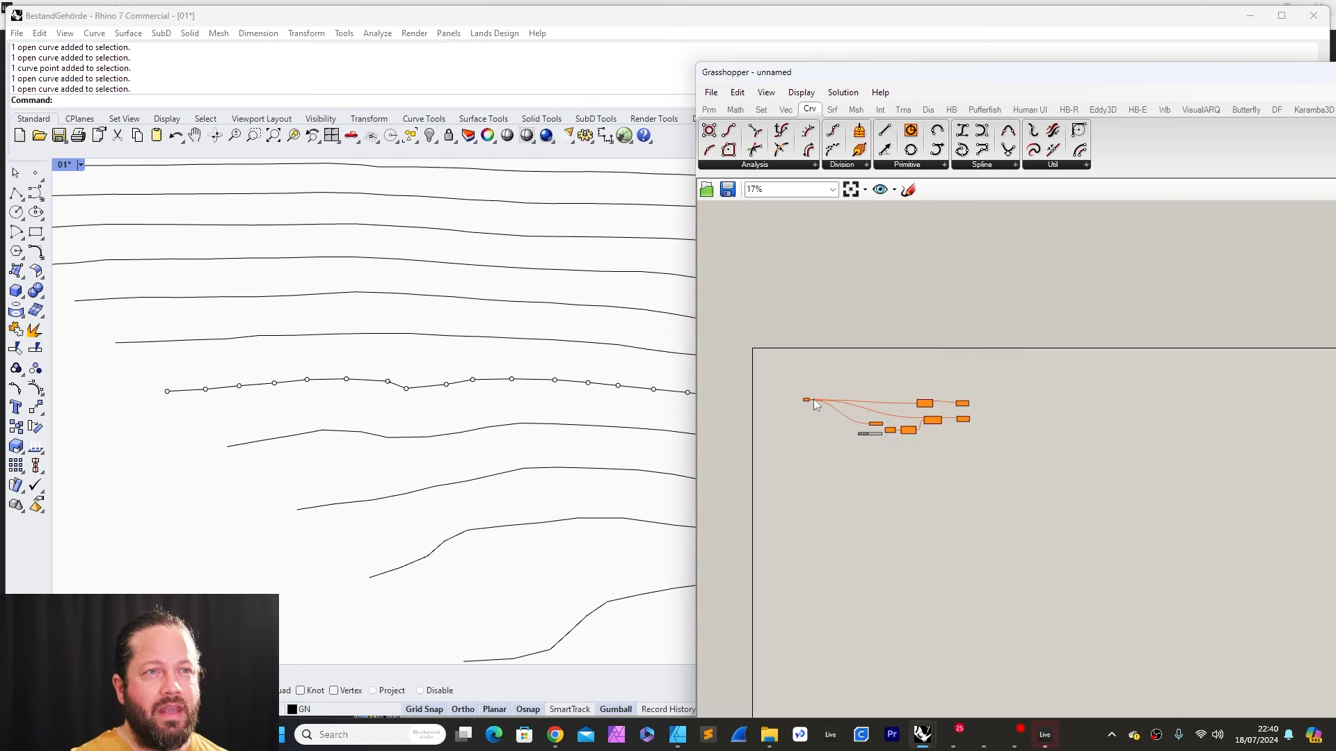
{"action": "left_click", "coordinate": [710, 110]}
{"action": "left_click", "coordinate": [810, 110]}
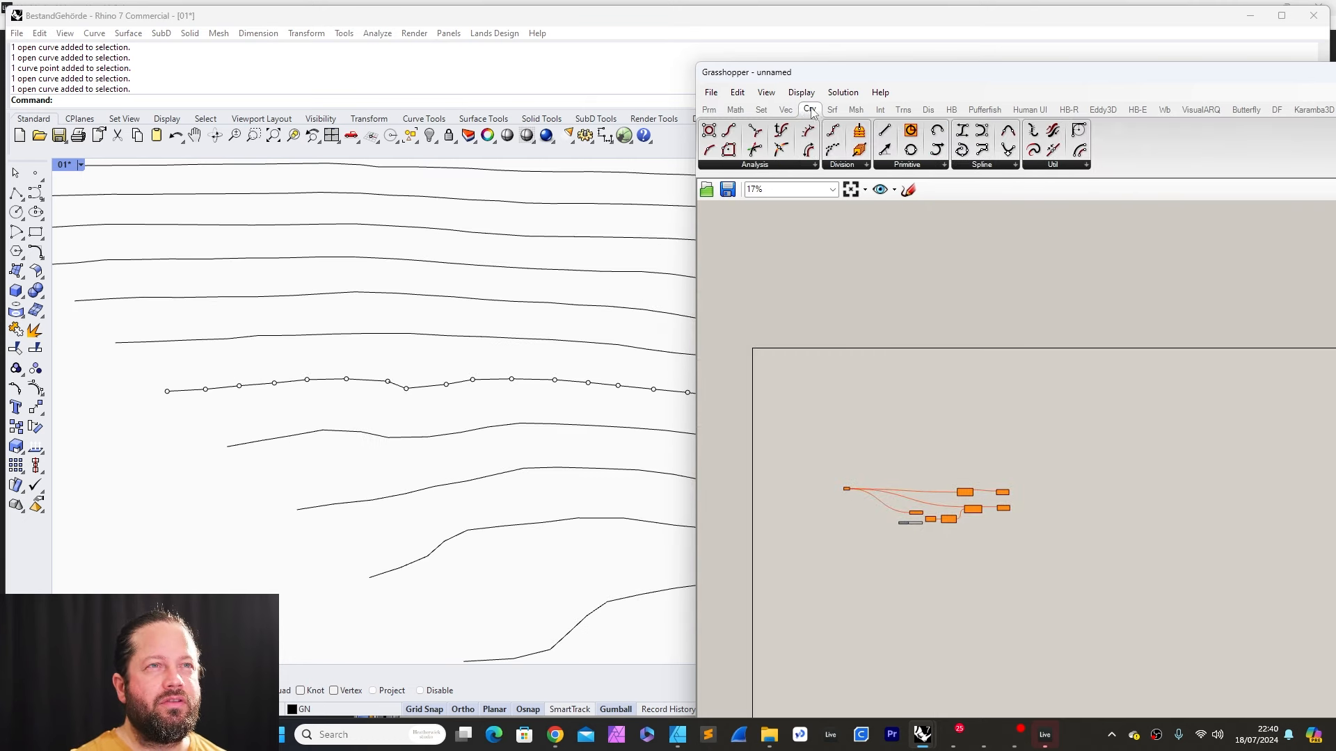
{"action": "left_click", "coordinate": [710, 110]}
{"action": "left_click", "coordinate": [755, 130]}
{"action": "left_click", "coordinate": [849, 382]}
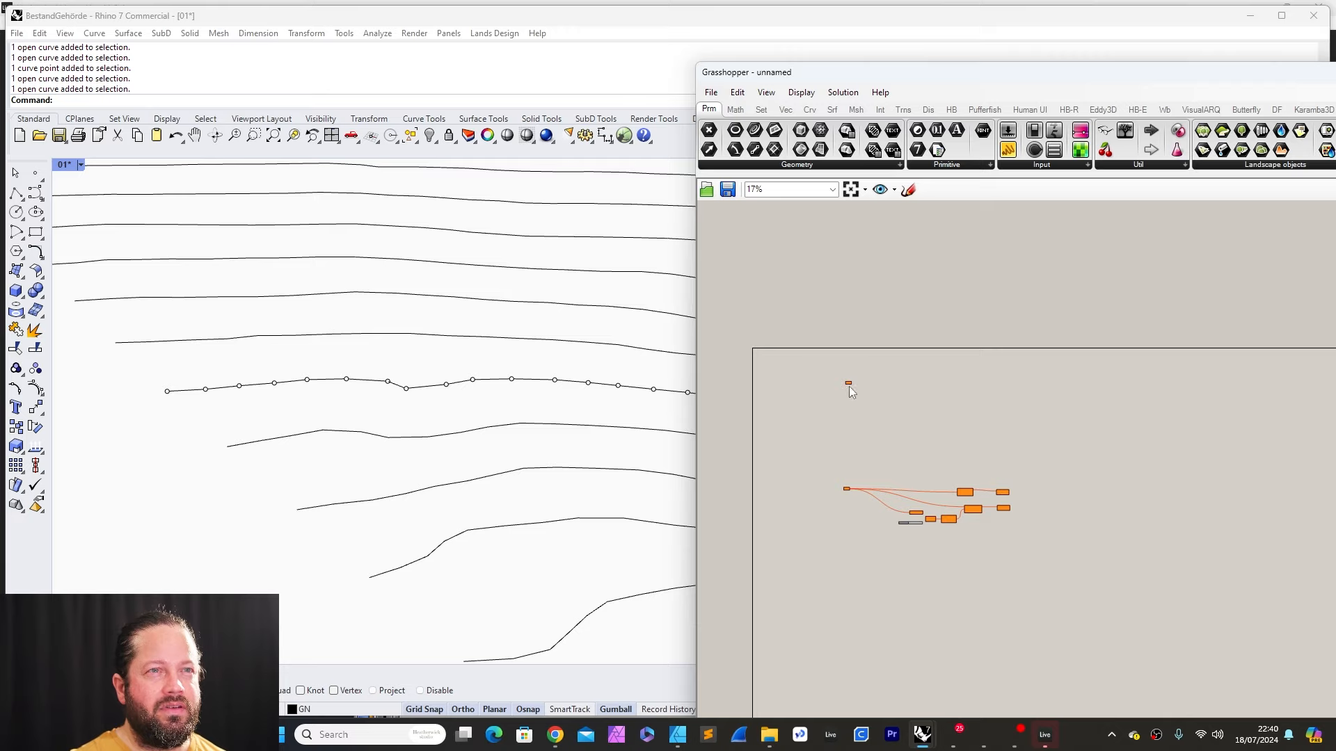
Step: Reference the site's contour lines from the Rhino model into the new Curve parameter as multiple curves
{"action": "scroll", "coordinate": [869, 424], "scroll_direction": "up", "scroll_amount": 3}
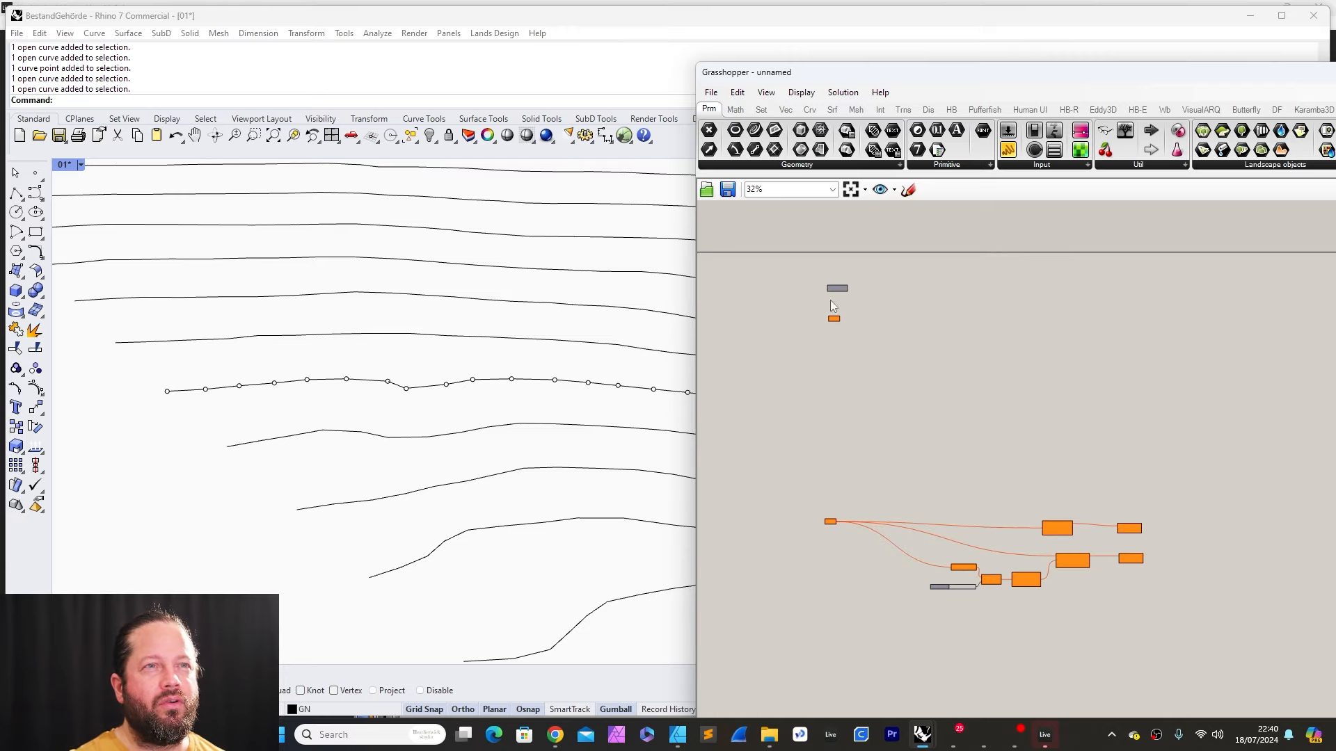
{"action": "scroll", "coordinate": [829, 299], "scroll_direction": "up", "scroll_amount": 8}
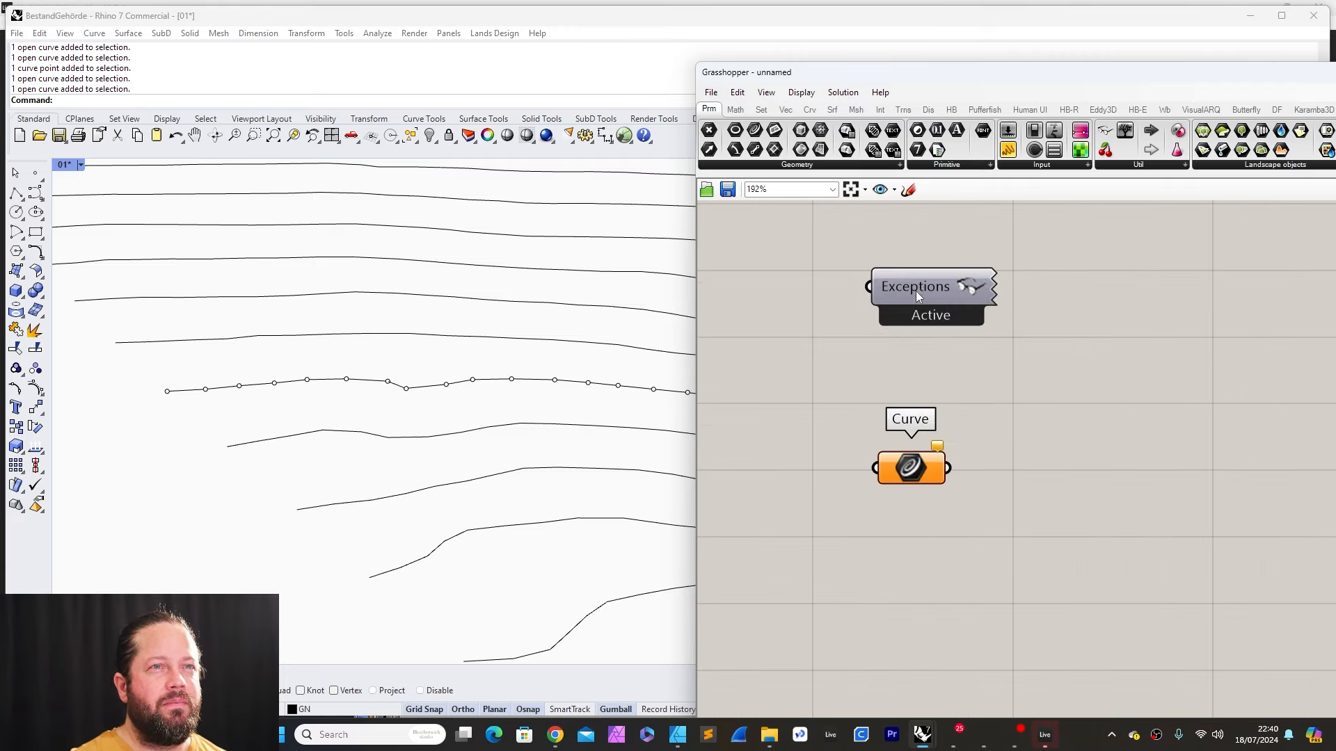
{"action": "right_click", "coordinate": [911, 468]}
{"action": "left_click", "coordinate": [1040, 624]}
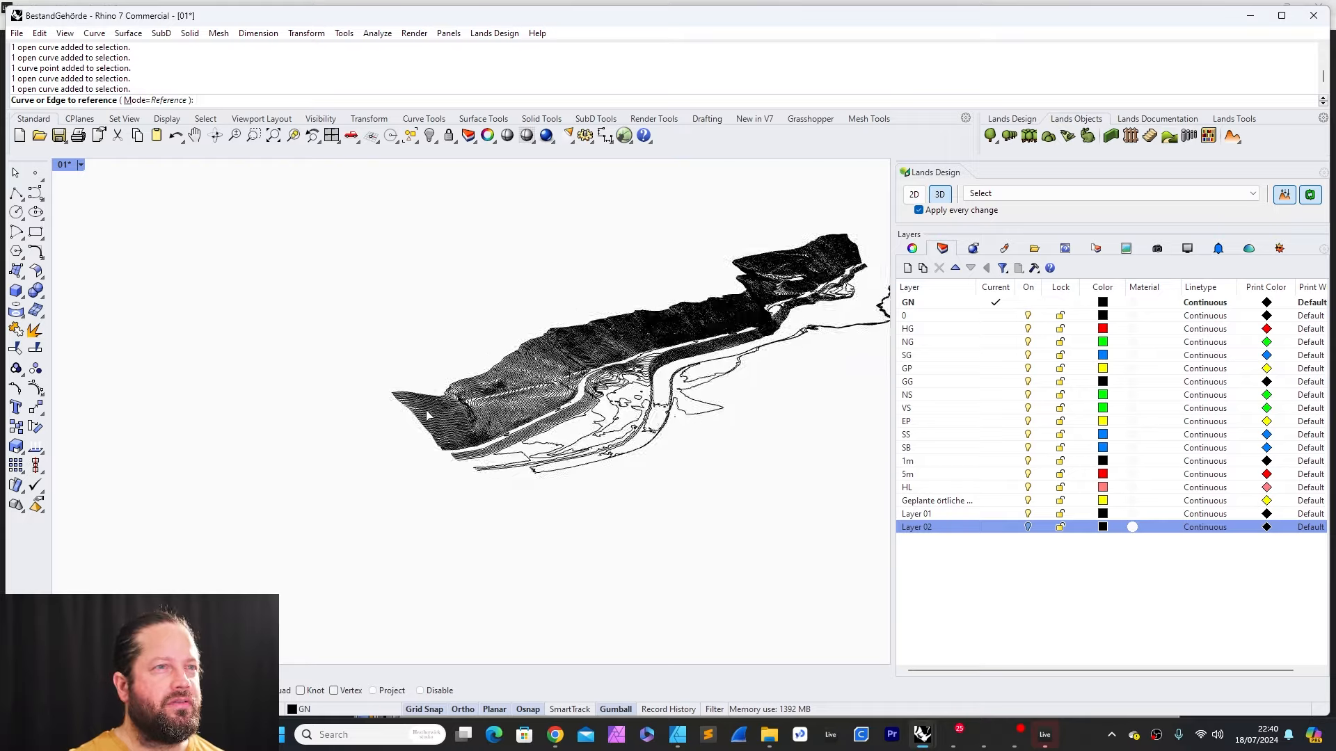
{"action": "right_click_drag", "start_coordinate": [425, 415], "coordinate": [504, 371]}
{"action": "left_click_drag", "start_coordinate": [442, 280], "coordinate": [753, 461]}
{"action": "key", "text": "Return"}
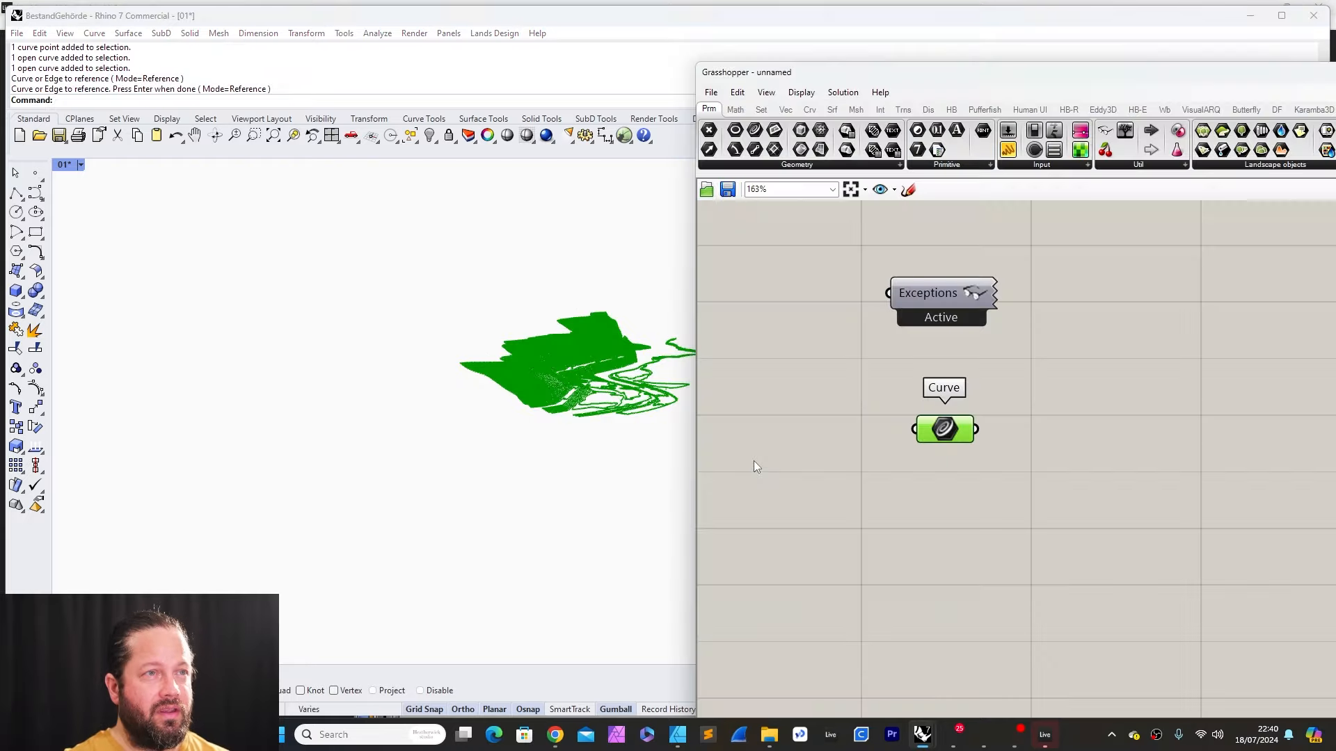
Step: Examine the referenced contour lines in the Rhino viewport, highlighting them through the Curve parameter and checking their coverage of the slope
{"action": "scroll", "coordinate": [585, 463], "scroll_direction": "up", "scroll_amount": 10}
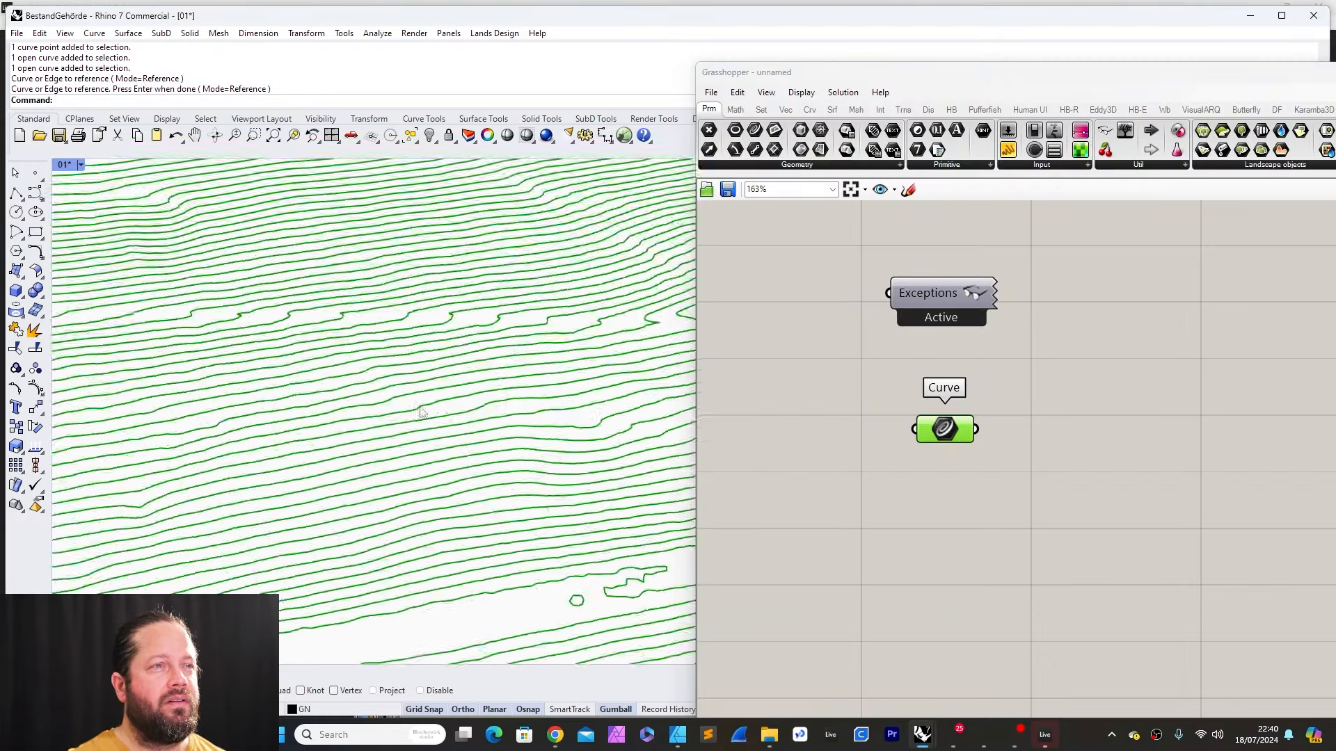
{"action": "scroll", "coordinate": [422, 413], "scroll_direction": "down", "scroll_amount": 8}
{"action": "left_click", "coordinate": [1057, 531]}
{"action": "scroll", "coordinate": [806, 405], "scroll_direction": "down", "scroll_amount": 5}
{"action": "scroll", "coordinate": [846, 416], "scroll_direction": "up", "scroll_amount": 6}
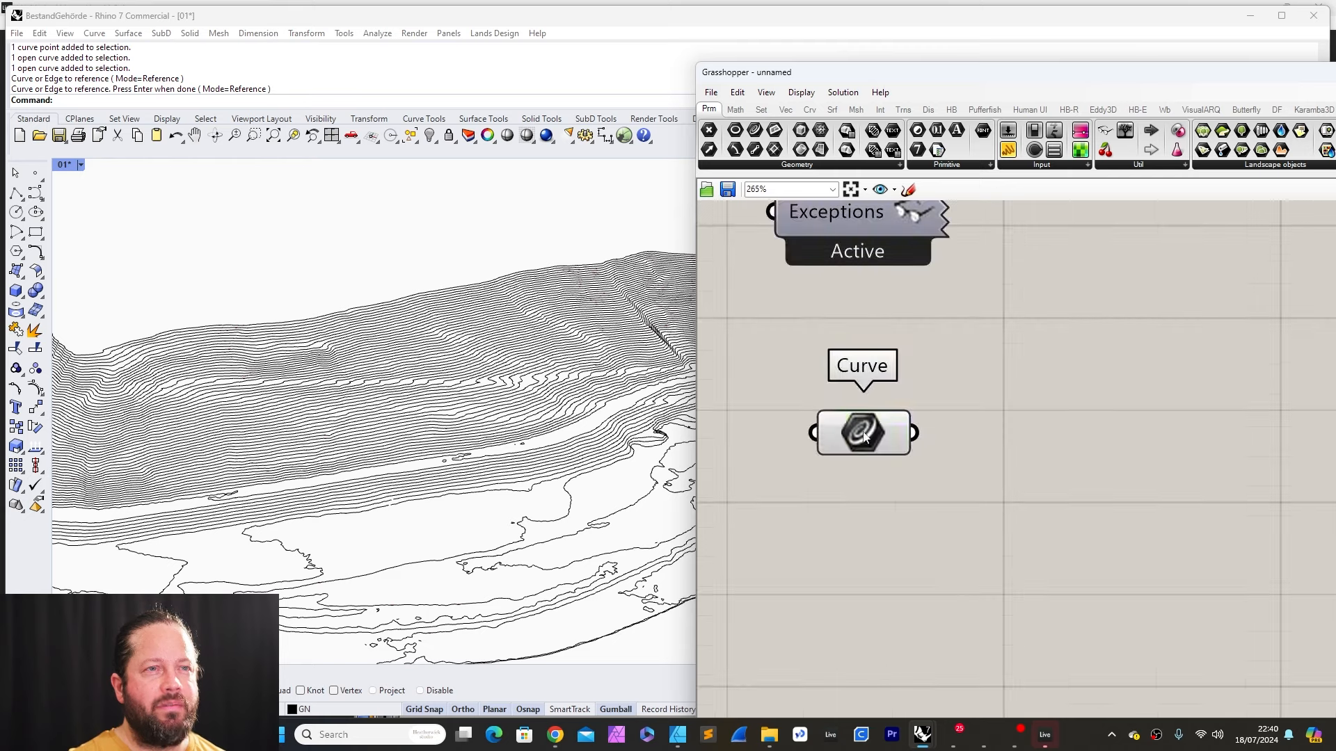
{"action": "left_click", "coordinate": [862, 437]}
{"action": "scroll", "coordinate": [404, 334], "scroll_direction": "up", "scroll_amount": 6}
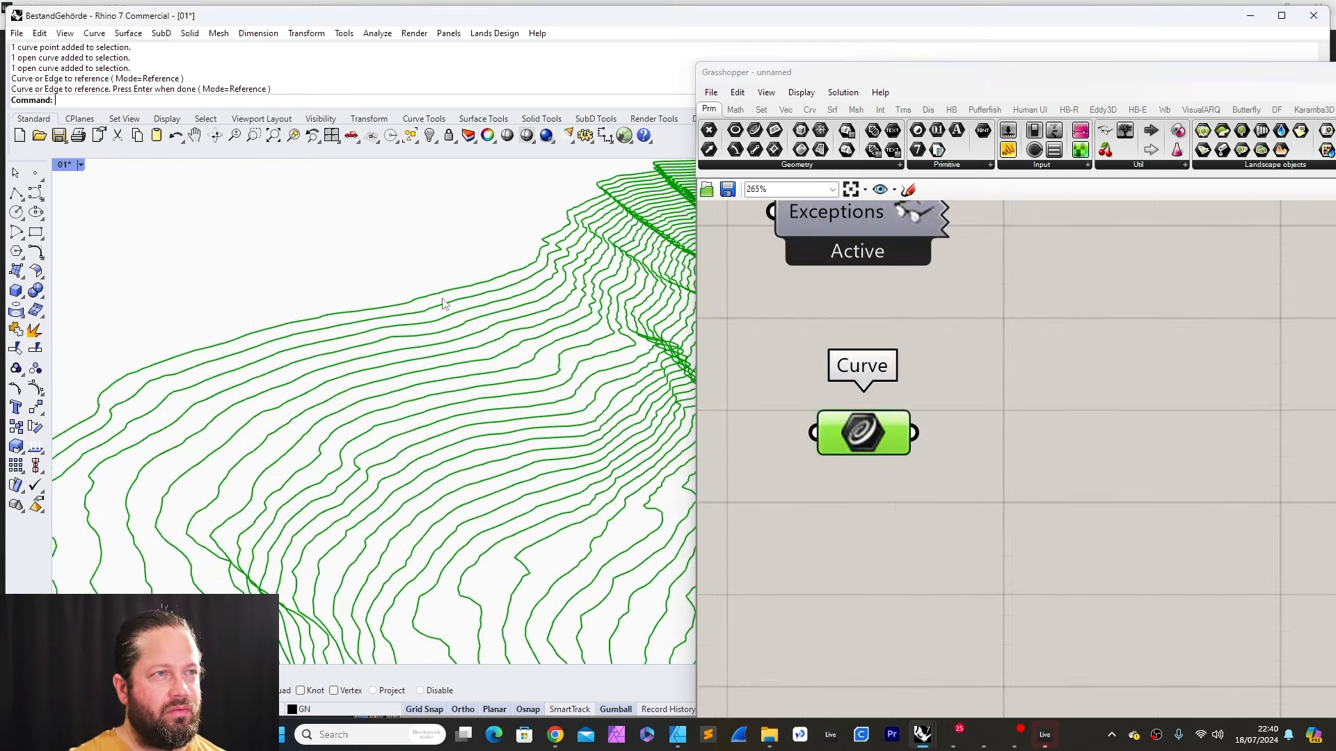
{"action": "left_click", "coordinate": [1052, 523]}
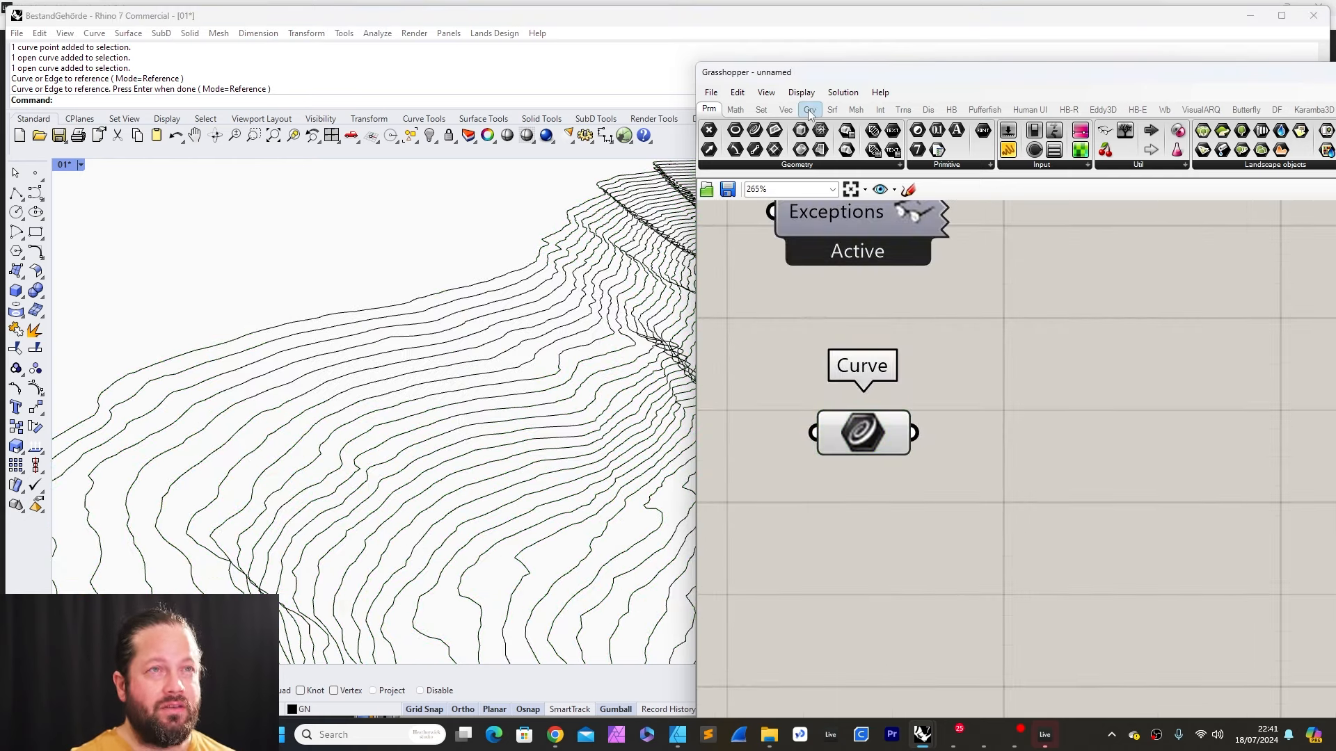
Step: Place a Control Points component, connect the Curve parameter to its Curve input, and inspect the extracted points along the contours
{"action": "left_click", "coordinate": [810, 110]}
{"action": "left_click", "coordinate": [780, 166]}
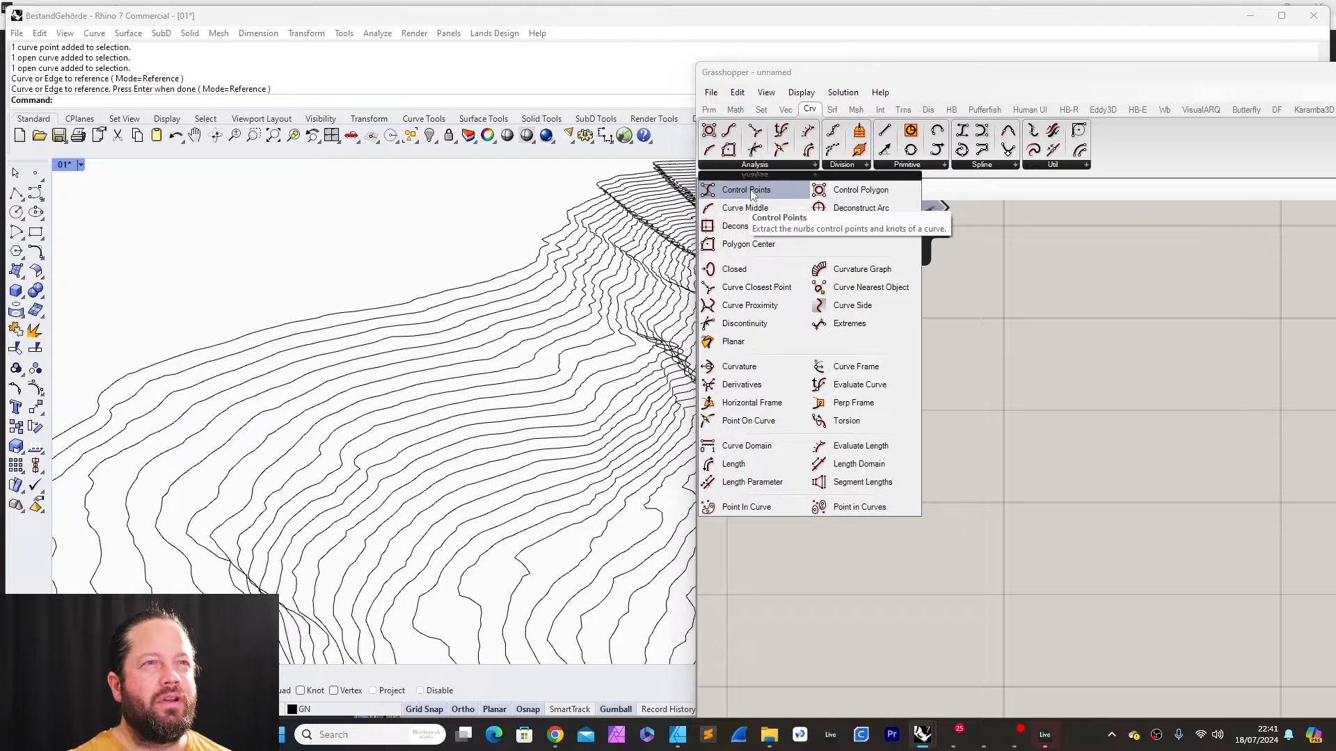
{"action": "left_click_drag", "start_coordinate": [751, 194], "coordinate": [1098, 393]}
{"action": "scroll", "coordinate": [448, 427], "scroll_direction": "up", "scroll_amount": 3}
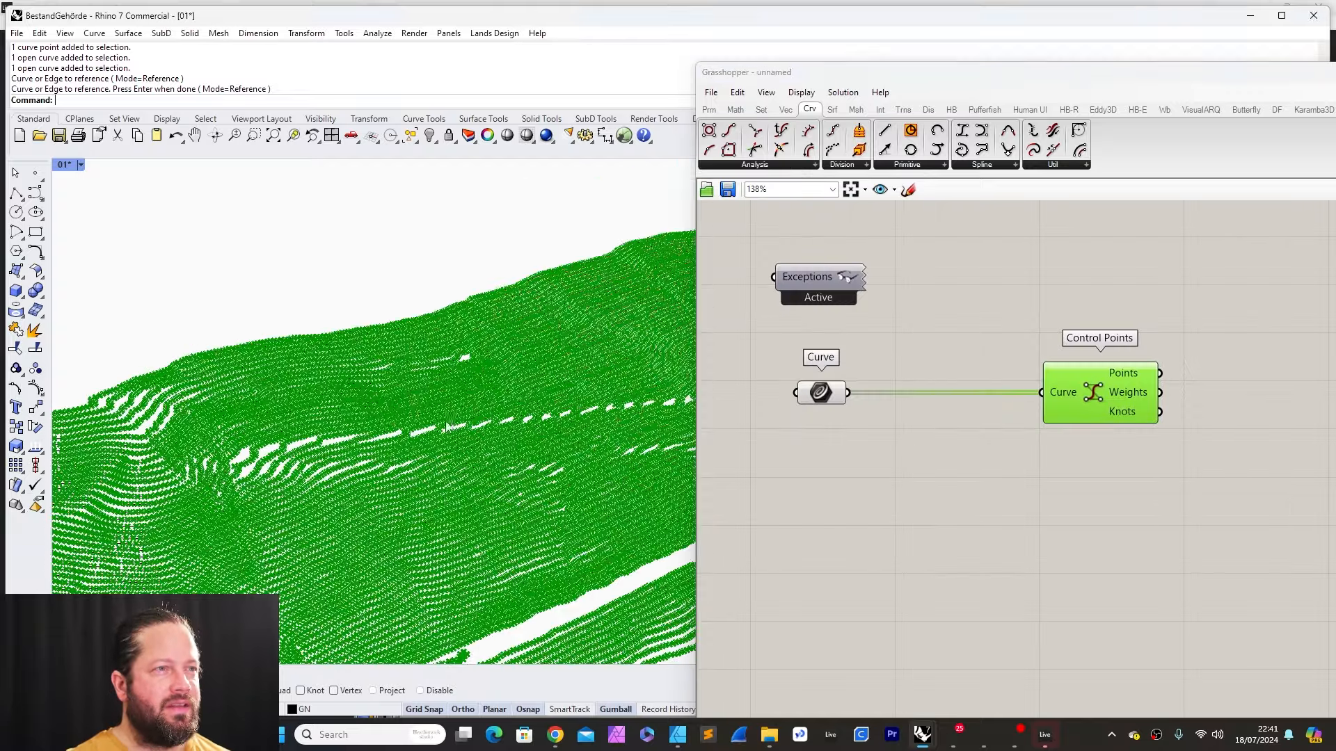
{"action": "scroll", "coordinate": [447, 423], "scroll_direction": "up", "scroll_amount": 5}
{"action": "scroll", "coordinate": [449, 415], "scroll_direction": "down", "scroll_amount": 8}
{"action": "right_click_drag", "start_coordinate": [427, 415], "coordinate": [496, 404]}
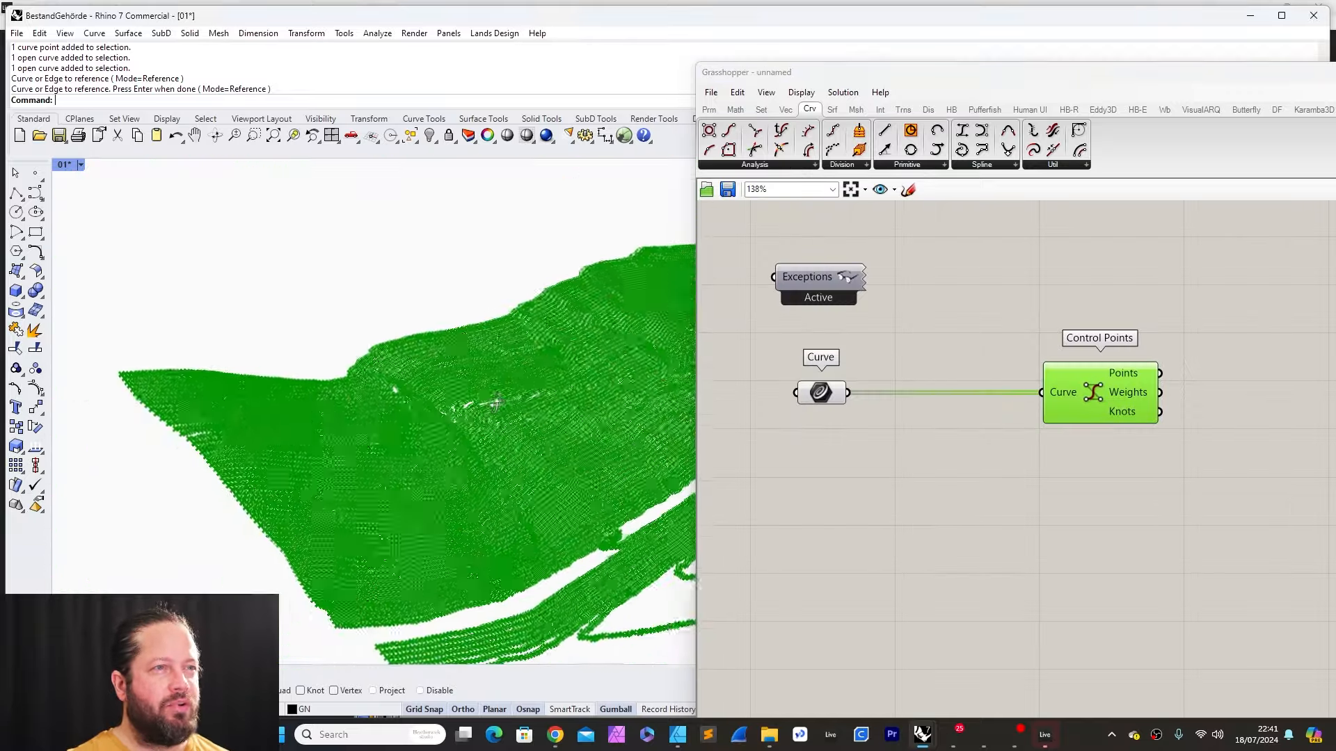
{"action": "scroll", "coordinate": [496, 403], "scroll_direction": "down", "scroll_amount": 4}
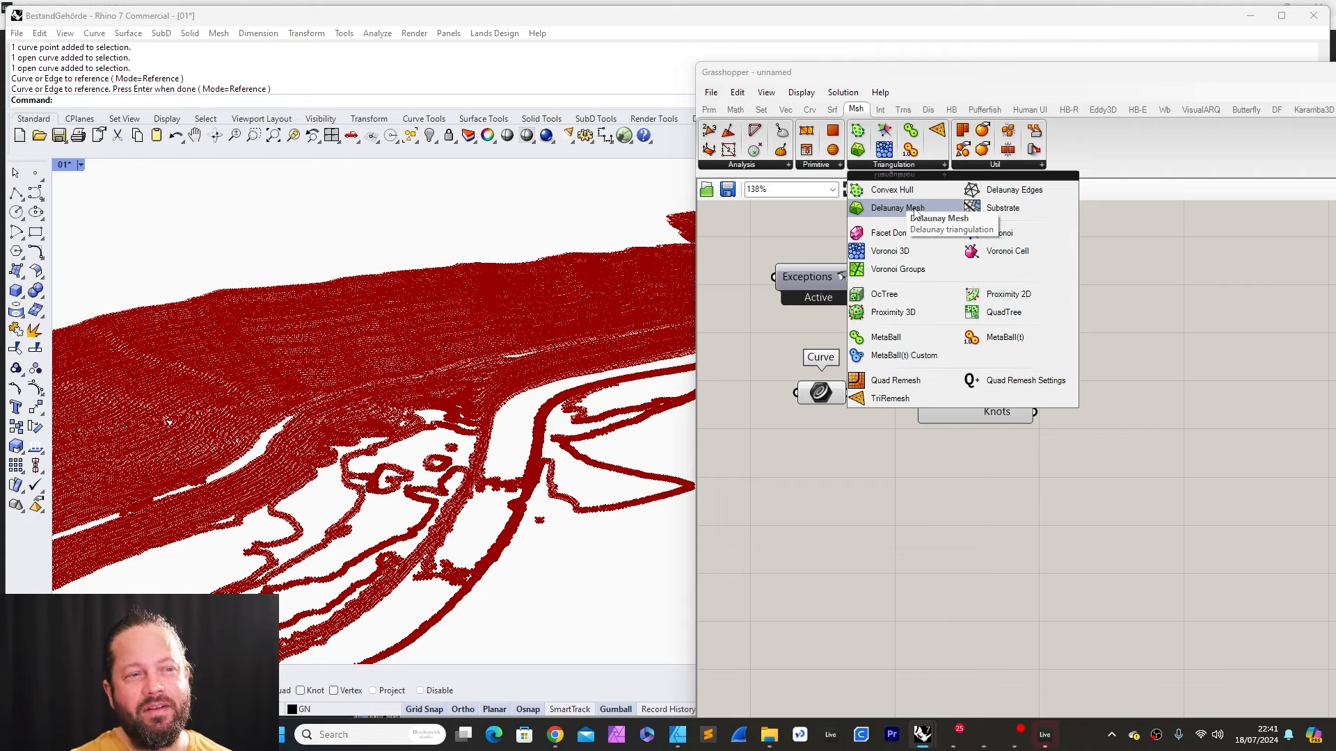
Step: Place a Delaunay Mesh component and connect the Points output of Control Points to its Points input
{"action": "mouse_move", "coordinate": [556, 743]}
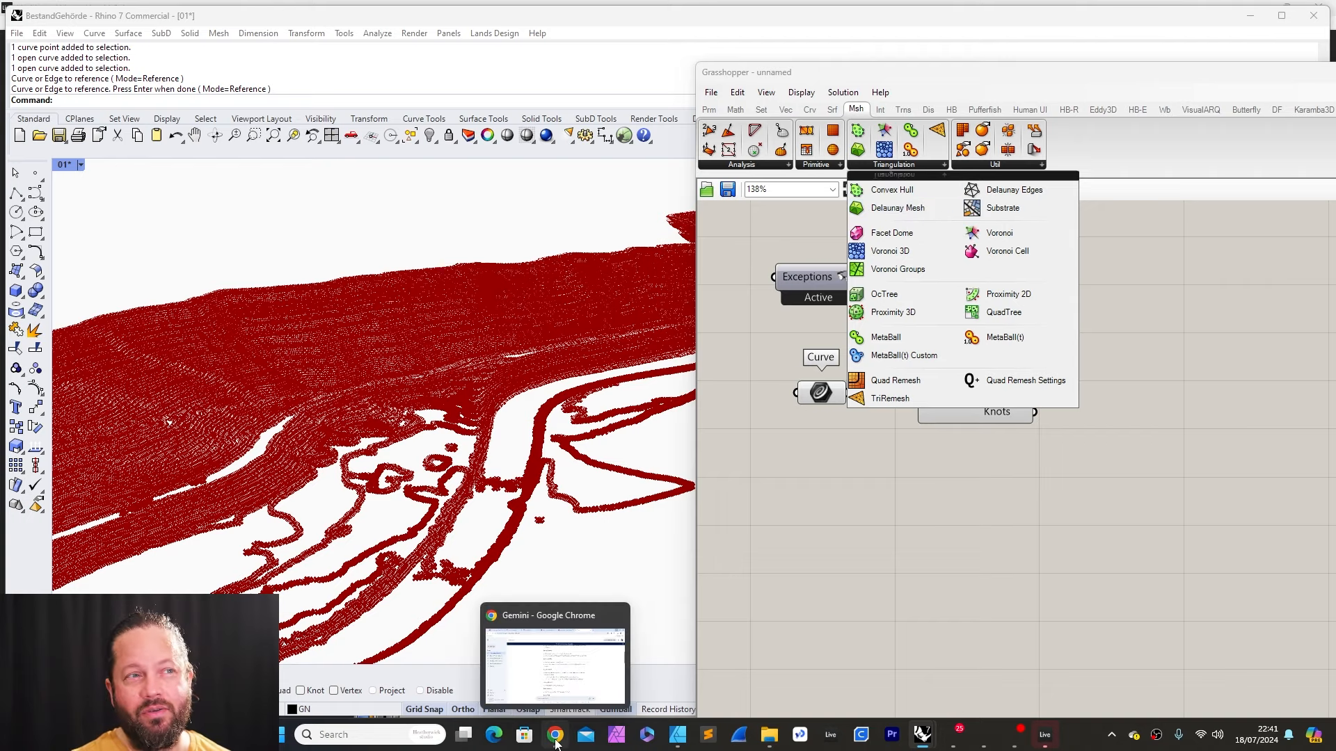
{"action": "left_click", "coordinate": [556, 737]}
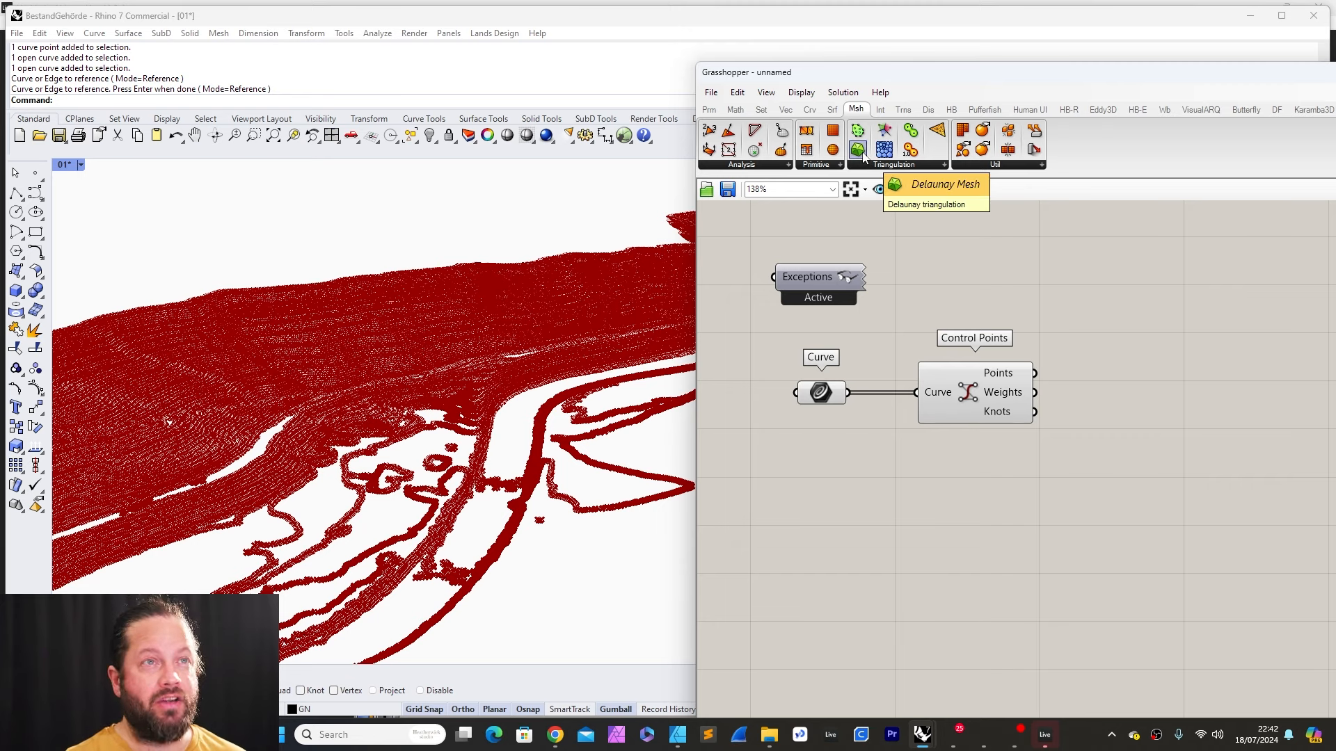
{"action": "left_click_drag", "start_coordinate": [863, 157], "coordinate": [1186, 403]}
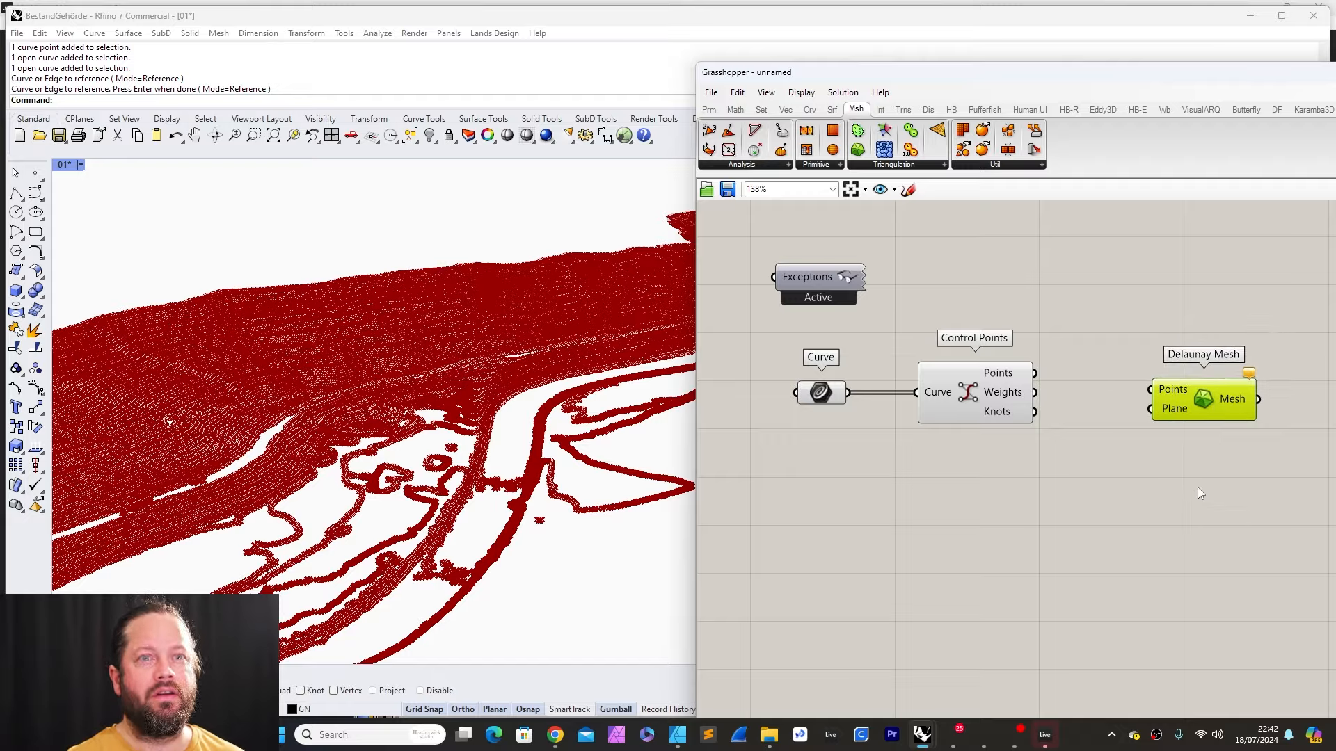
{"action": "left_click_drag", "start_coordinate": [1035, 373], "coordinate": [1158, 391]}
{"action": "right_click_drag", "start_coordinate": [588, 436], "coordinate": [519, 439]}
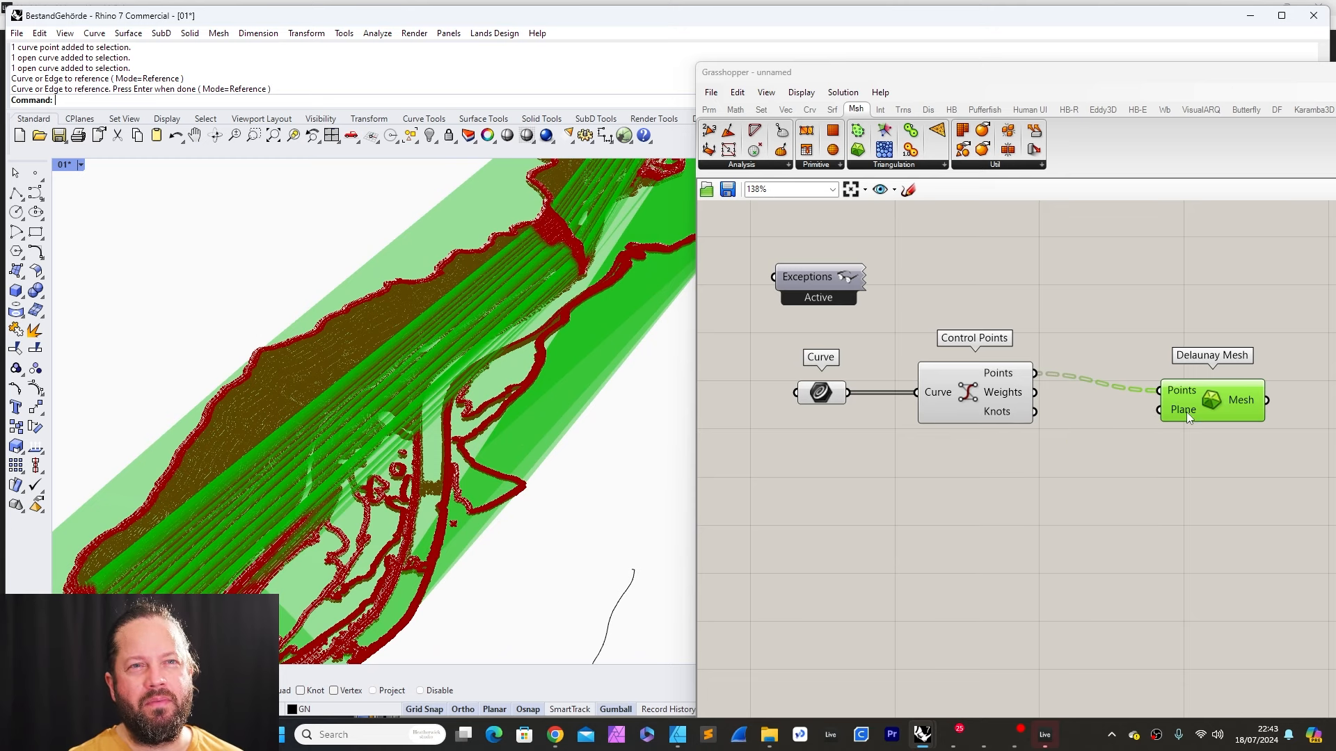
Step: Try the Simplify option on the Points output of the Control Points component
{"action": "scroll", "coordinate": [938, 382], "scroll_direction": "down", "scroll_amount": 8}
{"action": "scroll", "coordinate": [1071, 542], "scroll_direction": "up", "scroll_amount": 4}
{"action": "scroll", "coordinate": [1076, 553], "scroll_direction": "down", "scroll_amount": 3}
{"action": "scroll", "coordinate": [908, 327], "scroll_direction": "up", "scroll_amount": 9}
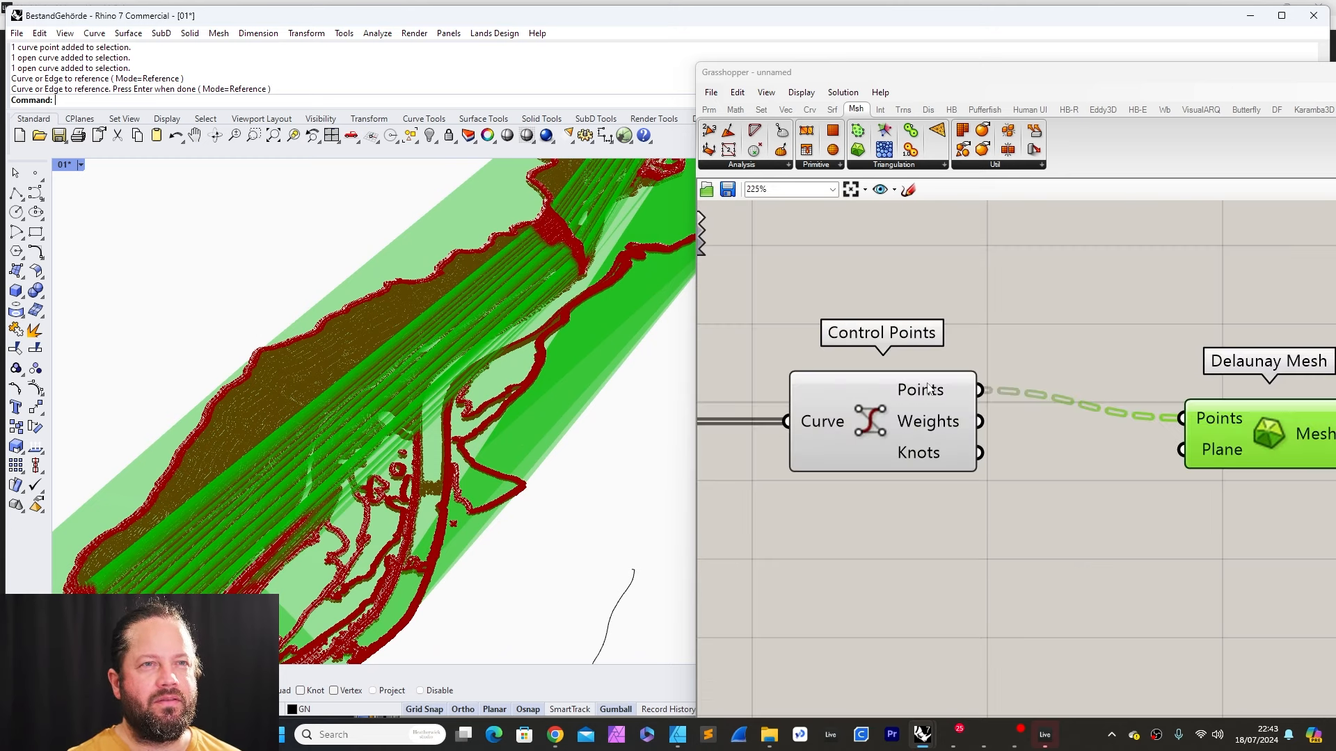
{"action": "left_click", "coordinate": [1029, 345]}
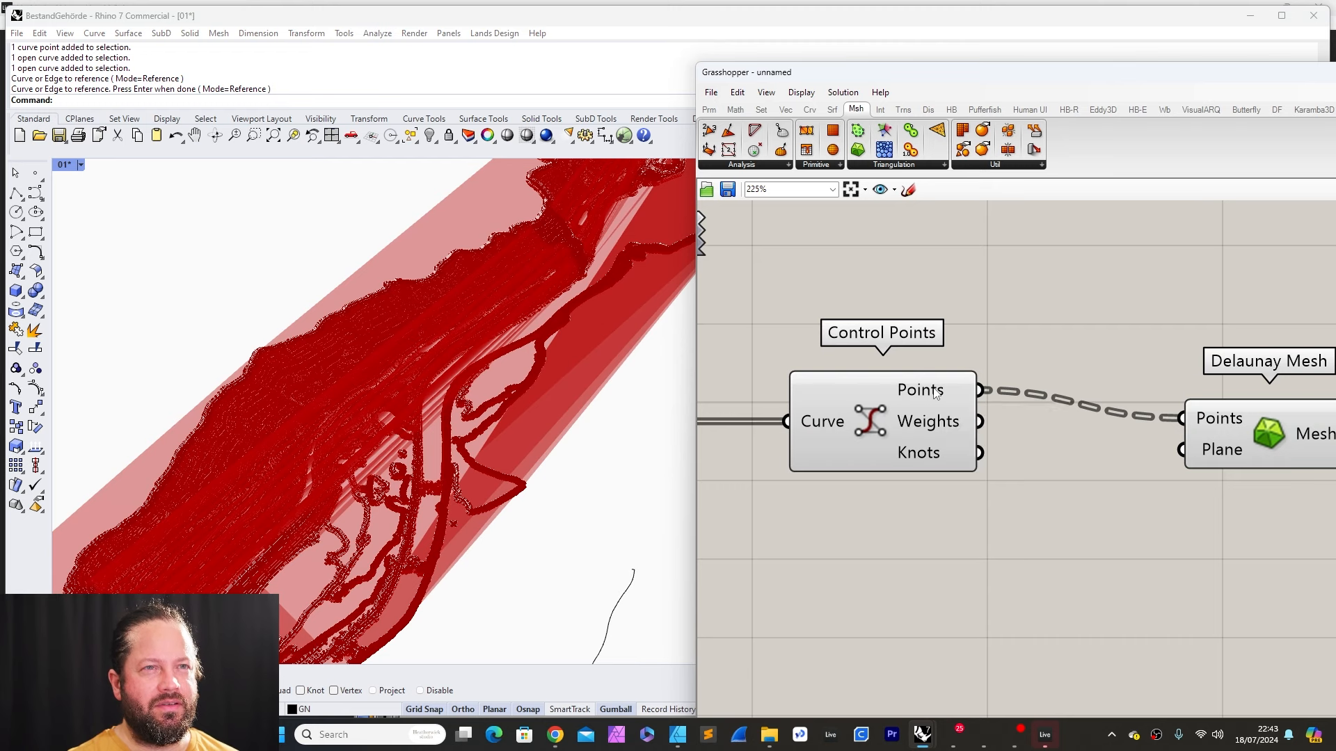
{"action": "right_click", "coordinate": [935, 391]}
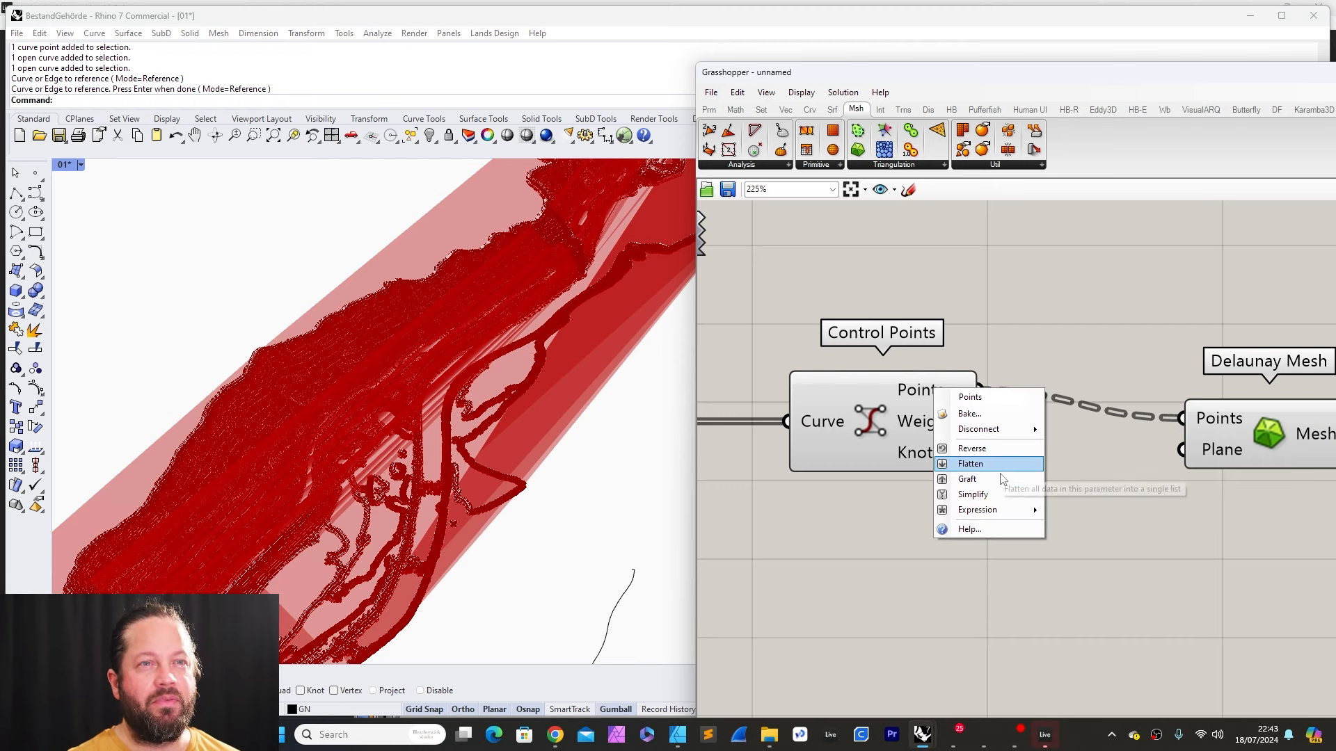
{"action": "left_click", "coordinate": [997, 495]}
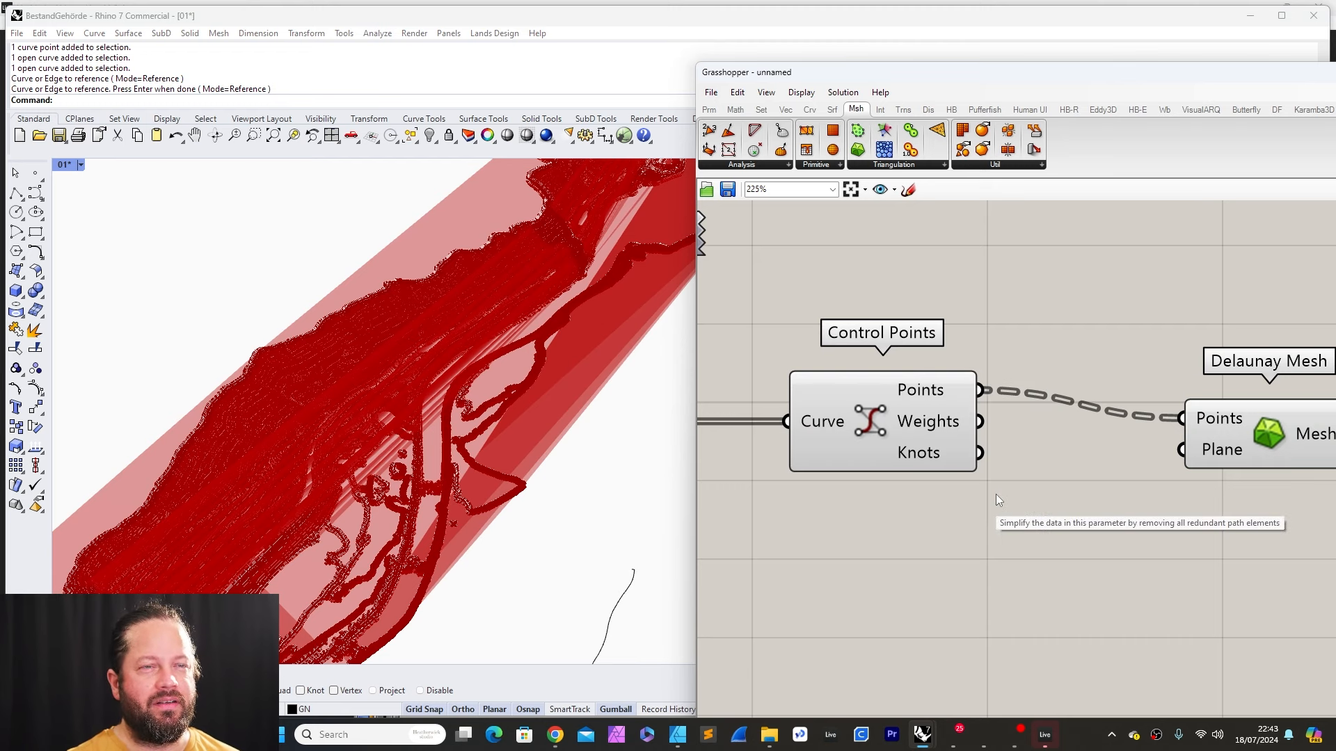
Step: Flatten the Points output of the Control Points component and remove its Simplify option
{"action": "right_click", "coordinate": [984, 396]}
{"action": "left_click", "coordinate": [1022, 460]}
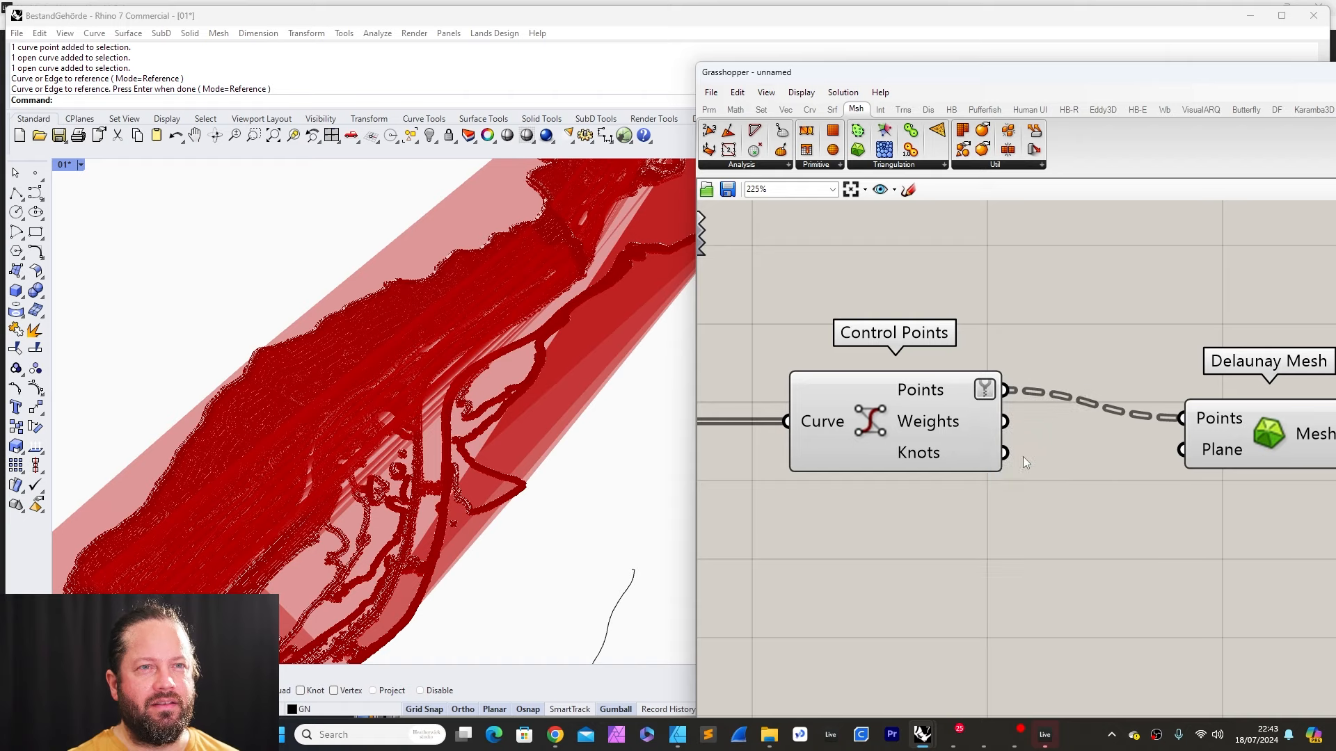
{"action": "right_click", "coordinate": [981, 386]}
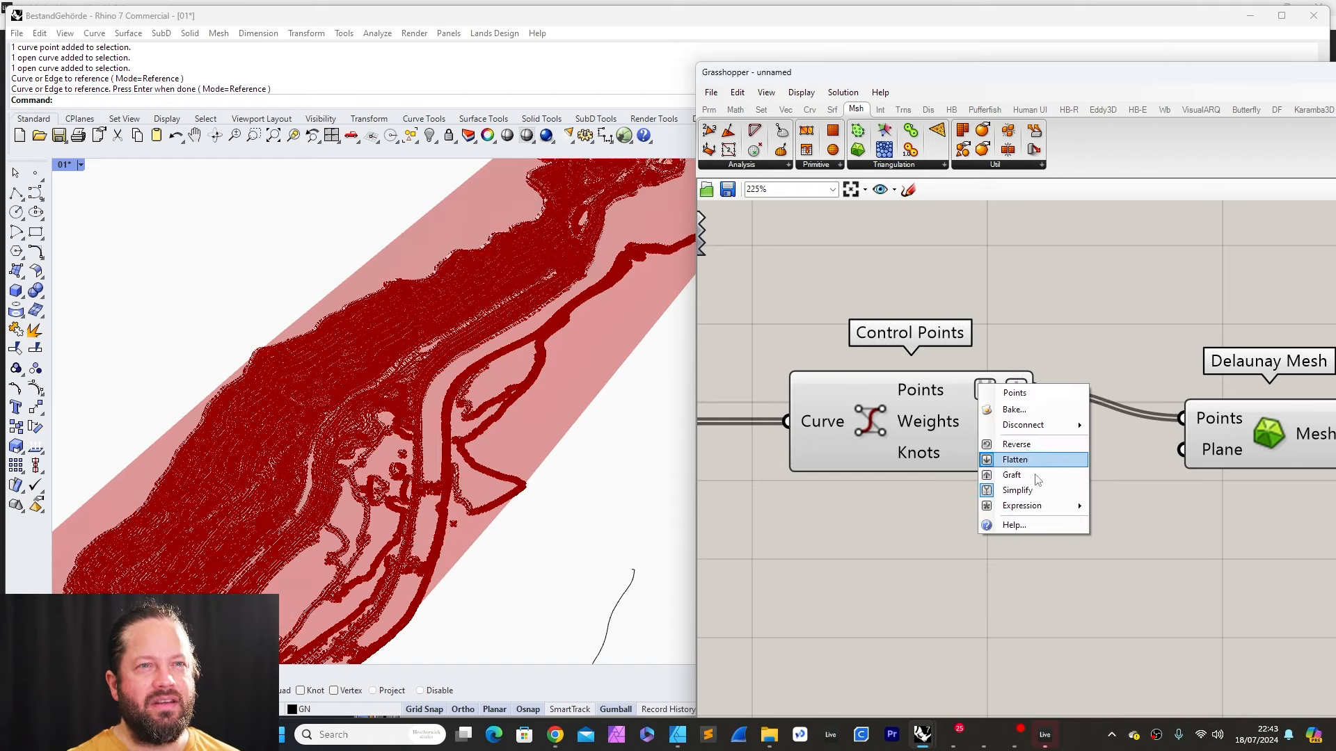
{"action": "left_click", "coordinate": [1036, 492]}
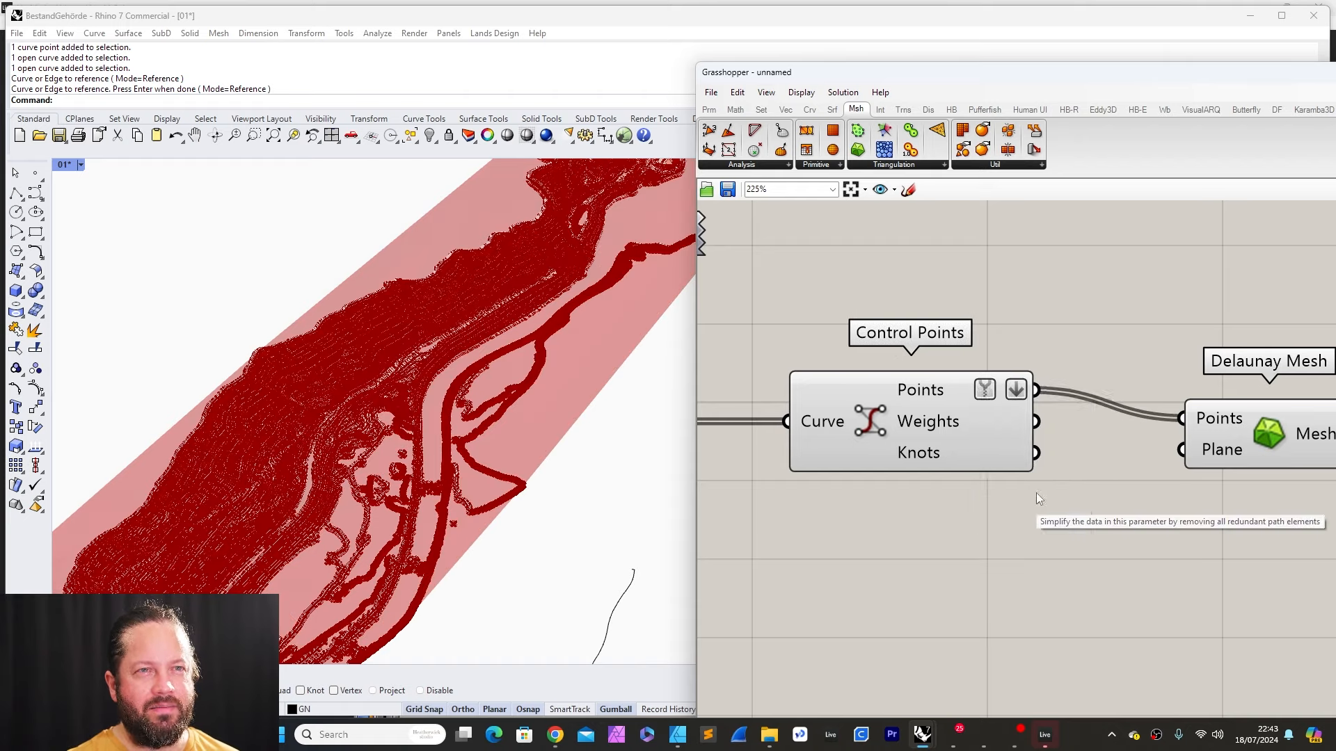
Step: Examine the Delaunay mesh preview over the whole terrain from several angles, including its outer edges and the densely contoured slope
{"action": "right_click_drag", "start_coordinate": [445, 376], "coordinate": [426, 350]}
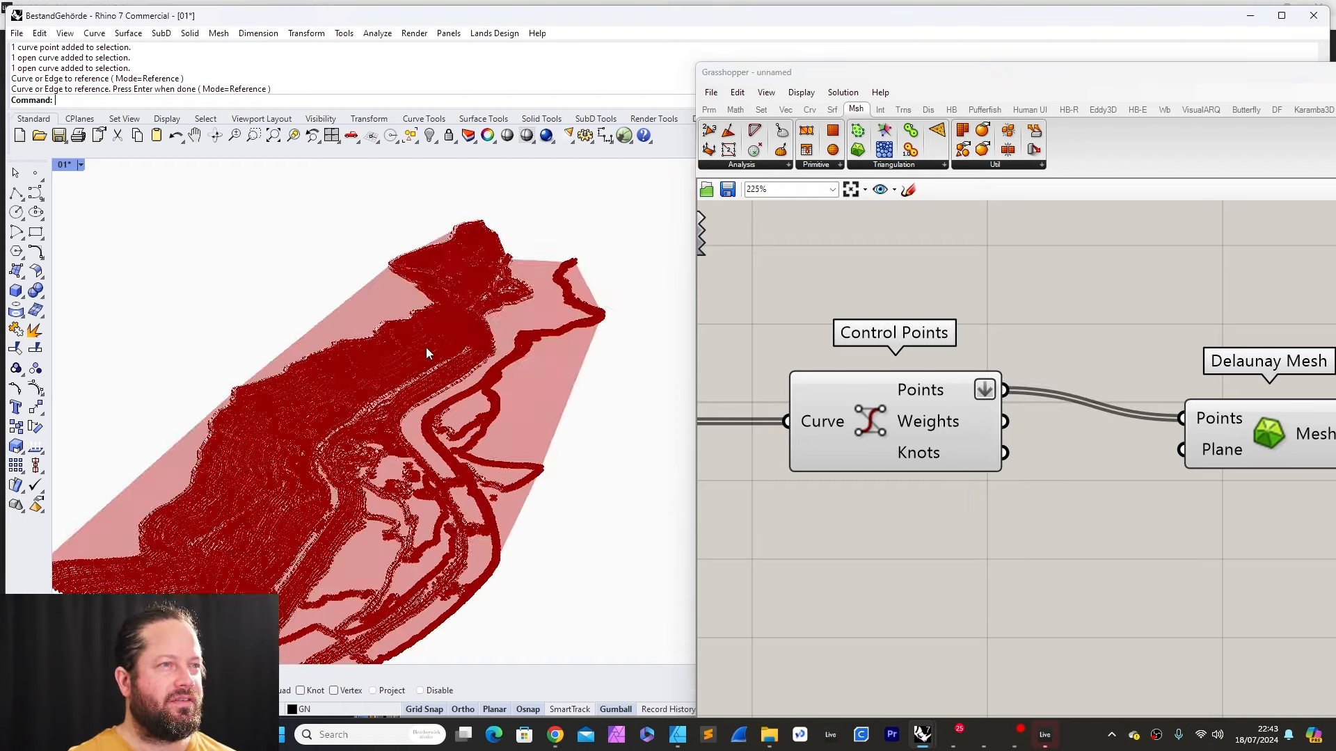
{"action": "scroll", "coordinate": [265, 400], "scroll_direction": "up", "scroll_amount": 10}
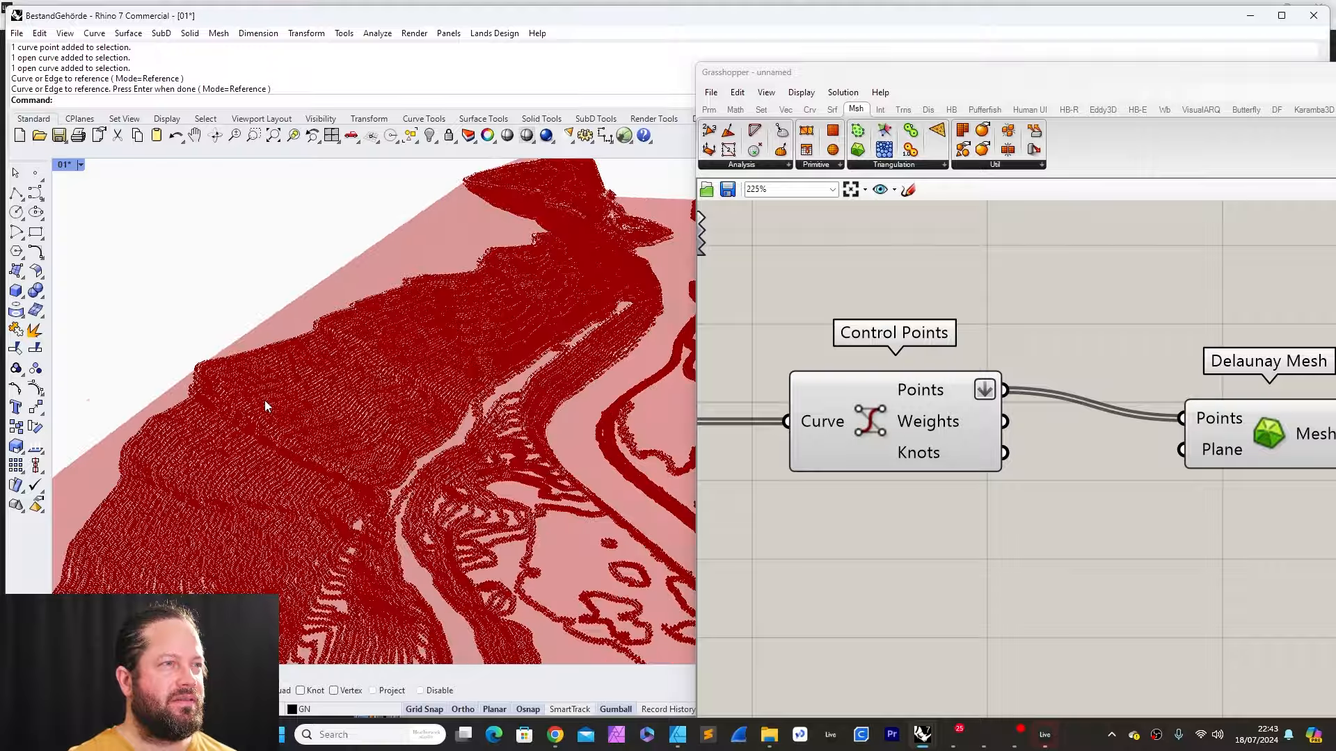
{"action": "scroll", "coordinate": [286, 385], "scroll_direction": "down", "scroll_amount": 10}
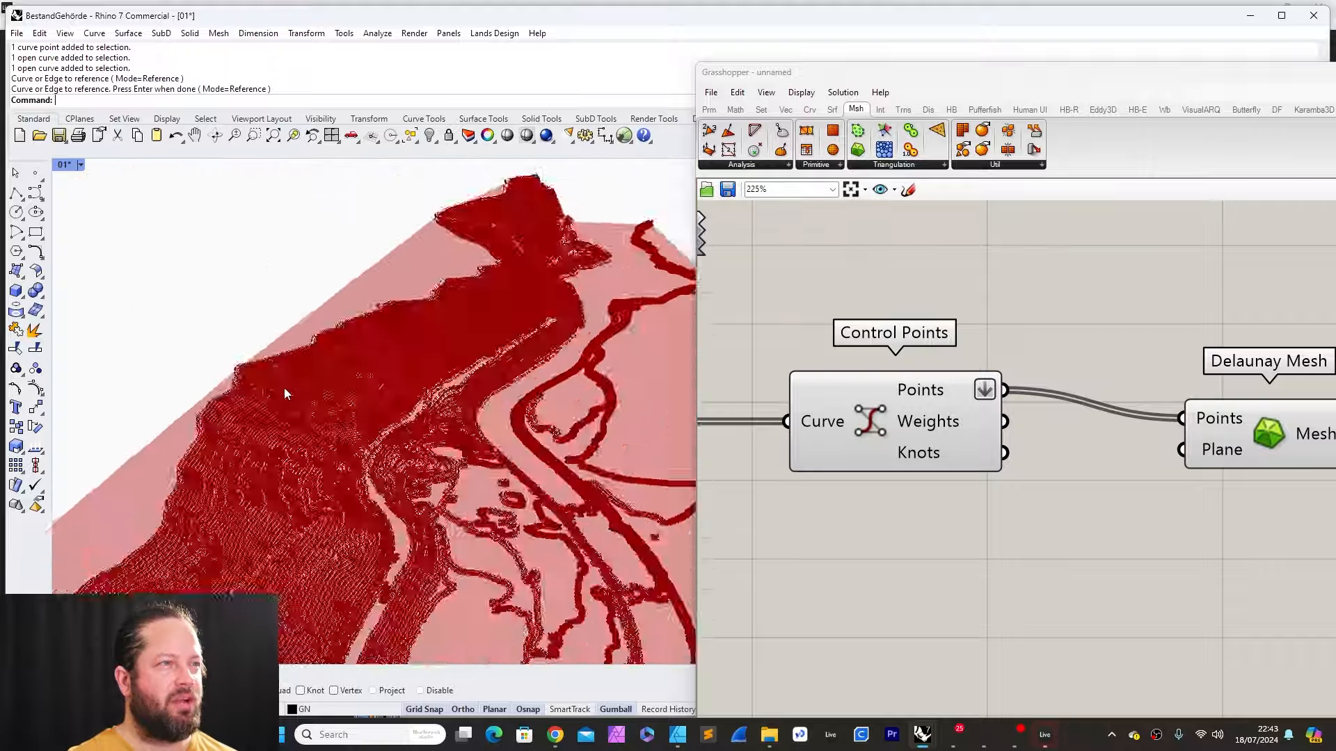
{"action": "right_click_drag", "start_coordinate": [334, 477], "coordinate": [539, 466]}
{"action": "scroll", "coordinate": [251, 402], "scroll_direction": "up", "scroll_amount": 3}
{"action": "scroll", "coordinate": [251, 402], "scroll_direction": "up", "scroll_amount": 5}
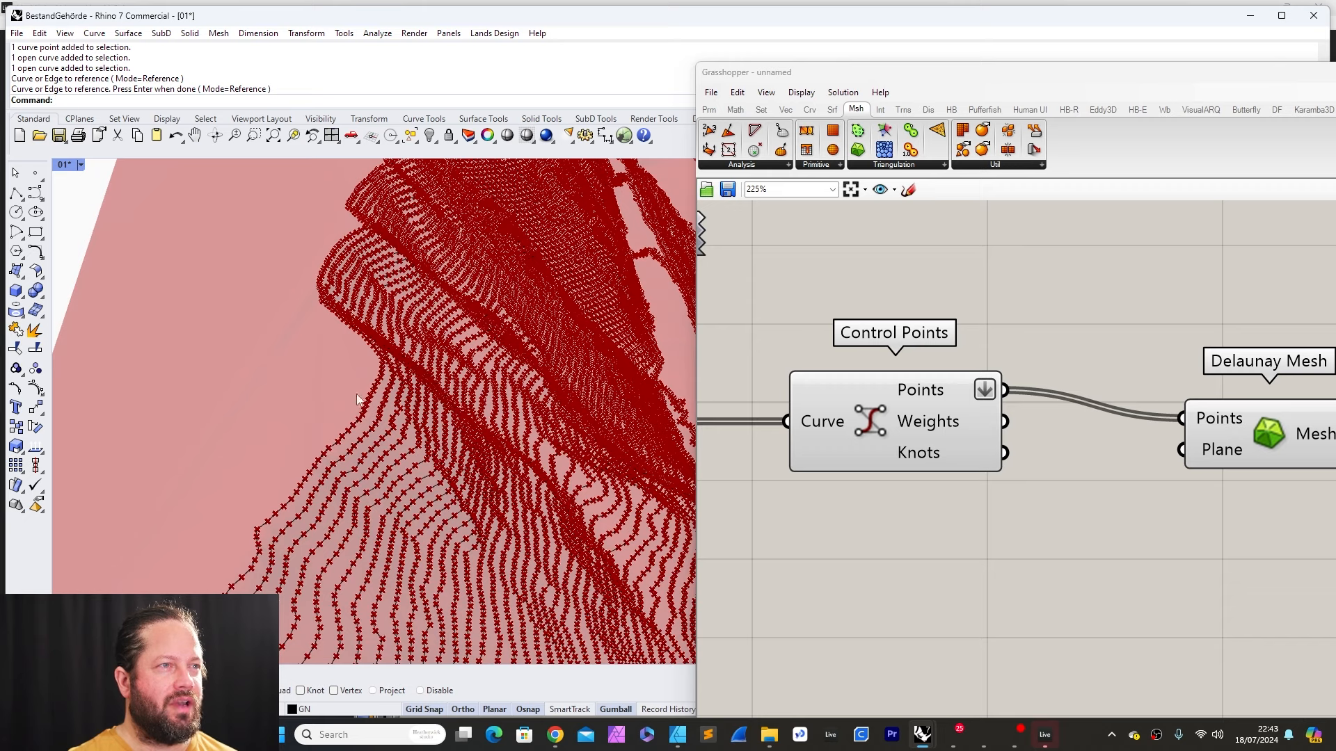
{"action": "scroll", "coordinate": [356, 394], "scroll_direction": "down", "scroll_amount": 5}
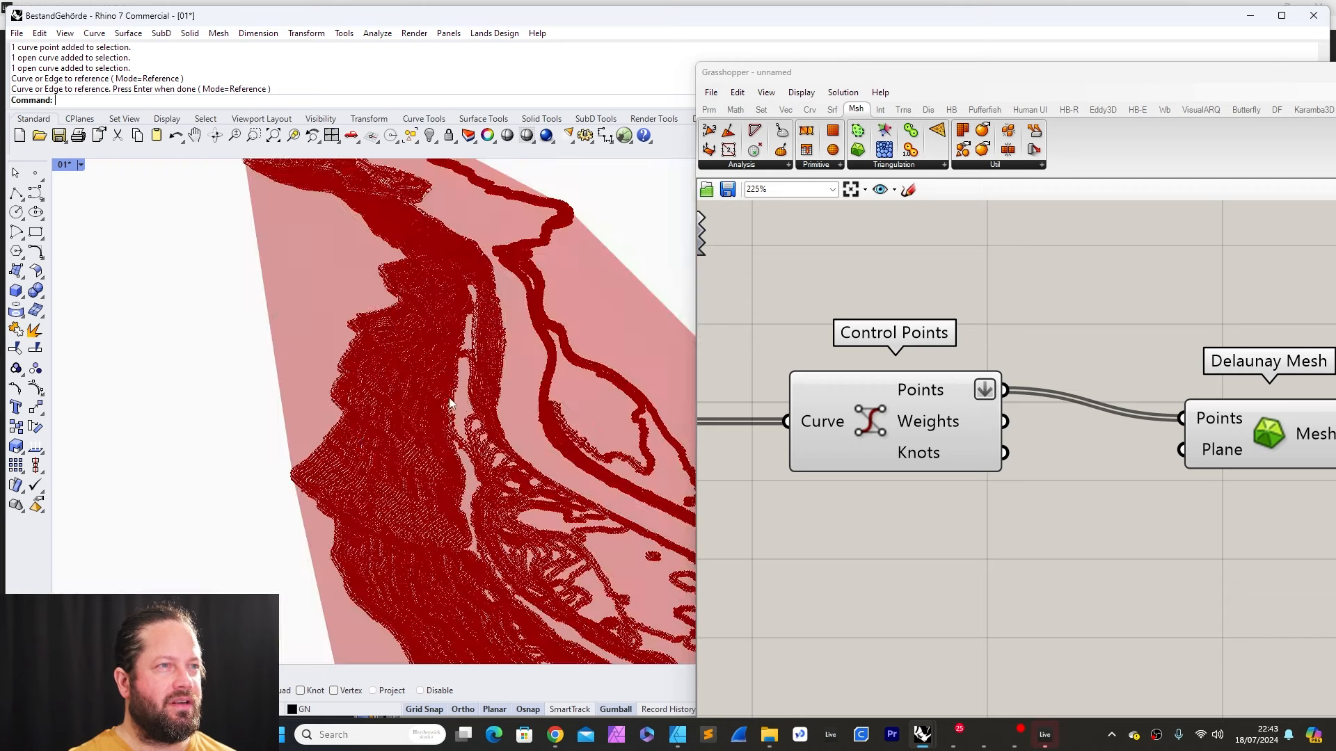
{"action": "scroll", "coordinate": [450, 403], "scroll_direction": "down", "scroll_amount": 5}
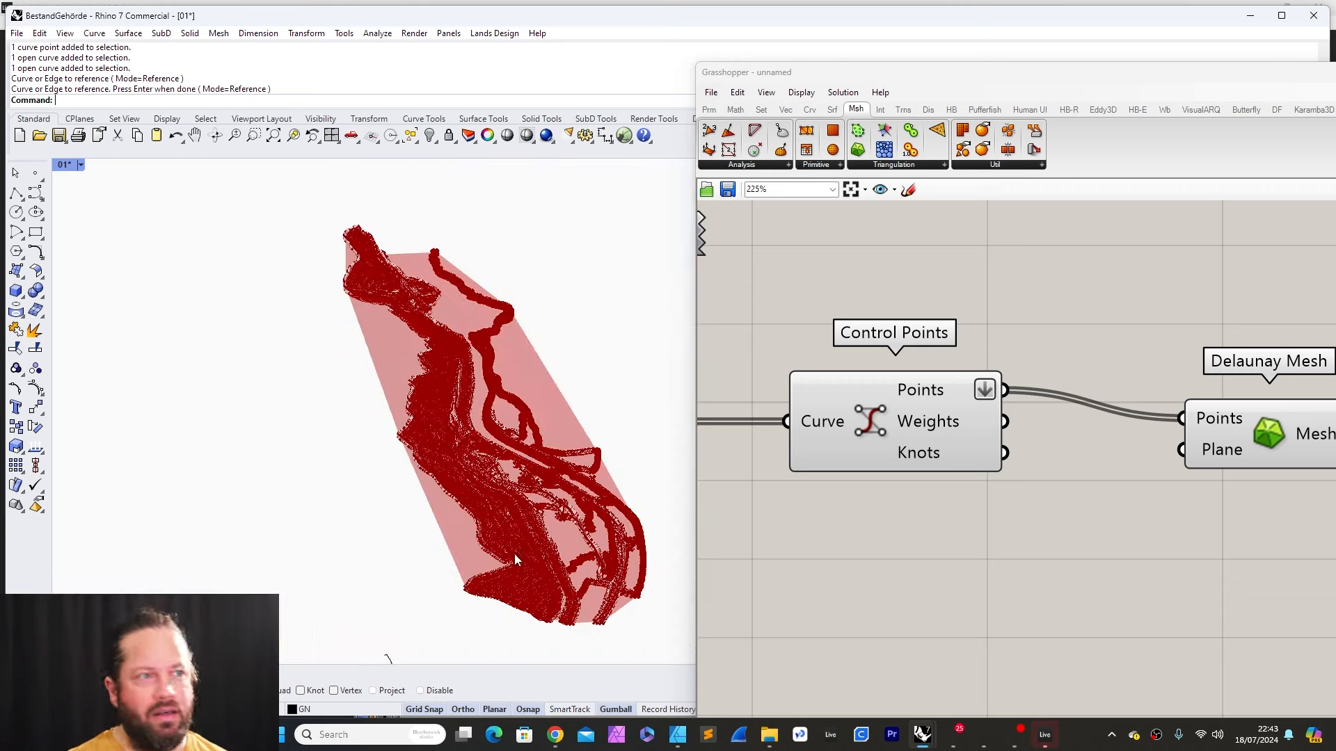
{"action": "right_click_drag", "start_coordinate": [514, 554], "coordinate": [566, 418]}
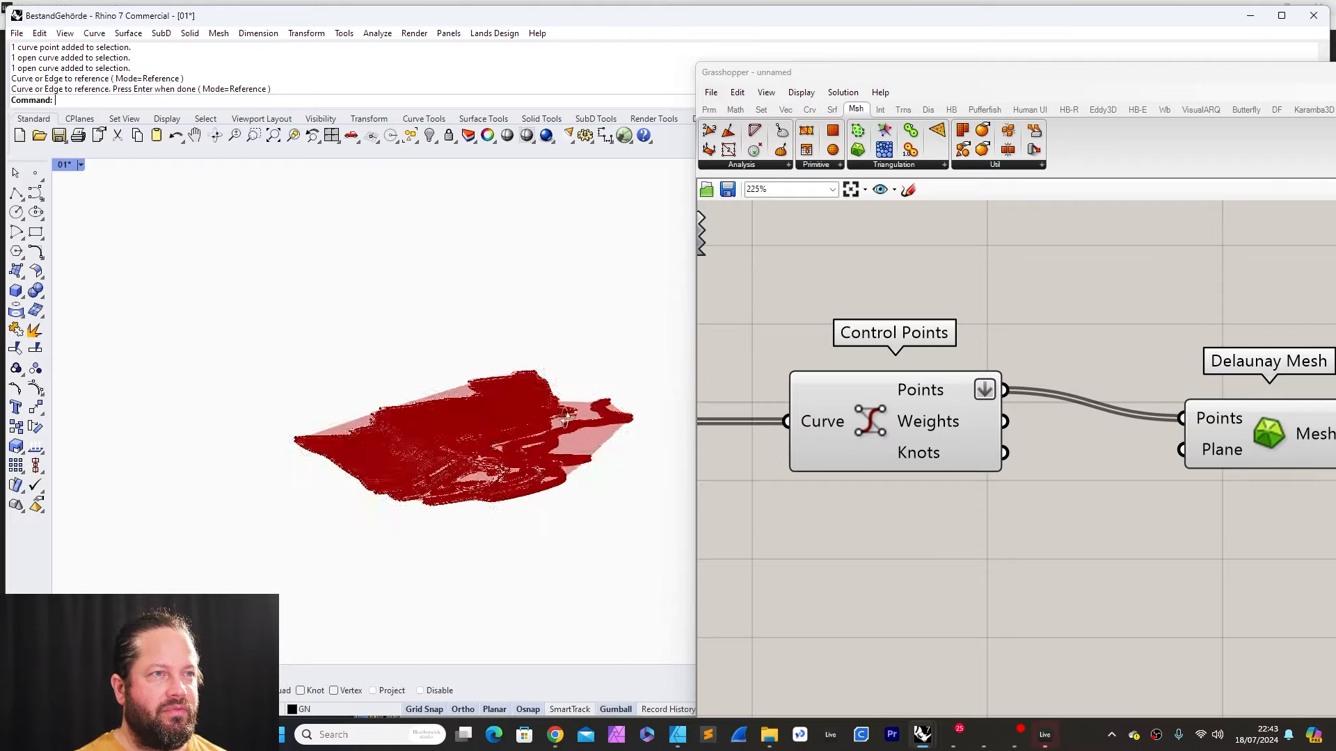
{"action": "scroll", "coordinate": [565, 417], "scroll_direction": "up", "scroll_amount": 3}
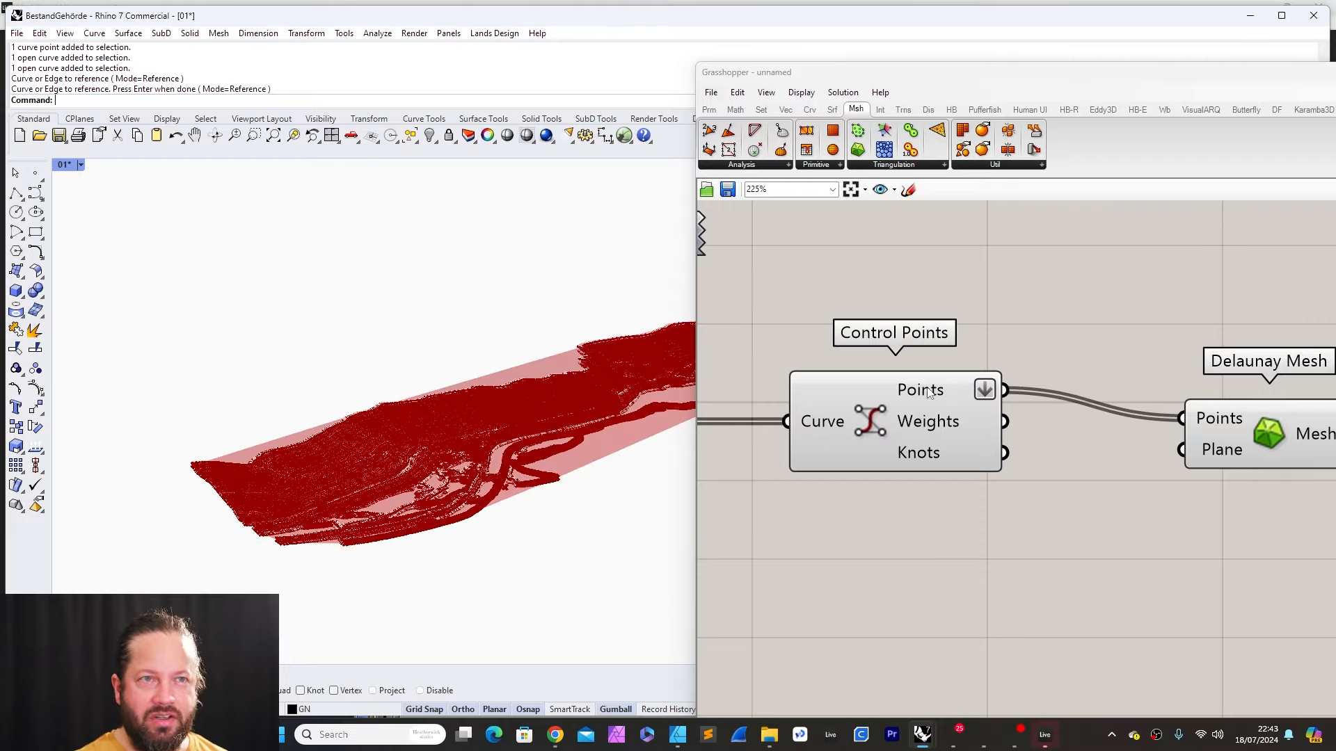
Step: Move the Control Points and Delaunay Mesh components closer together so they line up on the canvas
{"action": "mouse_move", "coordinate": [929, 393]}
{"action": "left_mouse_down"}
{"action": "mouse_move", "coordinate": [944, 393]}
{"action": "mouse_move", "coordinate": [905, 395]}
{"action": "left_mouse_up"}
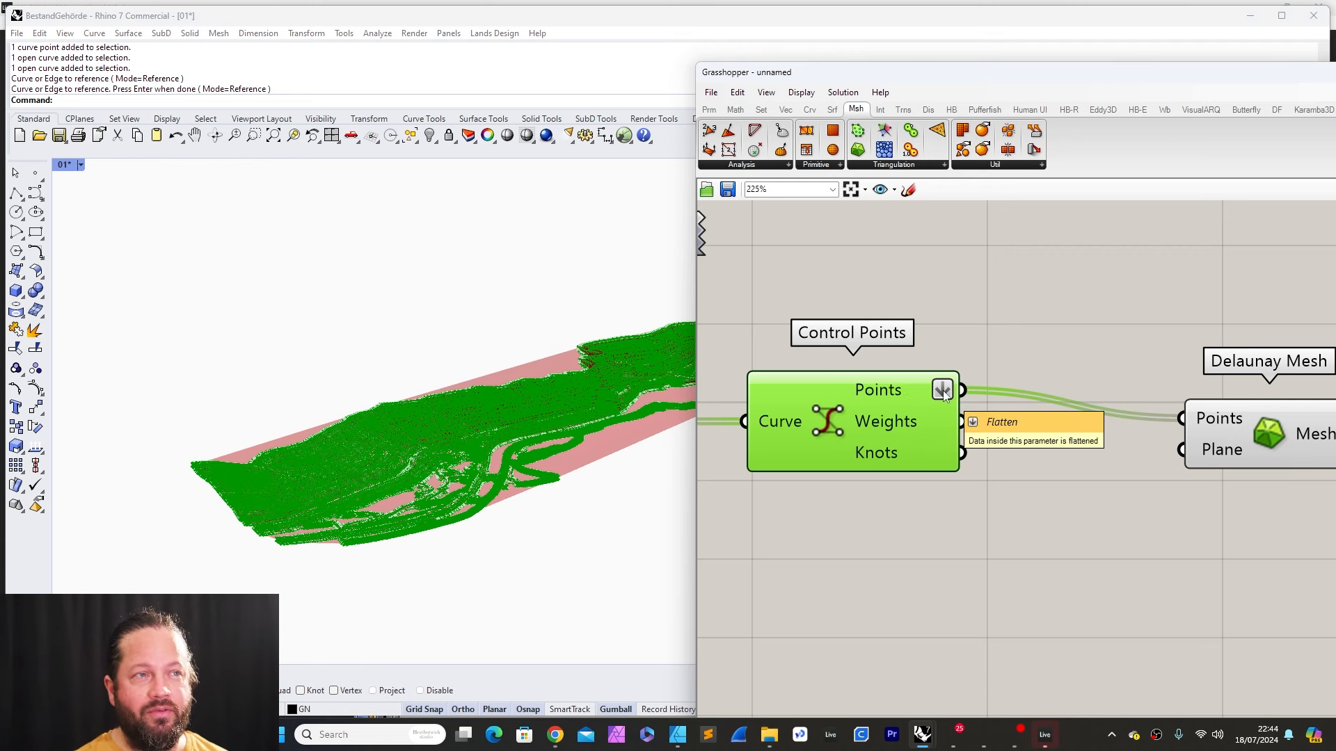
{"action": "left_click_drag", "start_coordinate": [1229, 438], "coordinate": [1081, 411]}
{"action": "left_click", "coordinate": [1224, 579]}
Step: Bake the Mesh output of the Delaunay Mesh component into the Rhino document
{"action": "right_click", "coordinate": [1148, 405]}
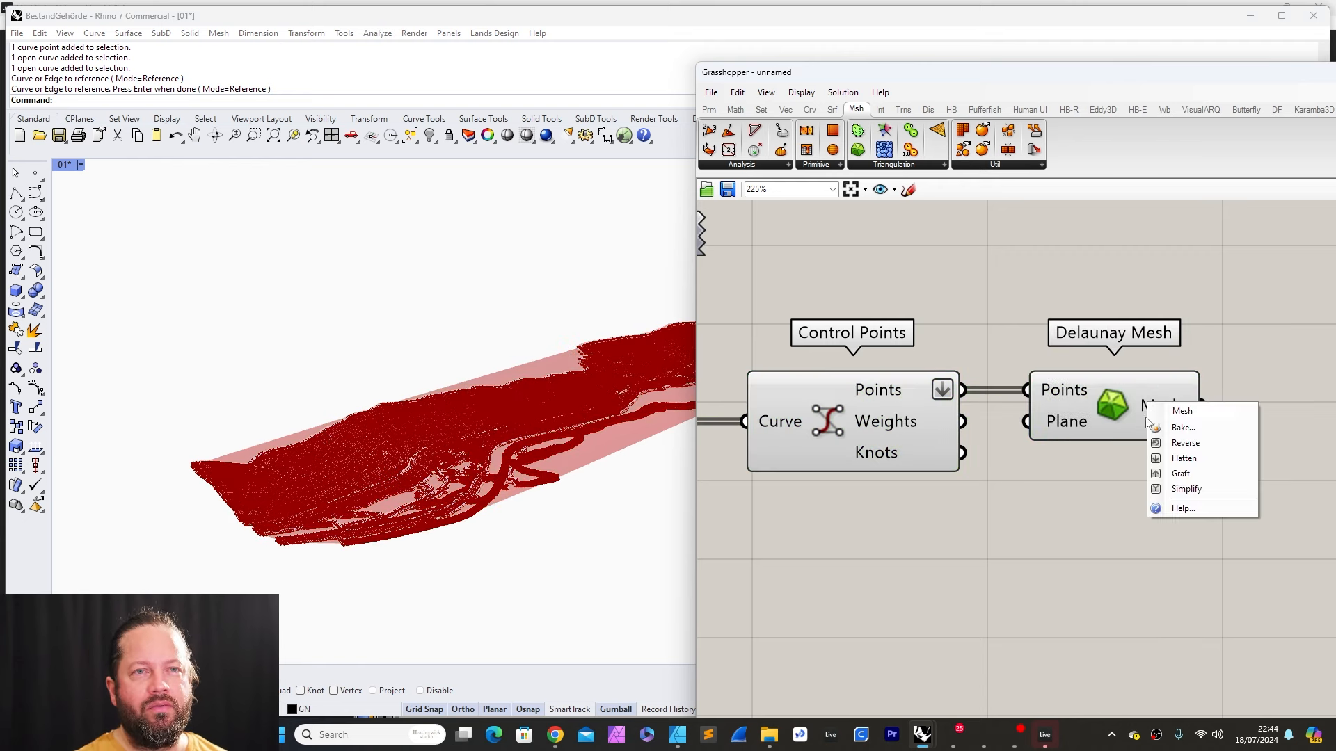
{"action": "left_click", "coordinate": [1134, 410]}
{"action": "right_click", "coordinate": [1159, 406]}
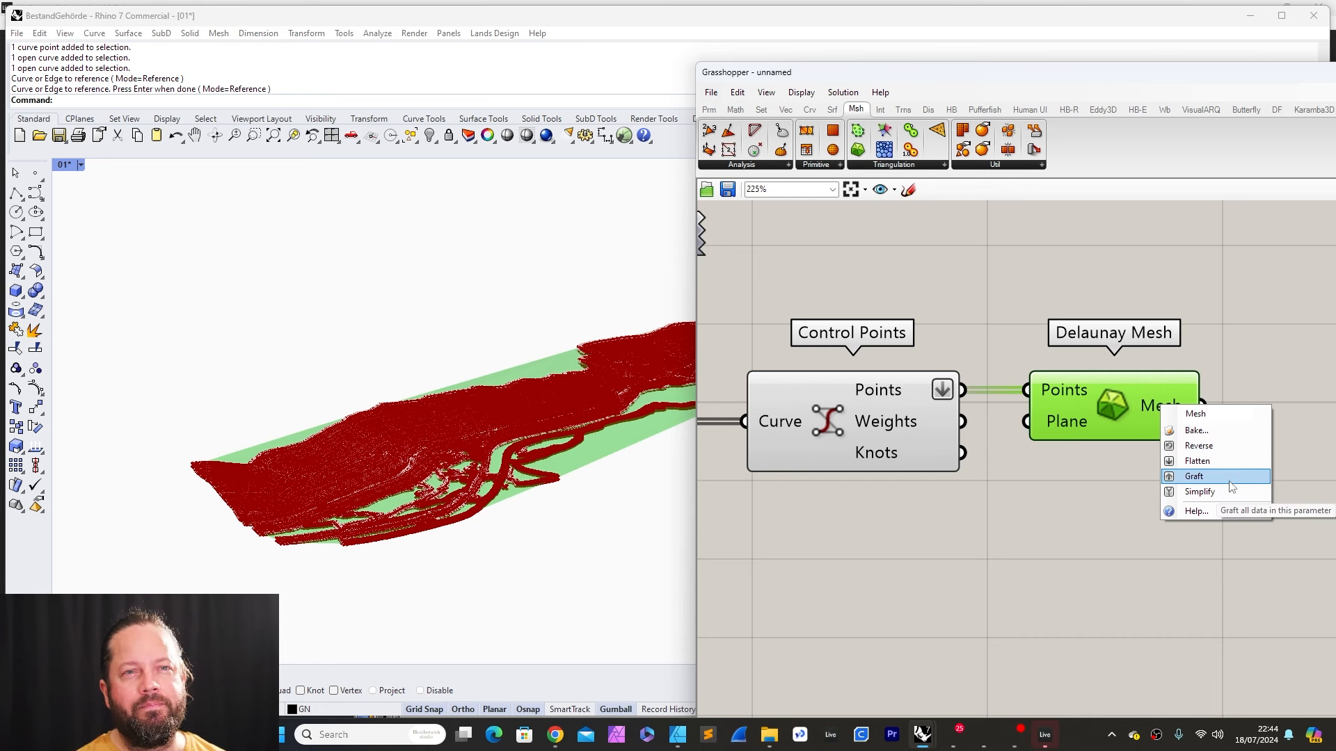
{"action": "left_click", "coordinate": [1222, 435]}
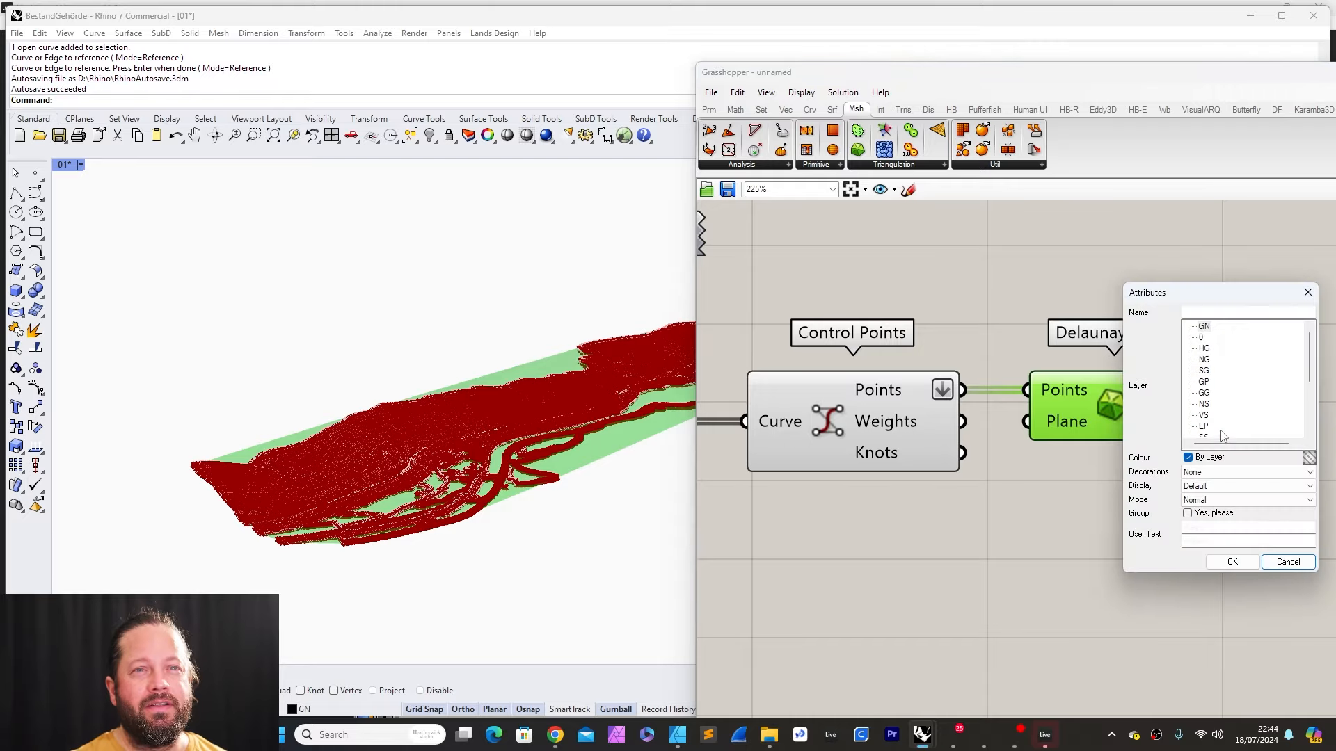
{"action": "left_click_drag", "start_coordinate": [1140, 287], "coordinate": [1134, 239]}
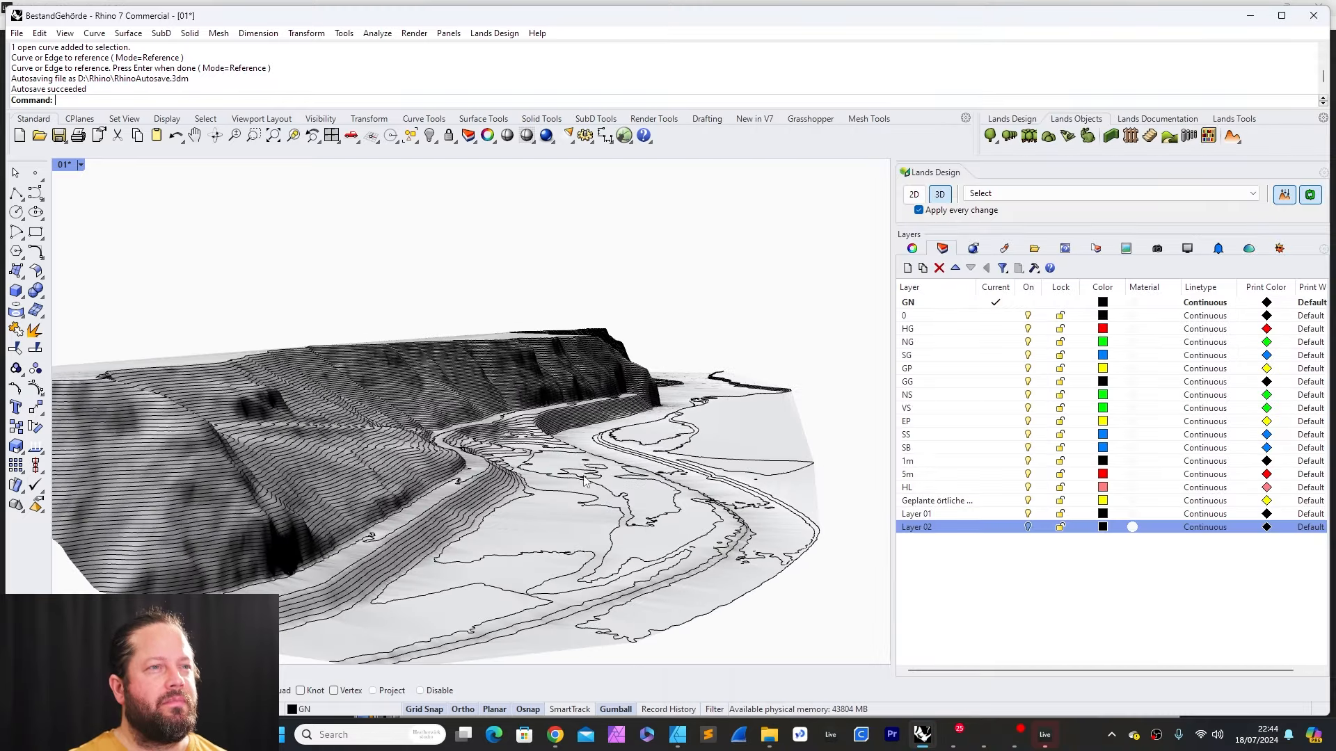
Step: Select the terrain object and the overlapping mesh in turn, and inspect the mesh's triangulation along the slope and path
{"action": "left_click", "coordinate": [604, 430]}
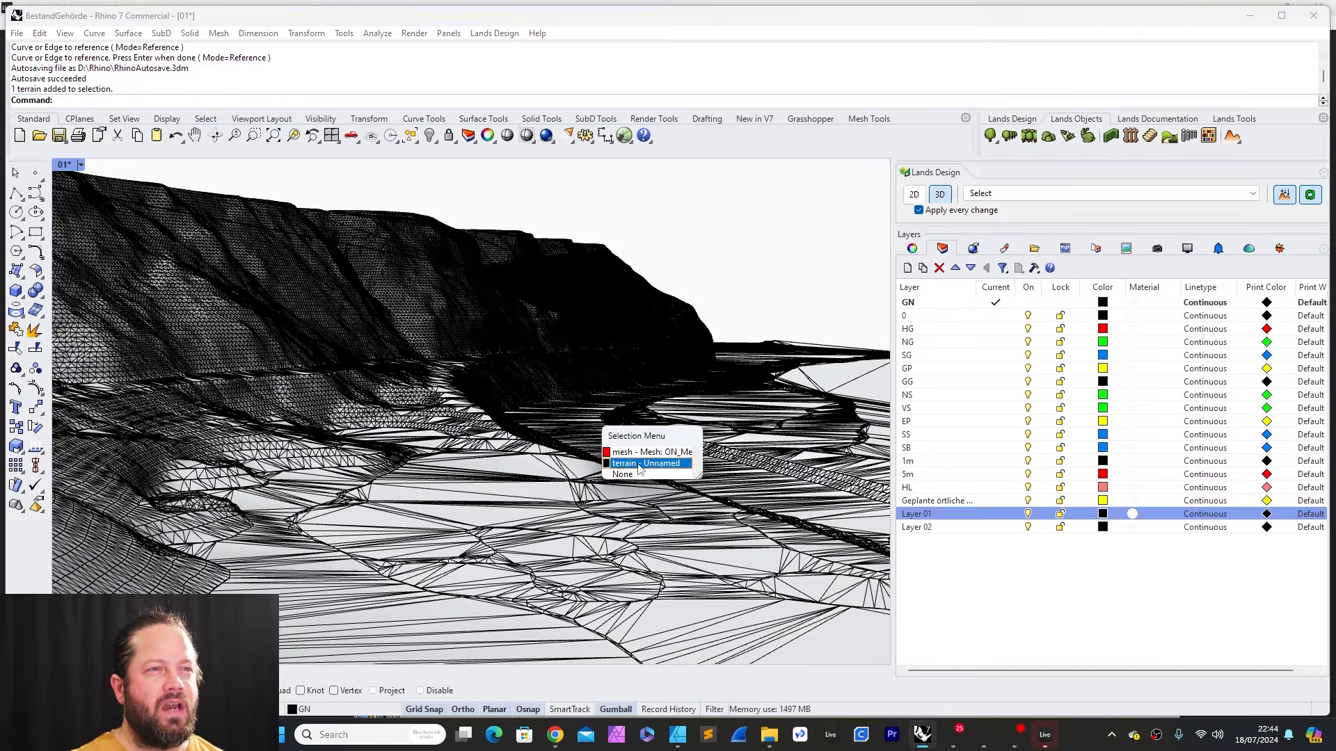
{"action": "left_click", "coordinate": [640, 466]}
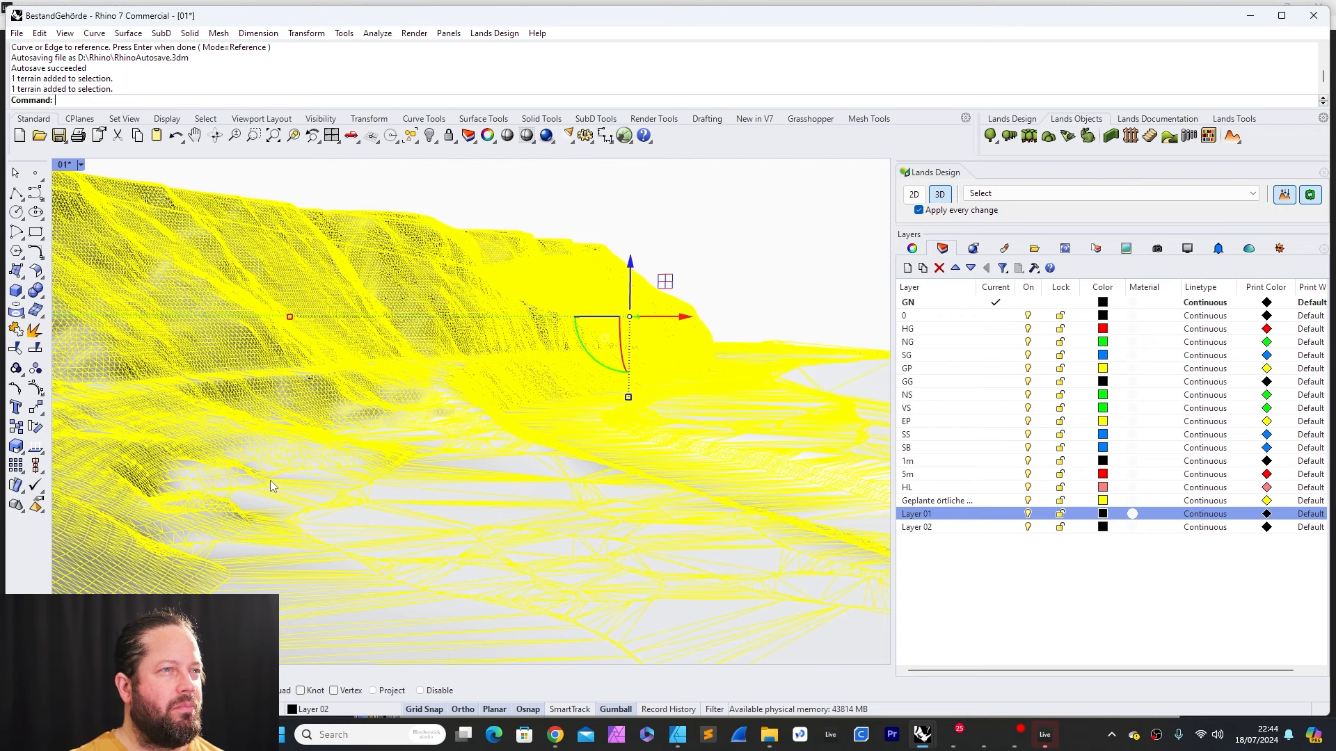
{"action": "left_click", "coordinate": [603, 417]}
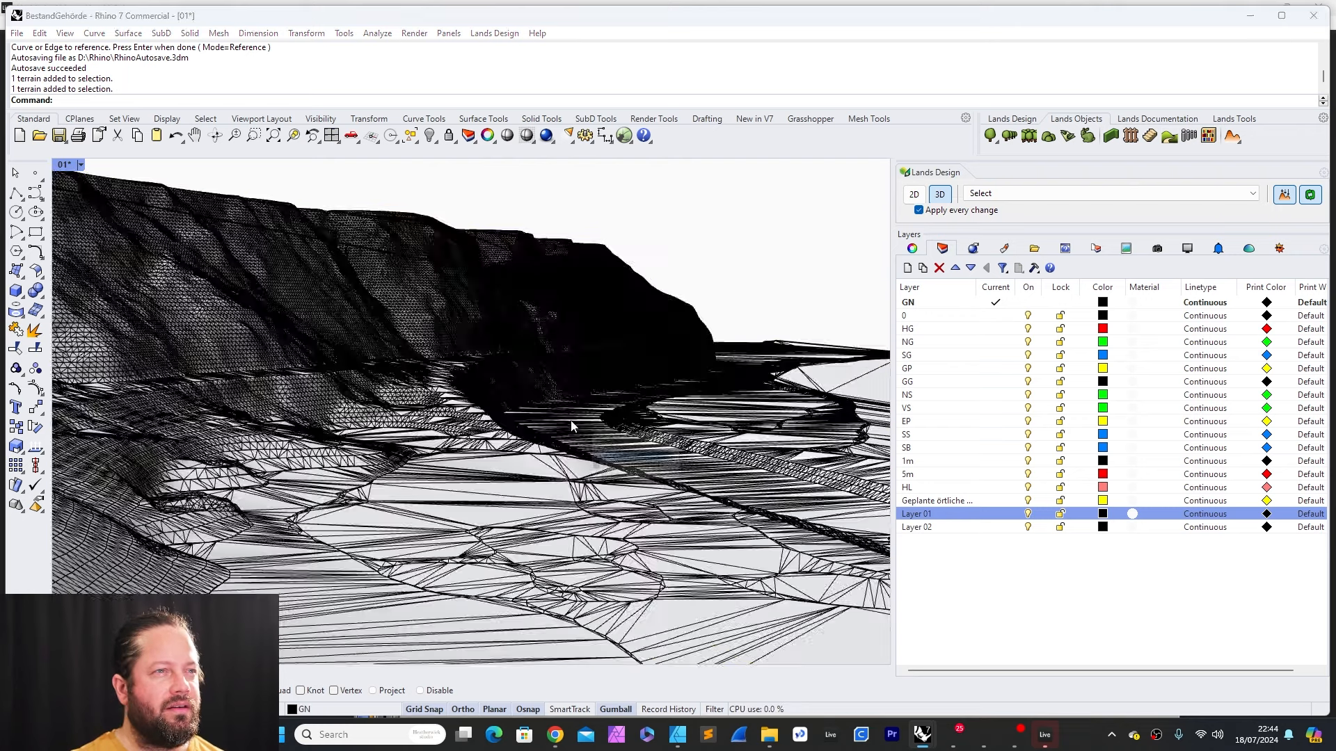
{"action": "left_click", "coordinate": [629, 453]}
{"action": "scroll", "coordinate": [546, 473], "scroll_direction": "down", "scroll_amount": 8}
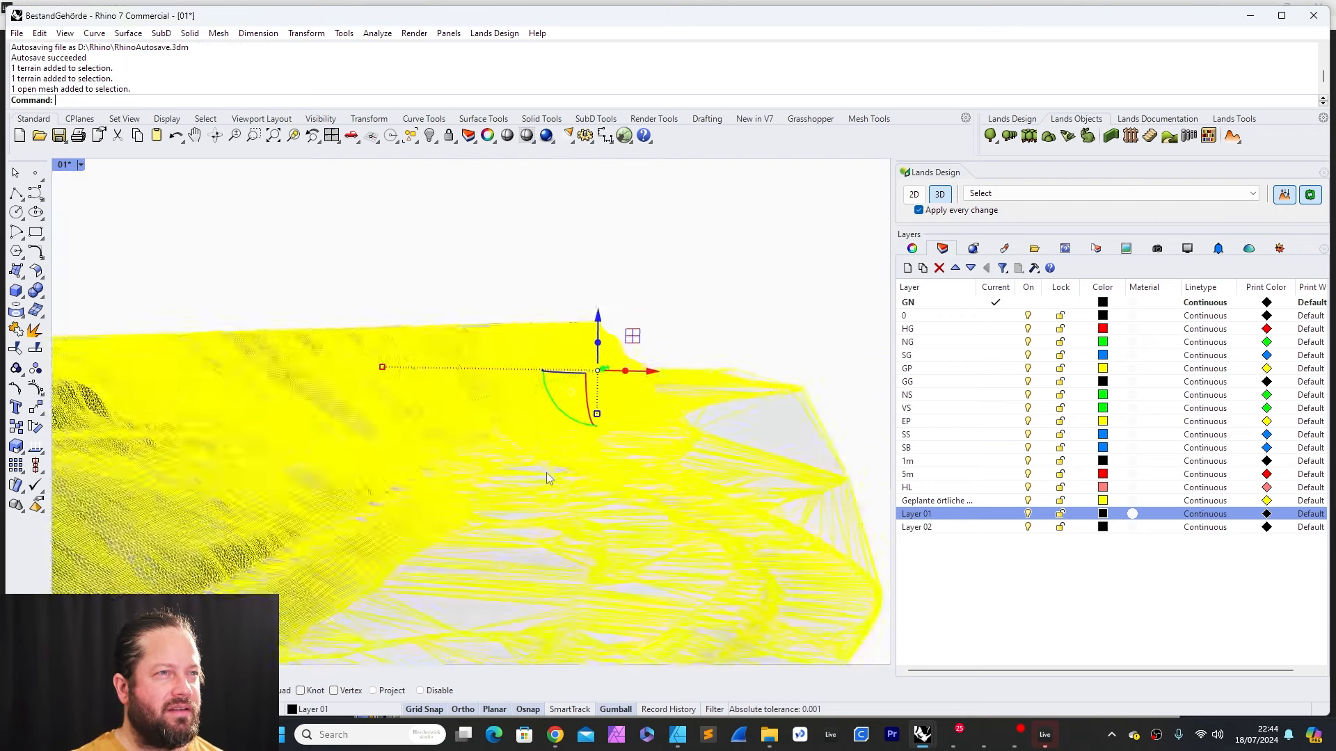
{"action": "right_click_drag", "start_coordinate": [545, 475], "coordinate": [370, 557]}
{"action": "scroll", "coordinate": [584, 486], "scroll_direction": "up", "scroll_amount": 5}
{"action": "right_click_drag", "start_coordinate": [585, 486], "coordinate": [619, 457]}
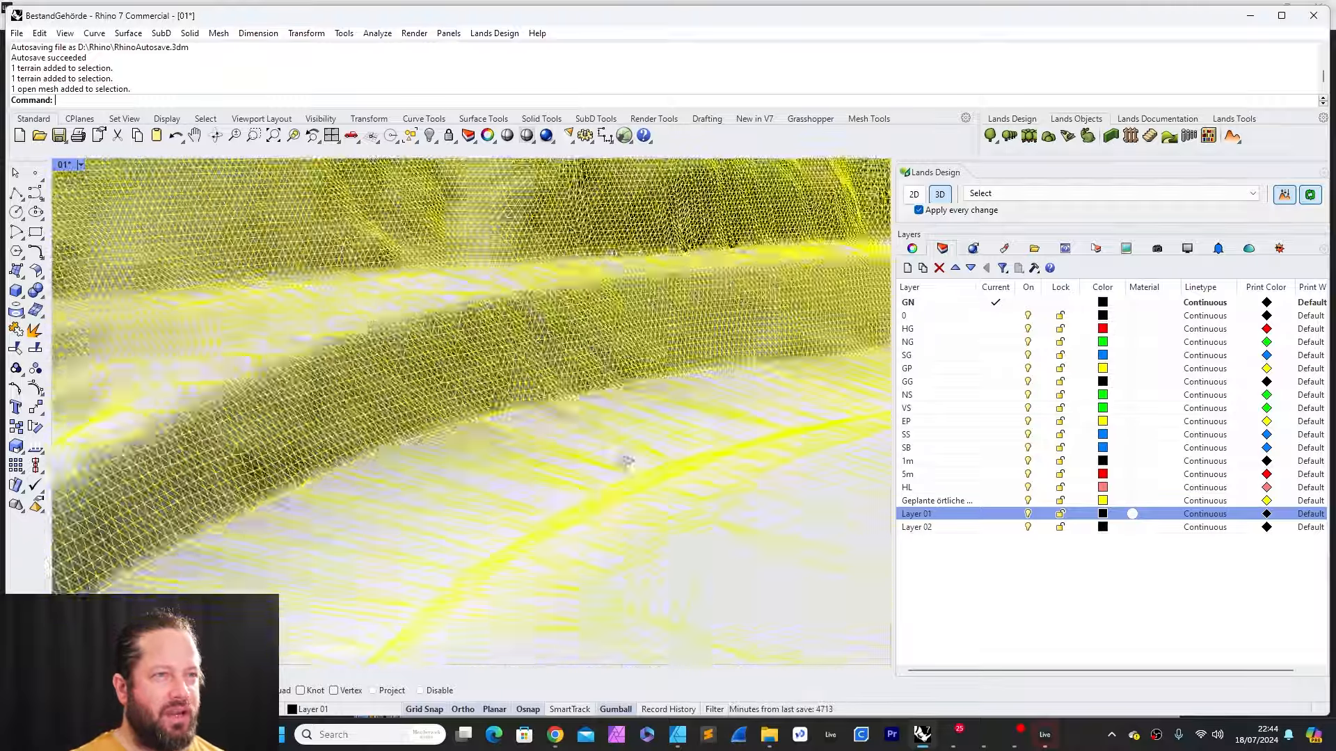
Step: Add a new layer below Layer 02, keeping its default name
{"action": "double_click", "coordinate": [933, 517]}
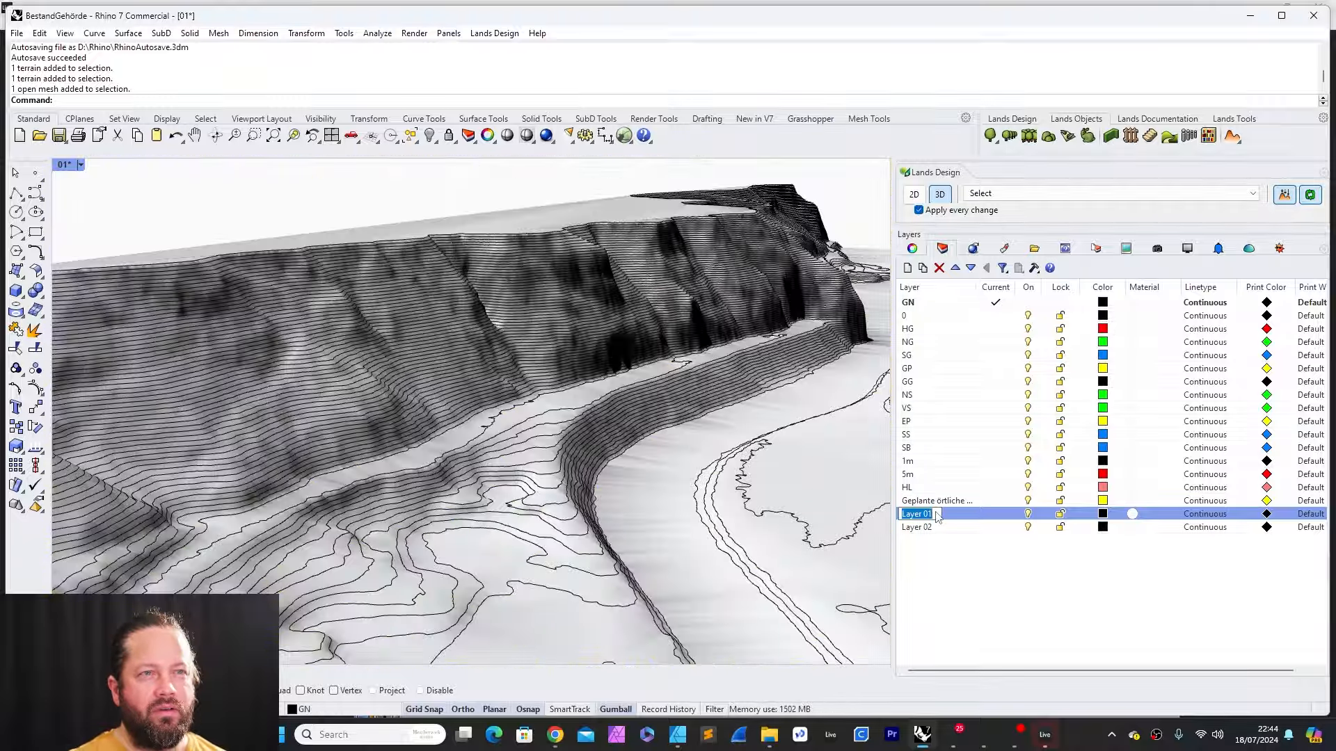
{"action": "left_click", "coordinate": [960, 543]}
{"action": "left_click", "coordinate": [939, 529]}
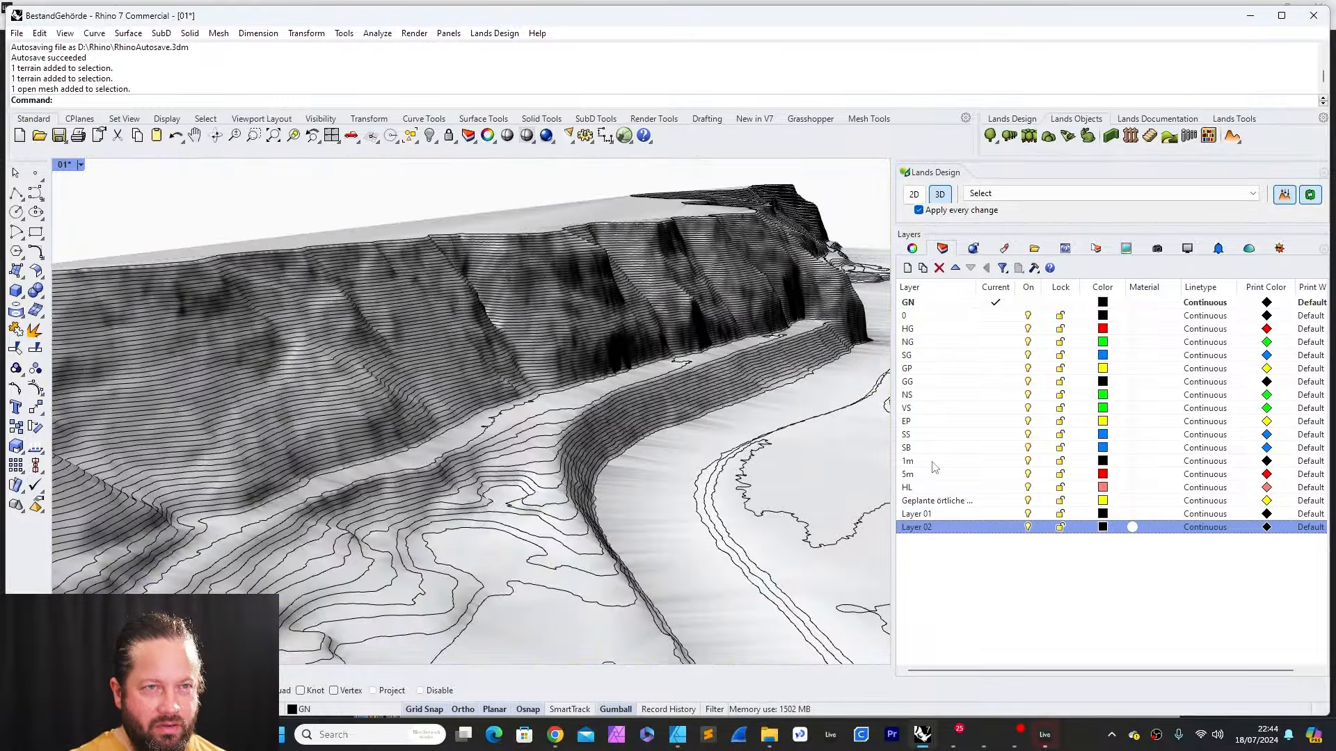
{"action": "left_click", "coordinate": [908, 269]}
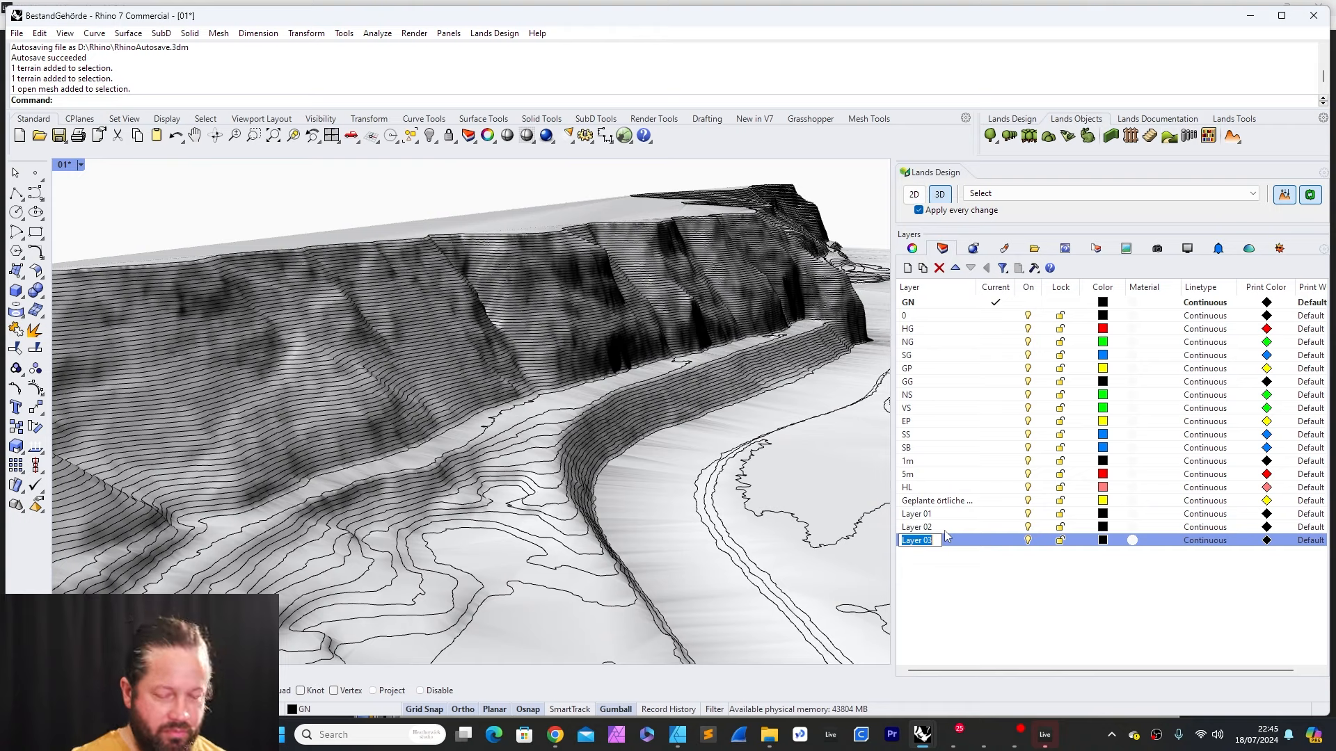
{"action": "left_click", "coordinate": [991, 573]}
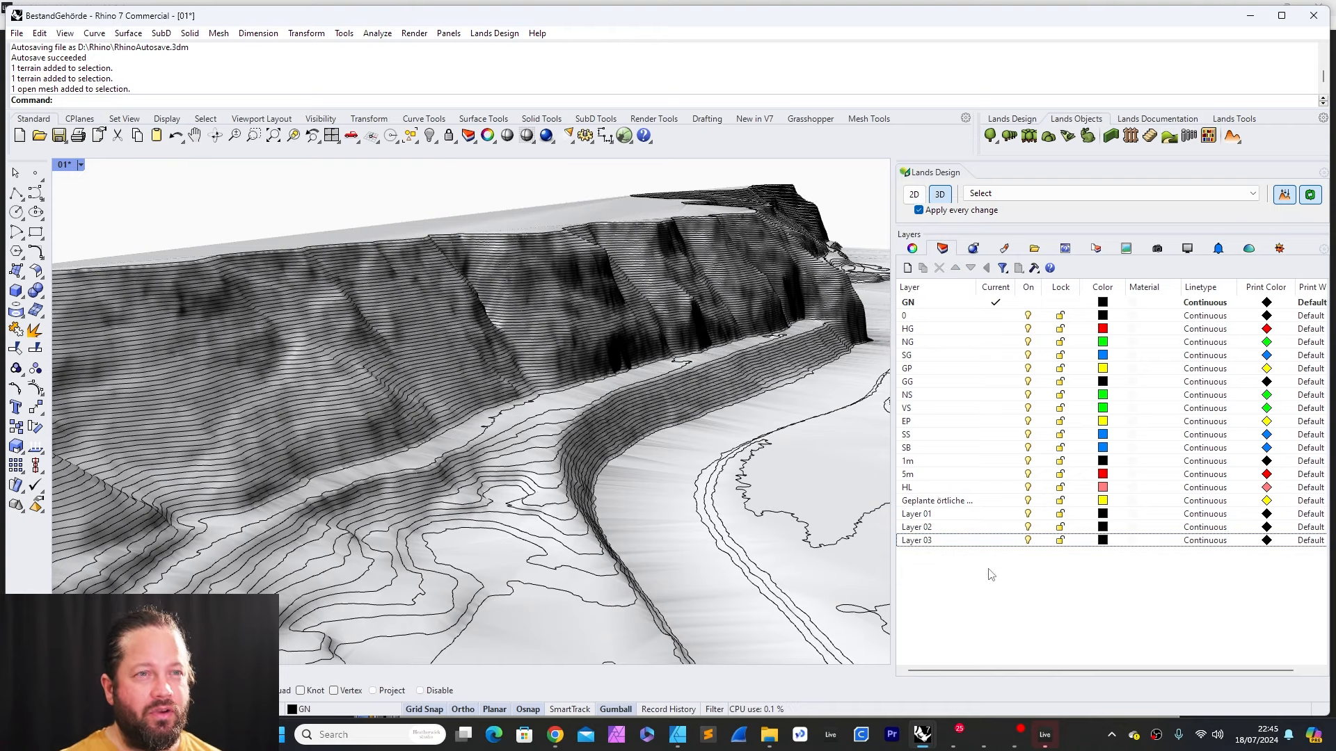
Step: Examine the shaded terrain with its contour lines, from close up on the slopes to the whole site
{"action": "scroll", "coordinate": [574, 495], "scroll_direction": "up", "scroll_amount": 6}
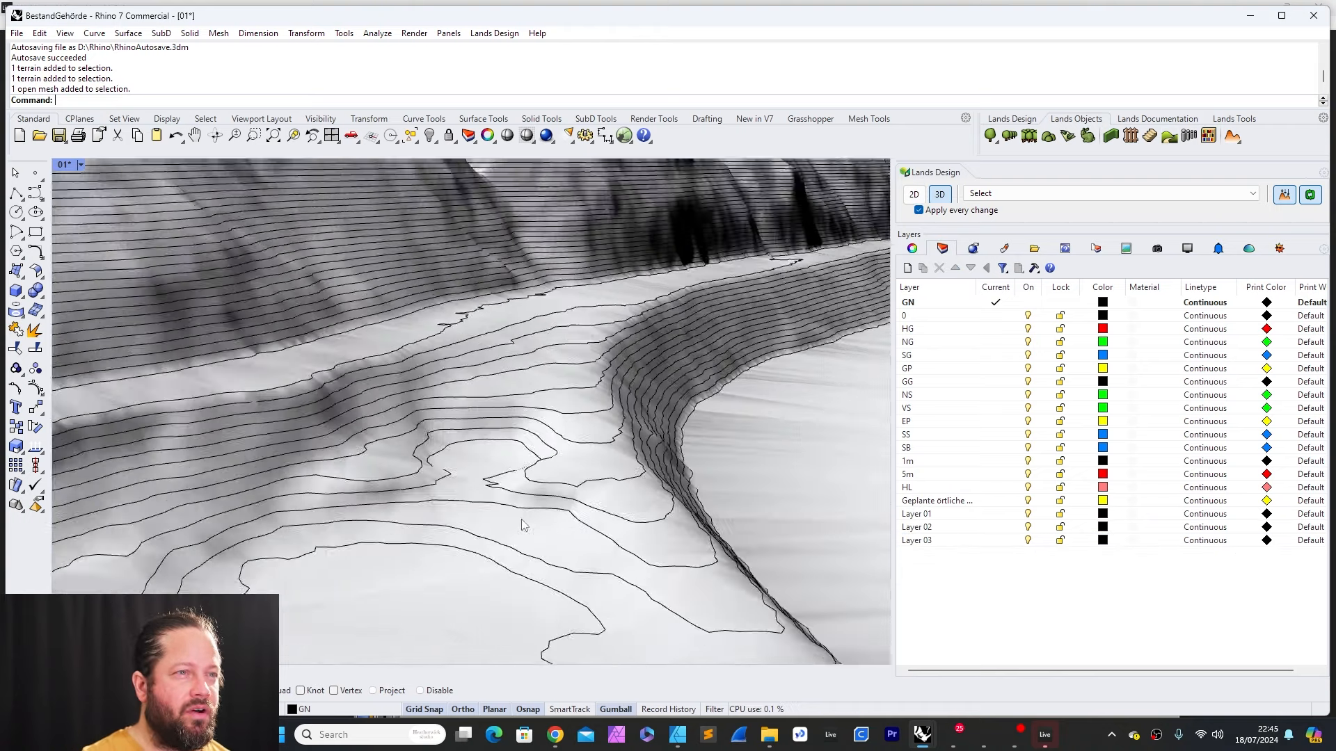
{"action": "scroll", "coordinate": [657, 354], "scroll_direction": "down", "scroll_amount": 6}
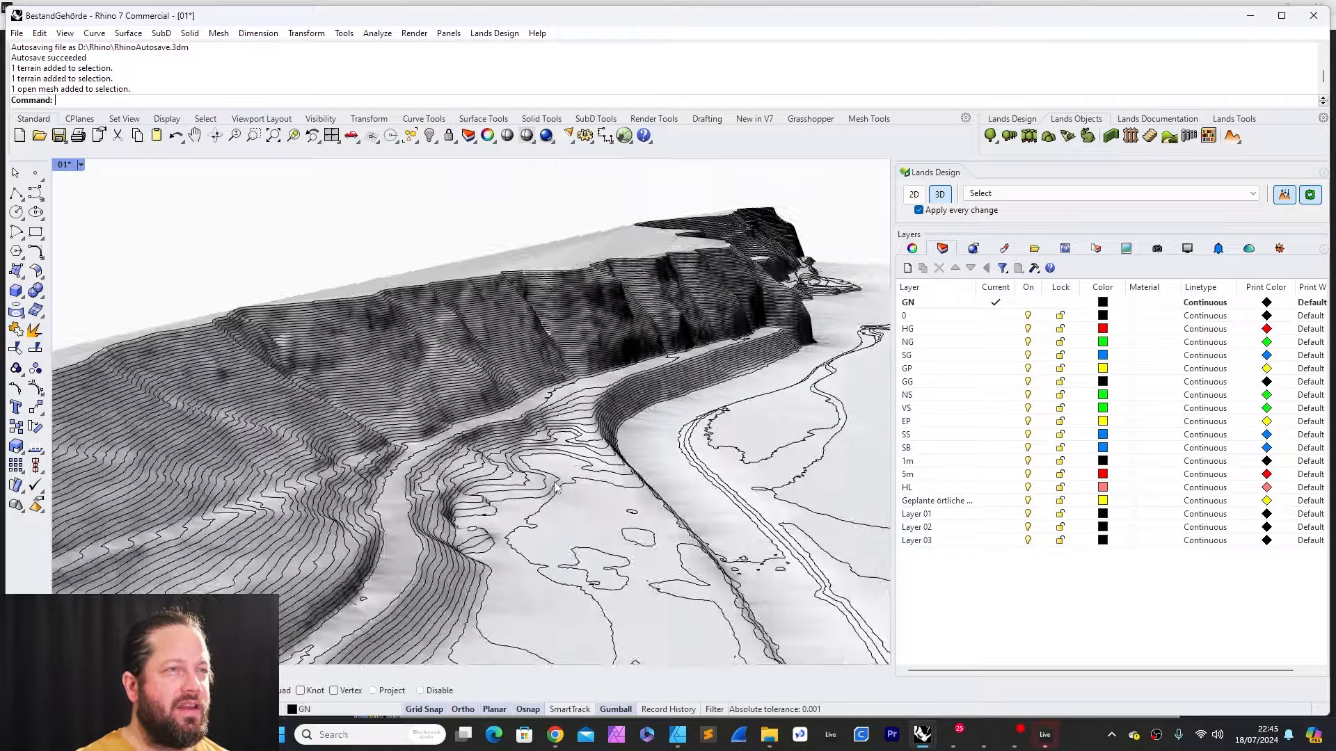
{"action": "scroll", "coordinate": [410, 376], "scroll_direction": "up", "scroll_amount": 5}
{"action": "scroll", "coordinate": [405, 371], "scroll_direction": "up", "scroll_amount": 2}
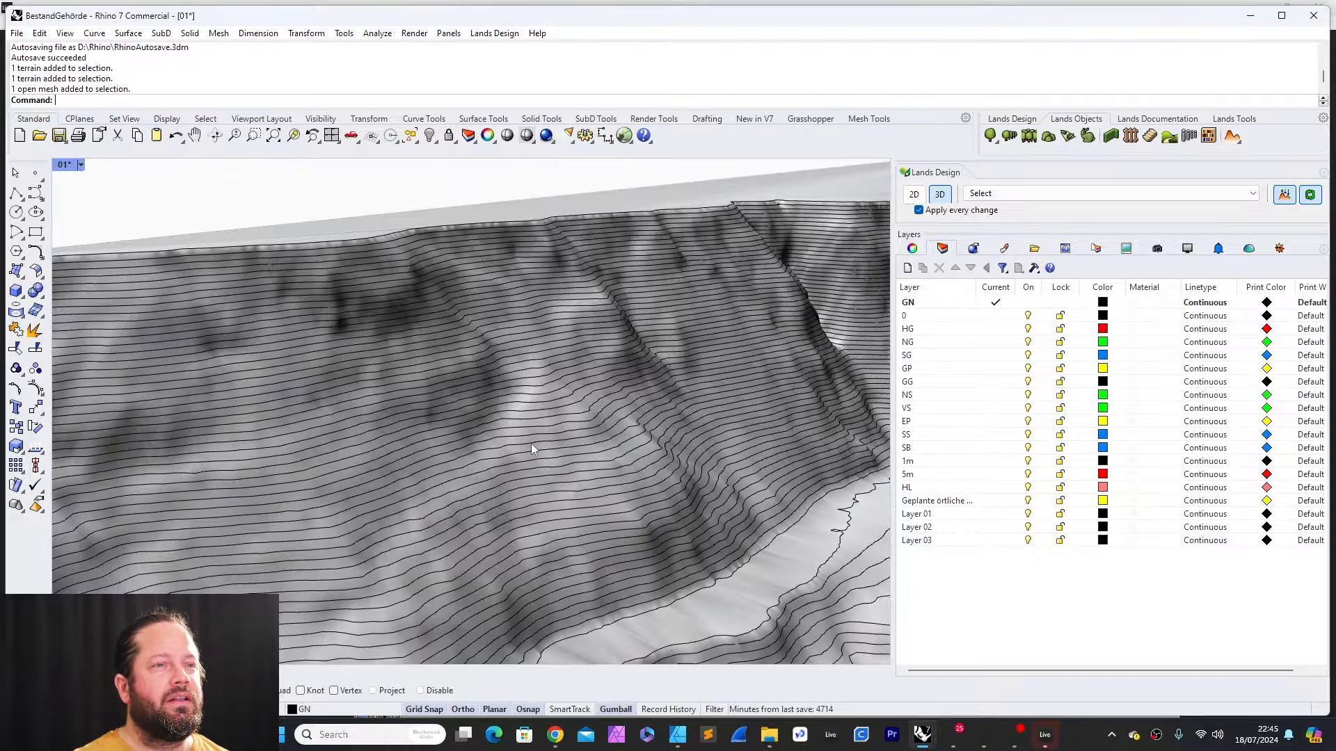
{"action": "scroll", "coordinate": [532, 446], "scroll_direction": "down", "scroll_amount": 6}
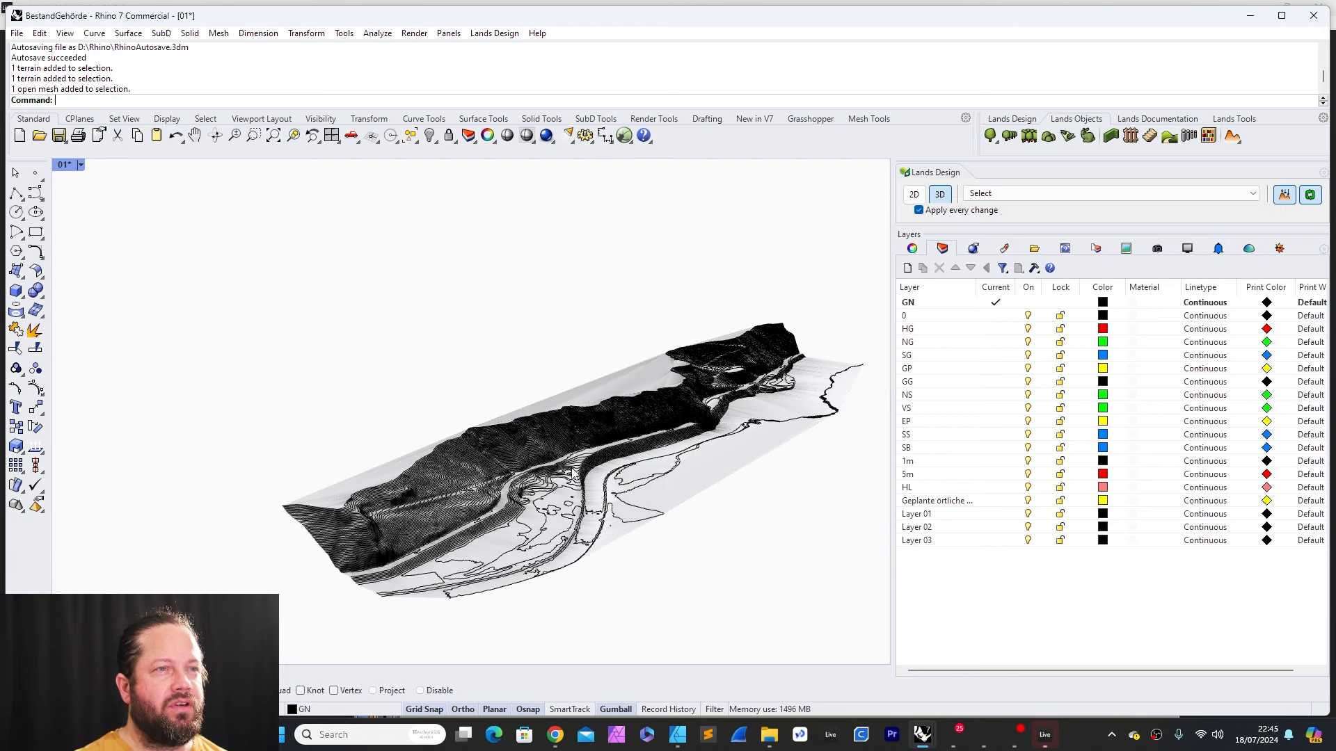
{"action": "right_click_drag", "start_coordinate": [572, 467], "coordinate": [586, 400]}
{"action": "scroll", "coordinate": [583, 388], "scroll_direction": "up", "scroll_amount": 4}
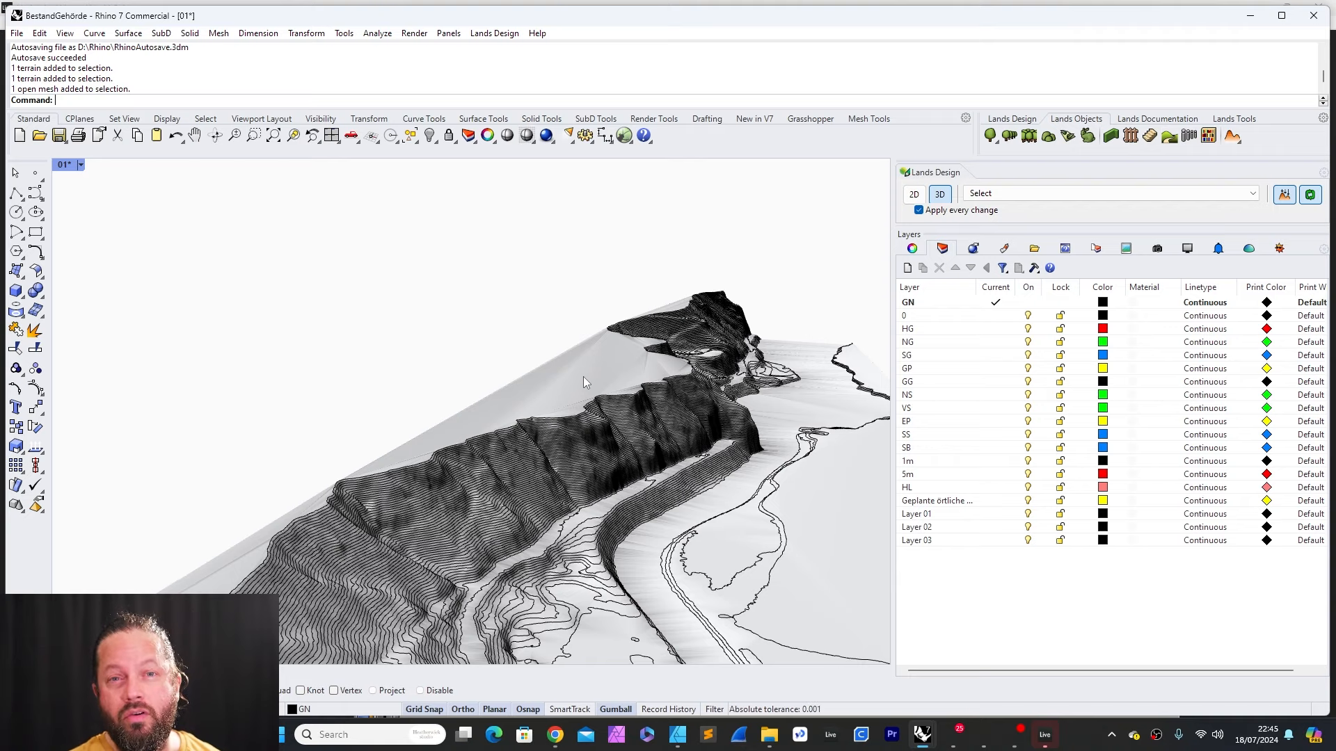
{"action": "scroll", "coordinate": [597, 396], "scroll_direction": "down", "scroll_amount": 3}
{"action": "right_click_drag", "start_coordinate": [578, 406], "coordinate": [551, 438]}
Step: Hide the mesh and the terrain object so only the contour lines remain, and reopen the Grasshopper definition
{"action": "left_click", "coordinate": [430, 136]}
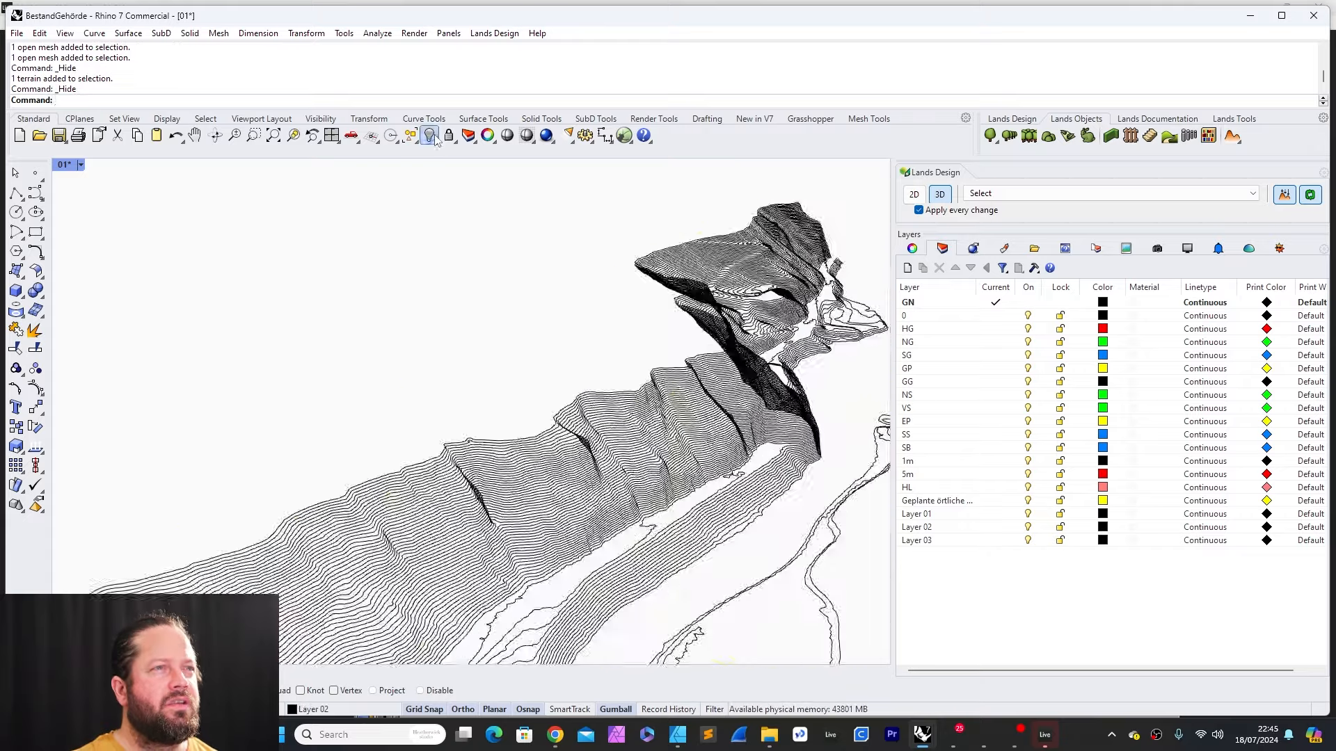
{"action": "scroll", "coordinate": [519, 420], "scroll_direction": "down", "scroll_amount": 6}
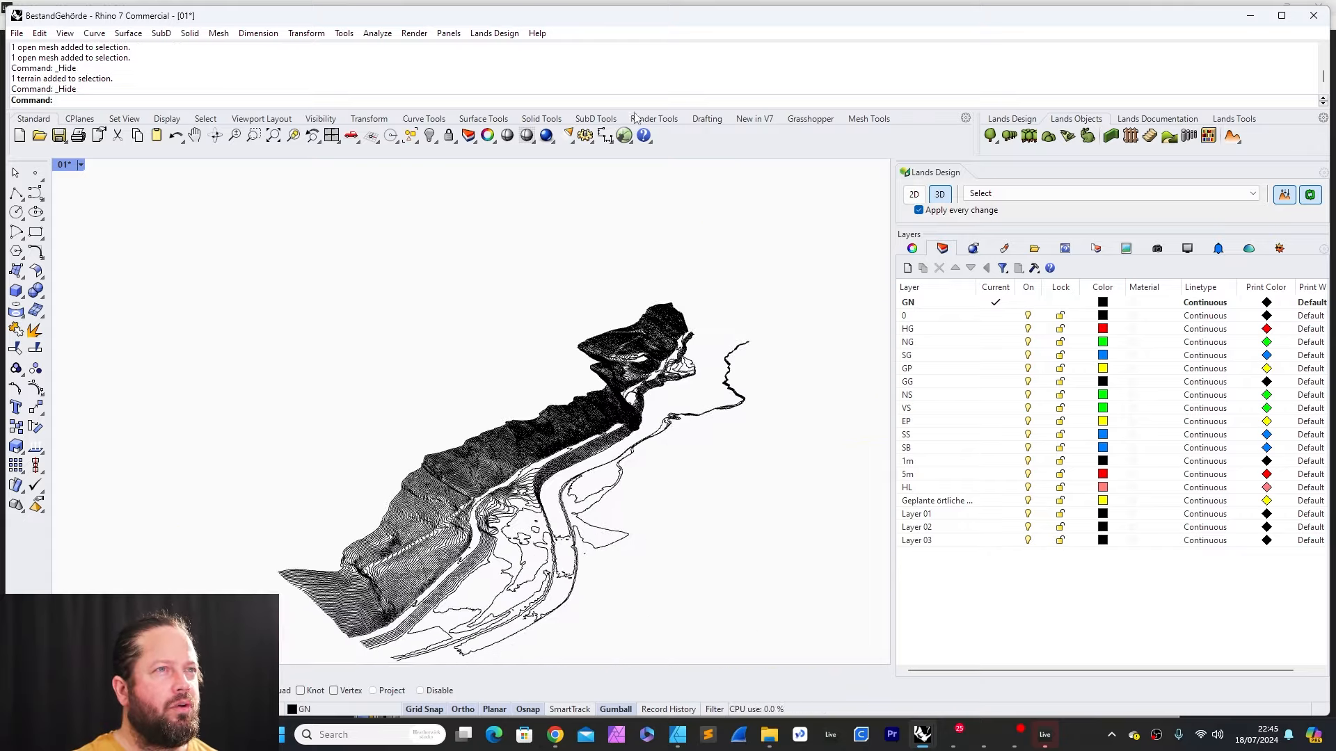
{"action": "left_click", "coordinate": [624, 135]}
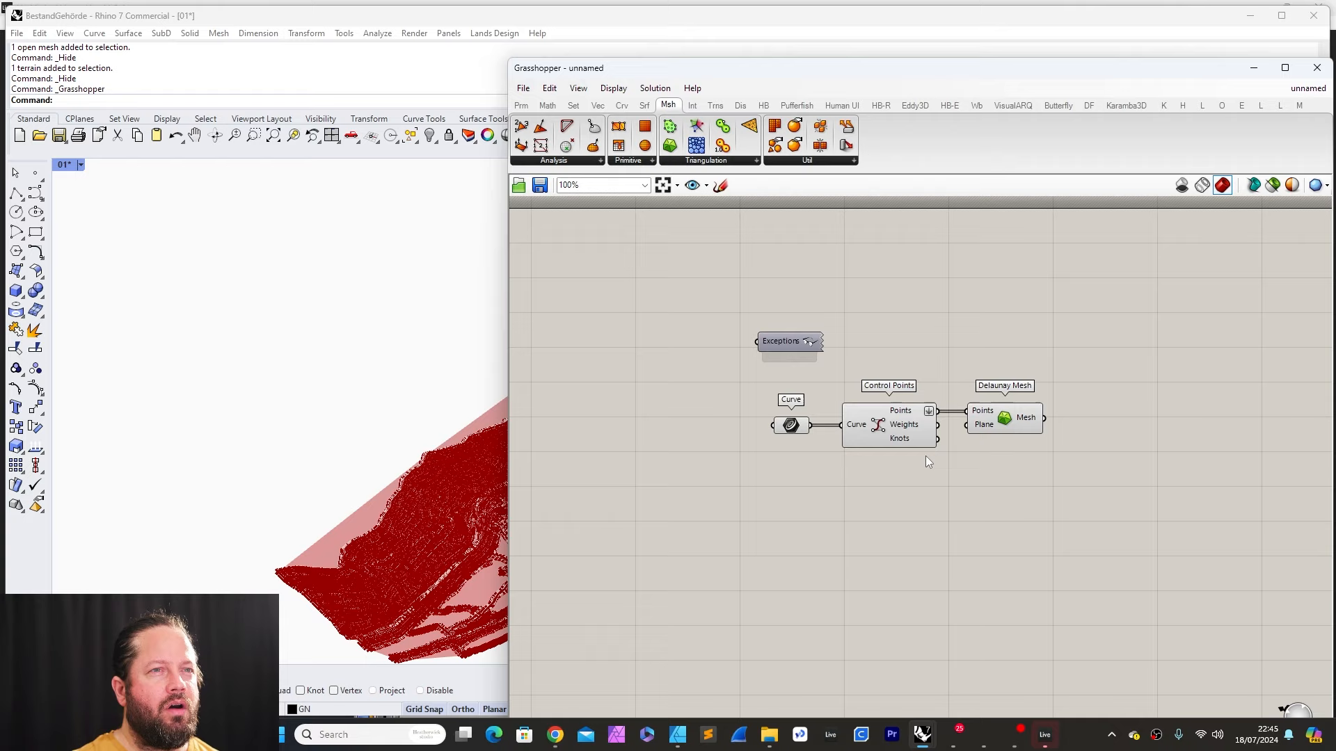
{"action": "scroll", "coordinate": [925, 456], "scroll_direction": "up", "scroll_amount": 3}
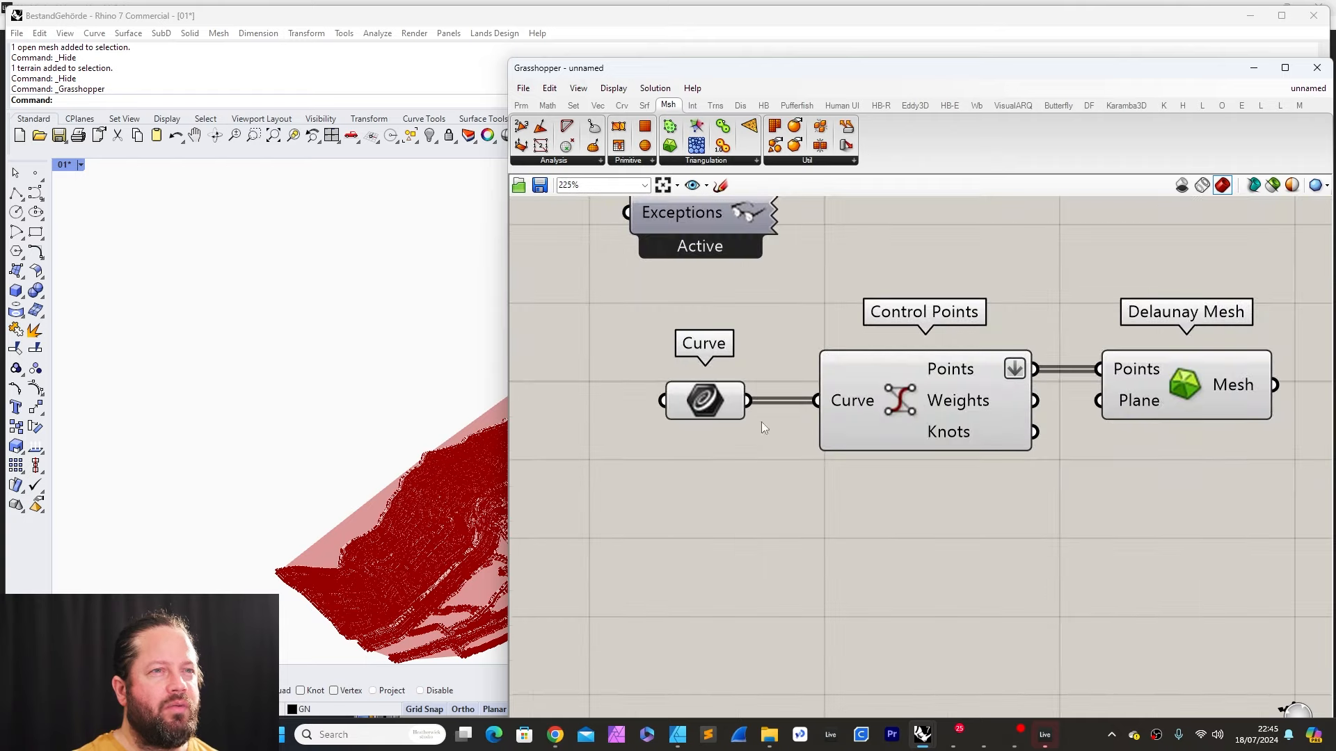
Step: Highlight the referenced contours with the Curve component and examine how their control points are spaced along the lines
{"action": "left_click", "coordinate": [642, 400]}
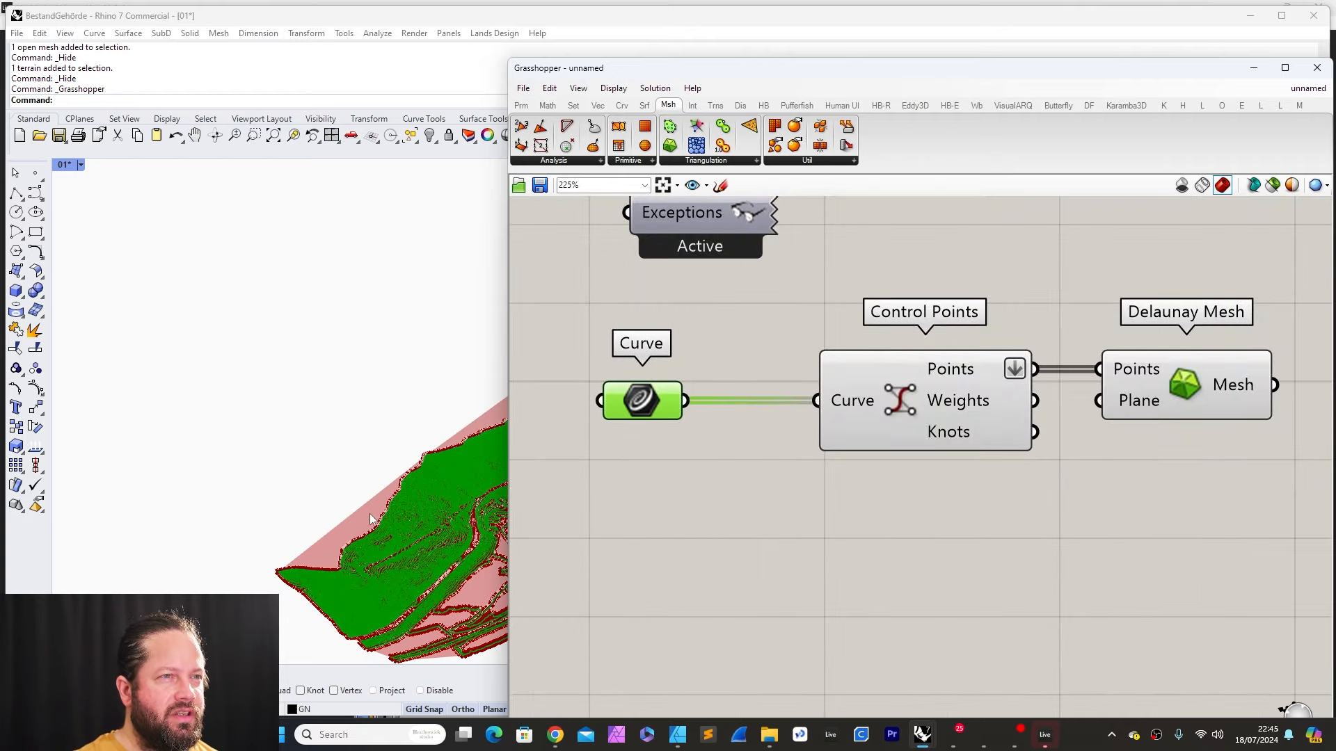
{"action": "right_click_drag", "start_coordinate": [400, 539], "coordinate": [247, 504]}
{"action": "left_click_drag", "start_coordinate": [640, 402], "coordinate": [621, 401]}
{"action": "right_click_drag", "start_coordinate": [362, 511], "coordinate": [386, 546]}
{"action": "scroll", "coordinate": [381, 445], "scroll_direction": "down", "scroll_amount": 3}
{"action": "scroll", "coordinate": [327, 473], "scroll_direction": "down", "scroll_amount": 2}
{"action": "scroll", "coordinate": [257, 498], "scroll_direction": "up", "scroll_amount": 10}
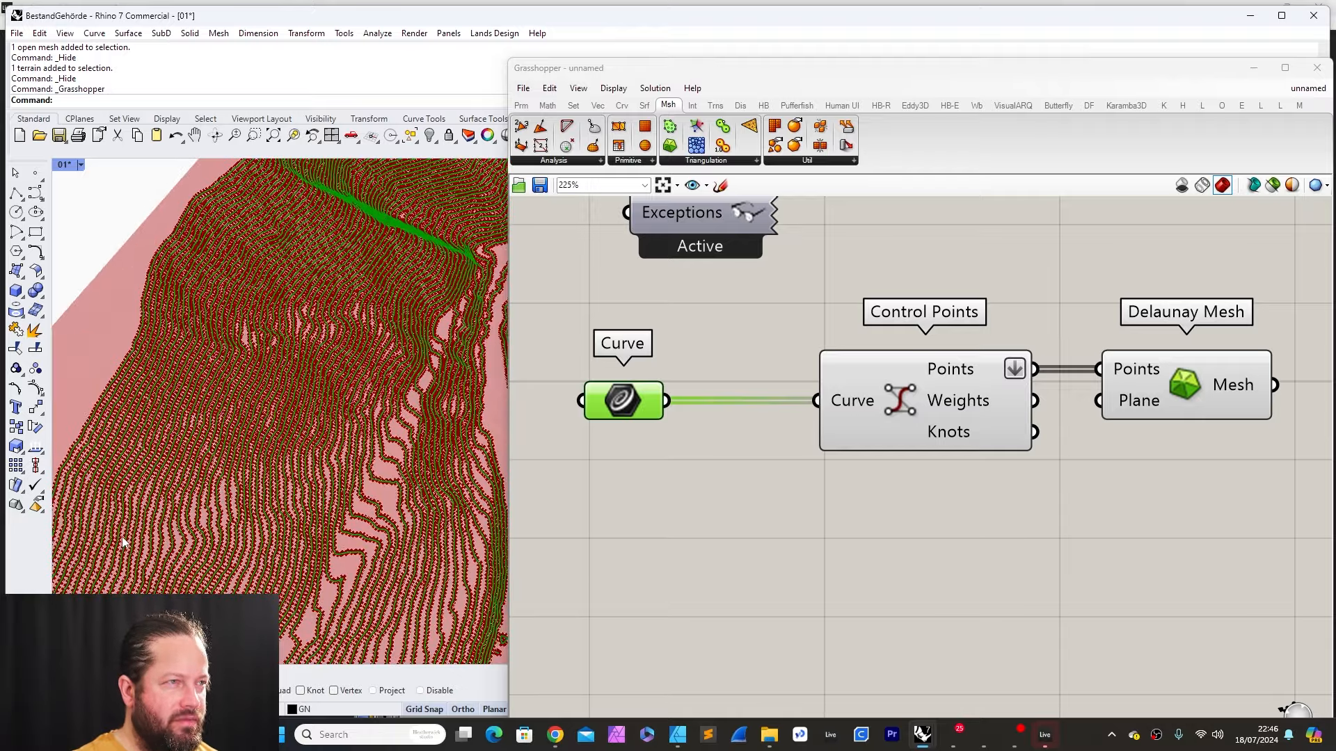
{"action": "scroll", "coordinate": [206, 362], "scroll_direction": "up", "scroll_amount": 6}
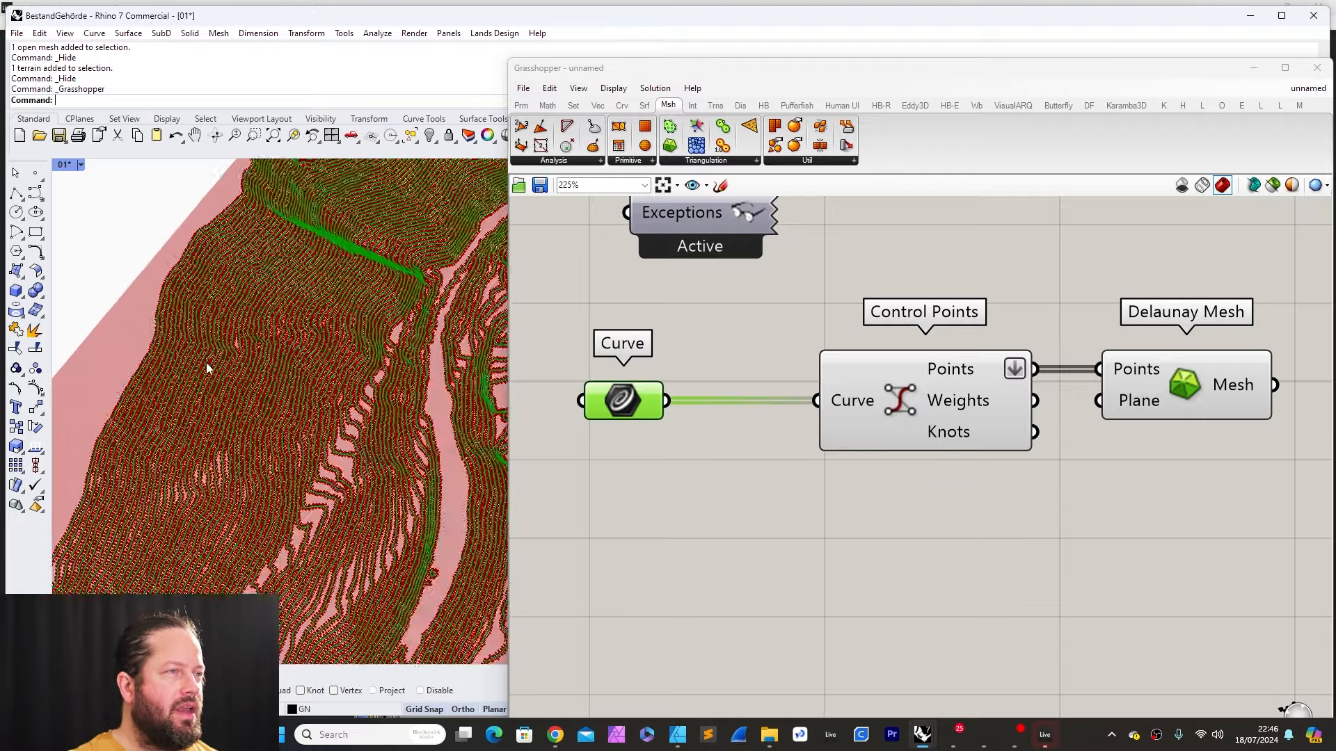
{"action": "scroll", "coordinate": [236, 466], "scroll_direction": "up", "scroll_amount": 3}
{"action": "scroll", "coordinate": [236, 466], "scroll_direction": "down", "scroll_amount": 3}
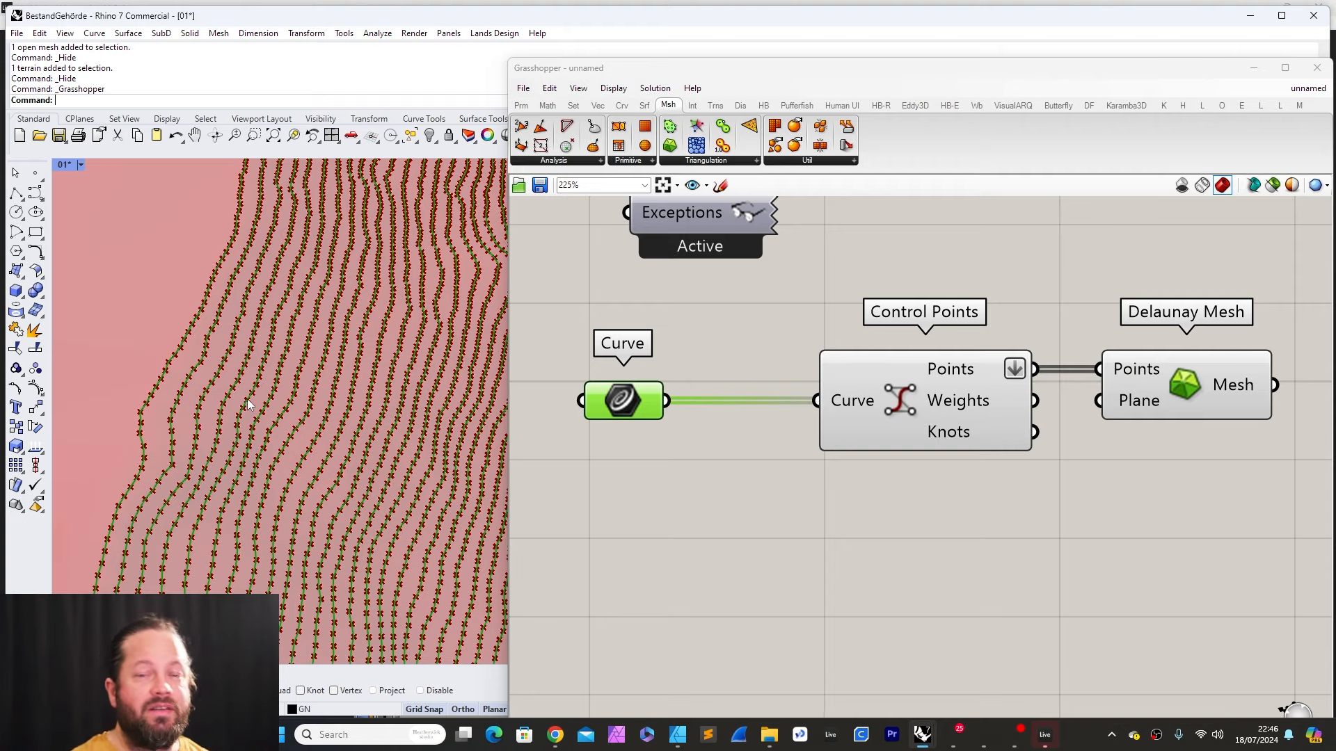
{"action": "right_click_drag", "start_coordinate": [248, 399], "coordinate": [191, 345]}
{"action": "scroll", "coordinate": [195, 345], "scroll_direction": "up", "scroll_amount": 5}
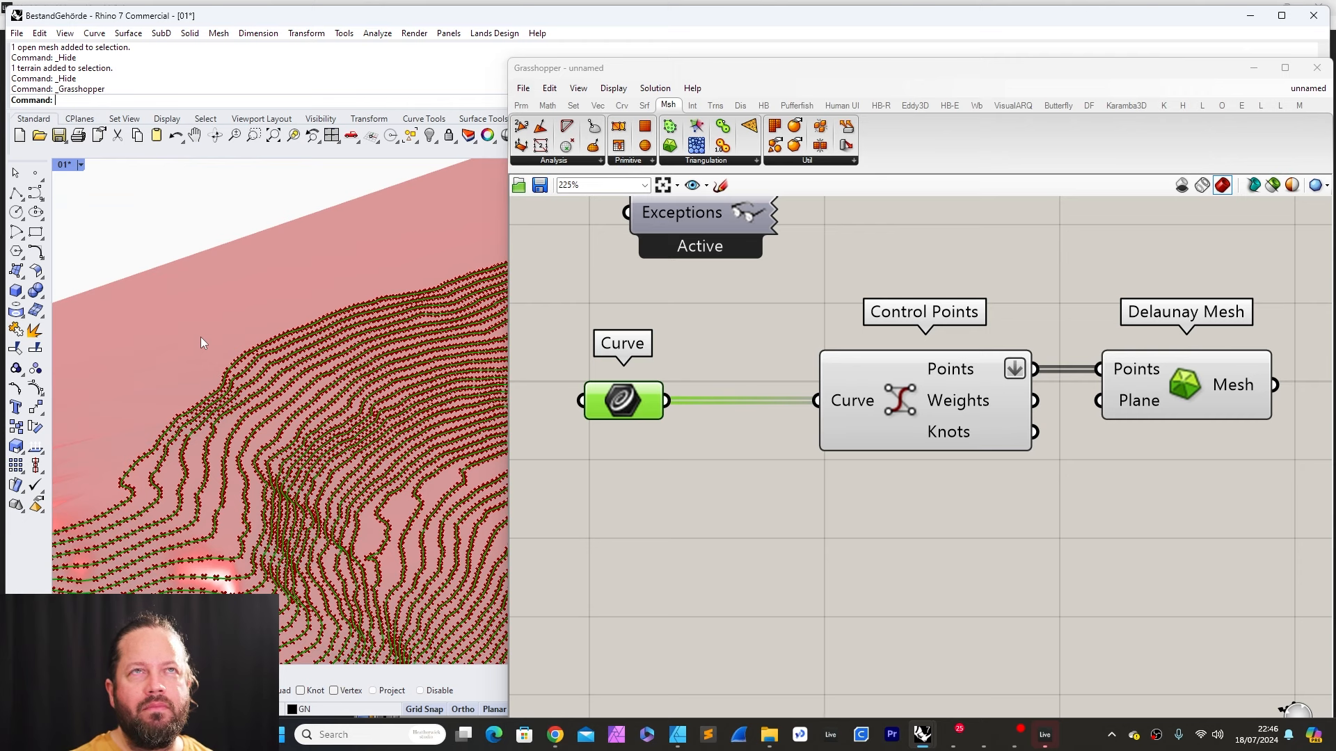
{"action": "scroll", "coordinate": [200, 337], "scroll_direction": "down", "scroll_amount": 6}
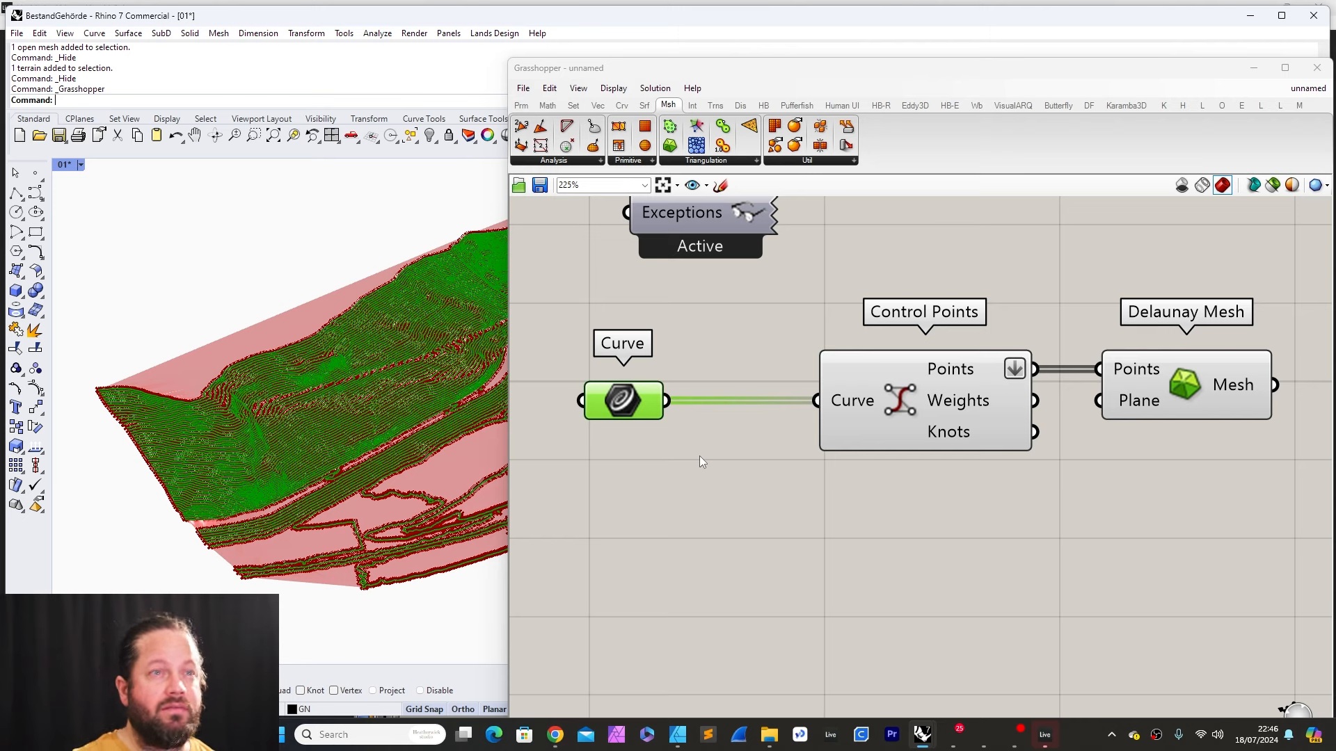
Step: Add a Divide Curve component below Control Points and connect the Curve component to its Curve input
{"action": "left_click_drag", "start_coordinate": [626, 400], "coordinate": [618, 400]}
{"action": "left_click", "coordinate": [616, 298]}
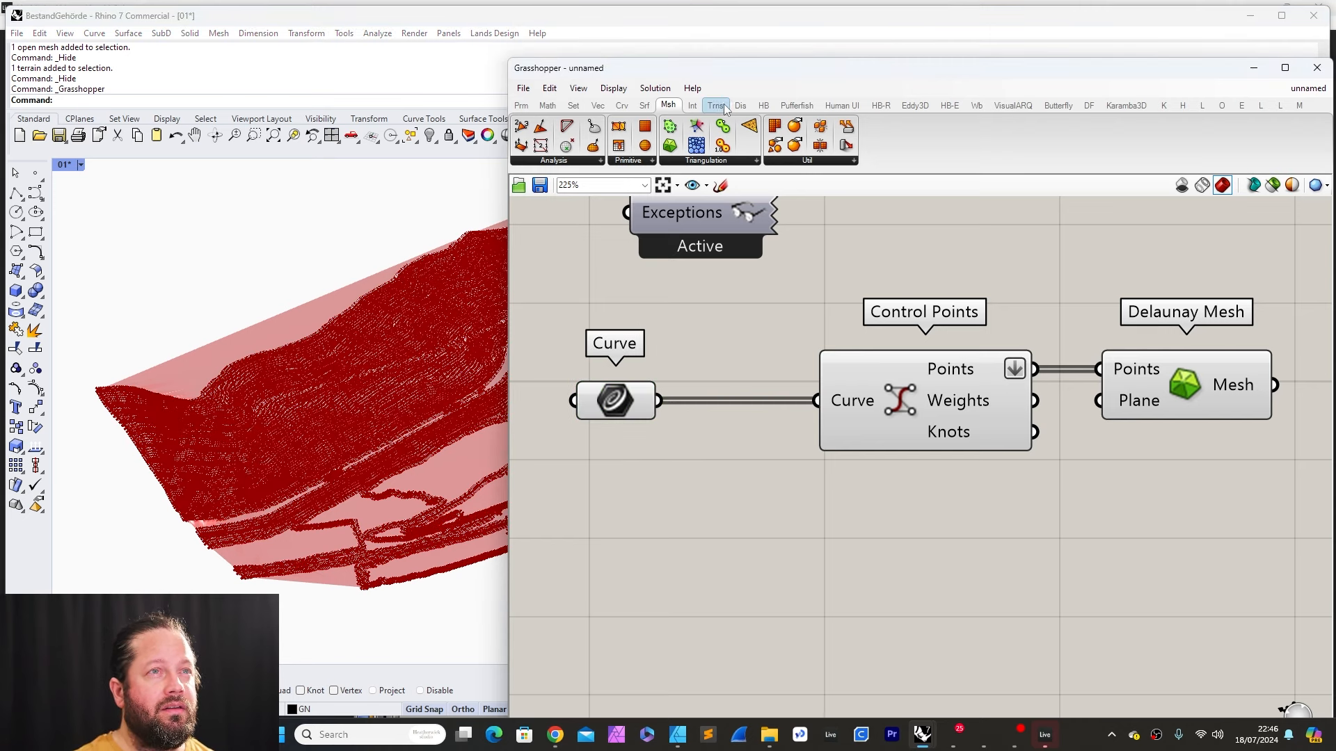
{"action": "double_click", "coordinate": [848, 581]}
{"action": "left_click", "coordinate": [619, 105]}
{"action": "left_click", "coordinate": [654, 160]}
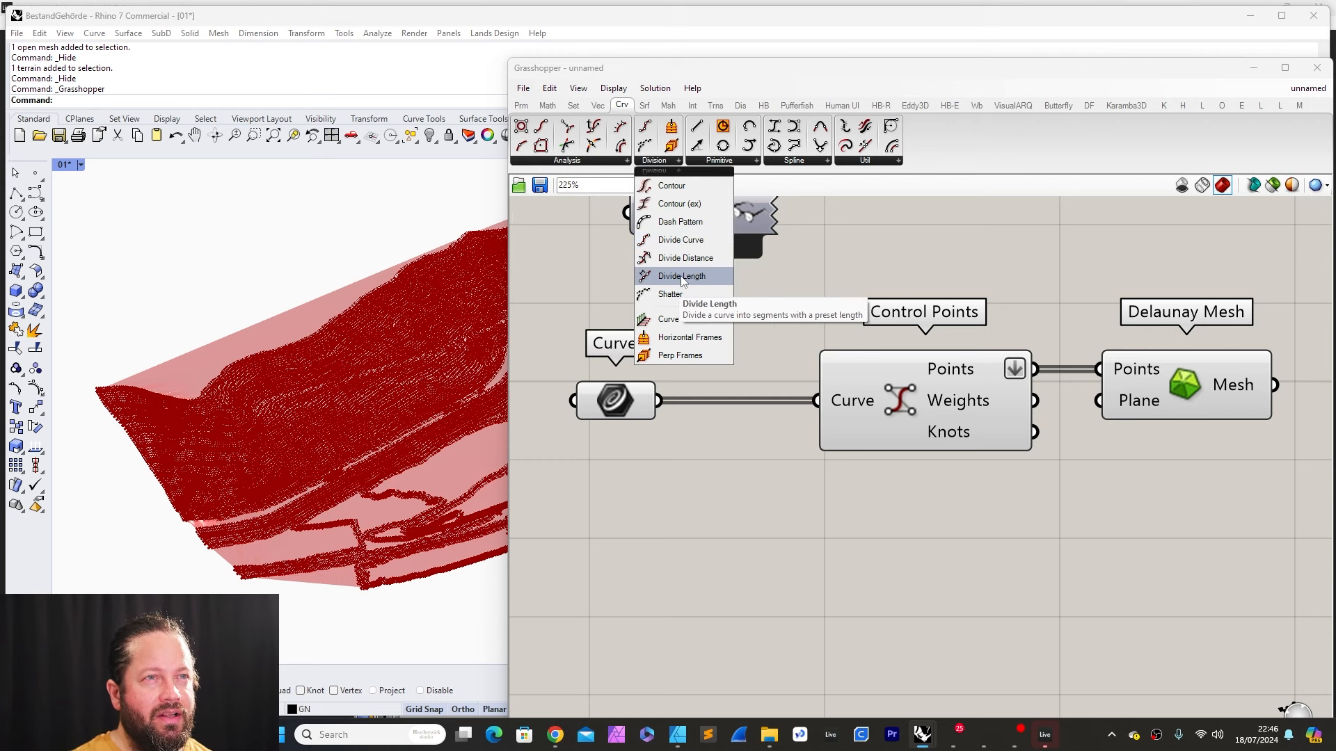
{"action": "left_click_drag", "start_coordinate": [692, 245], "coordinate": [919, 599]}
{"action": "left_click", "coordinate": [1062, 610]}
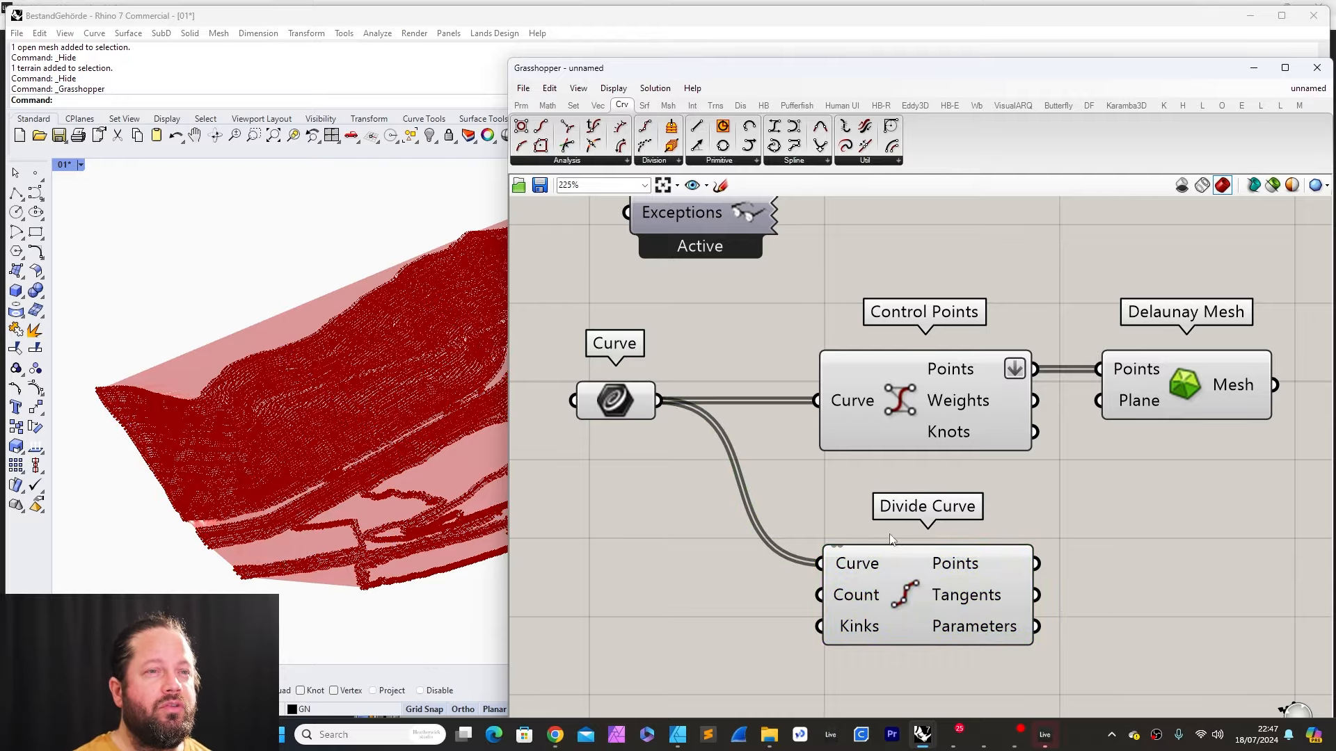
{"action": "left_click_drag", "start_coordinate": [891, 539], "coordinate": [896, 549]}
Step: Turn off the previews of Delaunay Mesh and Control Points to isolate the Divide Curve points on the contour lines
{"action": "right_click_drag", "start_coordinate": [390, 341], "coordinate": [276, 344]}
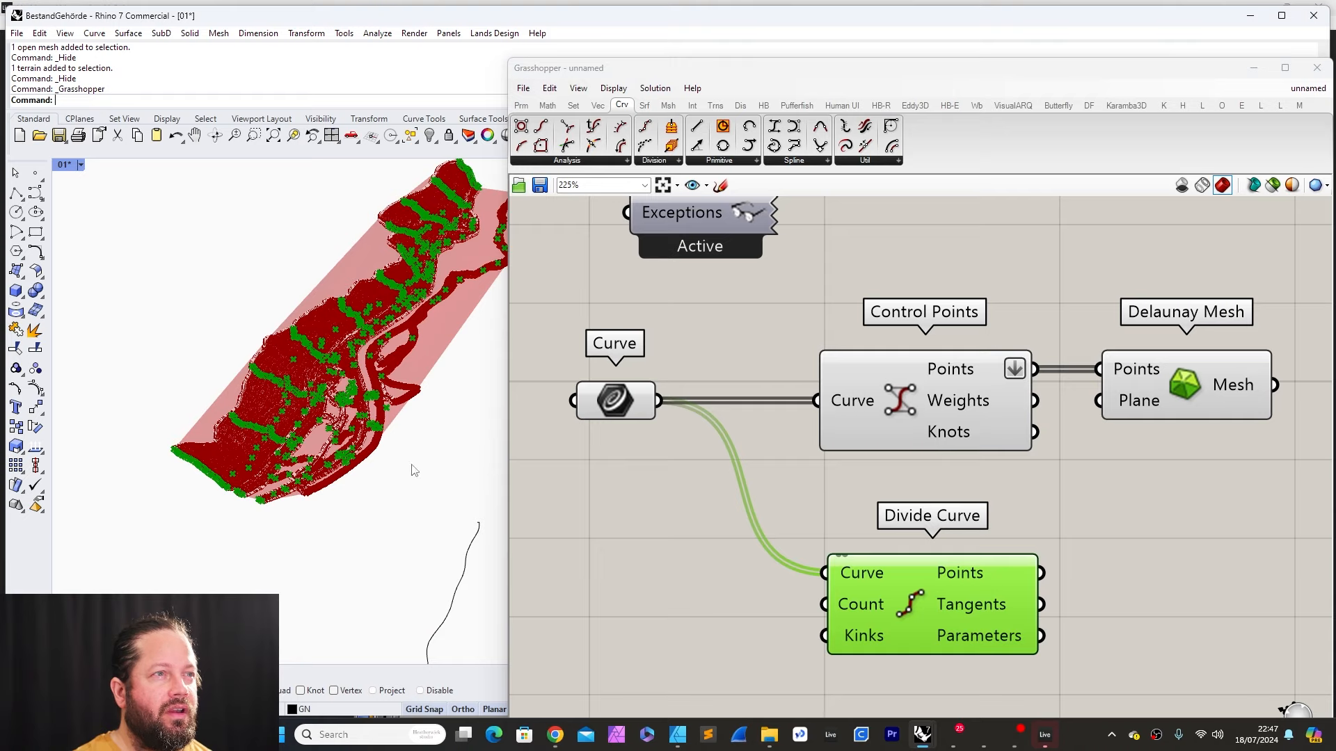
{"action": "scroll", "coordinate": [296, 409], "scroll_direction": "up", "scroll_amount": 5}
{"action": "right_click", "coordinate": [1125, 360]}
{"action": "left_click", "coordinate": [1182, 390]}
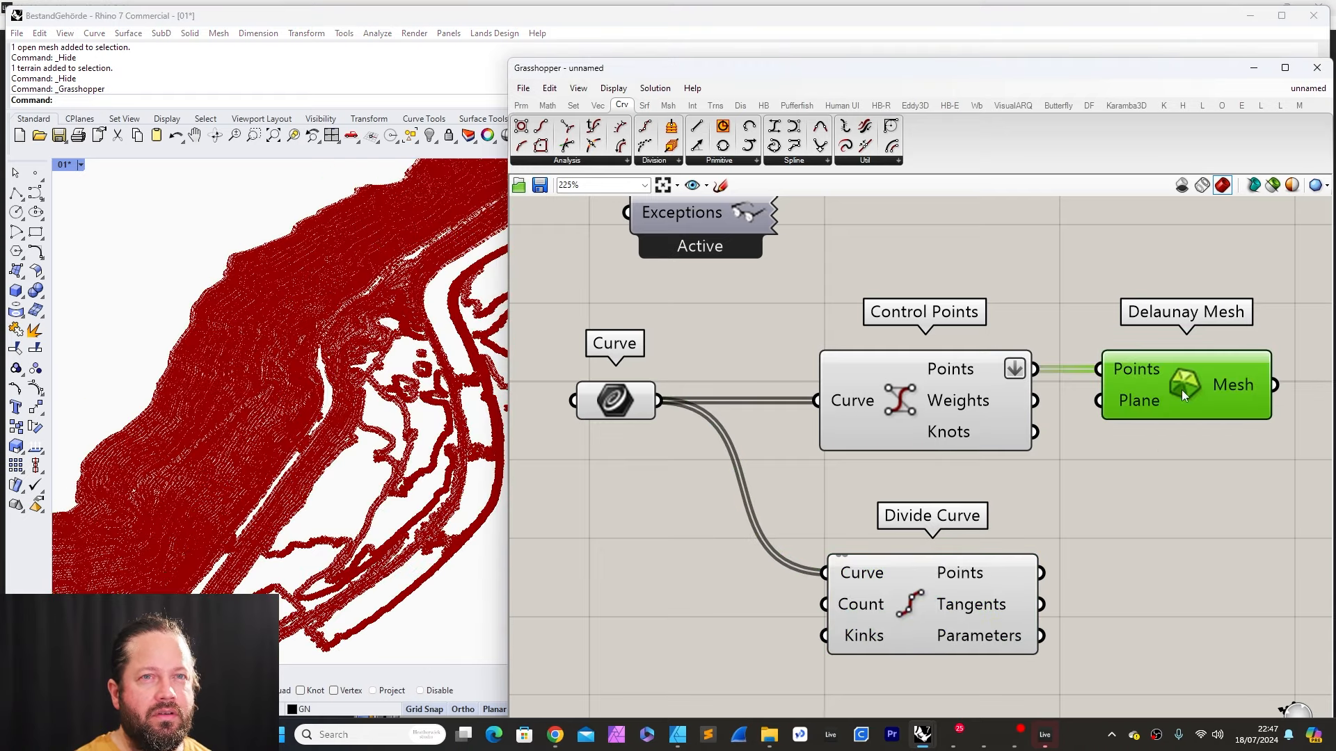
{"action": "left_click", "coordinate": [852, 391]}
{"action": "scroll", "coordinate": [427, 327], "scroll_direction": "up", "scroll_amount": 5}
{"action": "scroll", "coordinate": [428, 327], "scroll_direction": "up", "scroll_amount": 5}
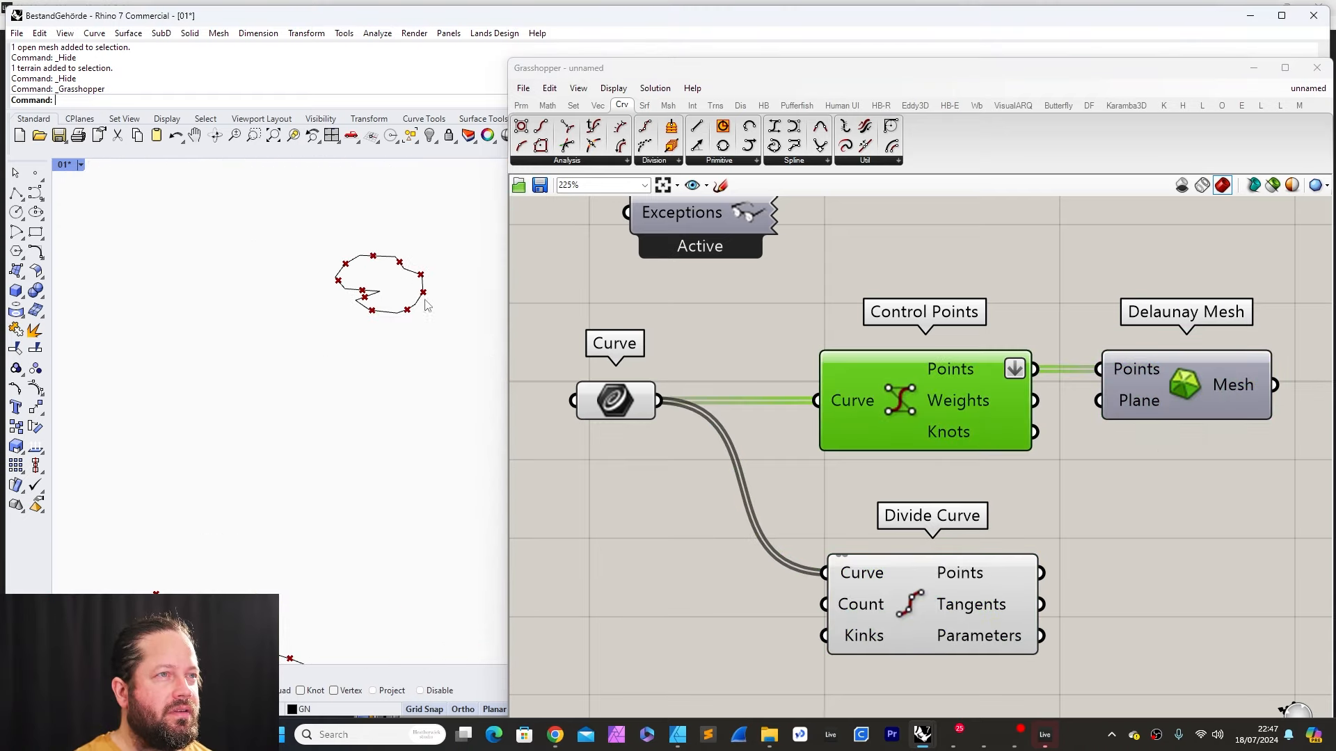
{"action": "scroll", "coordinate": [411, 348], "scroll_direction": "up", "scroll_amount": 3}
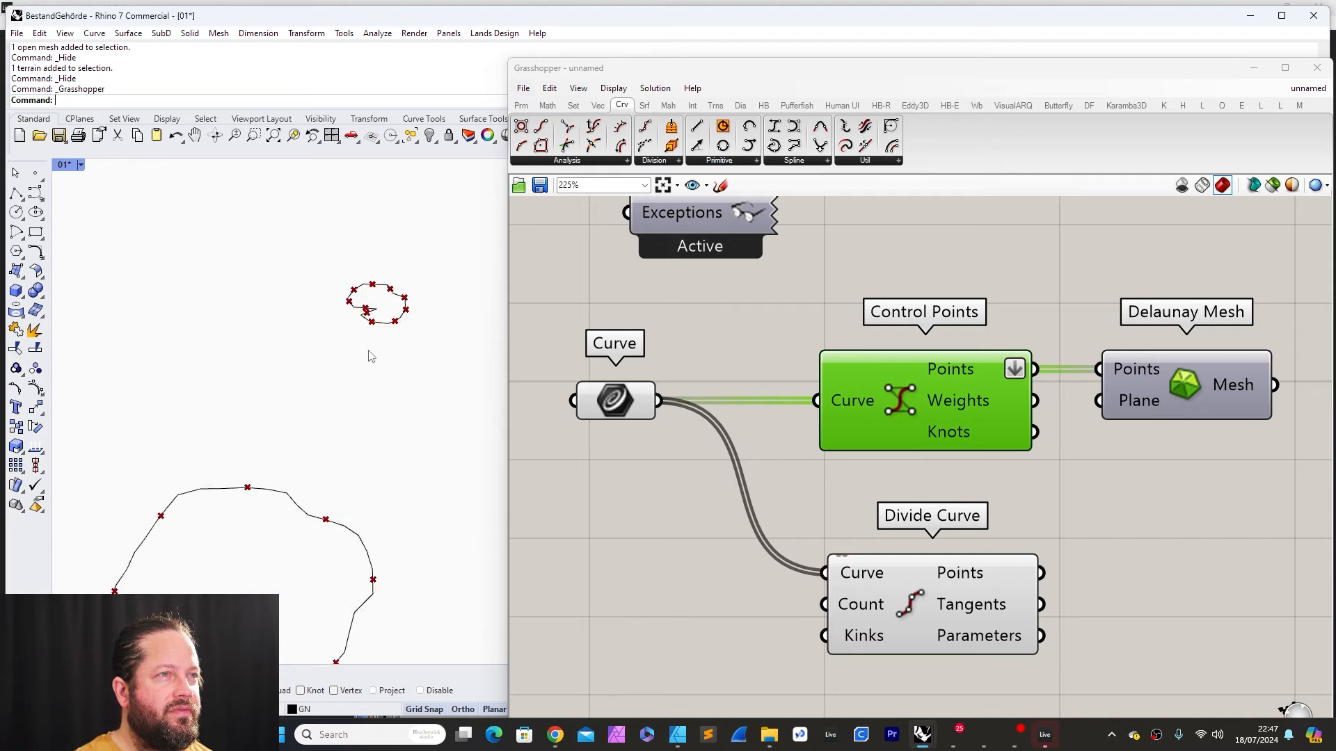
Step: Shift the Divide Curve component aside and examine how its points are distributed on long and short contour lines
{"action": "scroll", "coordinate": [261, 357], "scroll_direction": "down", "scroll_amount": 8}
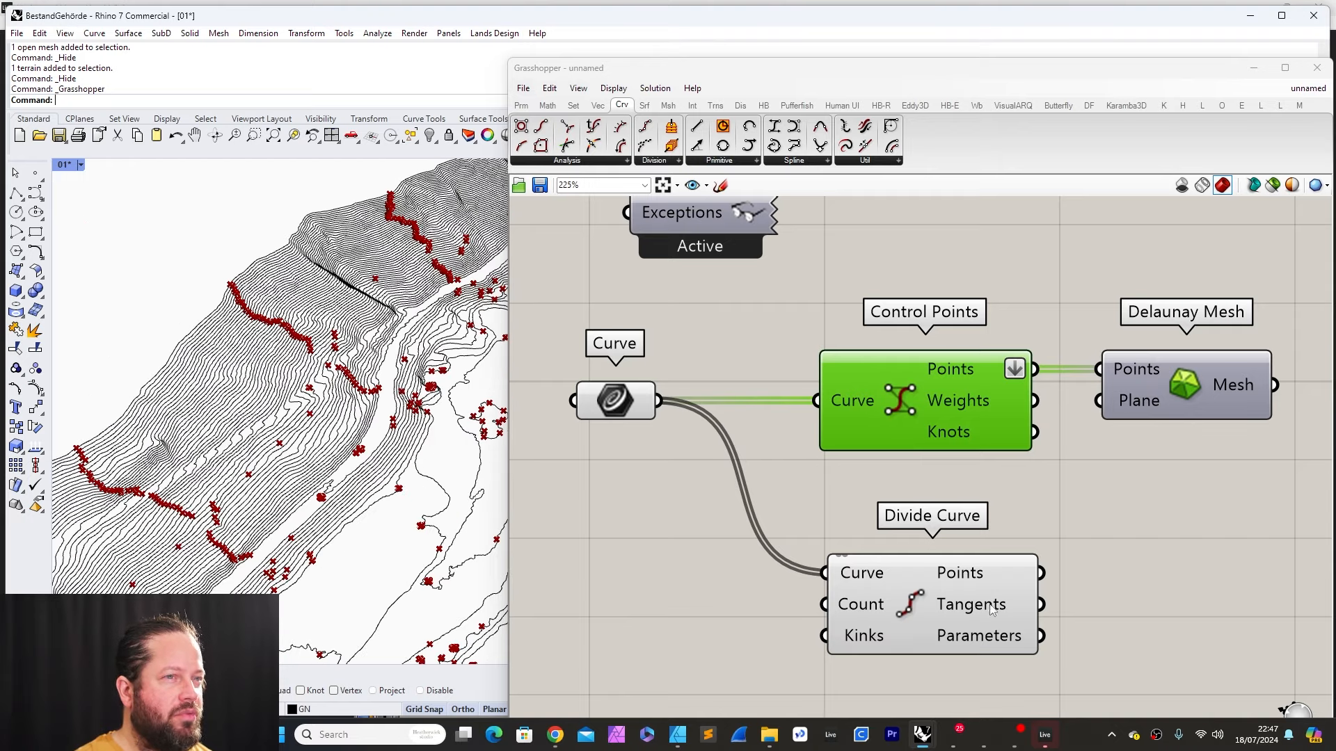
{"action": "left_click_drag", "start_coordinate": [991, 610], "coordinate": [1109, 600]}
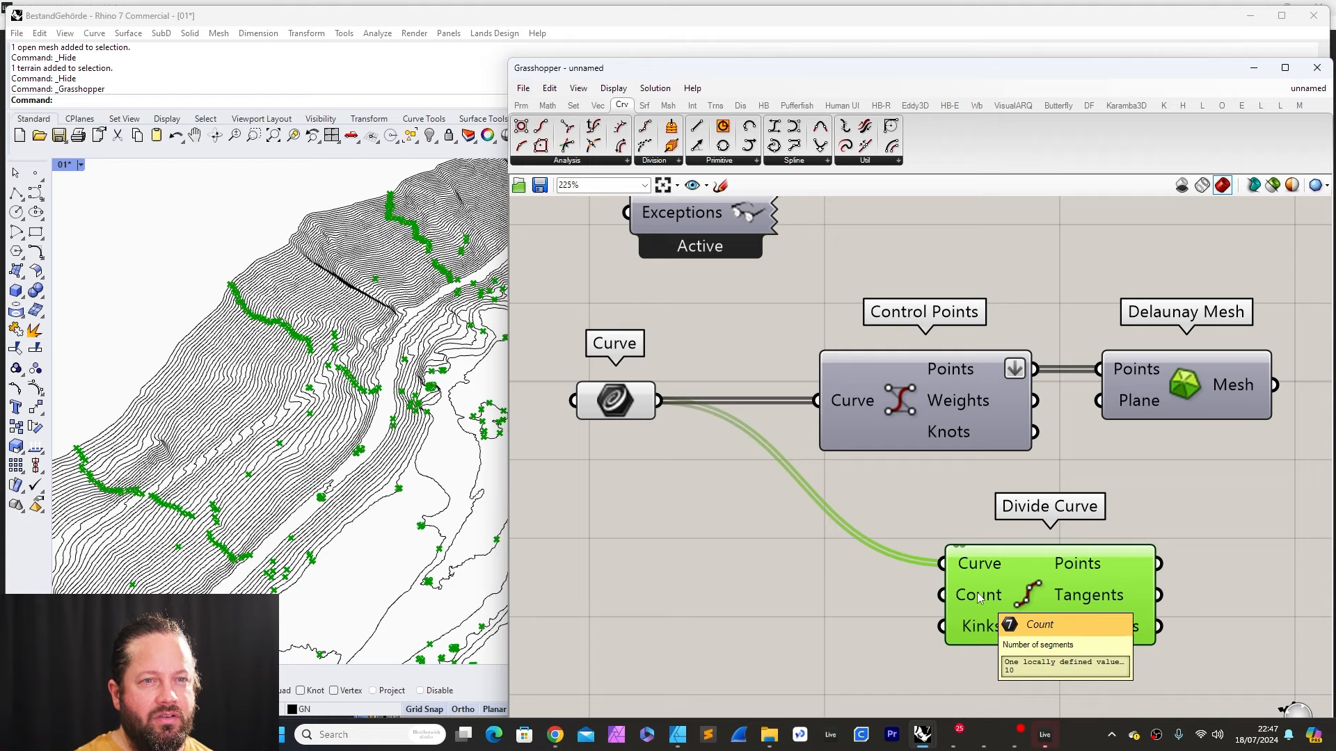
{"action": "scroll", "coordinate": [324, 487], "scroll_direction": "down", "scroll_amount": 7}
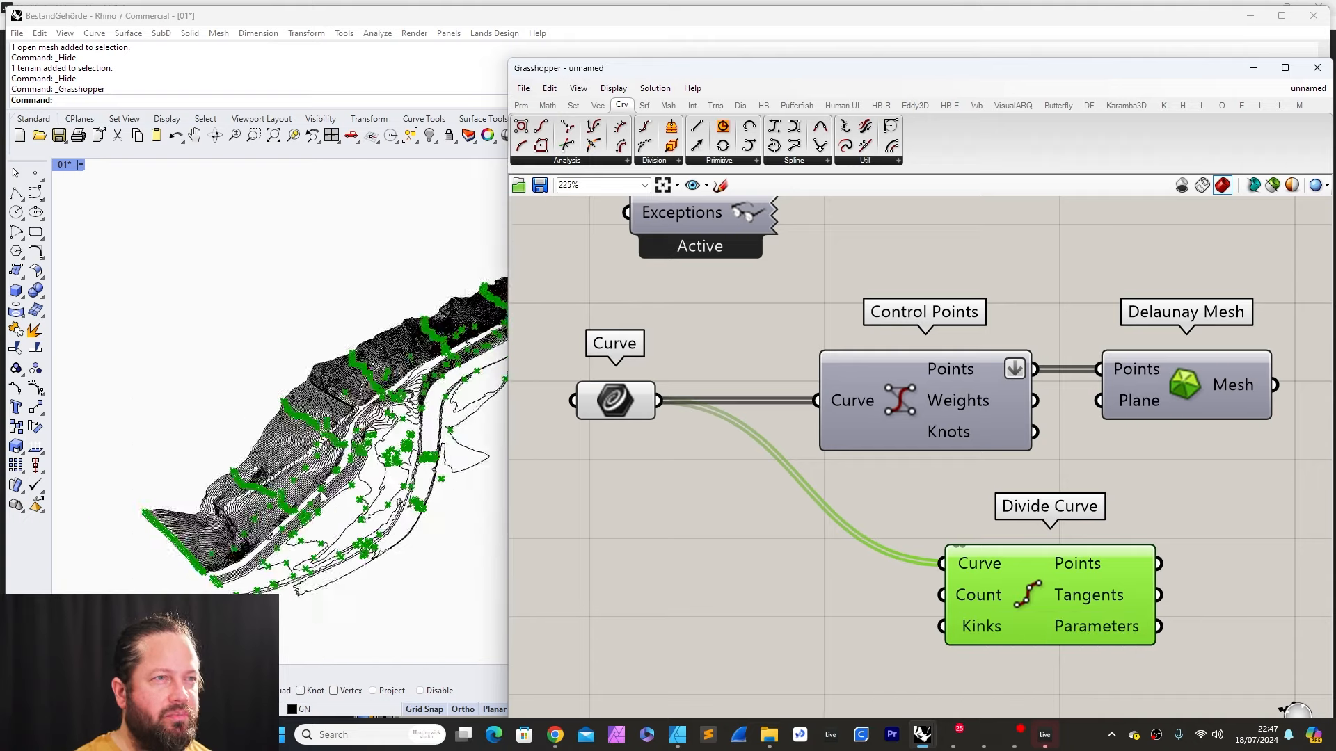
{"action": "scroll", "coordinate": [403, 441], "scroll_direction": "up", "scroll_amount": 12}
{"action": "scroll", "coordinate": [403, 441], "scroll_direction": "up", "scroll_amount": 5}
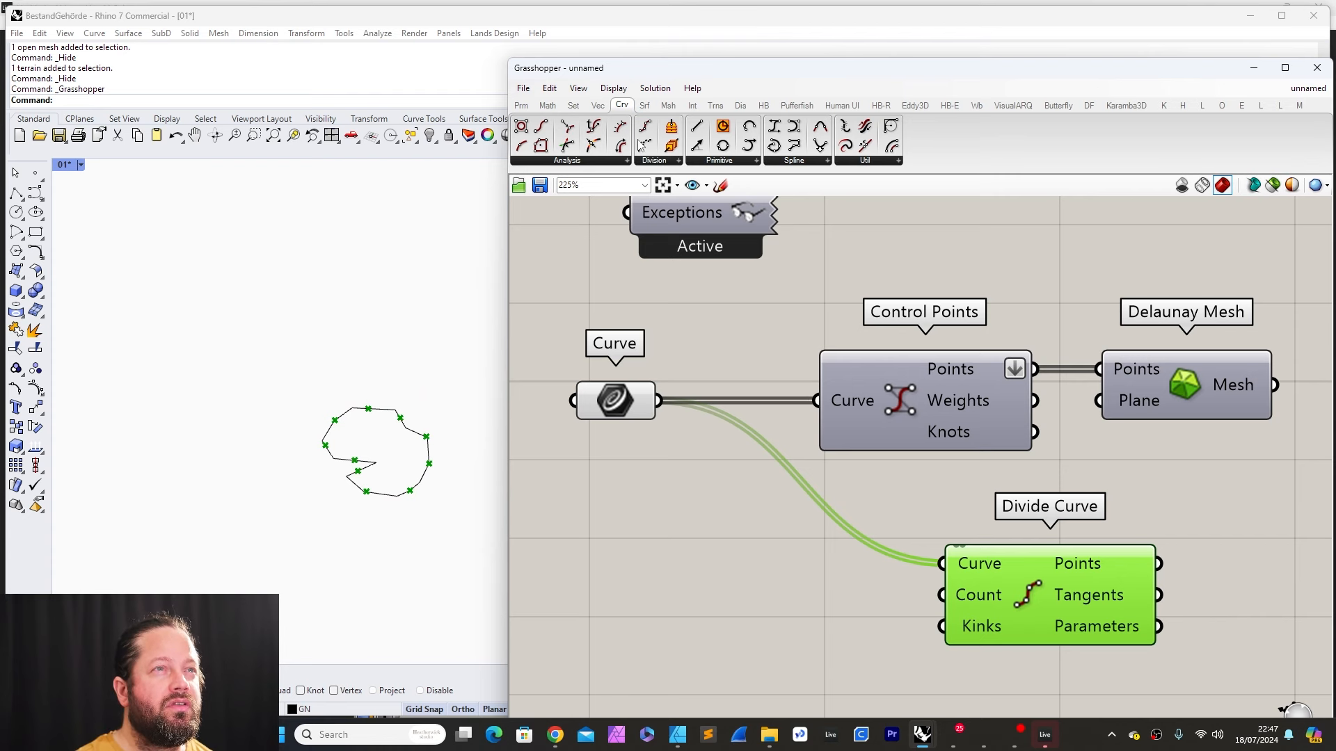
Step: Add Divide Distance and Divide Length components and arrange them below Divide Curve
{"action": "left_click", "coordinate": [654, 160]}
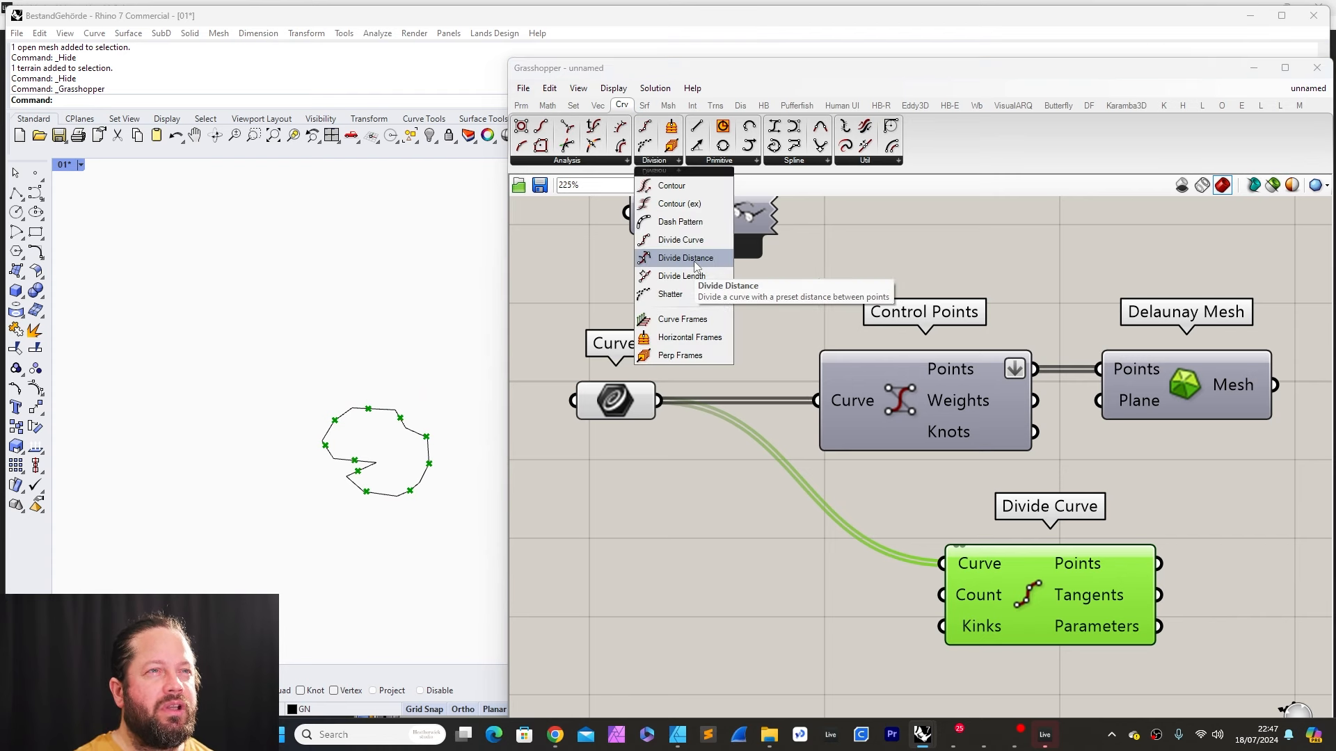
{"action": "left_click_drag", "start_coordinate": [705, 267], "coordinate": [862, 623]}
{"action": "scroll", "coordinate": [863, 623], "scroll_direction": "down", "scroll_amount": 2}
{"action": "left_click", "coordinate": [645, 160]}
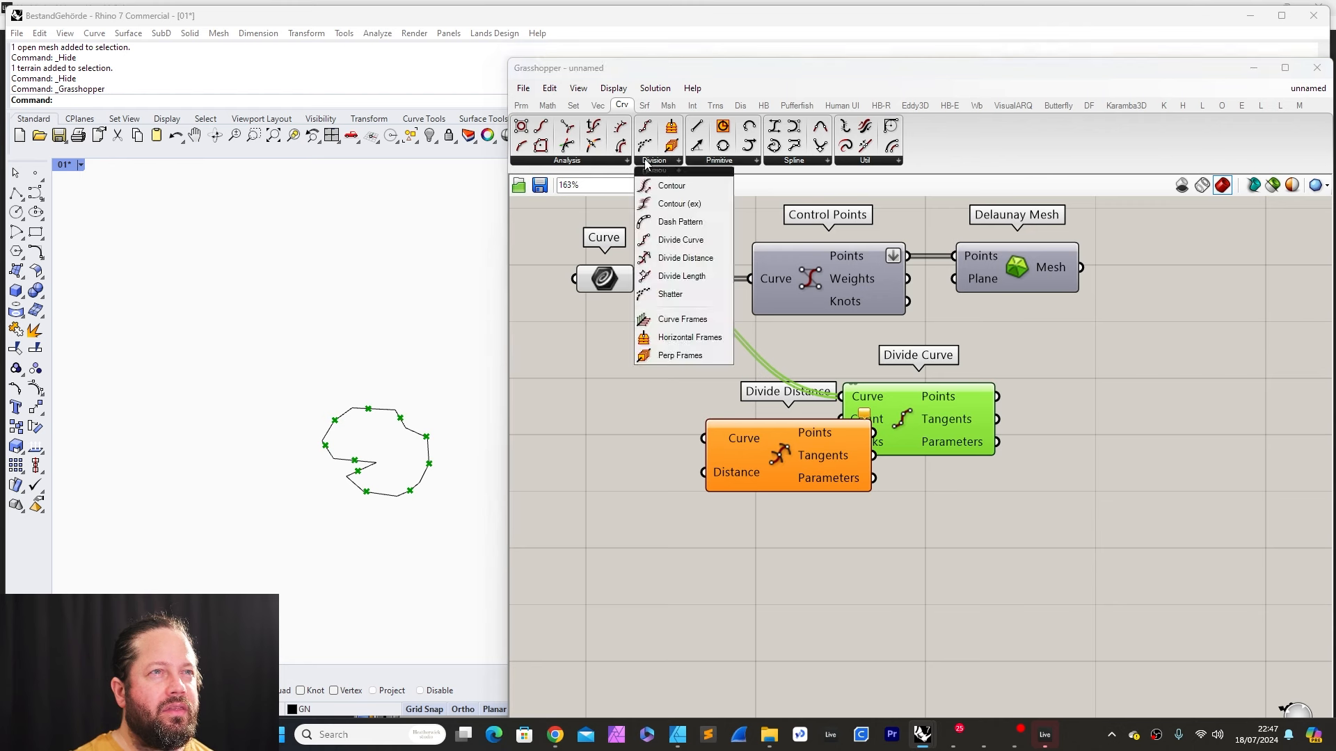
{"action": "left_click_drag", "start_coordinate": [678, 277], "coordinate": [833, 567]}
{"action": "left_click_drag", "start_coordinate": [820, 479], "coordinate": [938, 502]}
{"action": "left_click_drag", "start_coordinate": [908, 550], "coordinate": [902, 586]}
{"action": "left_click_drag", "start_coordinate": [922, 473], "coordinate": [917, 507]}
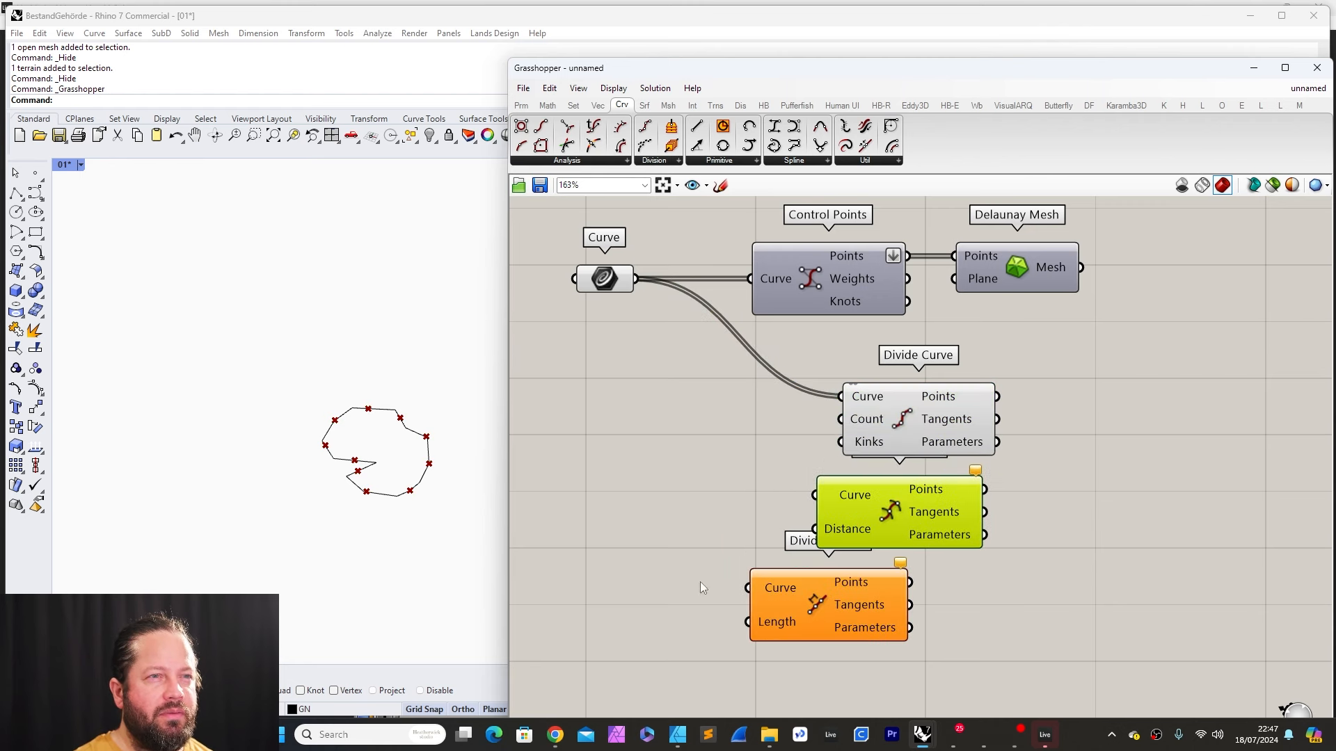
{"action": "left_click_drag", "start_coordinate": [844, 607], "coordinate": [845, 620]}
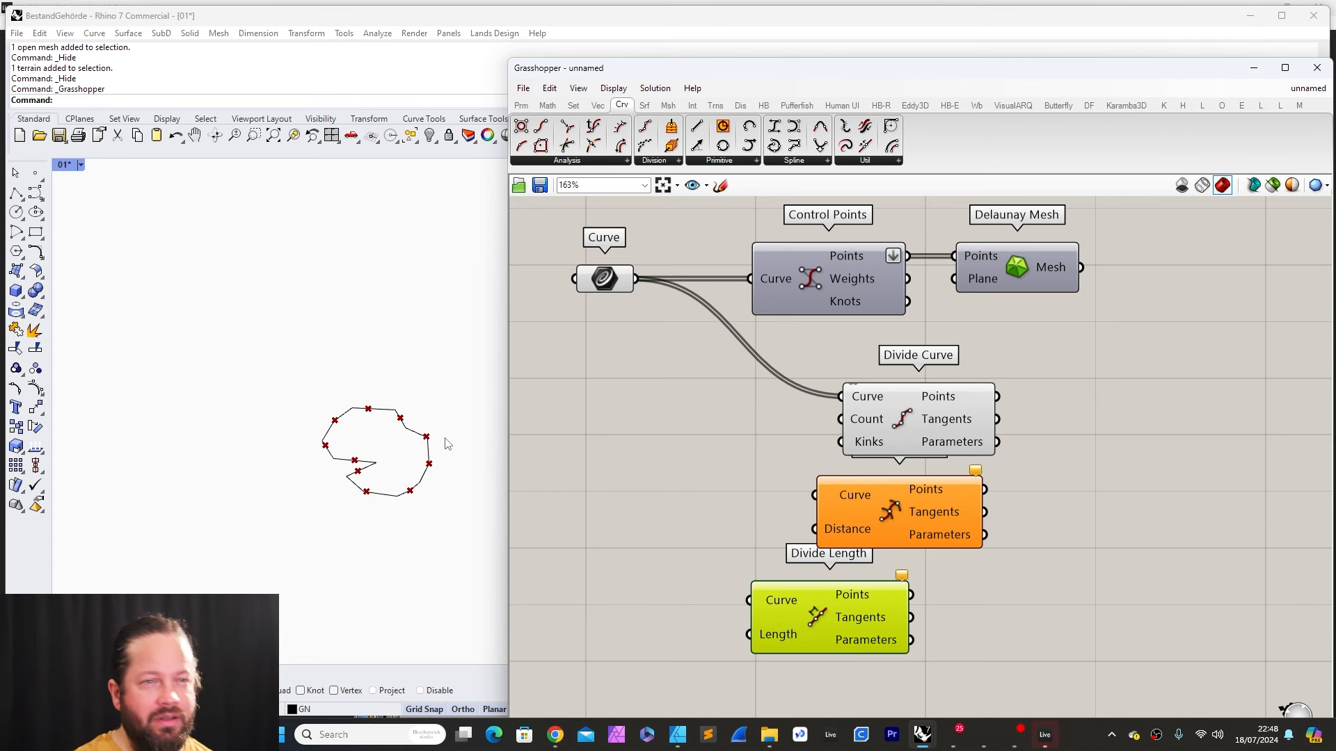
Step: Connect the Curve component to Divide Length's Curve input and delete the Divide Distance component
{"action": "left_click_drag", "start_coordinate": [803, 603], "coordinate": [866, 602]}
{"action": "left_click_drag", "start_coordinate": [636, 279], "coordinate": [813, 601]}
{"action": "left_click", "coordinate": [869, 513]}
{"action": "key", "text": "Delete"}
Step: Create a number slider with value 7 and connect it to Divide Length's Length input
{"action": "double_click", "coordinate": [689, 653]}
{"action": "type", "text": "7"}
{"action": "key", "text": "Return"}
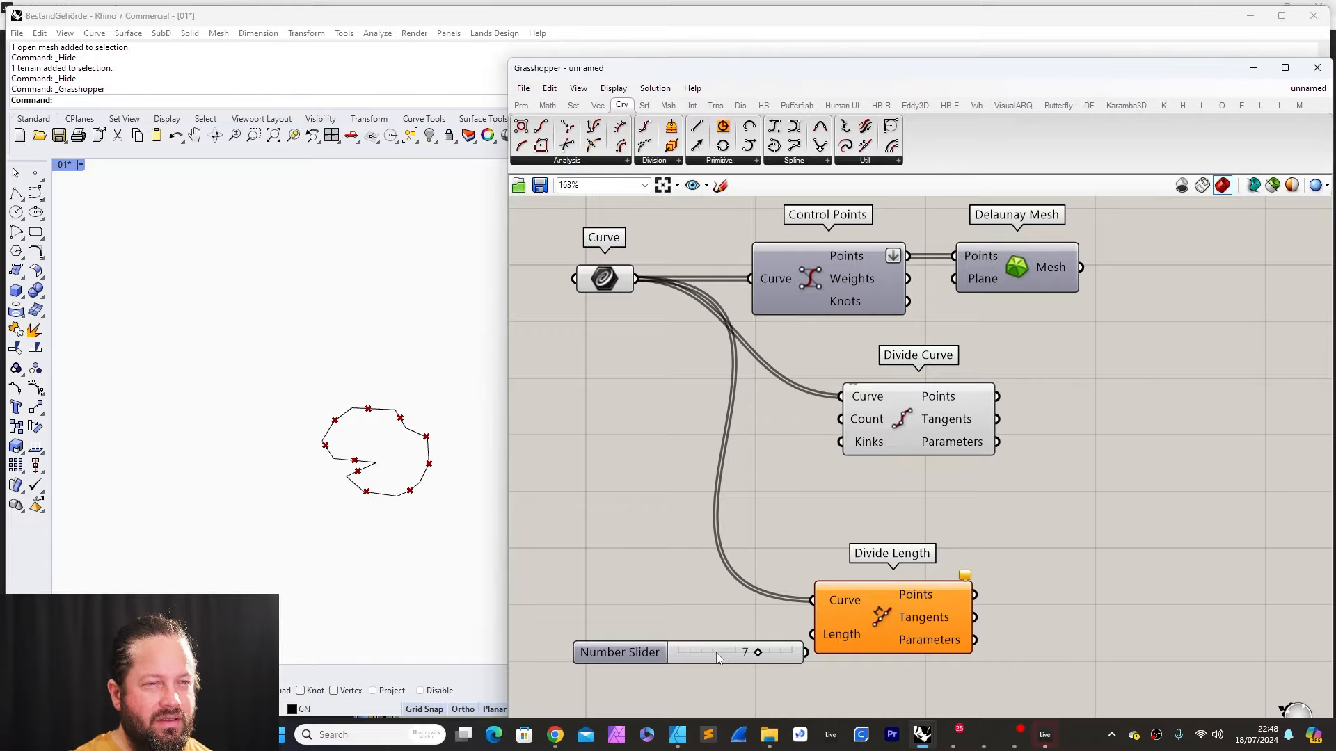
{"action": "left_click_drag", "start_coordinate": [716, 652], "coordinate": [632, 617]}
{"action": "left_click_drag", "start_coordinate": [722, 617], "coordinate": [813, 634]}
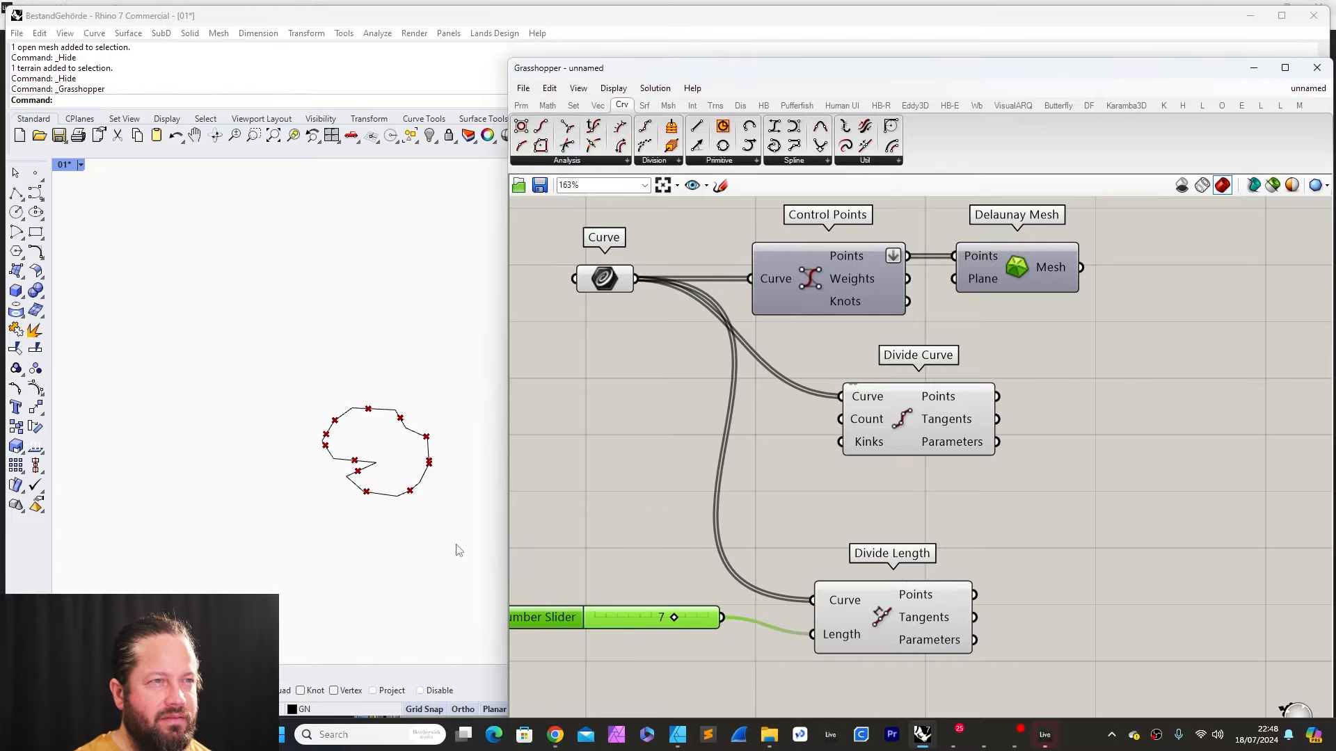
Step: Examine the spacing of the Divide Length points on the dense slope contours and the small closed curves
{"action": "scroll", "coordinate": [244, 510], "scroll_direction": "down", "scroll_amount": 10}
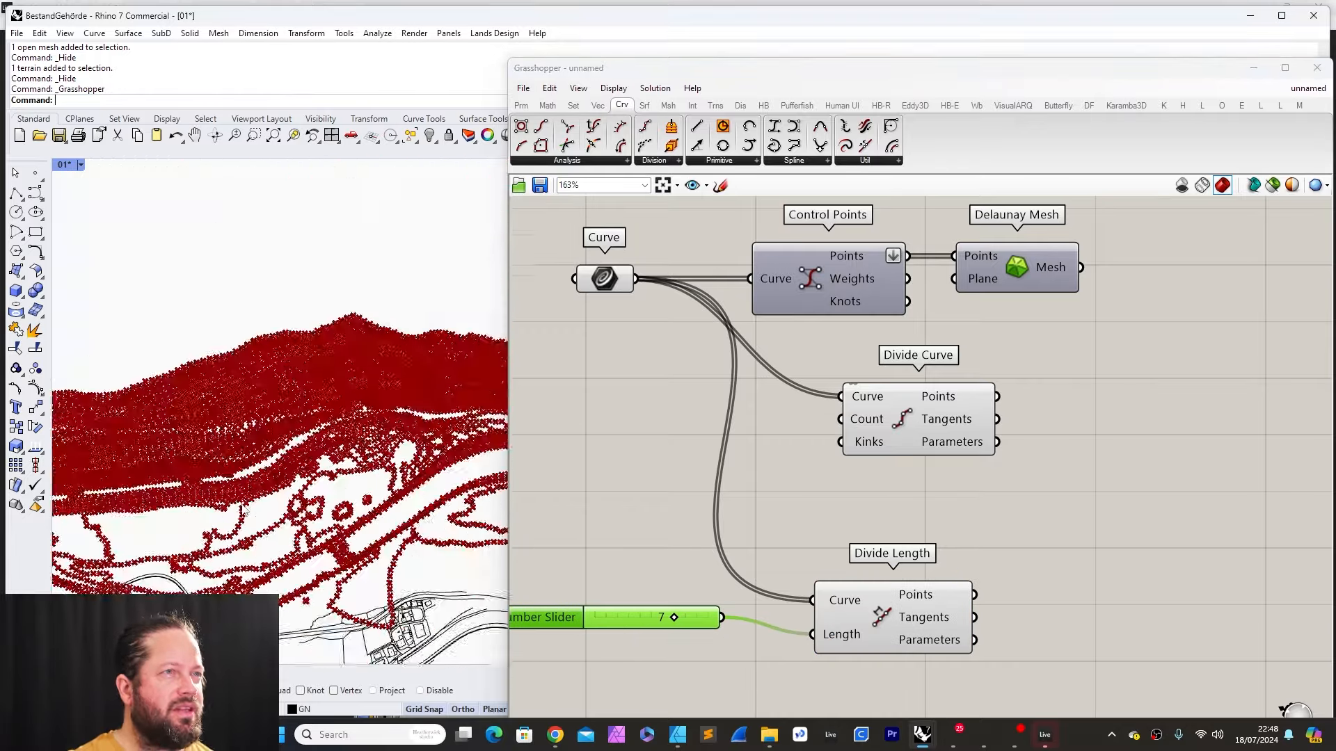
{"action": "scroll", "coordinate": [244, 510], "scroll_direction": "up", "scroll_amount": 5}
{"action": "scroll", "coordinate": [212, 364], "scroll_direction": "down", "scroll_amount": 3}
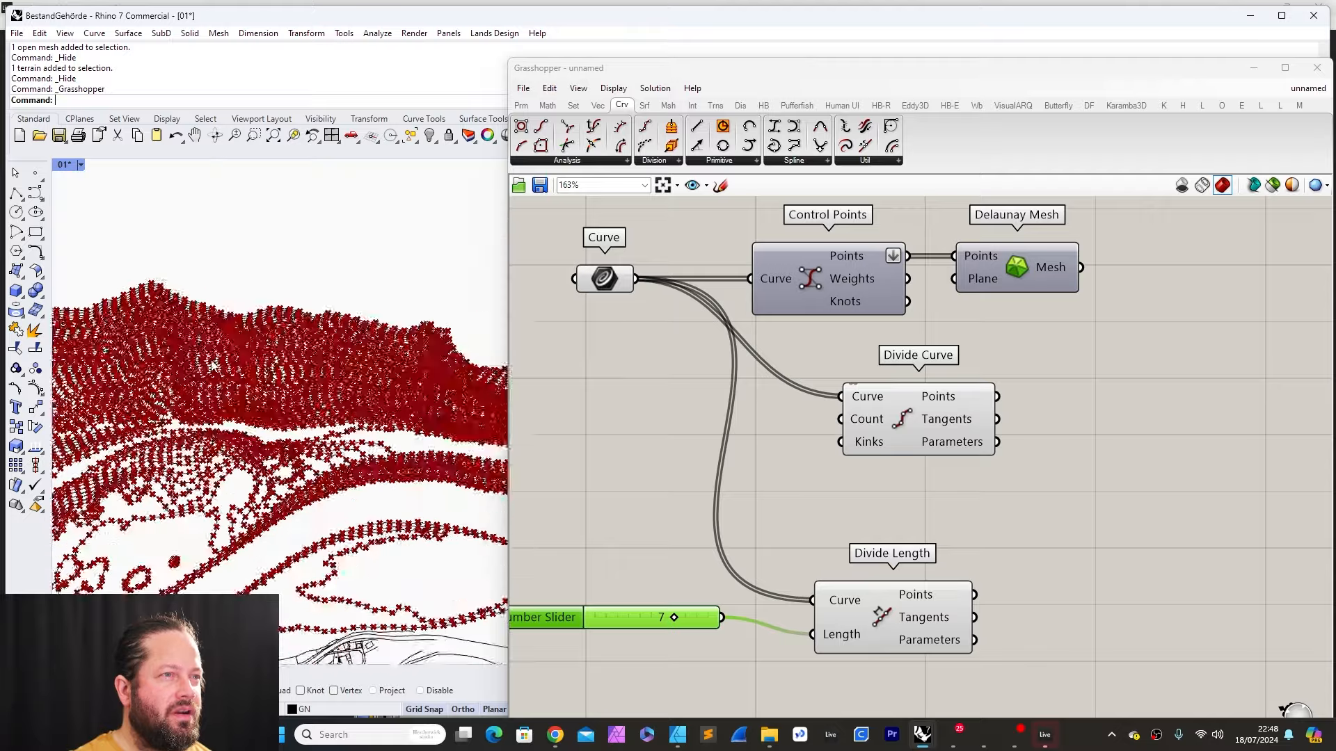
{"action": "scroll", "coordinate": [321, 554], "scroll_direction": "up", "scroll_amount": 5}
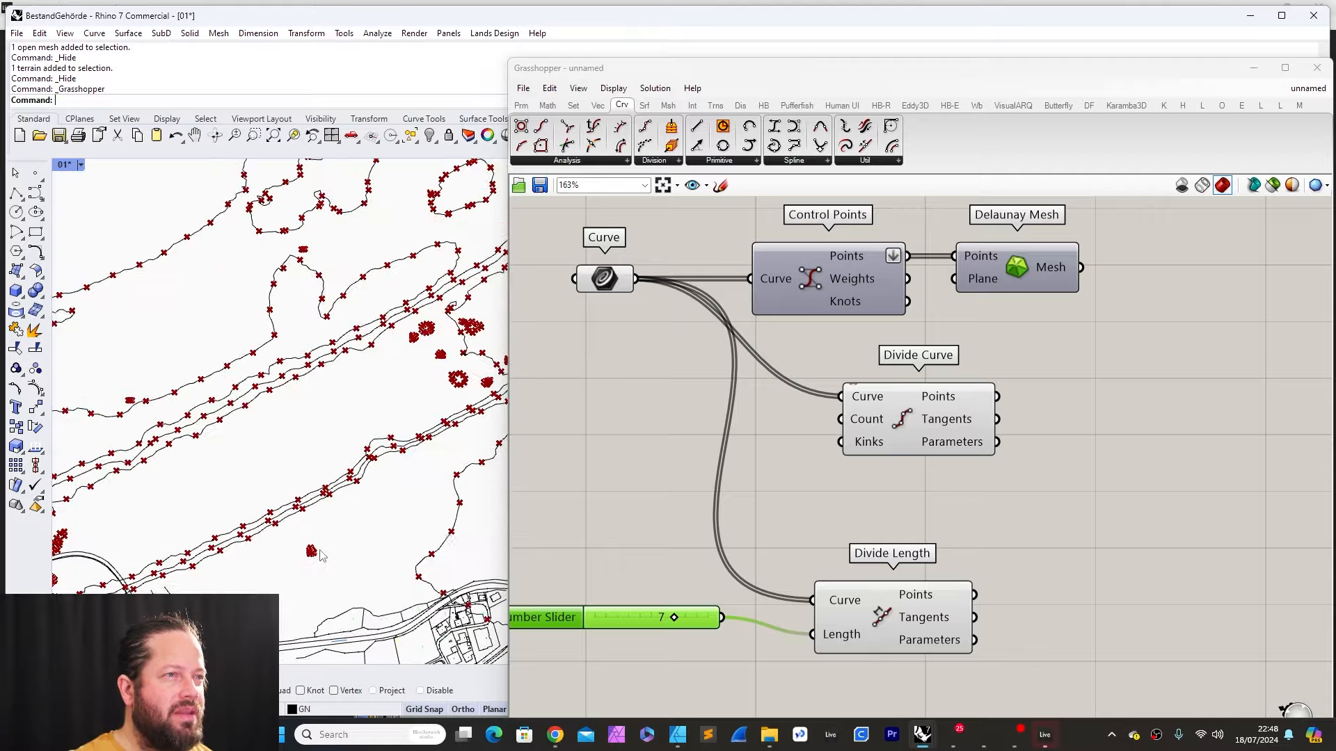
{"action": "scroll", "coordinate": [388, 491], "scroll_direction": "up", "scroll_amount": 5}
{"action": "scroll", "coordinate": [378, 265], "scroll_direction": "up", "scroll_amount": 4}
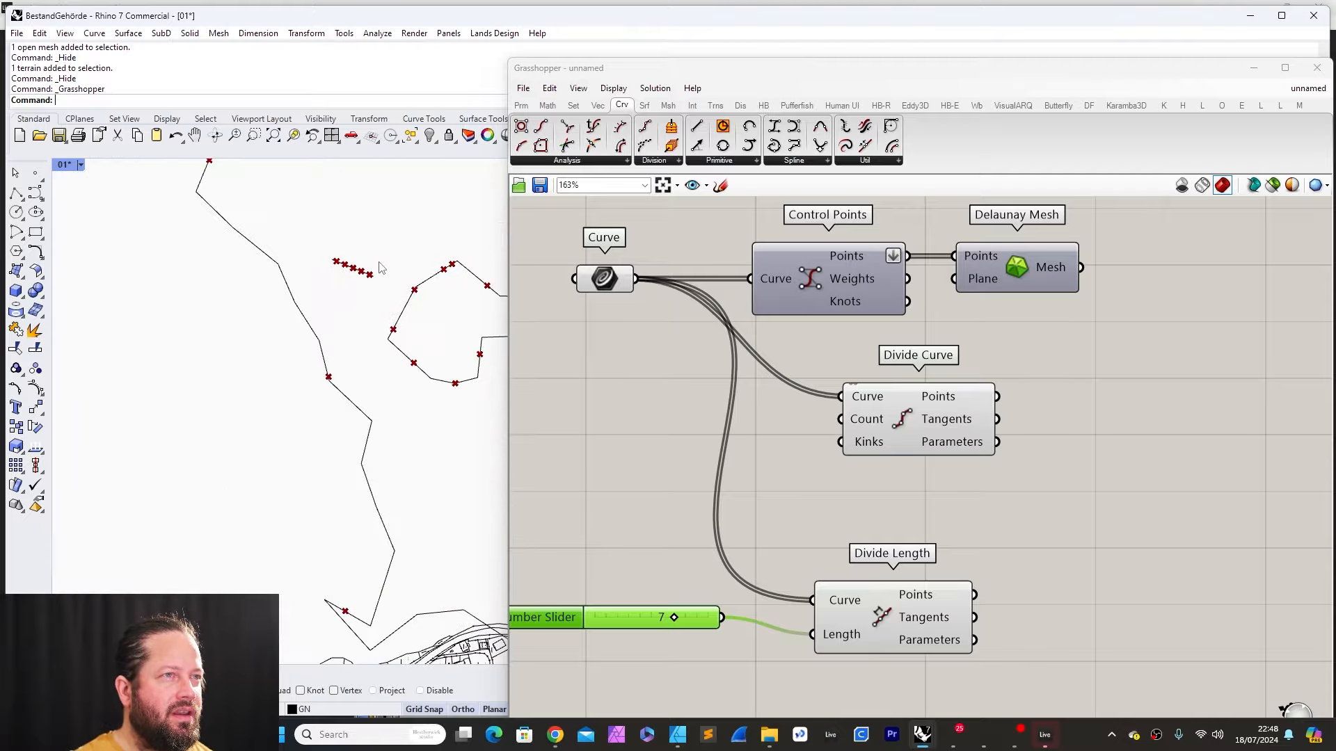
{"action": "scroll", "coordinate": [304, 337], "scroll_direction": "down", "scroll_amount": 6}
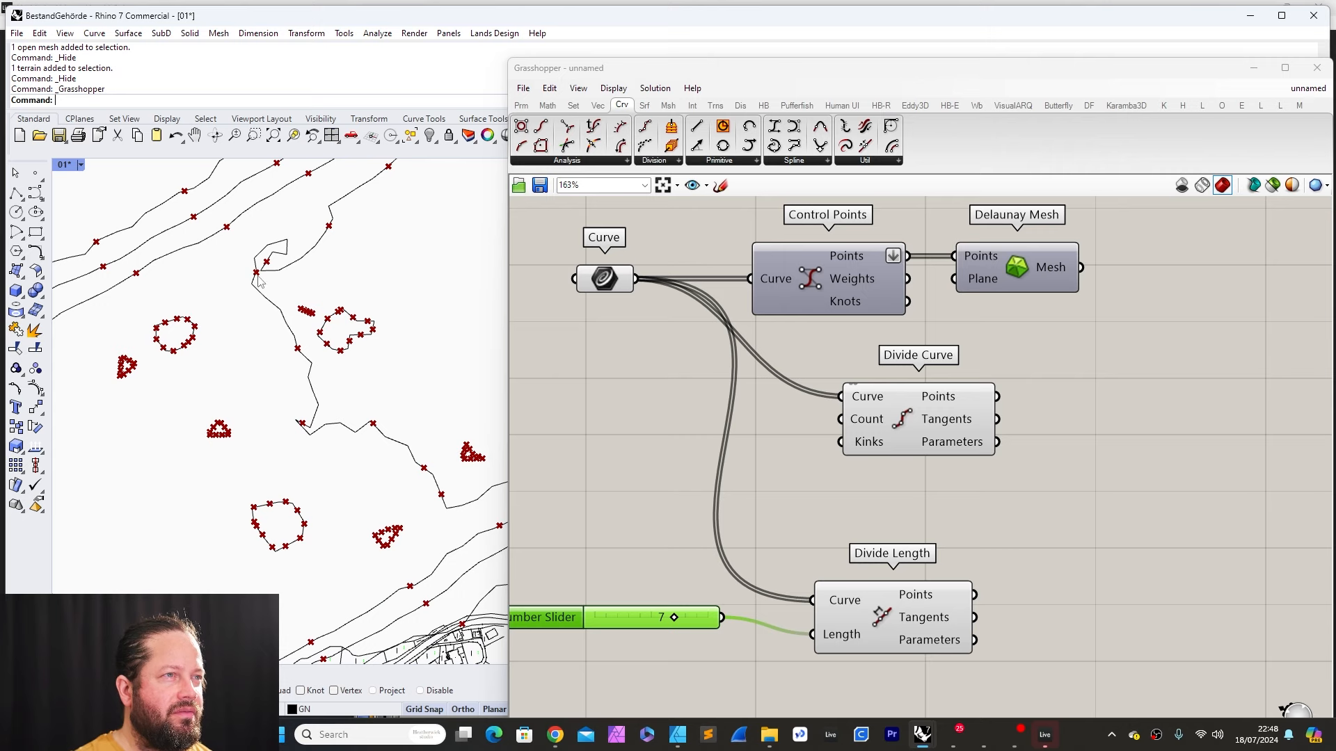
{"action": "scroll", "coordinate": [272, 264], "scroll_direction": "down", "scroll_amount": 5}
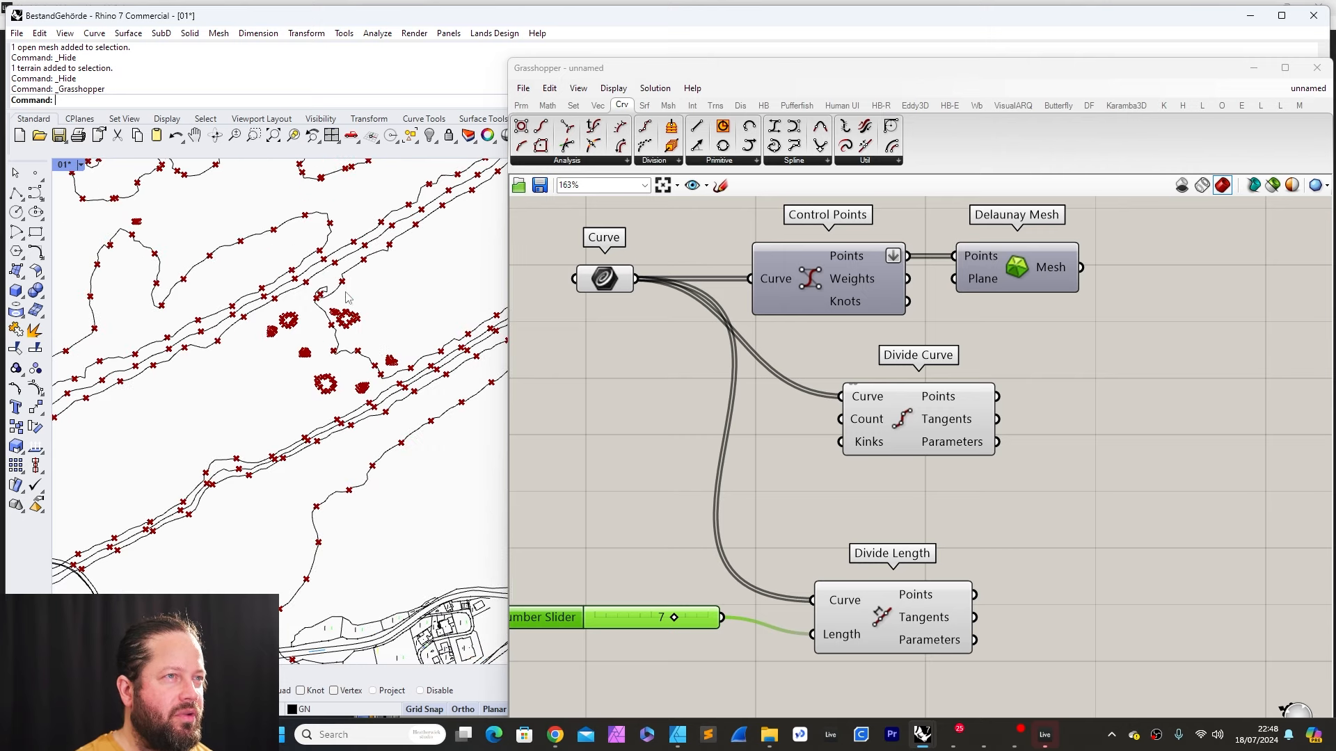
Step: Set the division length slider to 10 and compare the point spacing on short and long contours
{"action": "left_click_drag", "start_coordinate": [674, 618], "coordinate": [708, 617]}
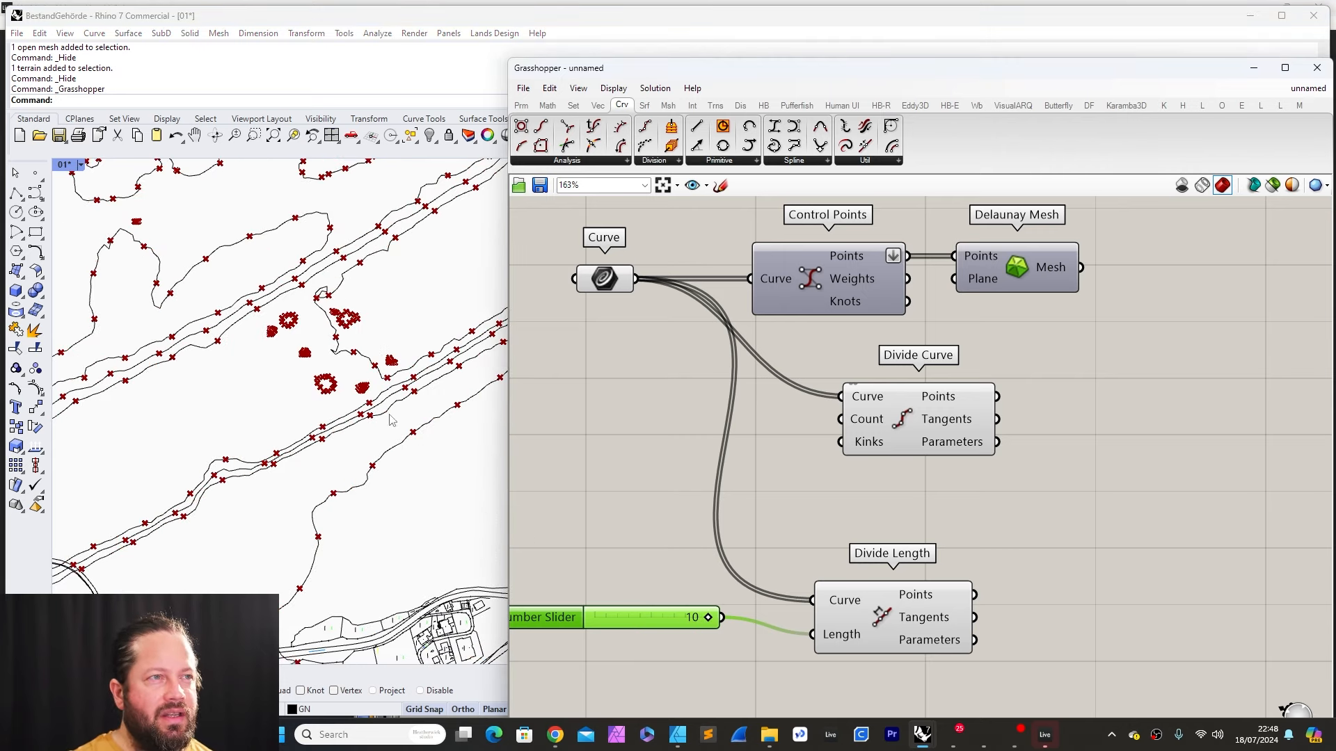
{"action": "scroll", "coordinate": [350, 388], "scroll_direction": "up", "scroll_amount": 5}
{"action": "scroll", "coordinate": [349, 387], "scroll_direction": "up", "scroll_amount": 5}
{"action": "scroll", "coordinate": [349, 387], "scroll_direction": "down", "scroll_amount": 6}
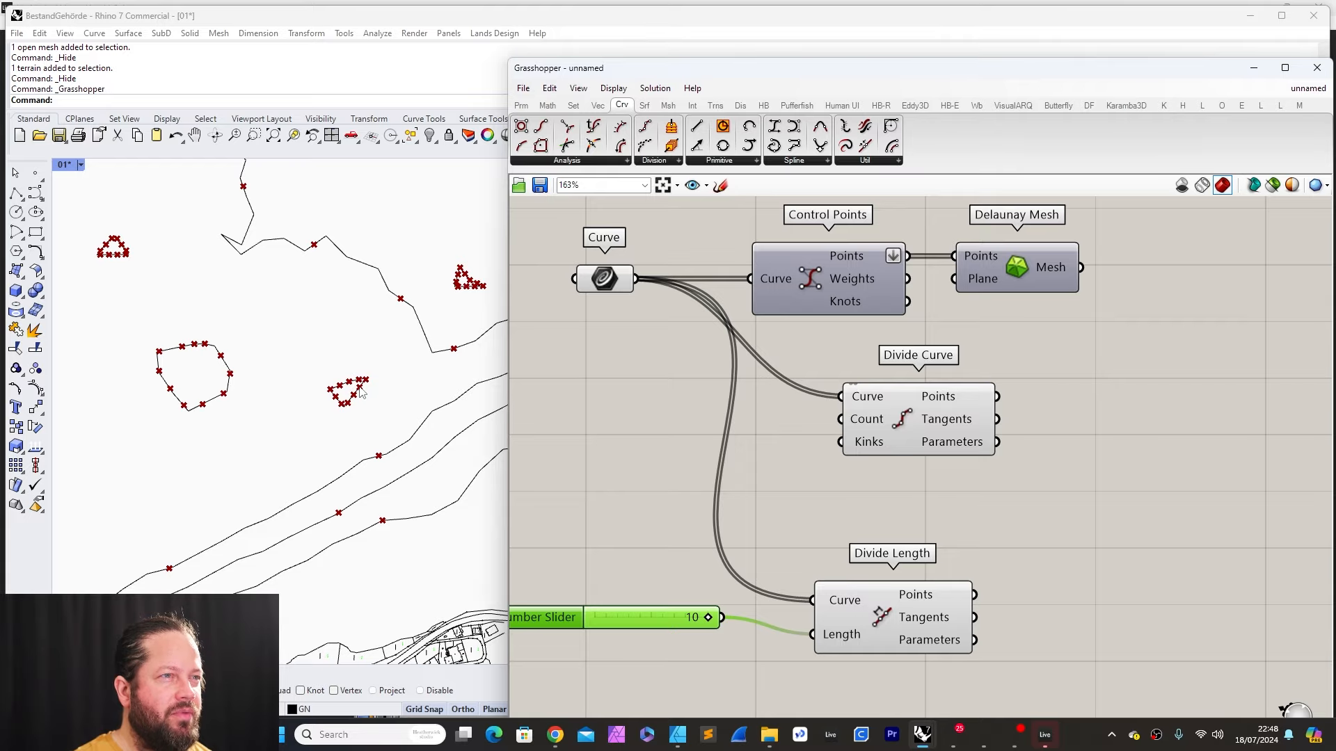
{"action": "scroll", "coordinate": [361, 393], "scroll_direction": "down", "scroll_amount": 5}
Step: Set the division length slider to 3 and check the denser points along the contours
{"action": "left_click_drag", "start_coordinate": [708, 618], "coordinate": [631, 620]}
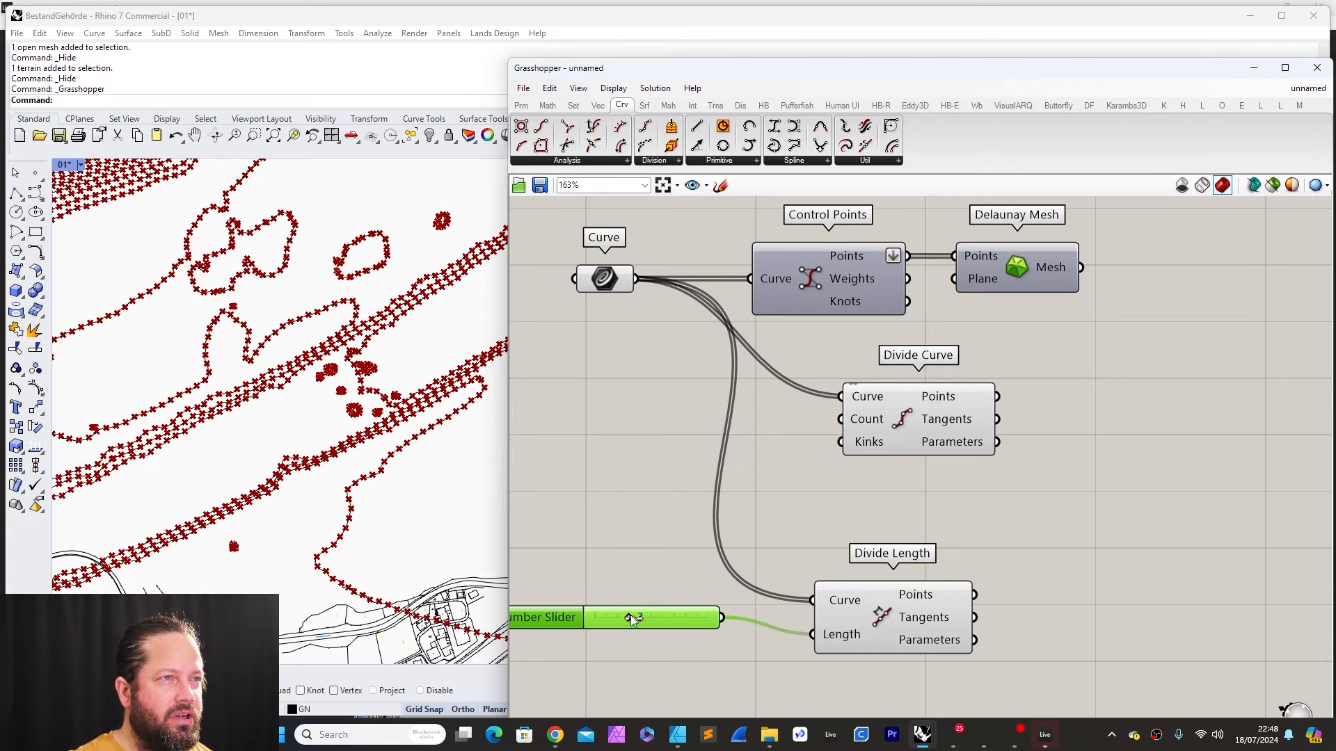
{"action": "scroll", "coordinate": [237, 408], "scroll_direction": "down", "scroll_amount": 6}
{"action": "scroll", "coordinate": [237, 408], "scroll_direction": "up", "scroll_amount": 8}
{"action": "scroll", "coordinate": [205, 439], "scroll_direction": "down", "scroll_amount": 4}
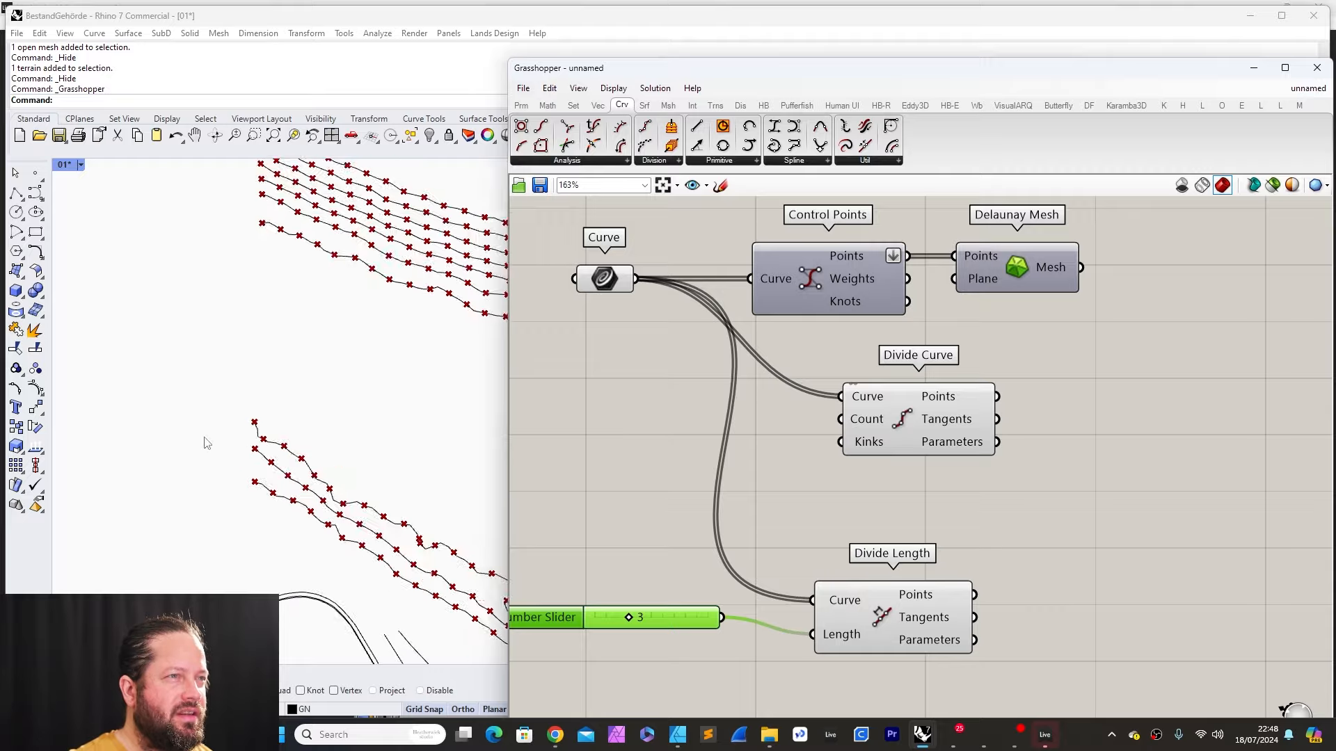
Step: Examine the Divide Length points along the terrain's edges and at the contour ends
{"action": "scroll", "coordinate": [204, 439], "scroll_direction": "down", "scroll_amount": 5}
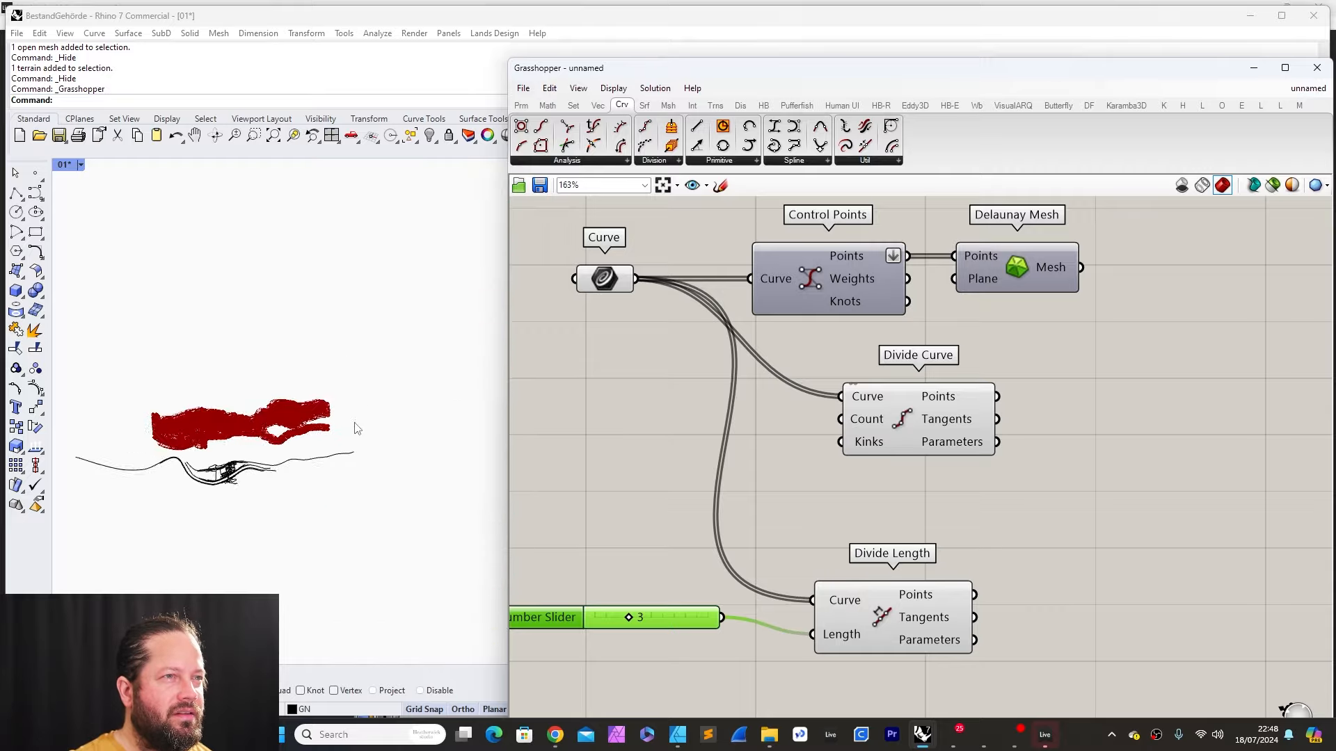
{"action": "scroll", "coordinate": [370, 408], "scroll_direction": "up", "scroll_amount": 10}
{"action": "scroll", "coordinate": [371, 409], "scroll_direction": "down", "scroll_amount": 4}
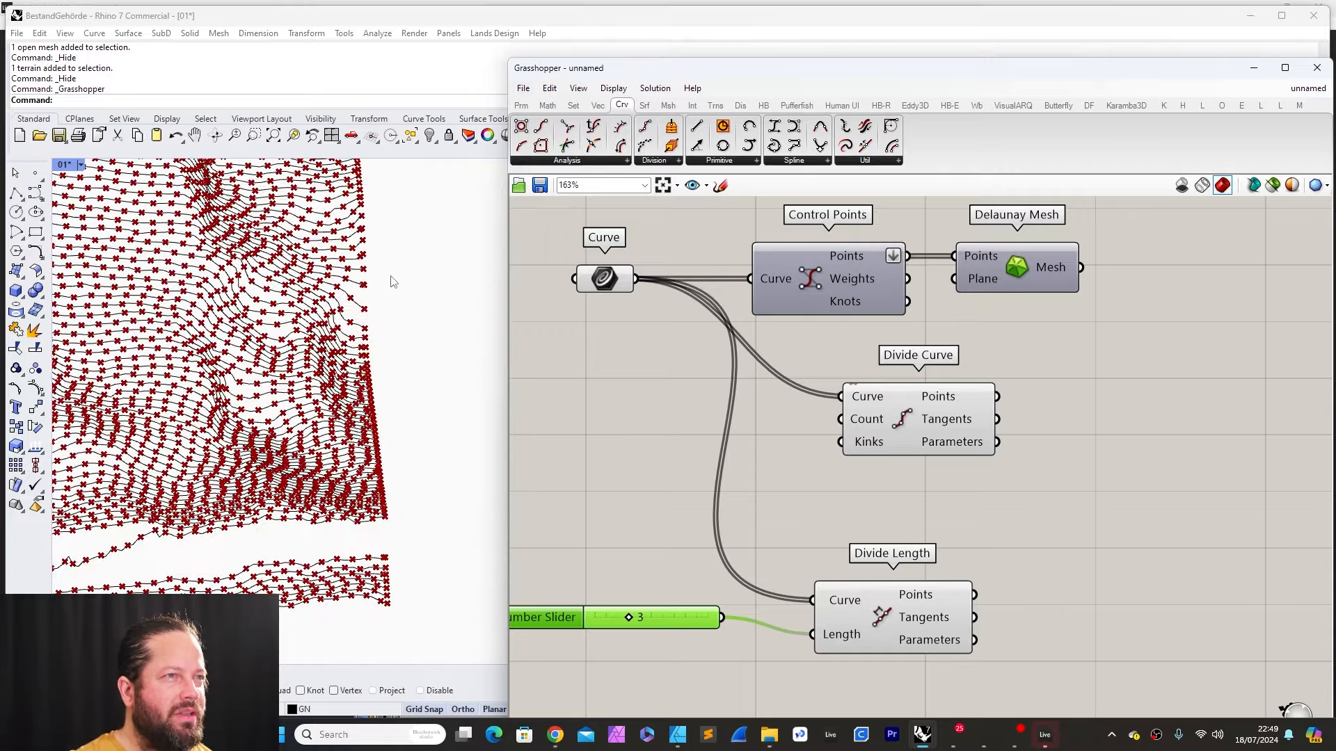
{"action": "scroll", "coordinate": [425, 359], "scroll_direction": "down", "scroll_amount": 8}
{"action": "scroll", "coordinate": [220, 424], "scroll_direction": "up", "scroll_amount": 8}
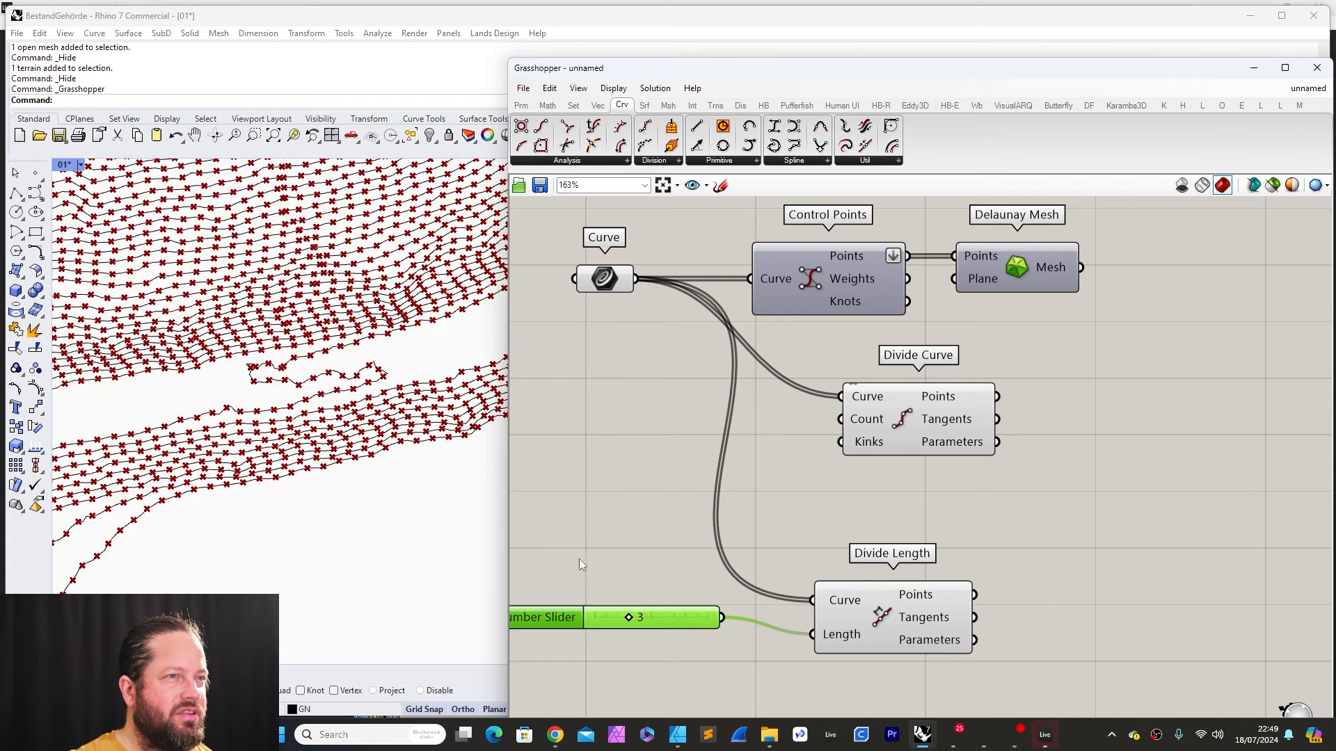
{"action": "scroll", "coordinate": [260, 414], "scroll_direction": "up", "scroll_amount": 2}
{"action": "scroll", "coordinate": [259, 404], "scroll_direction": "down", "scroll_amount": 7}
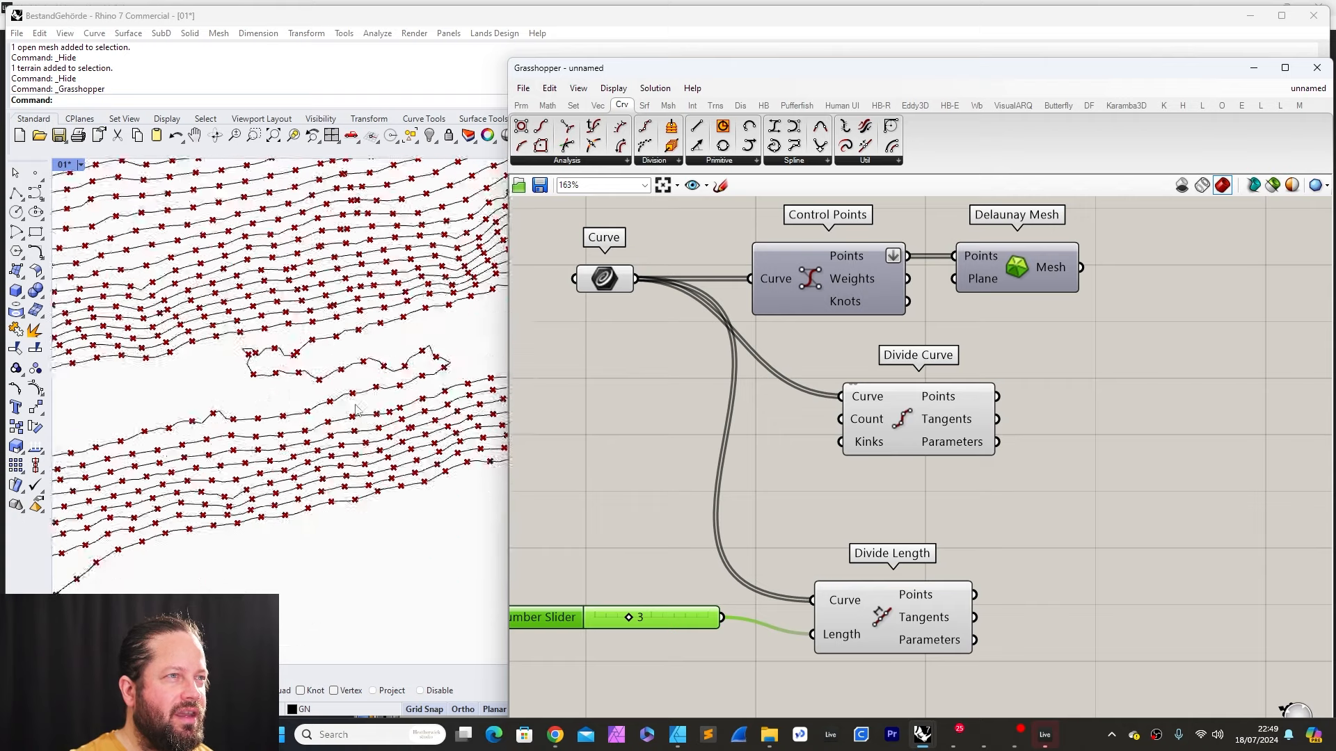
{"action": "scroll", "coordinate": [356, 411], "scroll_direction": "down", "scroll_amount": 4}
{"action": "scroll", "coordinate": [432, 358], "scroll_direction": "up", "scroll_amount": 8}
{"action": "scroll", "coordinate": [438, 402], "scroll_direction": "down", "scroll_amount": 10}
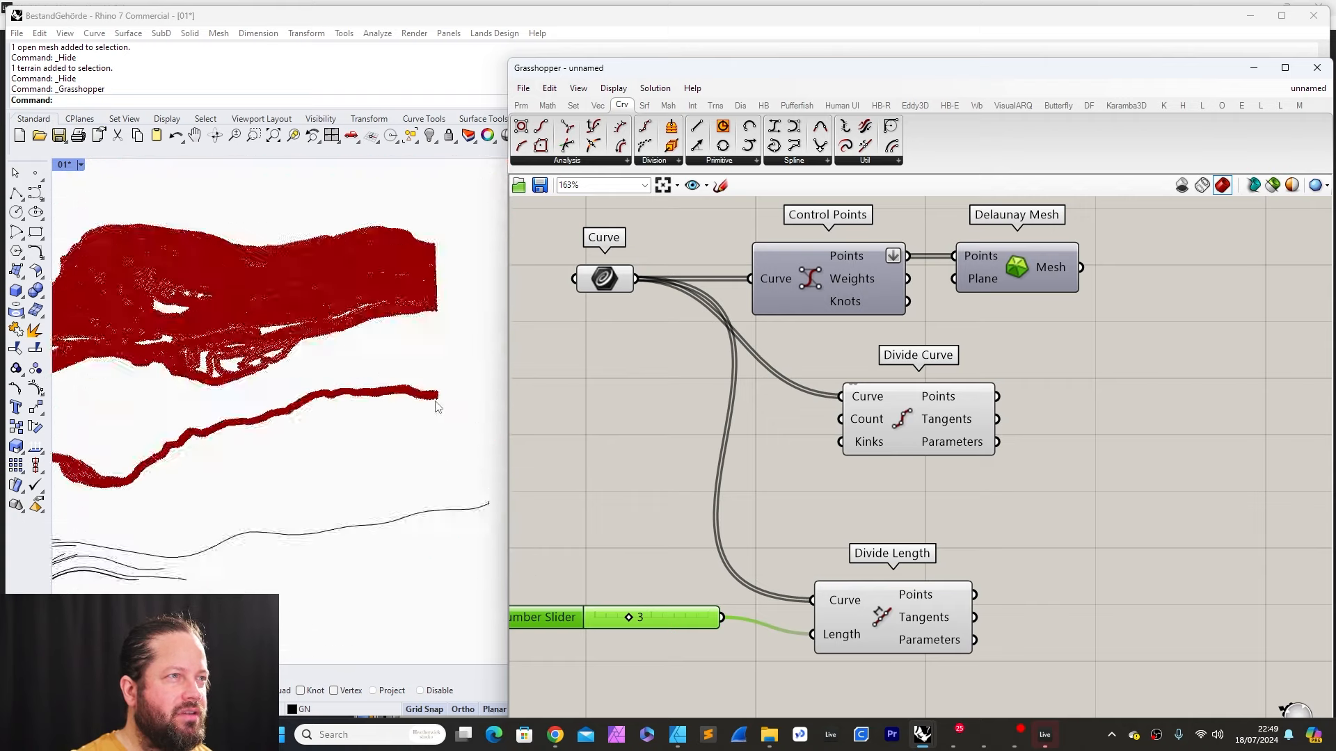
{"action": "scroll", "coordinate": [329, 449], "scroll_direction": "up", "scroll_amount": 7}
{"action": "scroll", "coordinate": [329, 449], "scroll_direction": "up", "scroll_amount": 6}
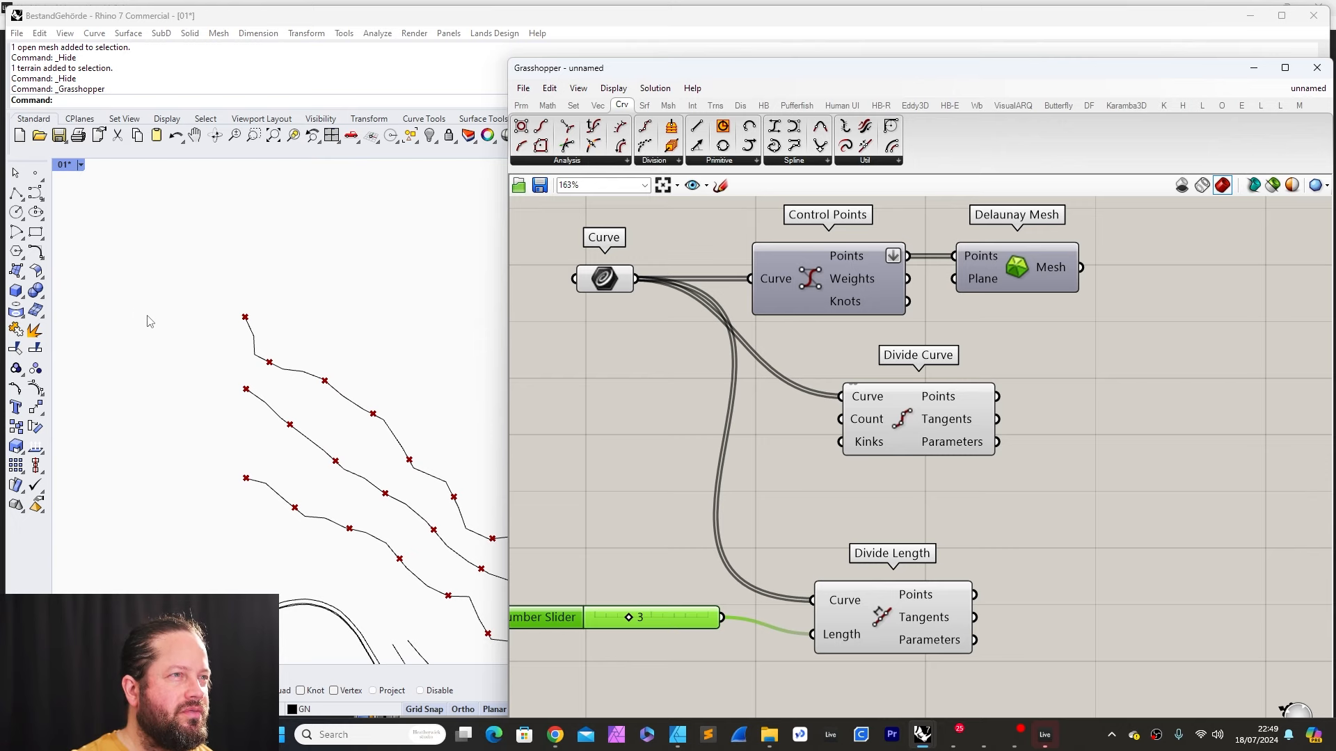
{"action": "scroll", "coordinate": [278, 368], "scroll_direction": "up", "scroll_amount": 5}
{"action": "scroll", "coordinate": [519, 480], "scroll_direction": "down", "scroll_amount": 3}
{"action": "scroll", "coordinate": [800, 508], "scroll_direction": "down", "scroll_amount": 3}
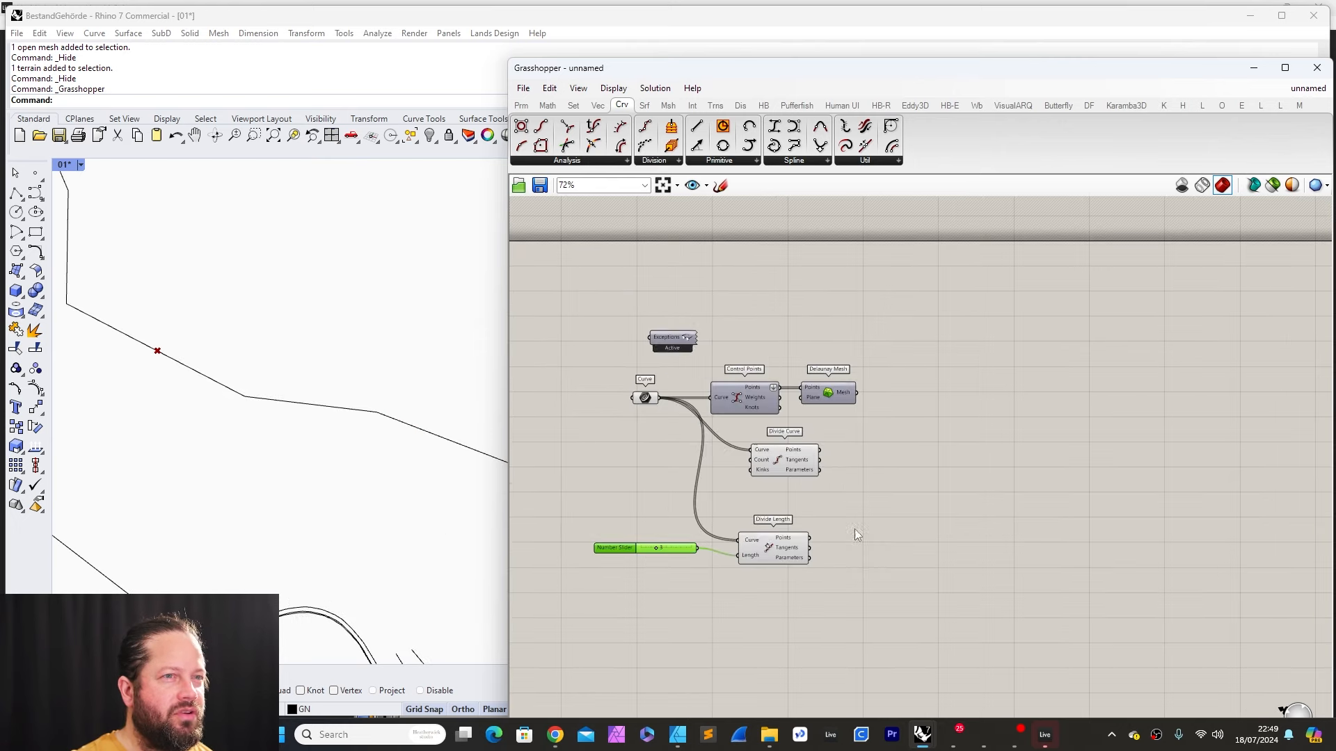
Step: Delete the Divide Length component together with its number slider
{"action": "scroll", "coordinate": [854, 534], "scroll_direction": "up", "scroll_amount": 5}
{"action": "left_click", "coordinate": [774, 548]}
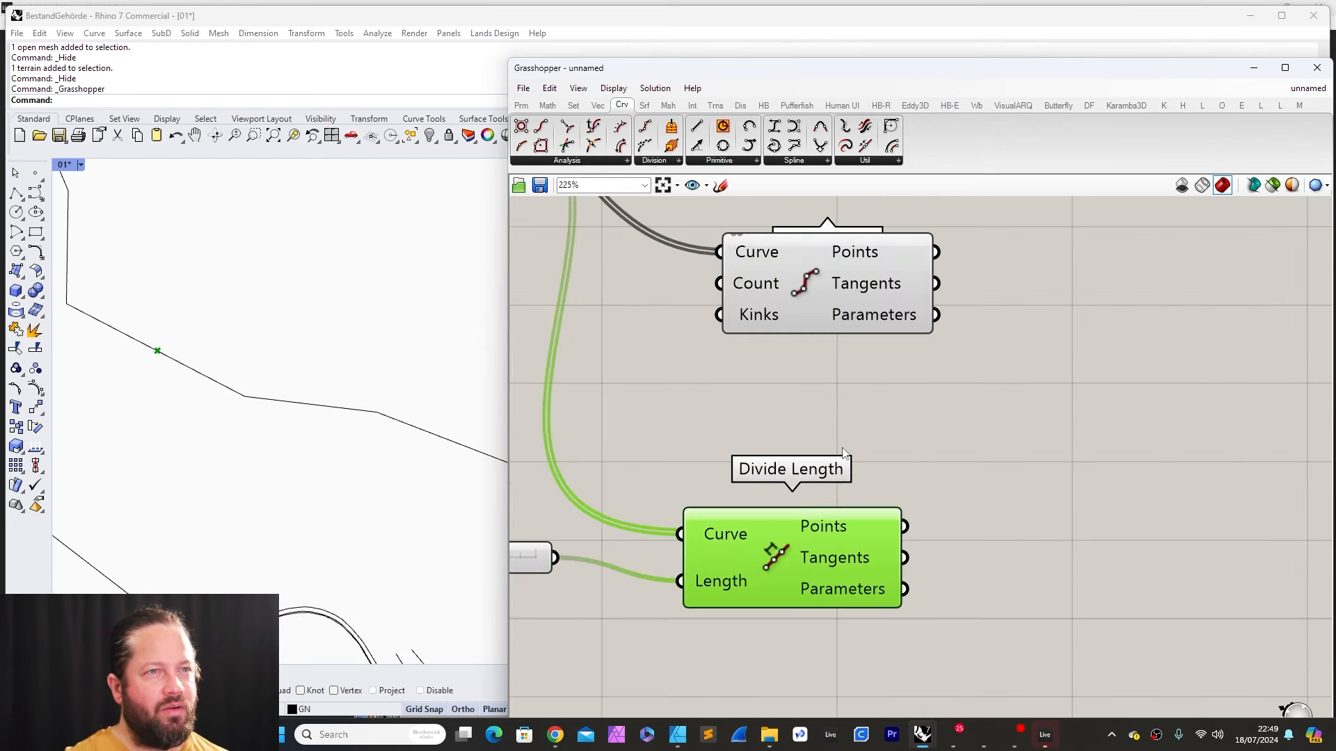
{"action": "scroll", "coordinate": [818, 426], "scroll_direction": "down", "scroll_amount": 6}
{"action": "left_click_drag", "start_coordinate": [932, 444], "coordinate": [678, 507]}
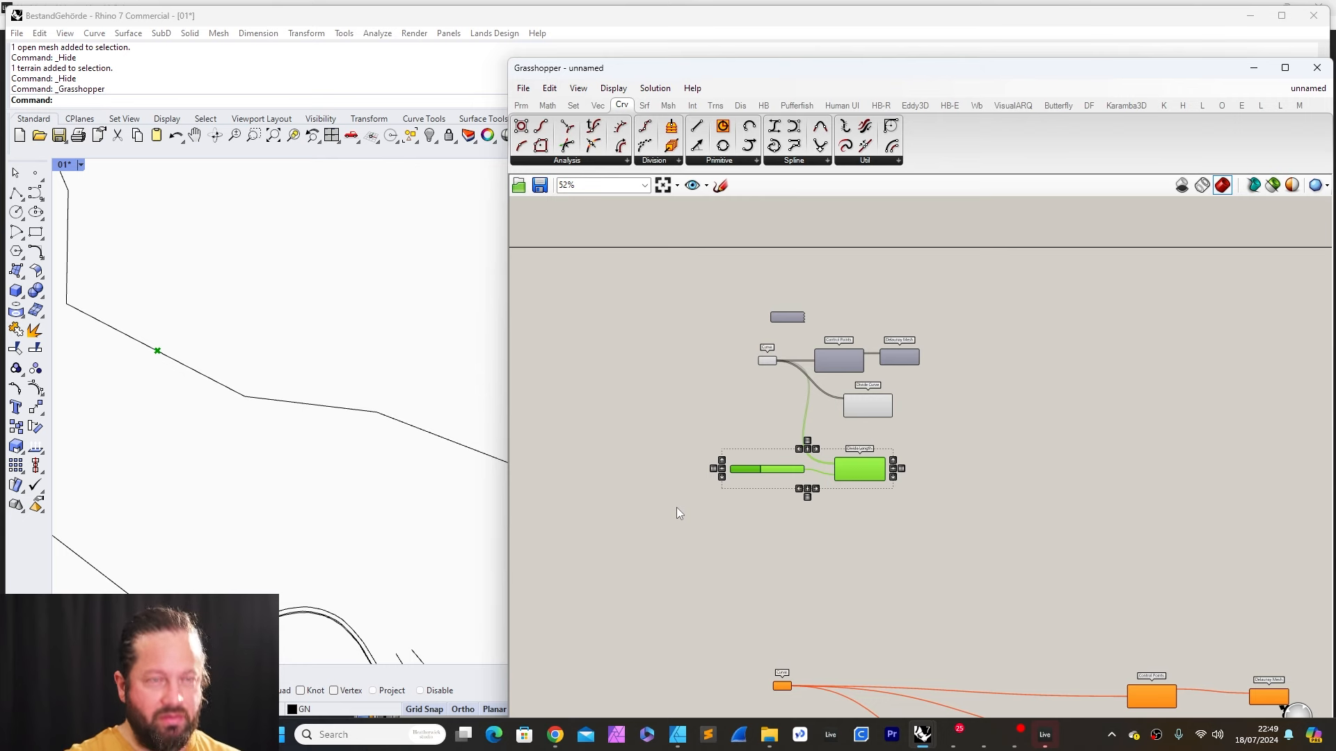
{"action": "key", "text": "Delete"}
Step: Reposition the Curve component slightly and delete the Divide Curve component
{"action": "scroll", "coordinate": [835, 365], "scroll_direction": "up", "scroll_amount": 6}
{"action": "left_click_drag", "start_coordinate": [928, 515], "coordinate": [824, 531]}
{"action": "mouse_move", "coordinate": [581, 354]}
{"action": "left_mouse_down"}
{"action": "mouse_move", "coordinate": [558, 346]}
{"action": "mouse_move", "coordinate": [574, 363]}
{"action": "left_mouse_up"}
{"action": "left_click", "coordinate": [775, 516]}
{"action": "key", "text": "Delete"}
Step: Add a curve Length component below Control Points and connect the Curve component to its Curve input
{"action": "double_click", "coordinate": [694, 505]}
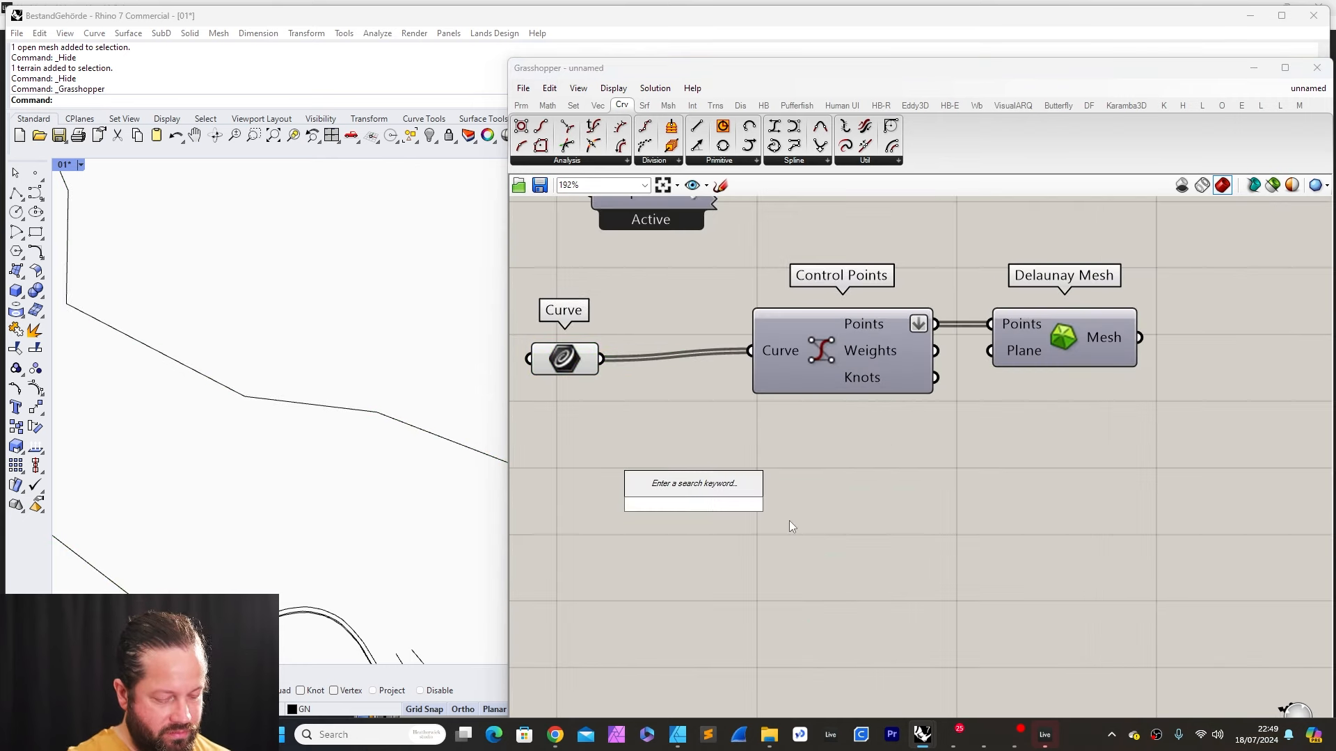
{"action": "type", "text": "l"}
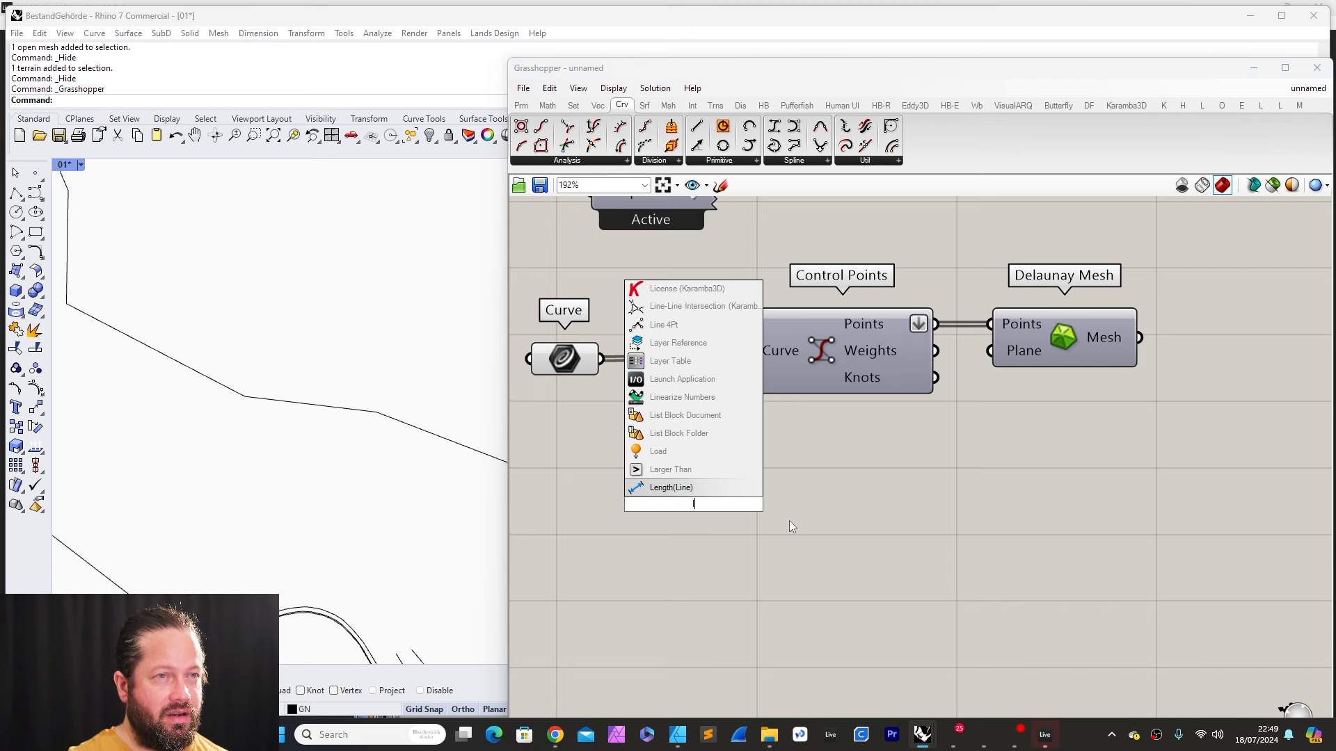
{"action": "type", "text": "e"}
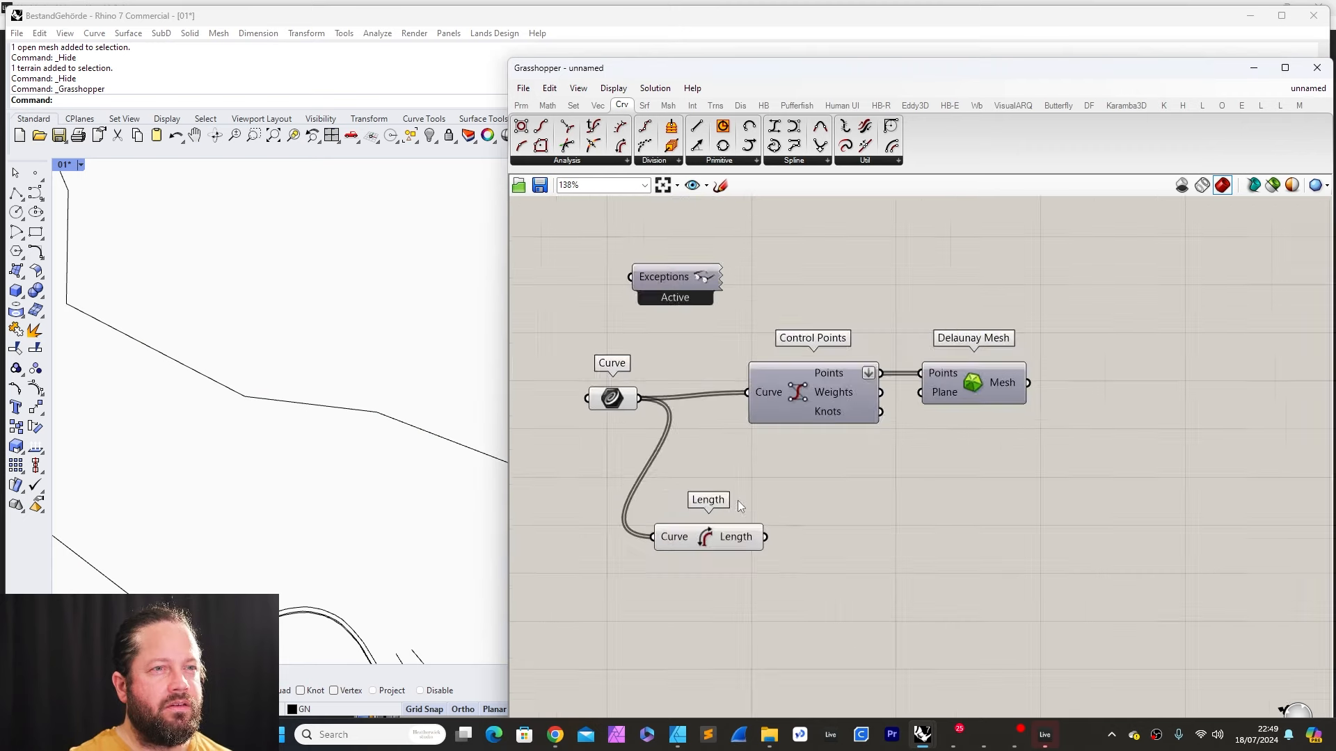
{"action": "scroll", "coordinate": [739, 502], "scroll_direction": "down", "scroll_amount": 2}
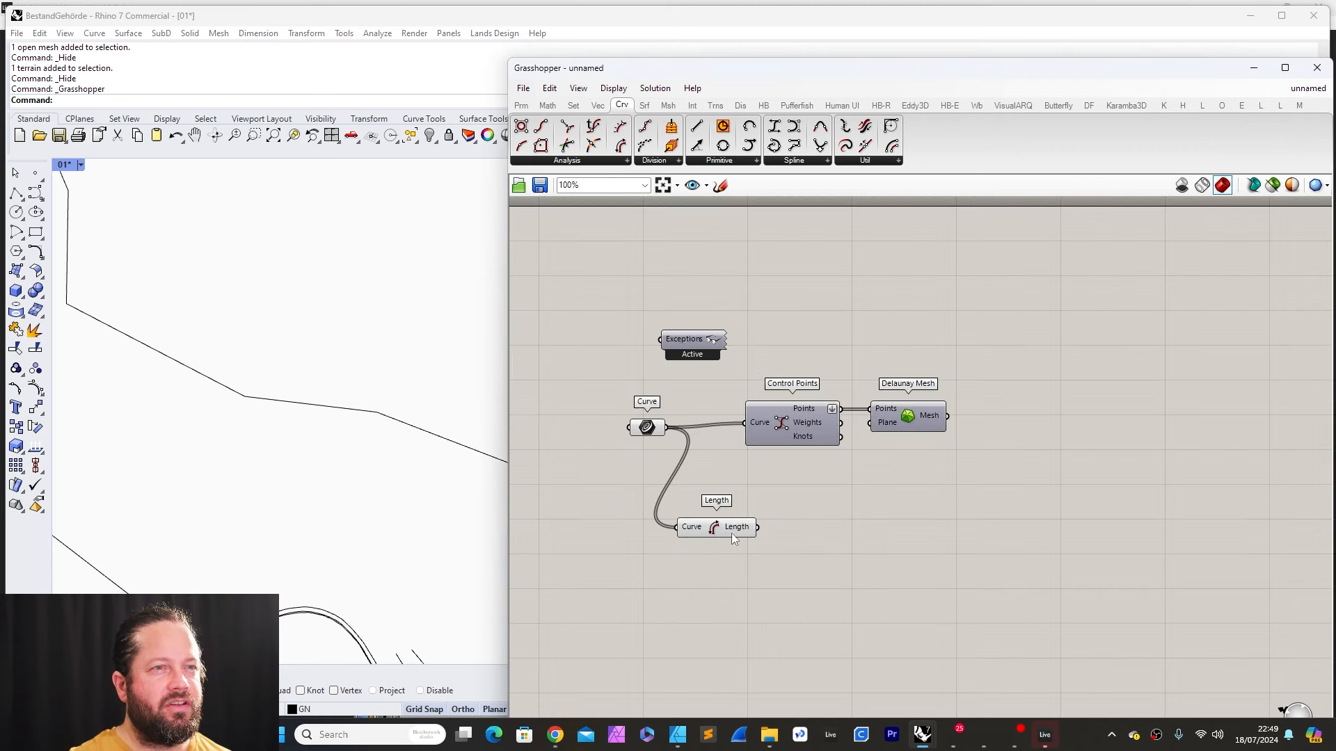
Step: Inspect the curve lengths output by the Length component and move the component slightly lower on the canvas
{"action": "scroll", "coordinate": [732, 533], "scroll_direction": "up", "scroll_amount": 6}
{"action": "left_click", "coordinate": [754, 529]}
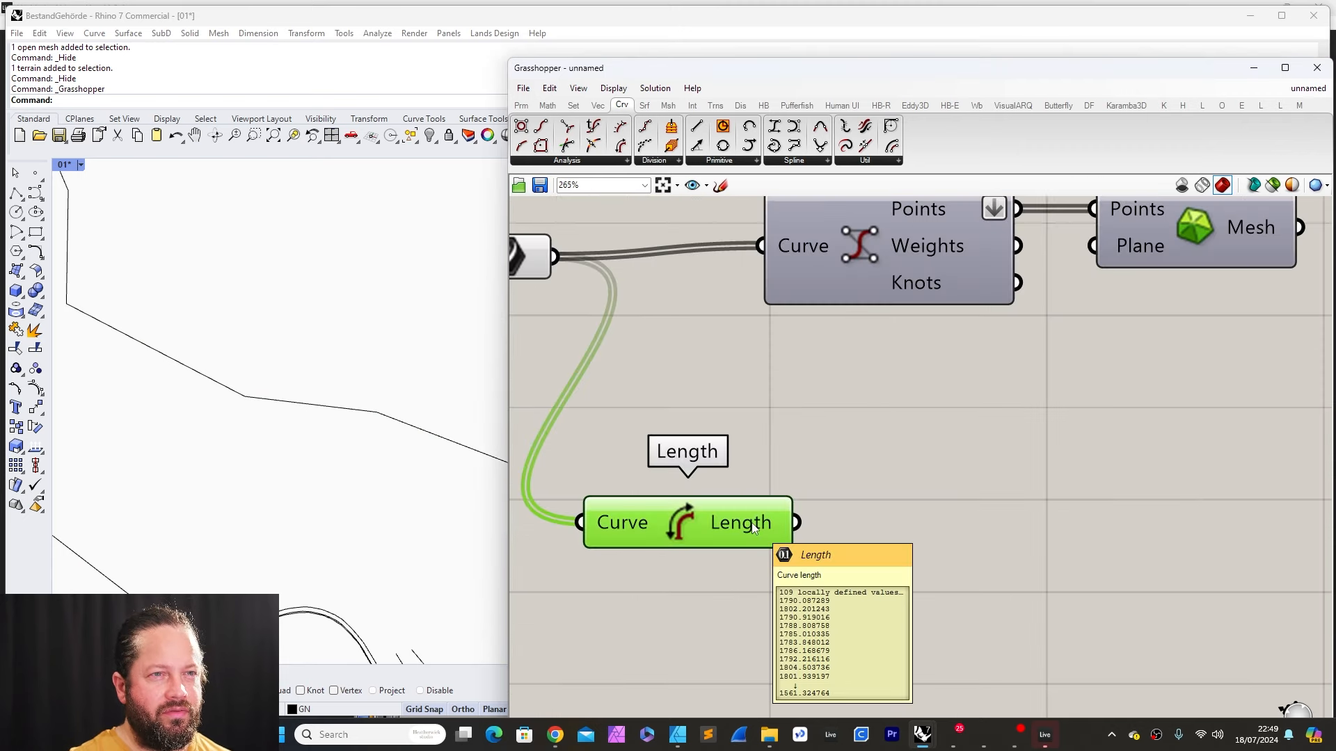
{"action": "left_click", "coordinate": [667, 409]}
{"action": "scroll", "coordinate": [665, 411], "scroll_direction": "down", "scroll_amount": 8}
{"action": "scroll", "coordinate": [661, 427], "scroll_direction": "up", "scroll_amount": 7}
{"action": "left_click_drag", "start_coordinate": [727, 458], "coordinate": [718, 507]}
{"action": "right_click_drag", "start_coordinate": [770, 514], "coordinate": [758, 482]}
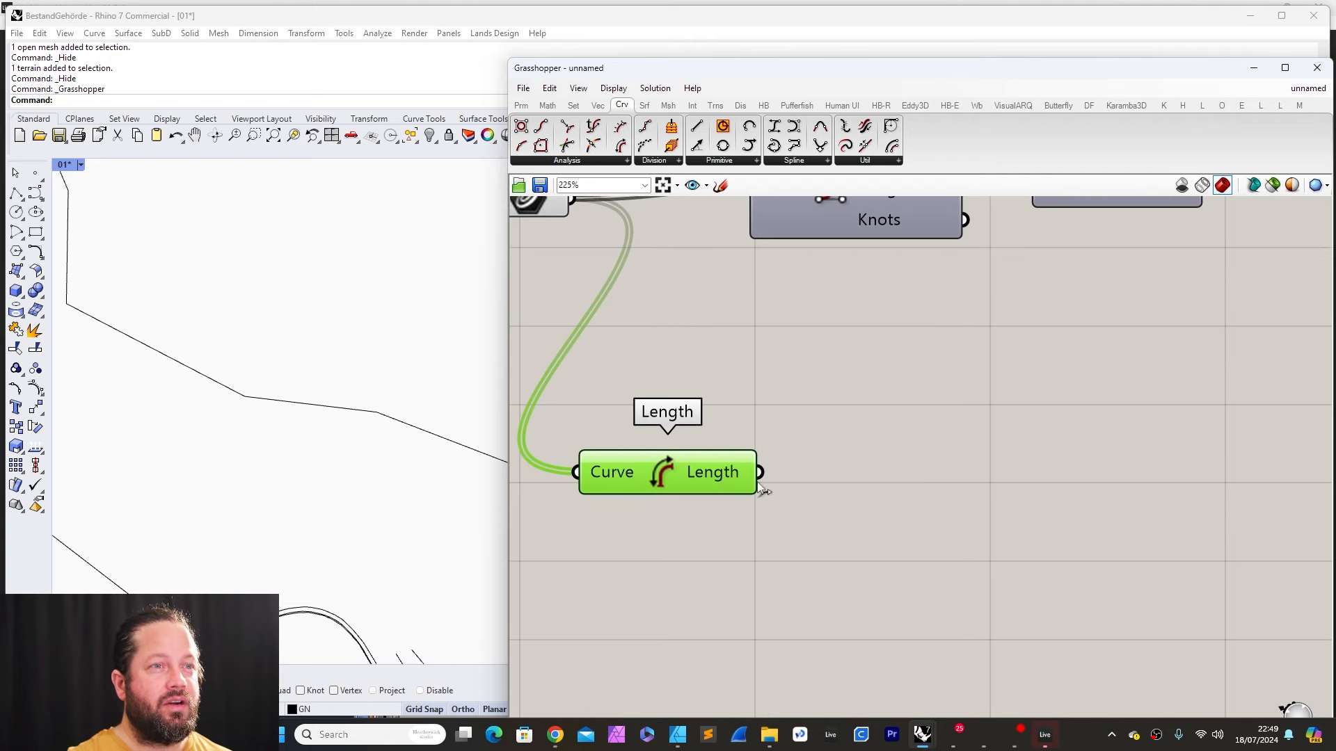
Step: Add a Division component, connect the curve Length output to its A input and a number slider to its B input
{"action": "mouse_move", "coordinate": [720, 468]}
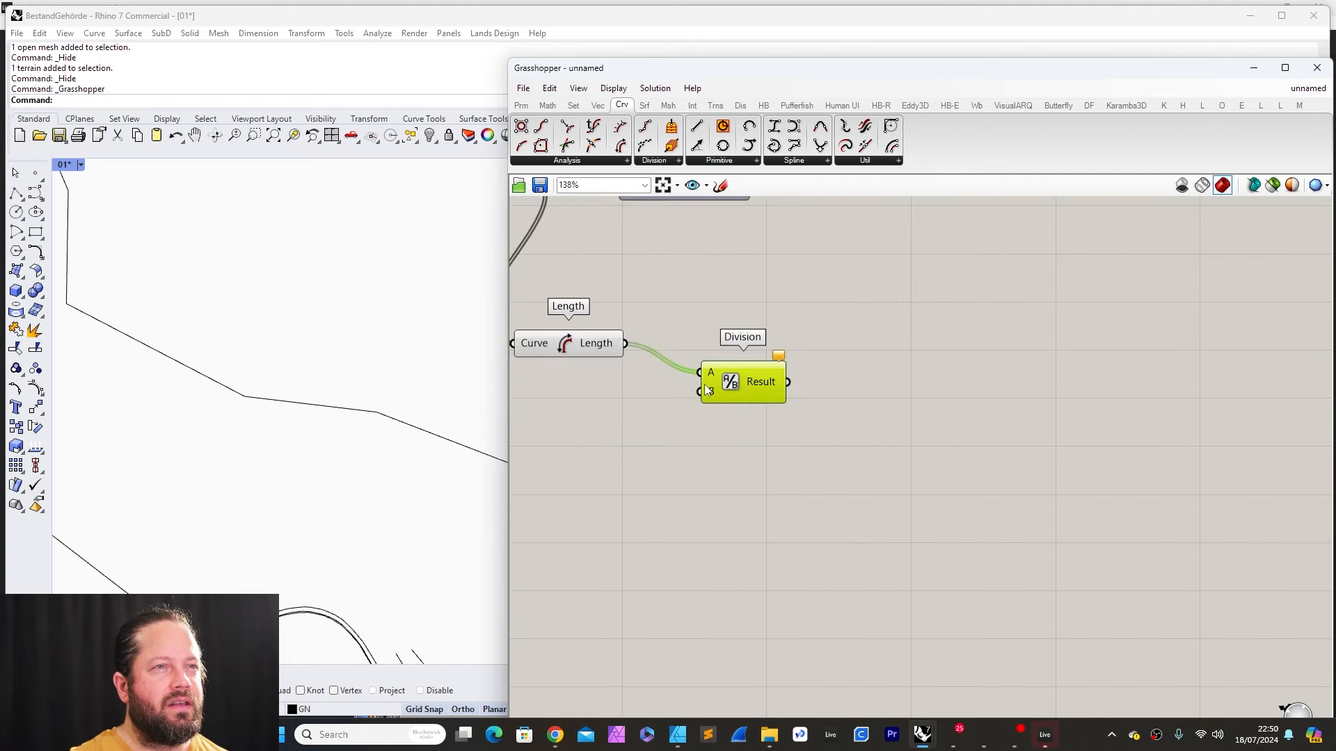
{"action": "scroll", "coordinate": [856, 440], "scroll_direction": "down", "scroll_amount": 5}
{"action": "scroll", "coordinate": [839, 448], "scroll_direction": "up", "scroll_amount": 6}
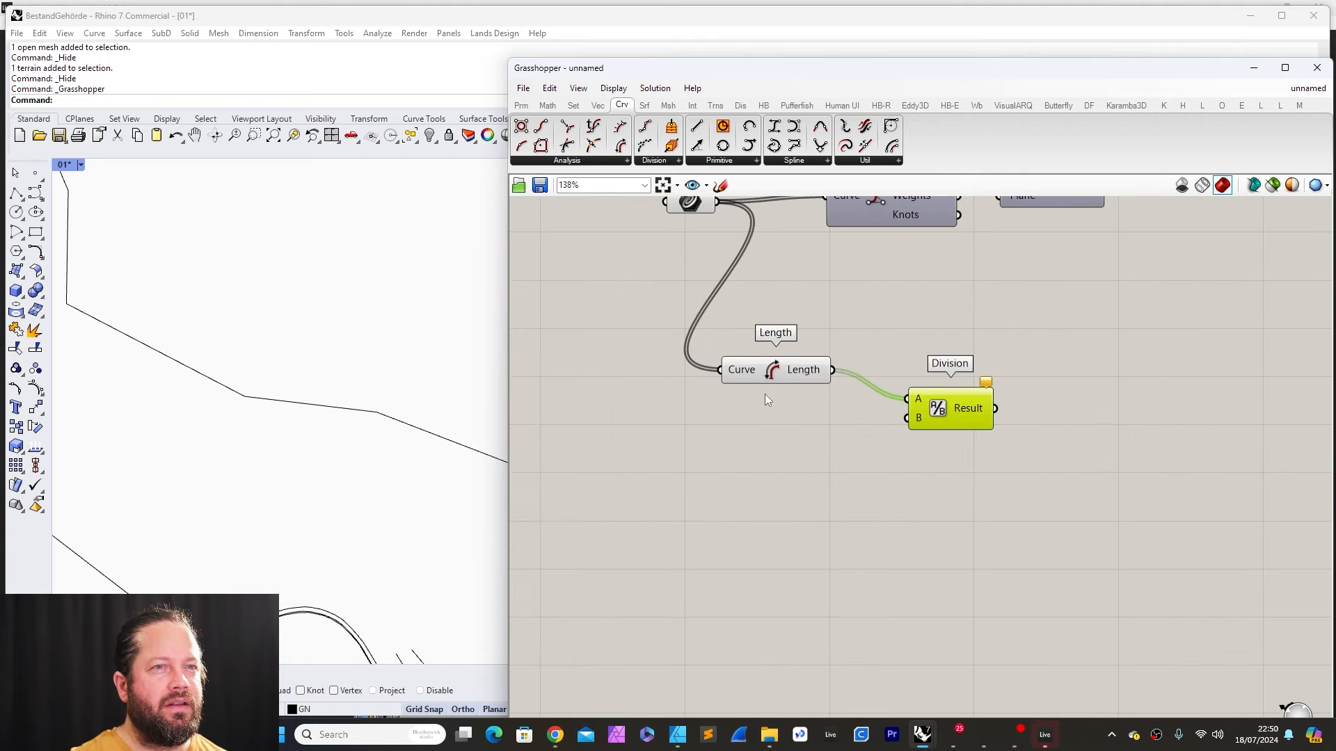
{"action": "left_click", "coordinate": [521, 105]}
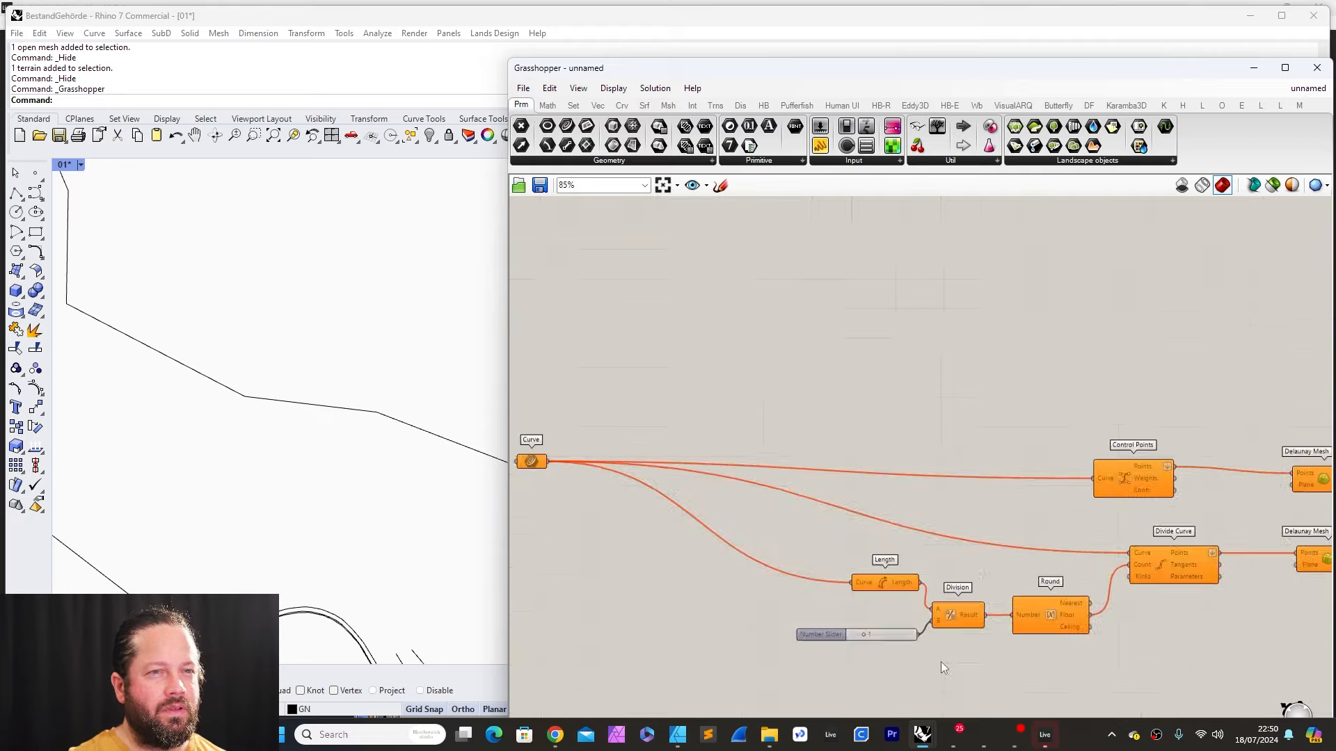
{"action": "scroll", "coordinate": [941, 662], "scroll_direction": "up", "scroll_amount": 5}
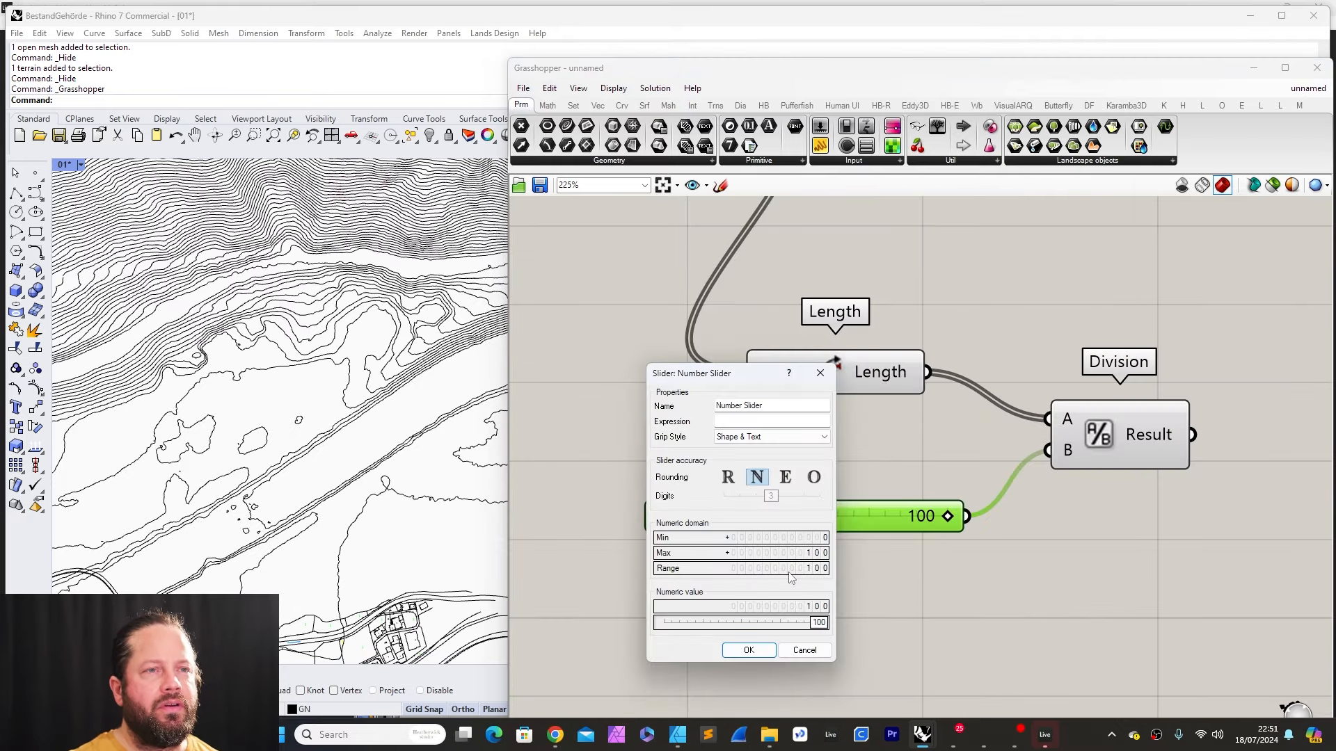
Step: Set the number slider feeding Division's B input to 2 and align the slider and Division component more closely
{"action": "left_click", "coordinate": [810, 647]}
{"action": "left_click_drag", "start_coordinate": [826, 608], "coordinate": [688, 609]}
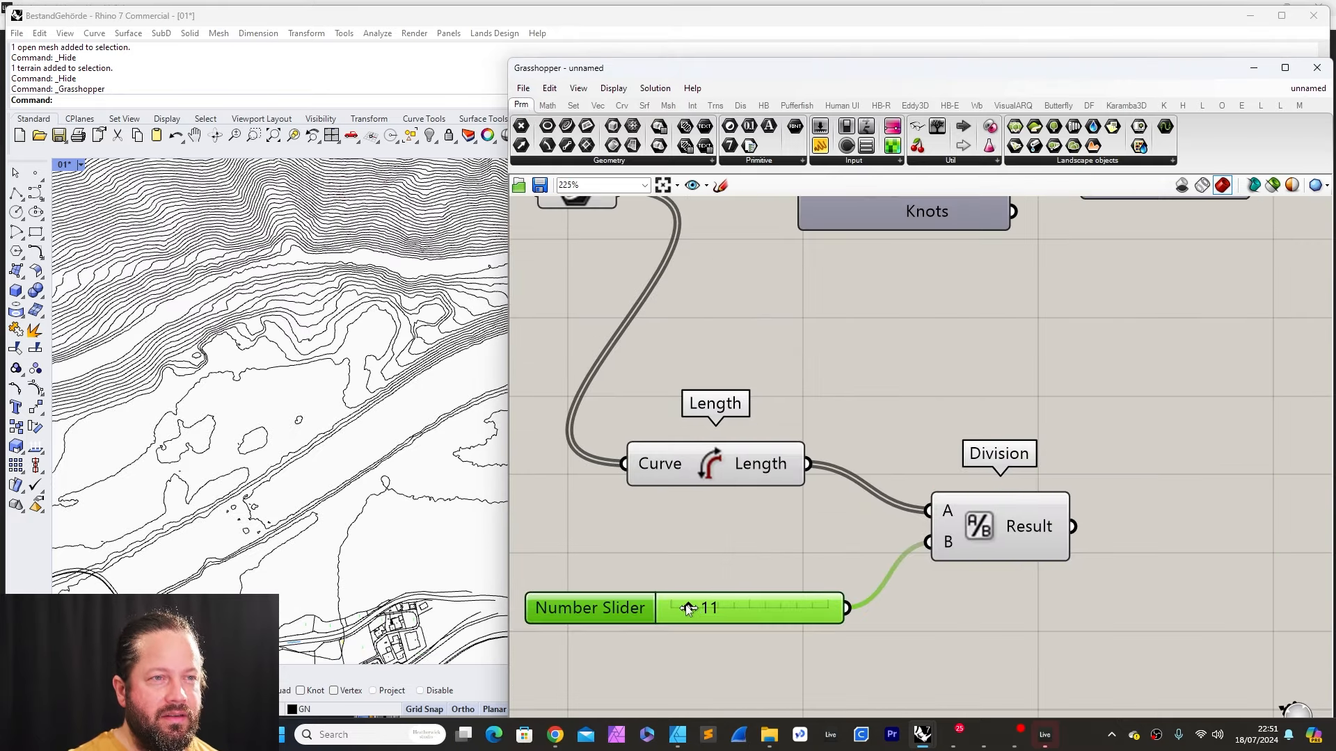
{"action": "left_click", "coordinate": [908, 688]}
{"action": "left_click", "coordinate": [732, 617]}
{"action": "double_click", "coordinate": [733, 615]}
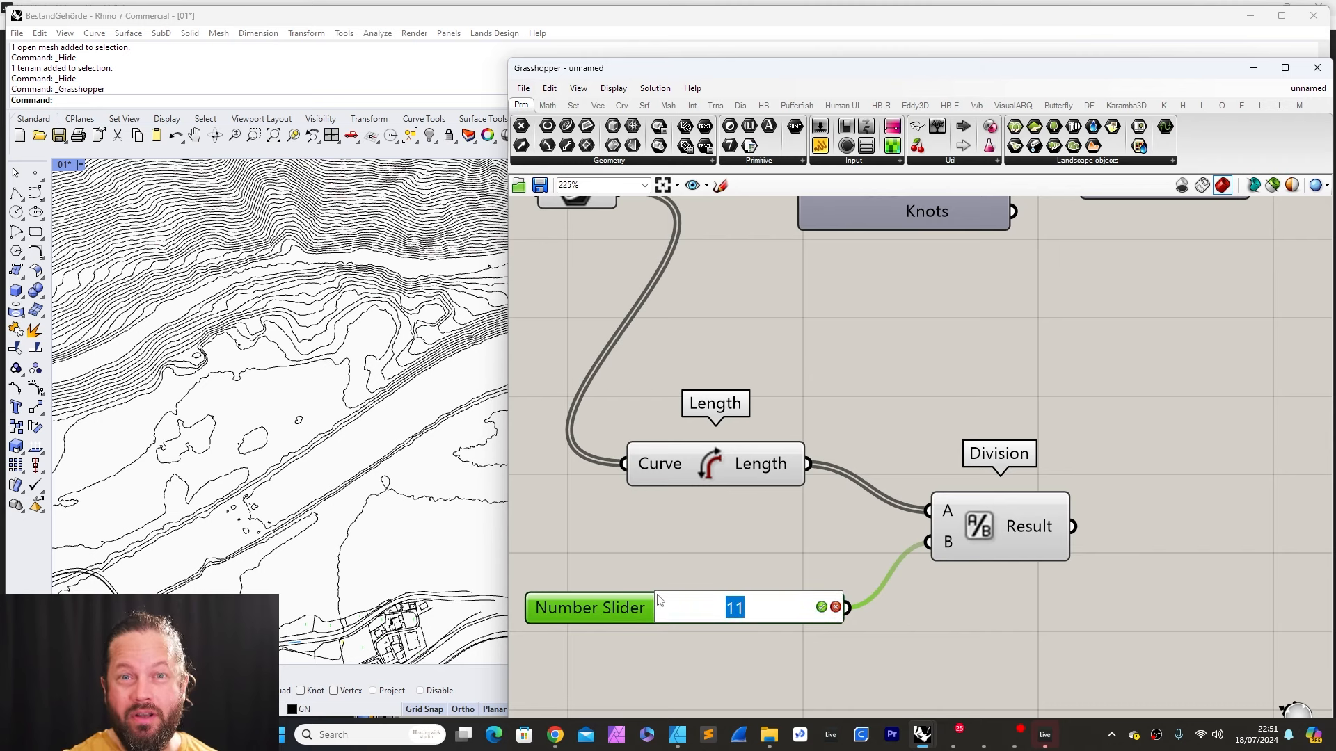
{"action": "type", "text": "2"}
{"action": "key", "text": "Return"}
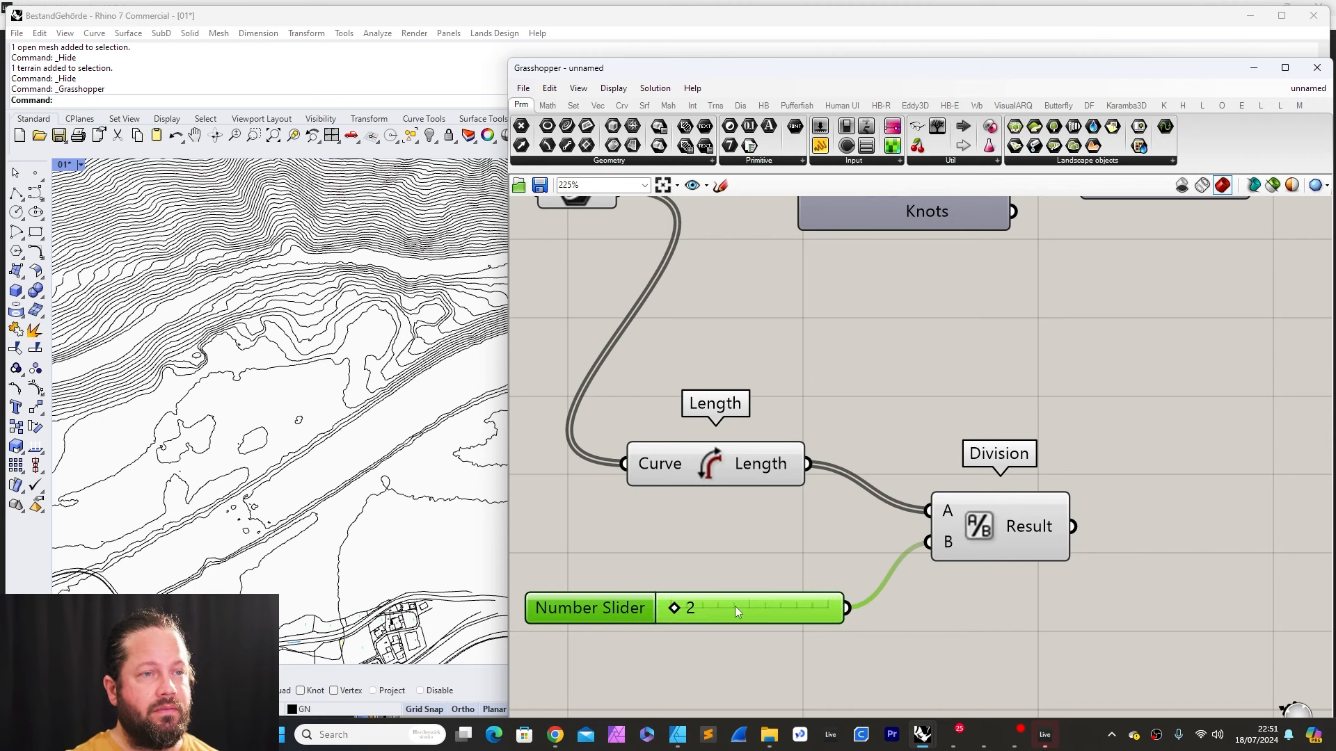
{"action": "left_click_drag", "start_coordinate": [735, 607], "coordinate": [754, 582]}
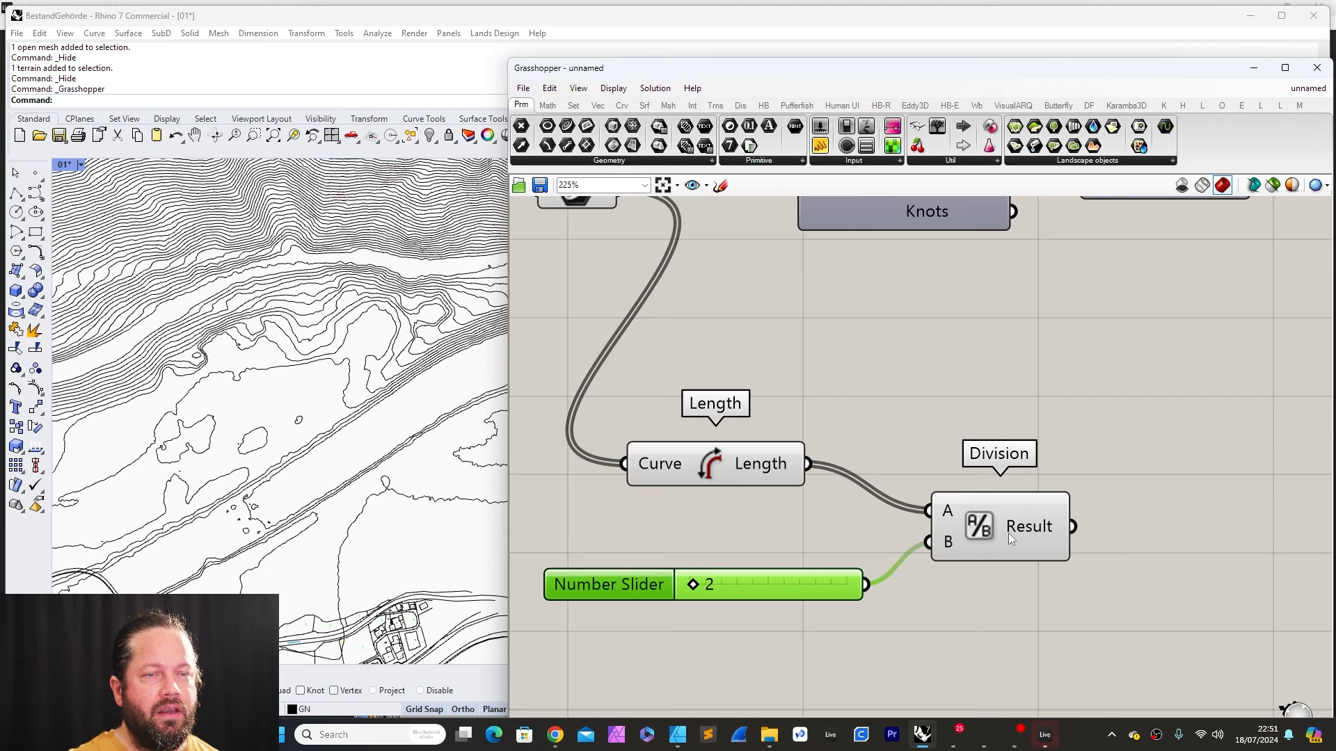
{"action": "mouse_move", "coordinate": [1008, 533]}
{"action": "left_click_drag", "start_coordinate": [1008, 533], "coordinate": [1010, 529]}
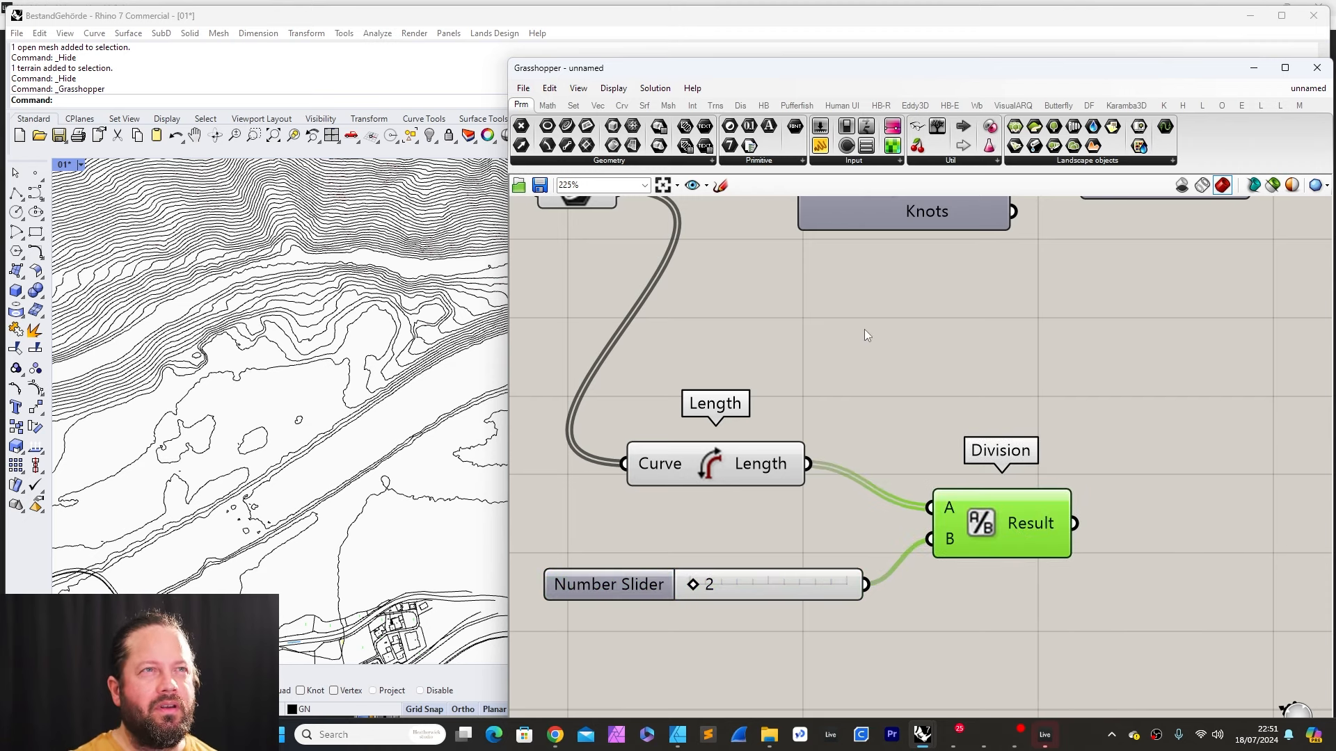
Step: Add a Round component after Division and connect the Division Result to its Number input
{"action": "left_click", "coordinate": [1270, 525]}
{"action": "double_click", "coordinate": [1228, 536]}
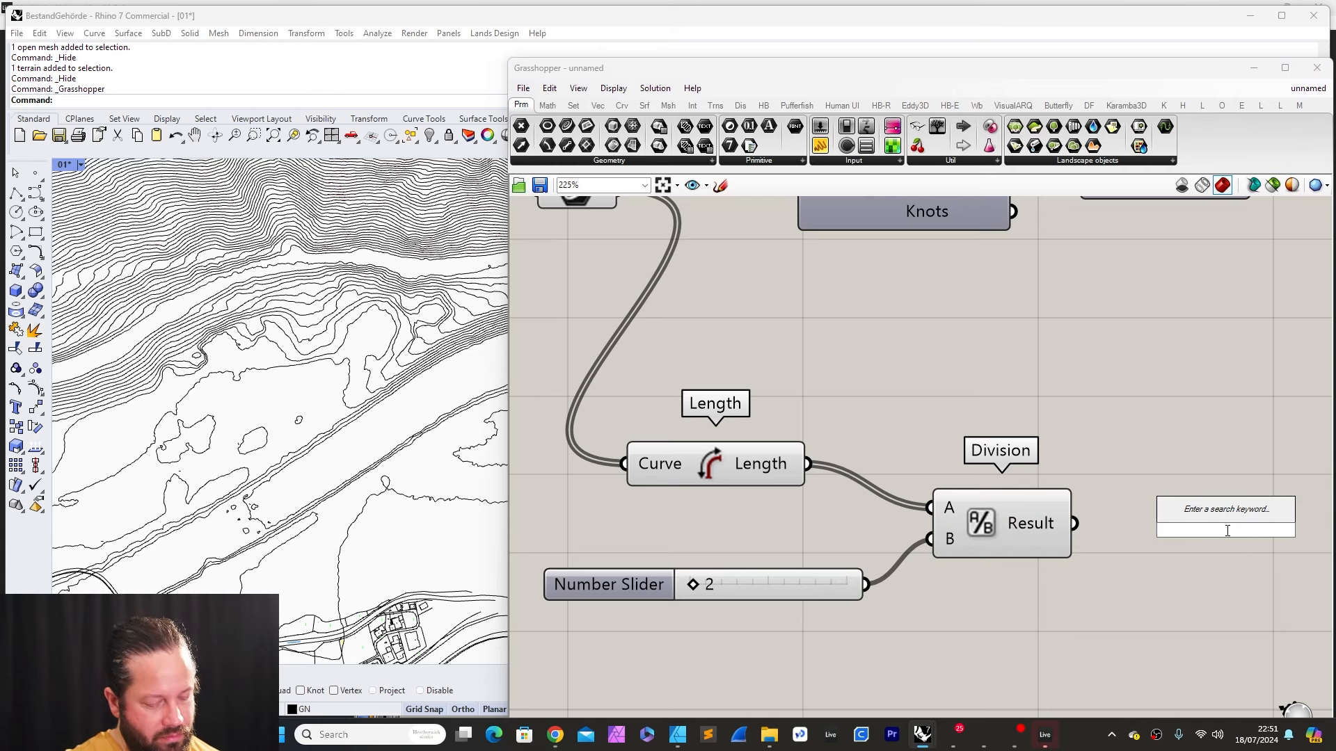
{"action": "type", "text": "roun"}
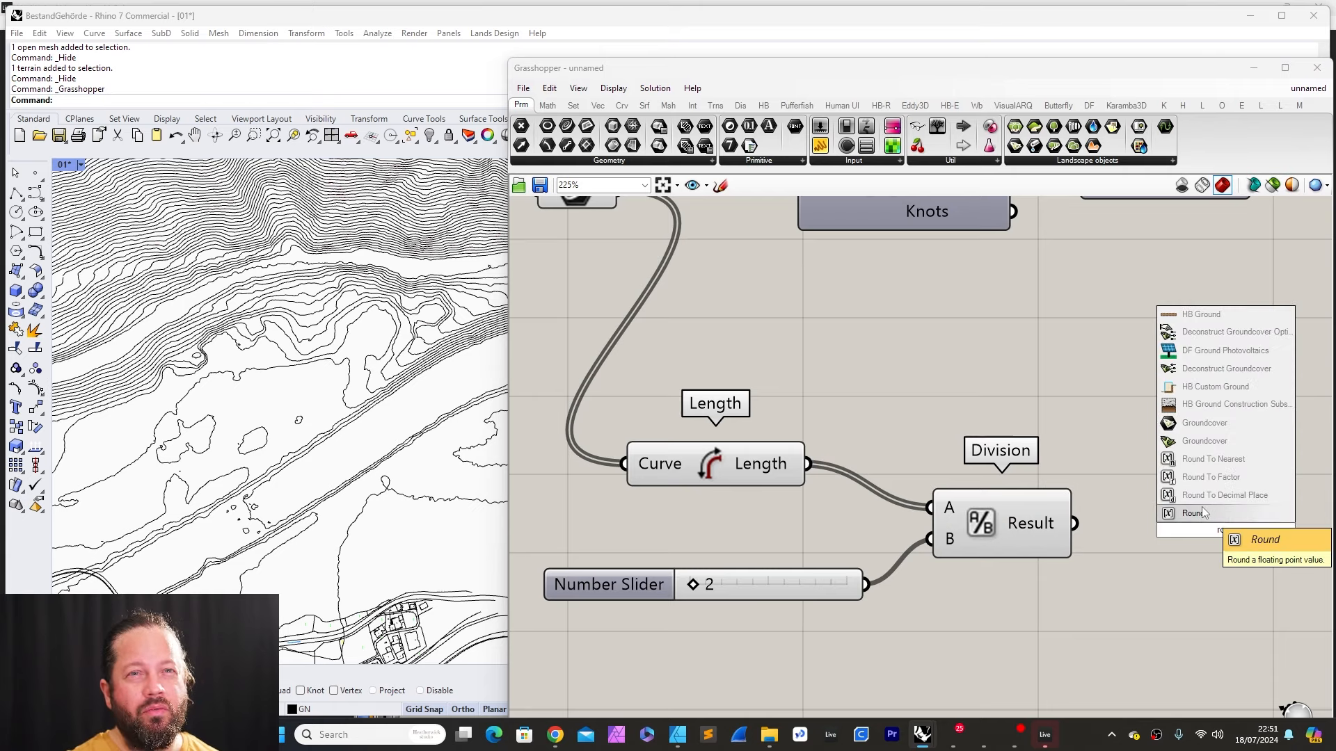
{"action": "left_click", "coordinate": [1213, 516]}
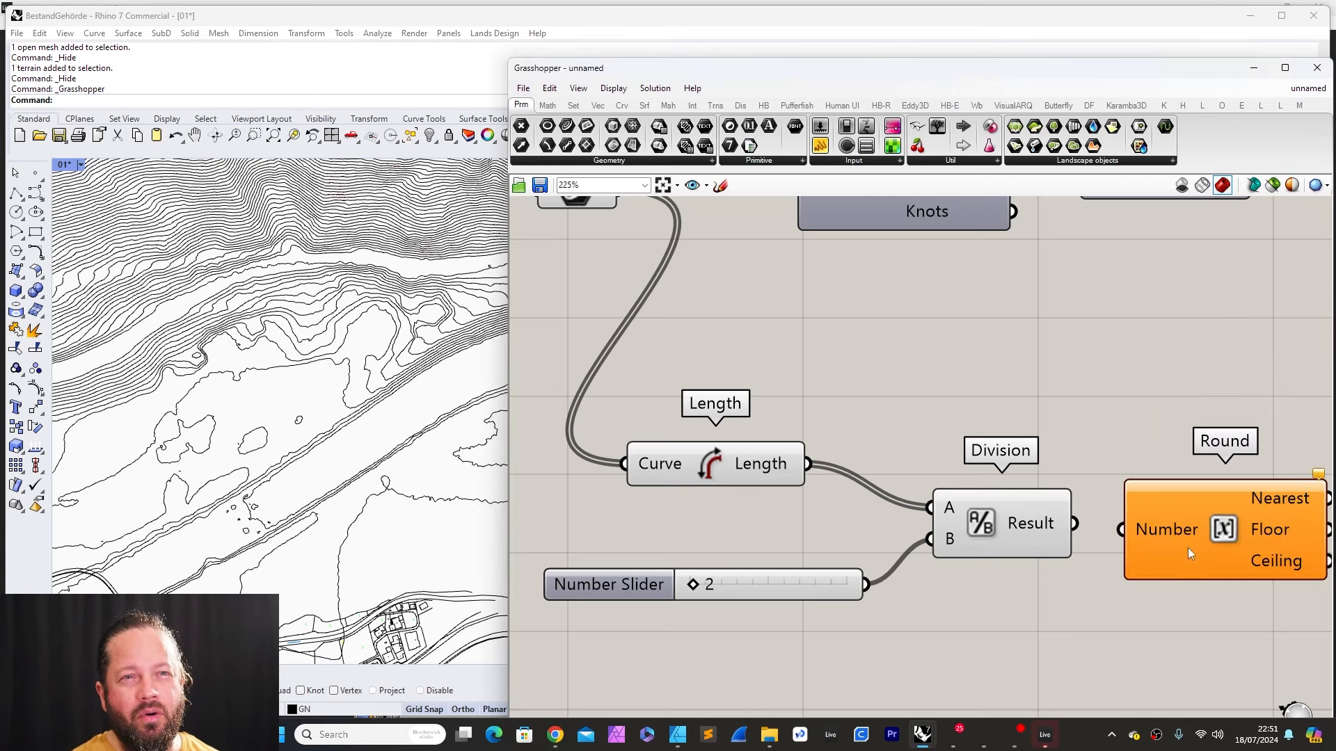
{"action": "left_click_drag", "start_coordinate": [1187, 549], "coordinate": [1229, 540]}
{"action": "scroll", "coordinate": [929, 525], "scroll_direction": "down", "scroll_amount": 4}
{"action": "left_click", "coordinate": [904, 523]}
{"action": "scroll", "coordinate": [1044, 526], "scroll_direction": "up", "scroll_amount": 4}
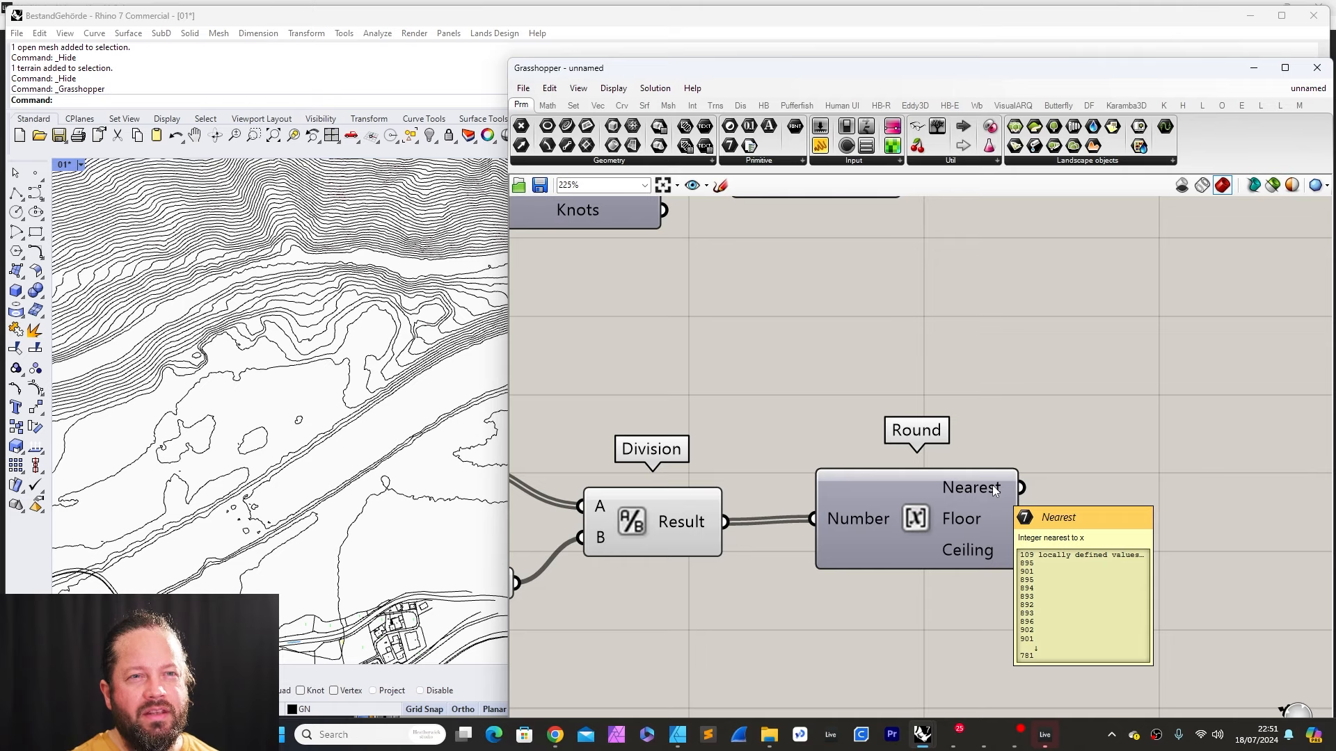
Step: Move the Delaunay Mesh component farther away from Control Points to free space on the canvas
{"action": "scroll", "coordinate": [905, 445], "scroll_direction": "down", "scroll_amount": 2}
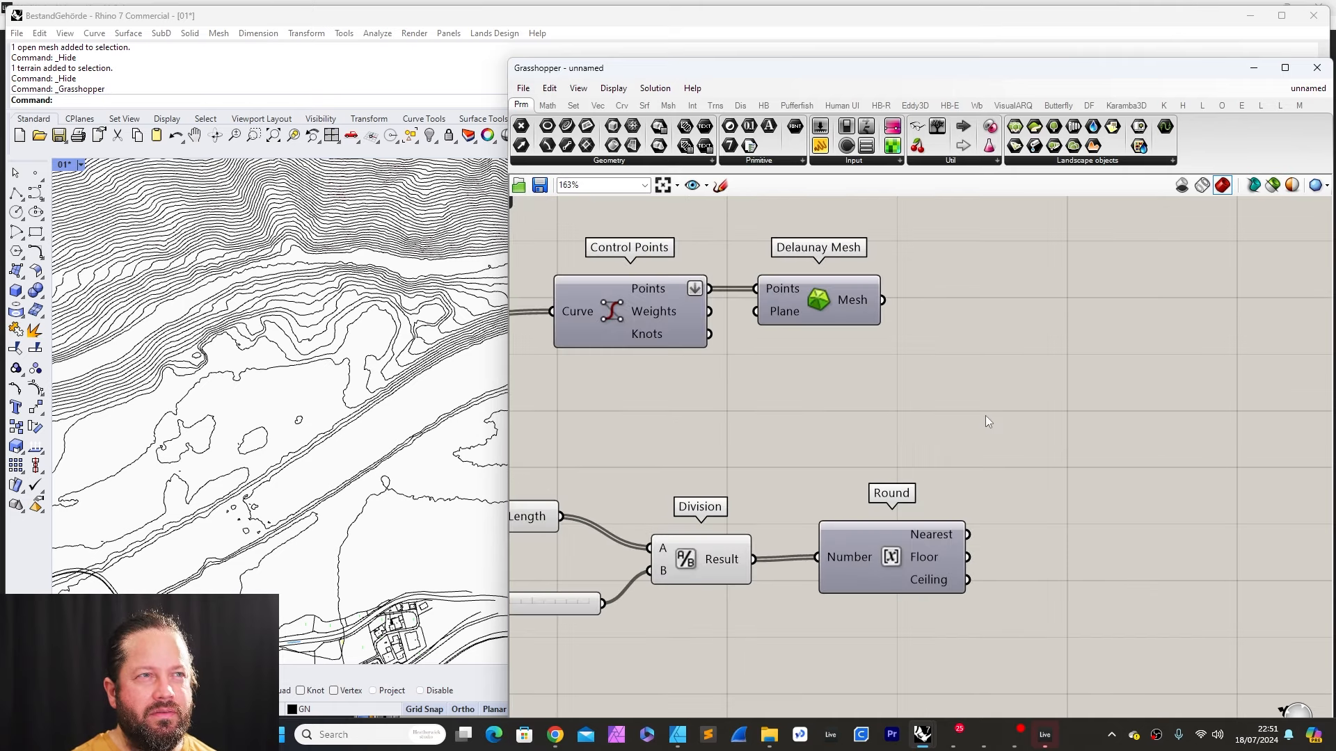
{"action": "left_click_drag", "start_coordinate": [786, 306], "coordinate": [1084, 306]}
{"action": "scroll", "coordinate": [852, 334], "scroll_direction": "down", "scroll_amount": 2}
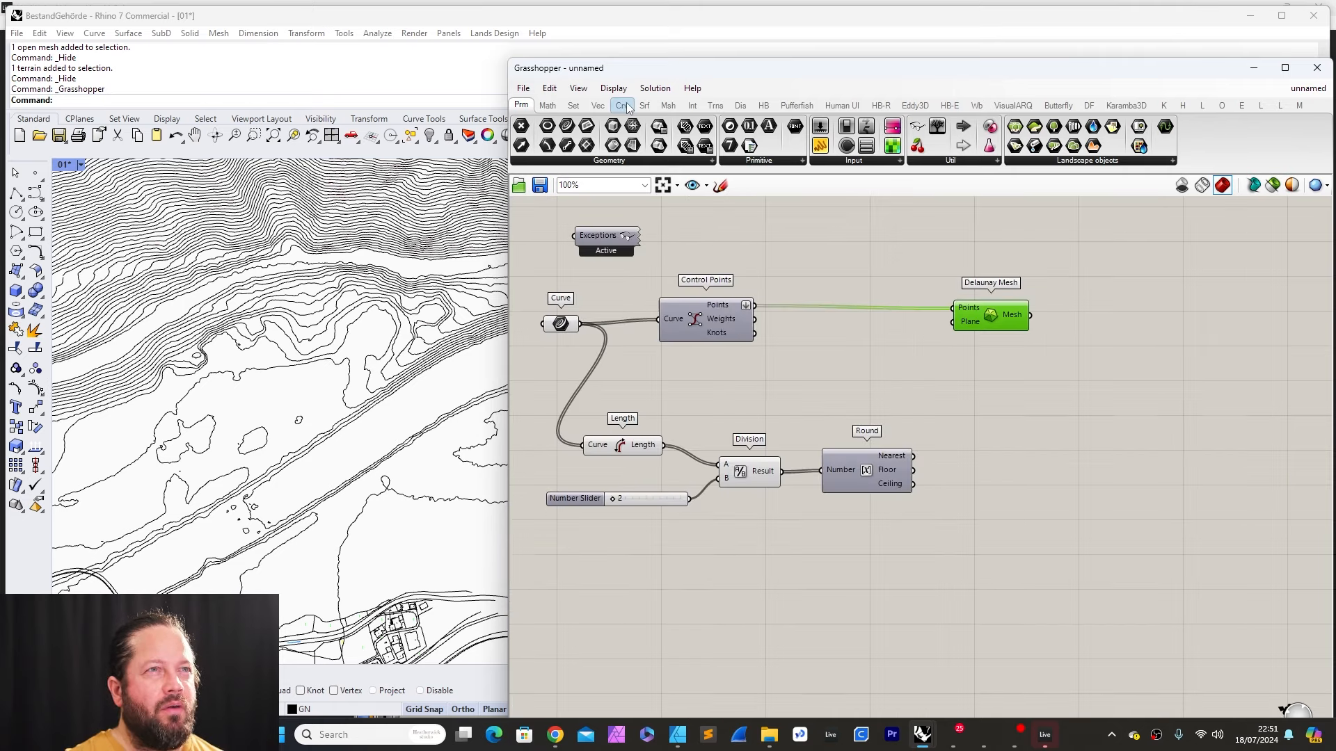
Step: Add a Divide Curve component, connect the Curve component to its Curve input and Round's Floor output to its Count input
{"action": "left_click", "coordinate": [621, 105]}
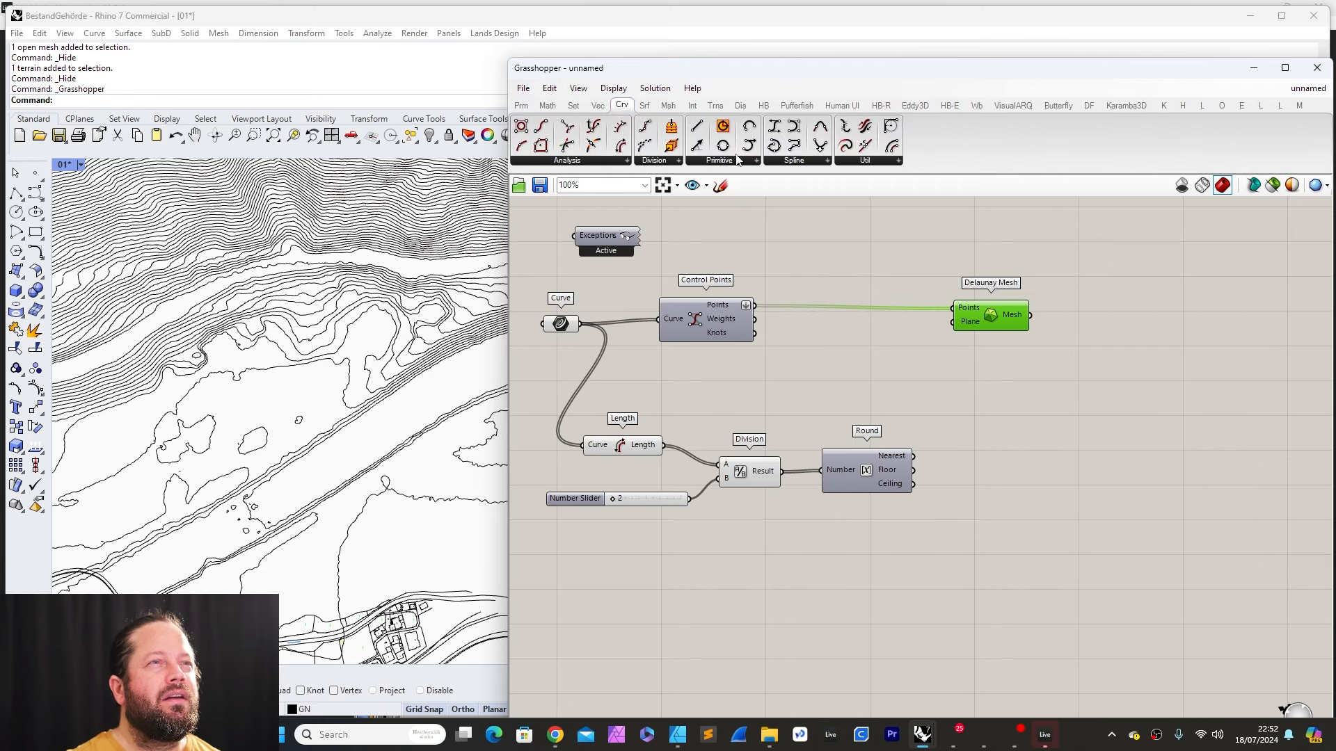
{"action": "left_click", "coordinate": [651, 162]}
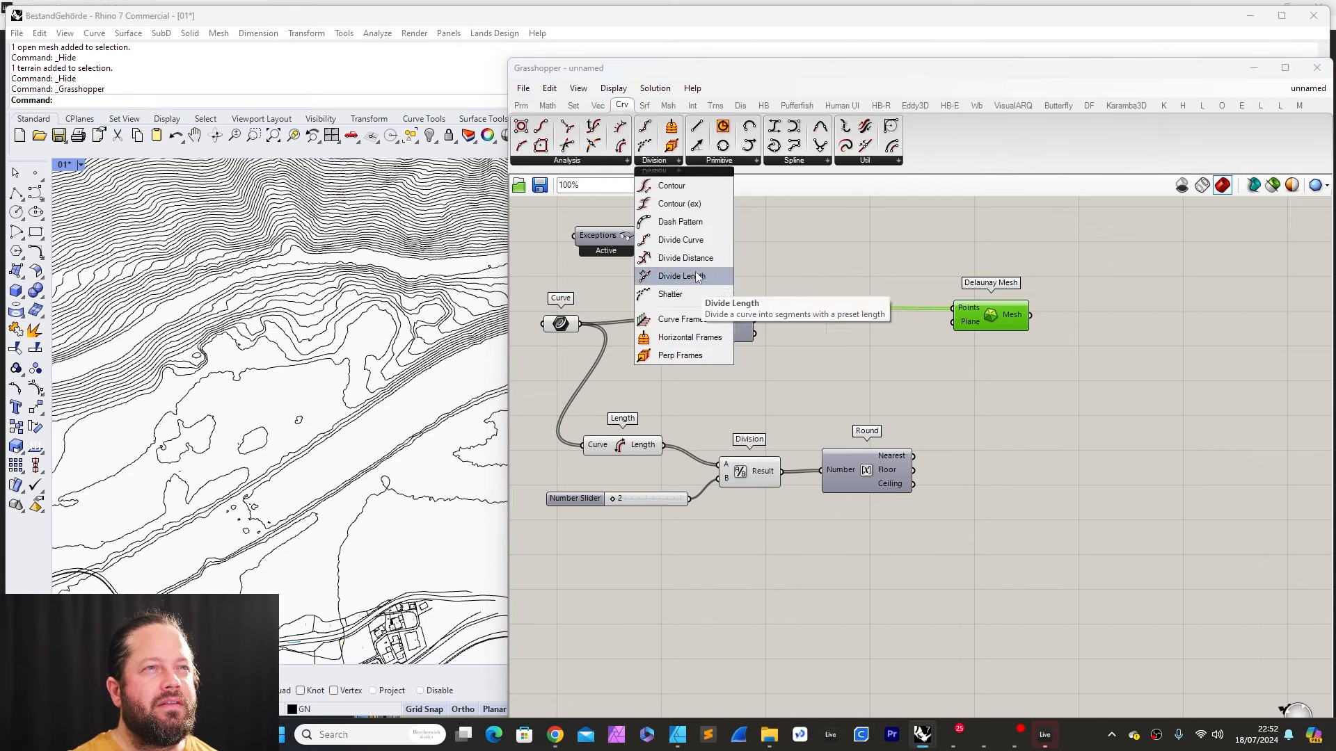
{"action": "left_click", "coordinate": [692, 240]}
{"action": "left_click", "coordinate": [1056, 482]}
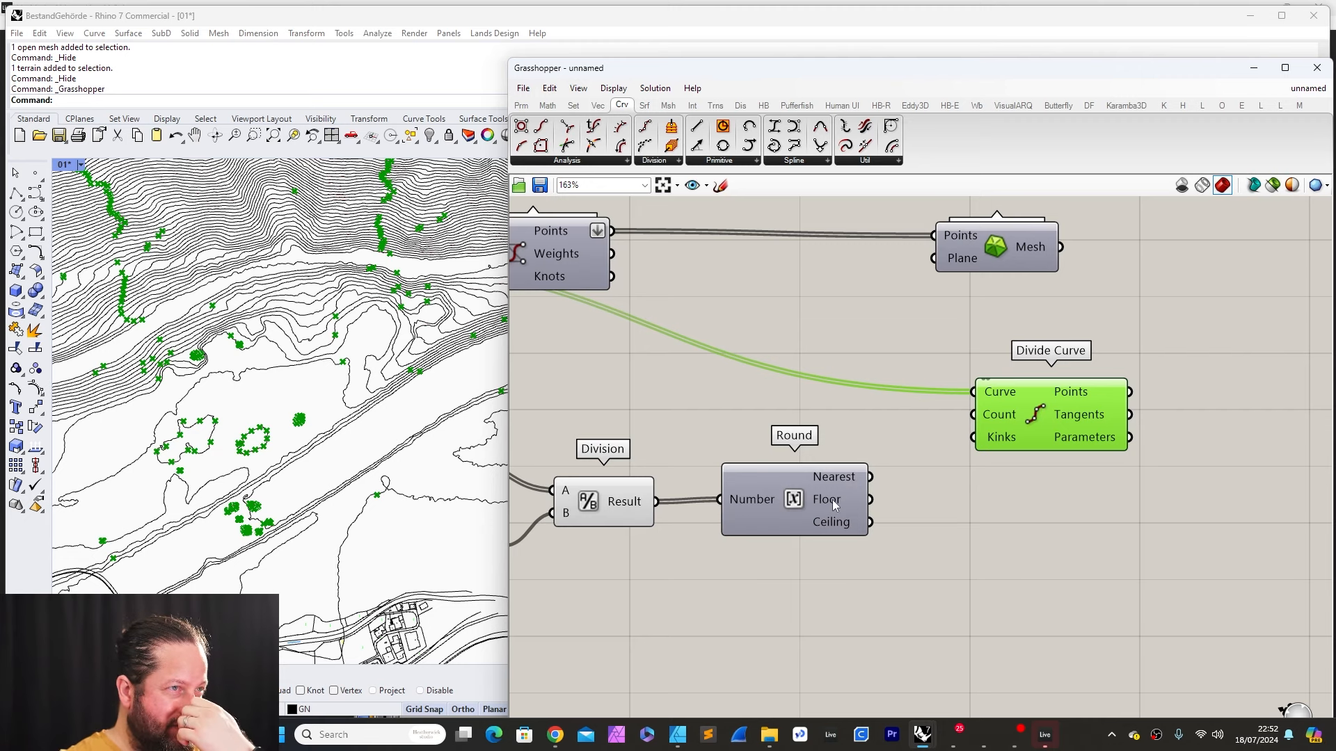
{"action": "left_click_drag", "start_coordinate": [870, 499], "coordinate": [977, 415]}
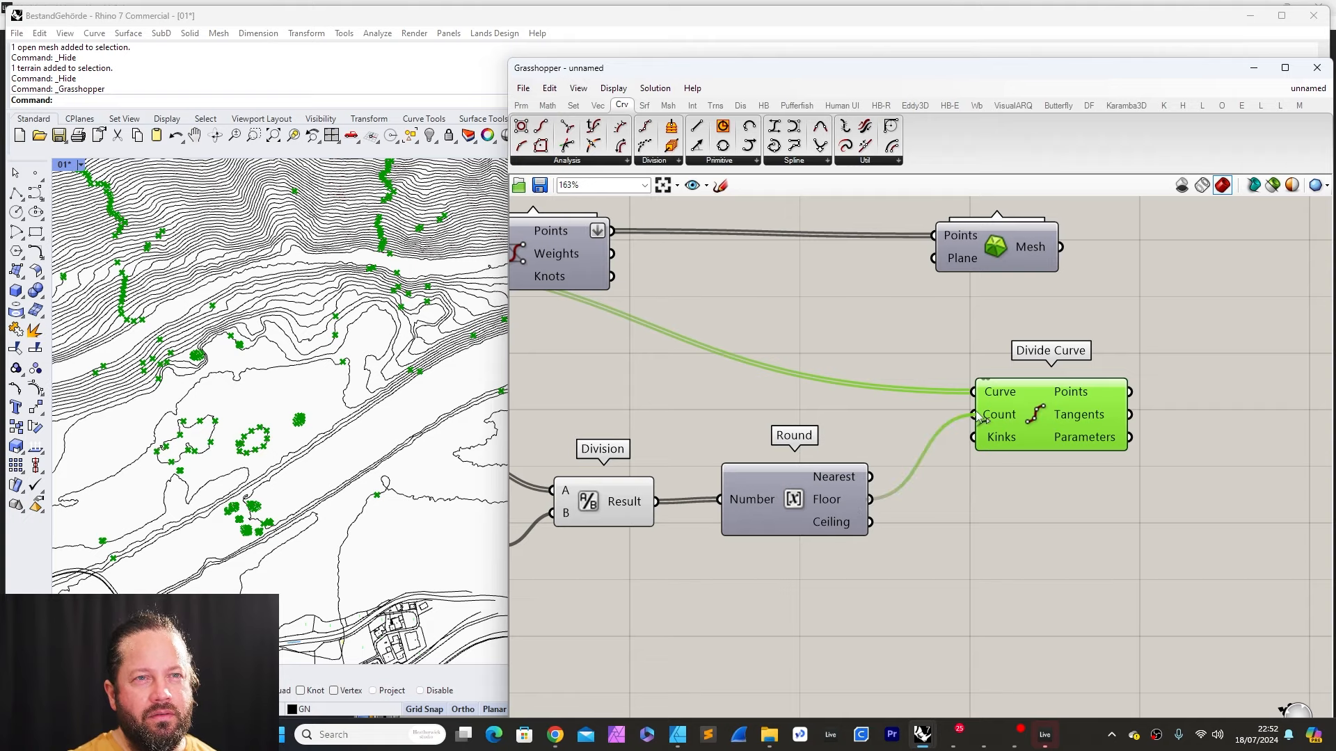
Step: Examine the spacing of the division points along the contour lines, both close up and across the whole terrain
{"action": "scroll", "coordinate": [334, 362], "scroll_direction": "up", "scroll_amount": 6}
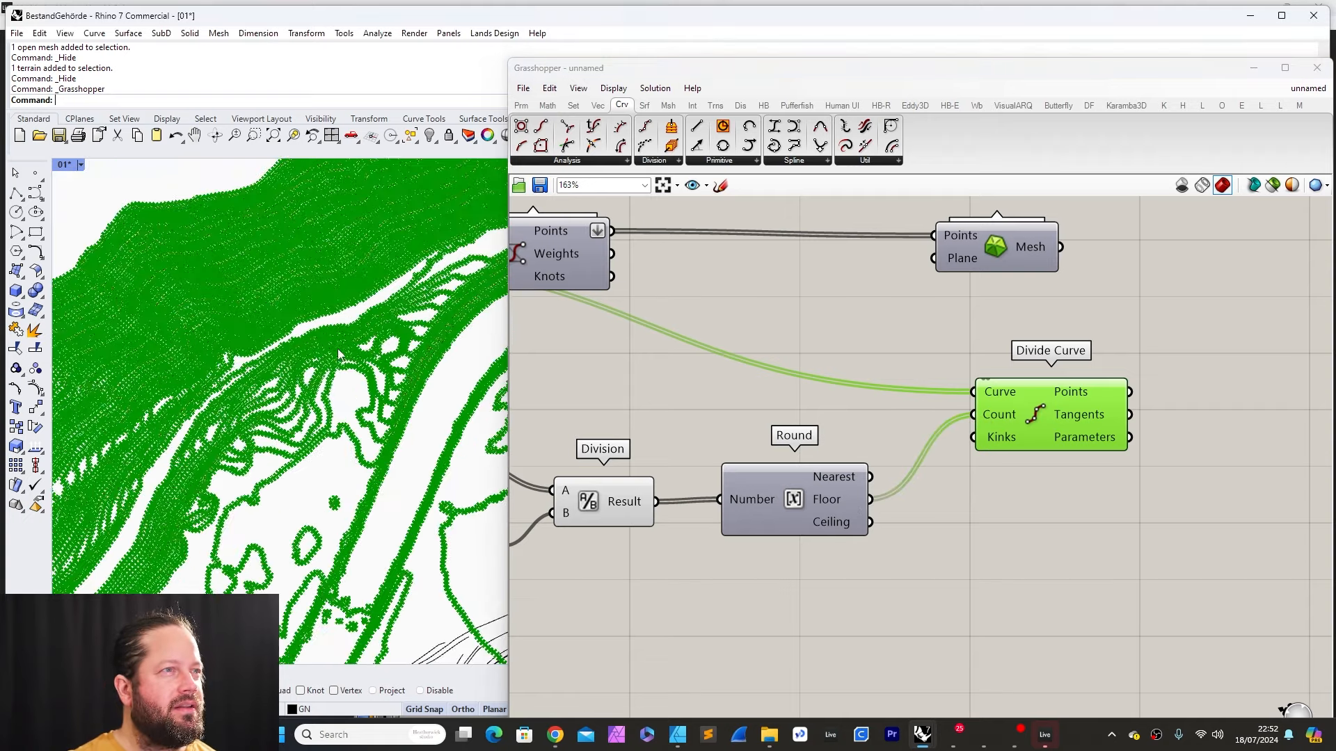
{"action": "scroll", "coordinate": [271, 387], "scroll_direction": "up", "scroll_amount": 4}
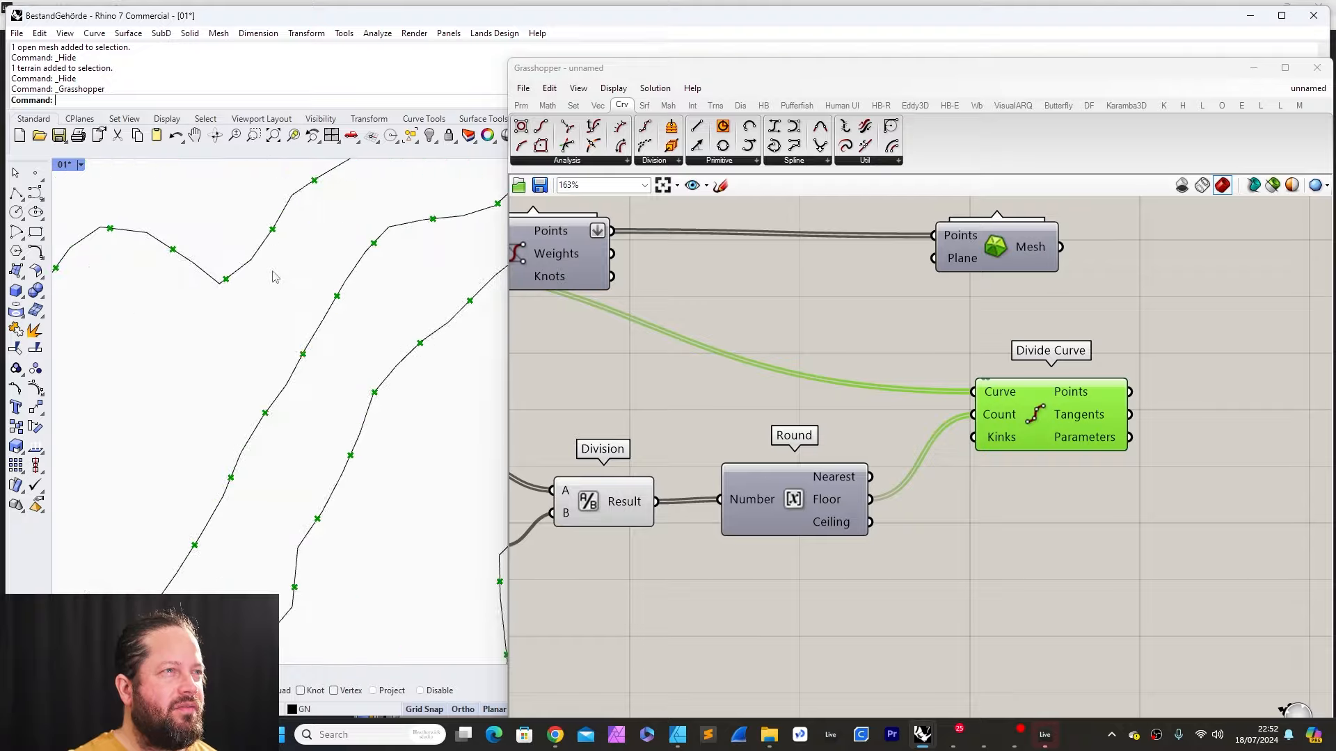
{"action": "scroll", "coordinate": [339, 400], "scroll_direction": "down", "scroll_amount": 6}
{"action": "scroll", "coordinate": [339, 399], "scroll_direction": "down", "scroll_amount": 6}
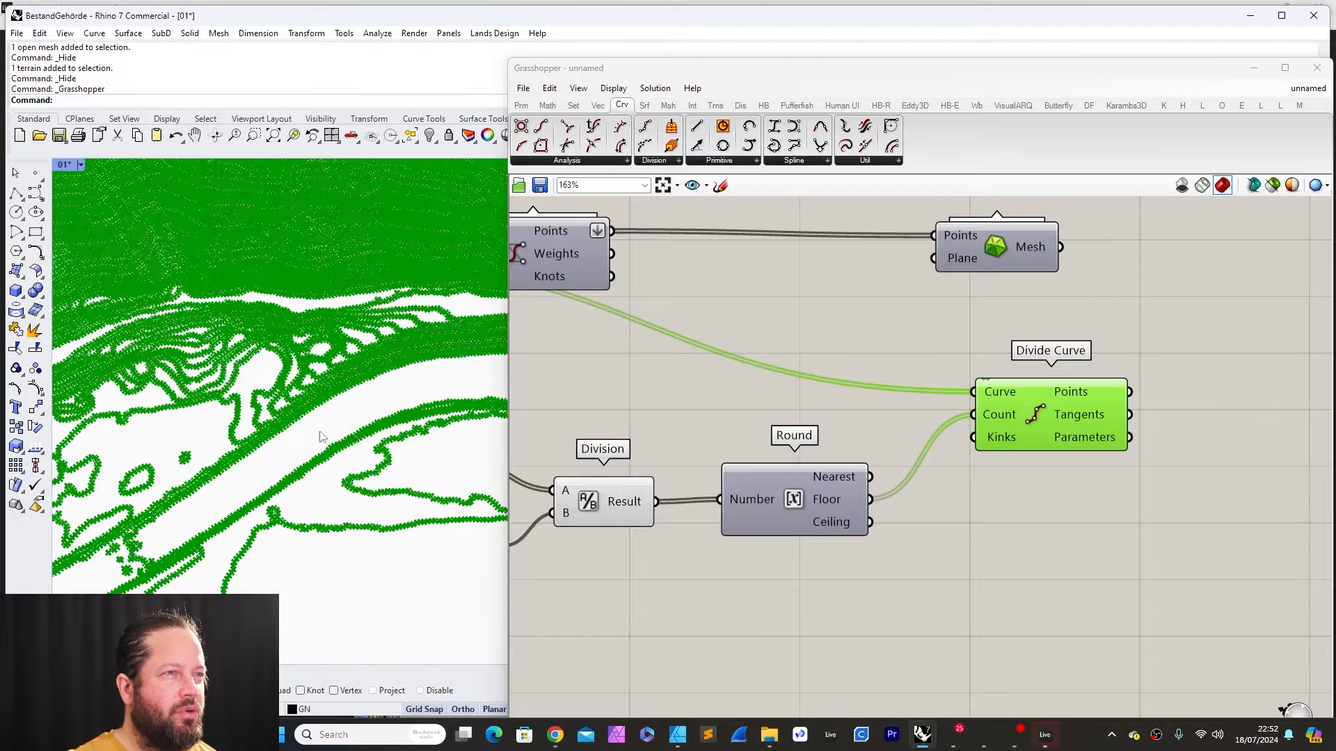
{"action": "scroll", "coordinate": [377, 451], "scroll_direction": "up", "scroll_amount": 6}
{"action": "scroll", "coordinate": [376, 451], "scroll_direction": "down", "scroll_amount": 8}
{"action": "right_click_drag", "start_coordinate": [253, 444], "coordinate": [340, 378]}
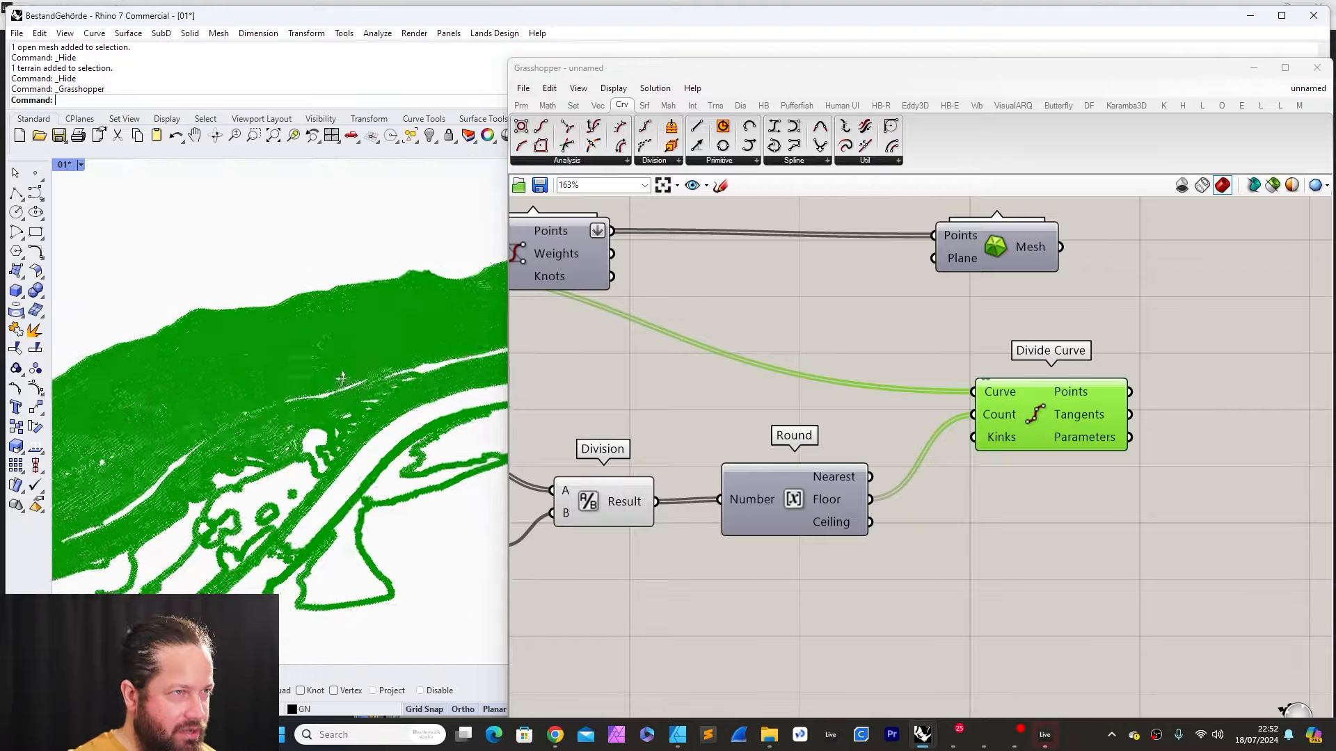
Step: Duplicate the Delaunay Mesh component and connect Divide Curve's flattened Points output to the copy's Points input
{"action": "left_click_drag", "start_coordinate": [910, 360], "coordinate": [987, 333]}
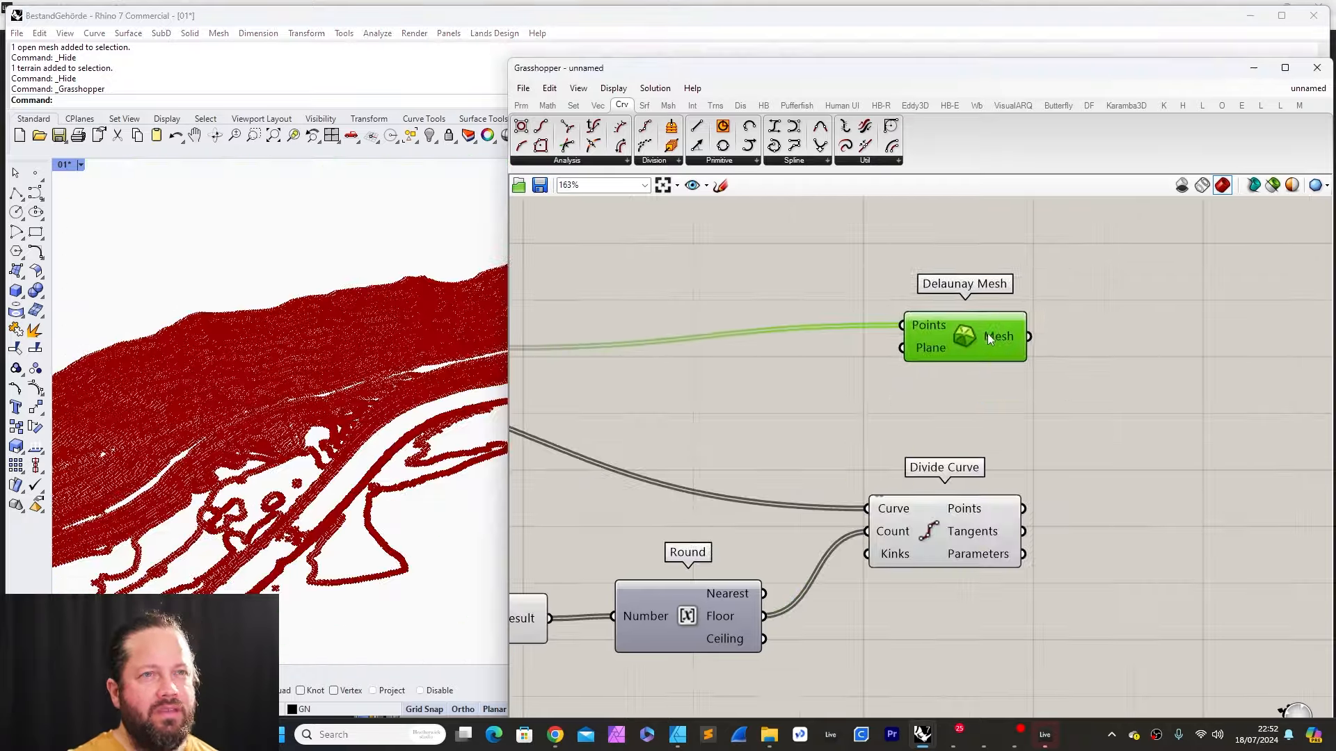
{"action": "left_click", "coordinate": [1066, 408]}
{"action": "left_click", "coordinate": [973, 334]}
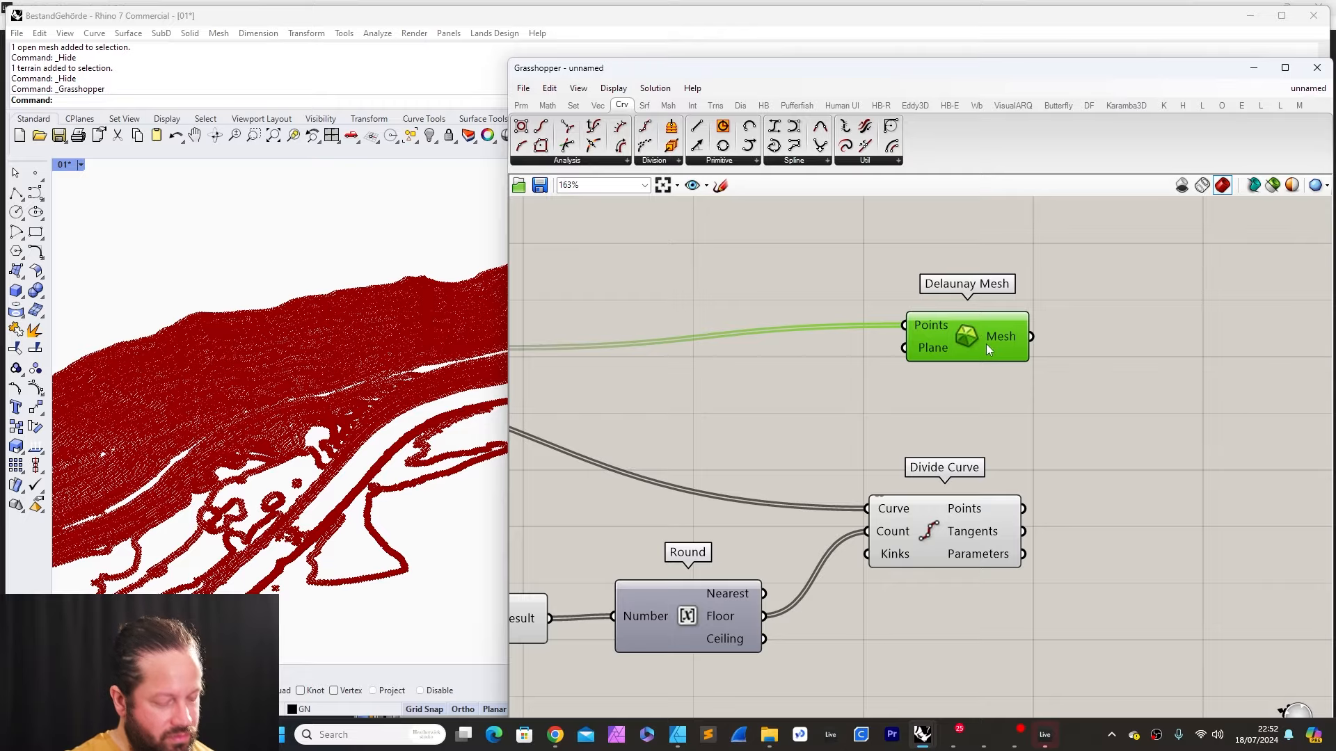
{"action": "key", "text": "Delete"}
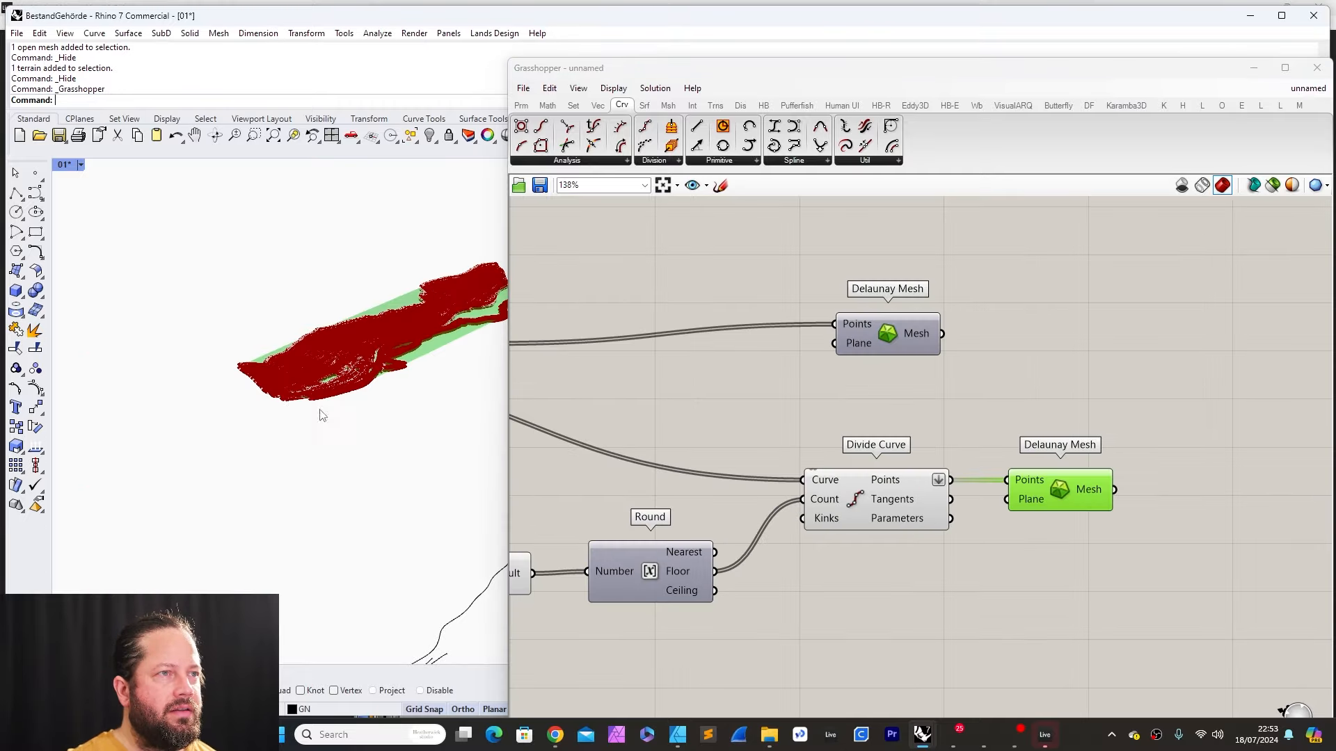
Step: Examine the mesh built from the division points and move the Control Points branch's Delaunay Mesh farther out of the way
{"action": "scroll", "coordinate": [324, 397], "scroll_direction": "up", "scroll_amount": 5}
{"action": "scroll", "coordinate": [330, 377], "scroll_direction": "up", "scroll_amount": 10}
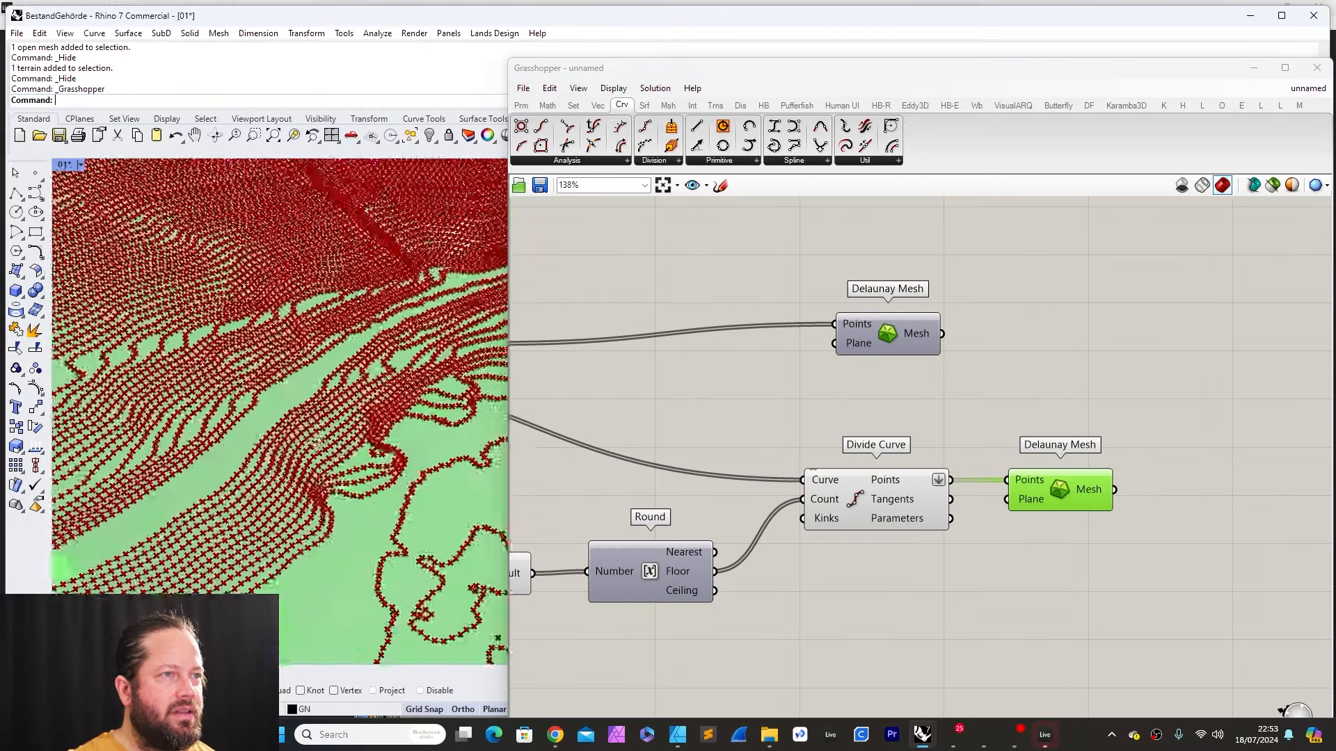
{"action": "scroll", "coordinate": [202, 431], "scroll_direction": "down", "scroll_amount": 8}
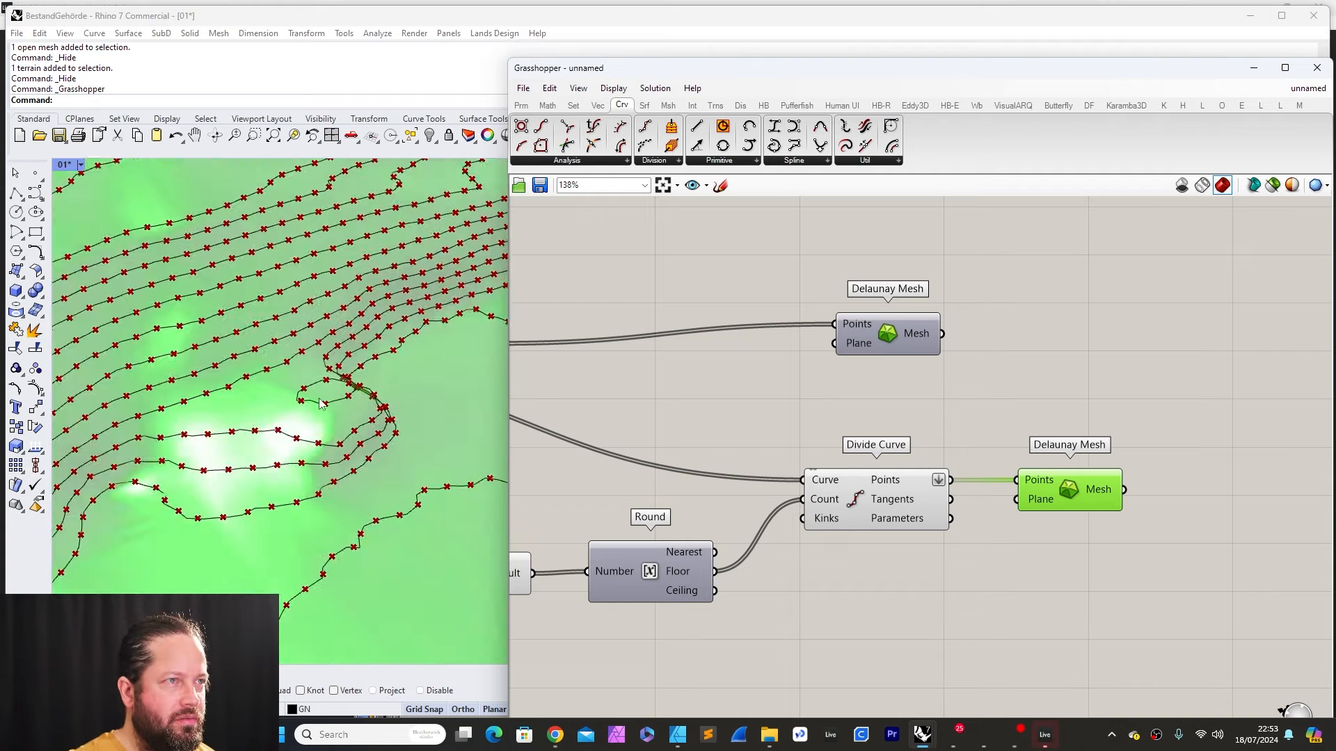
{"action": "scroll", "coordinate": [333, 318], "scroll_direction": "up", "scroll_amount": 8}
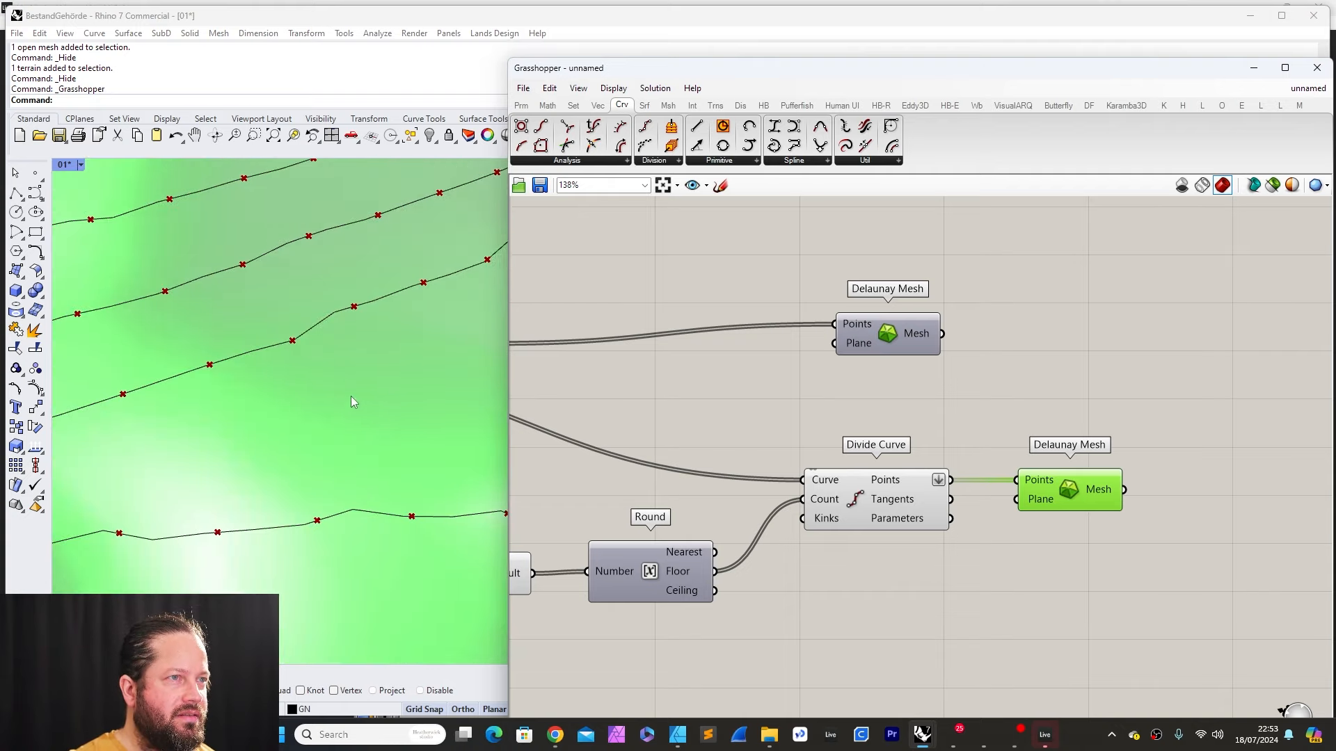
{"action": "left_click_drag", "start_coordinate": [891, 340], "coordinate": [942, 307]}
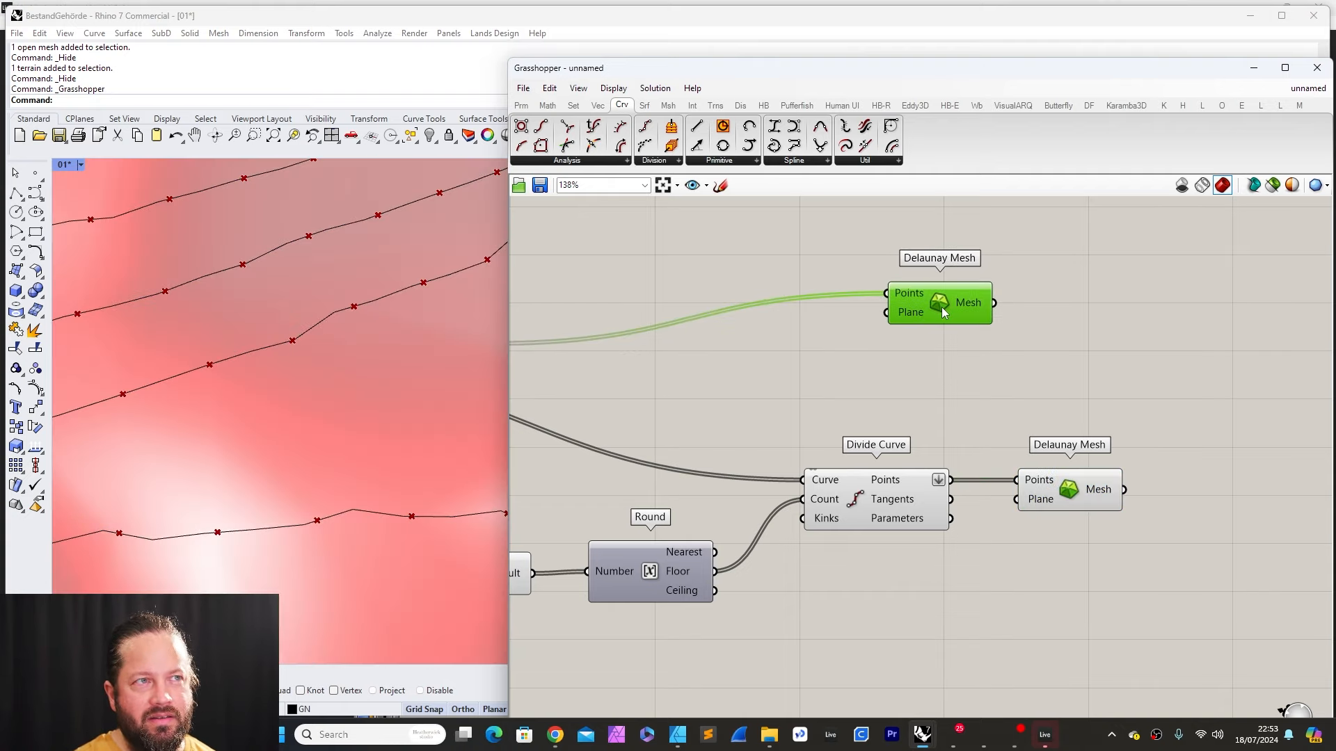
Step: Slightly increase the number slider that divides the curve lengths to space the division points farther apart
{"action": "scroll", "coordinate": [381, 311], "scroll_direction": "down", "scroll_amount": 5}
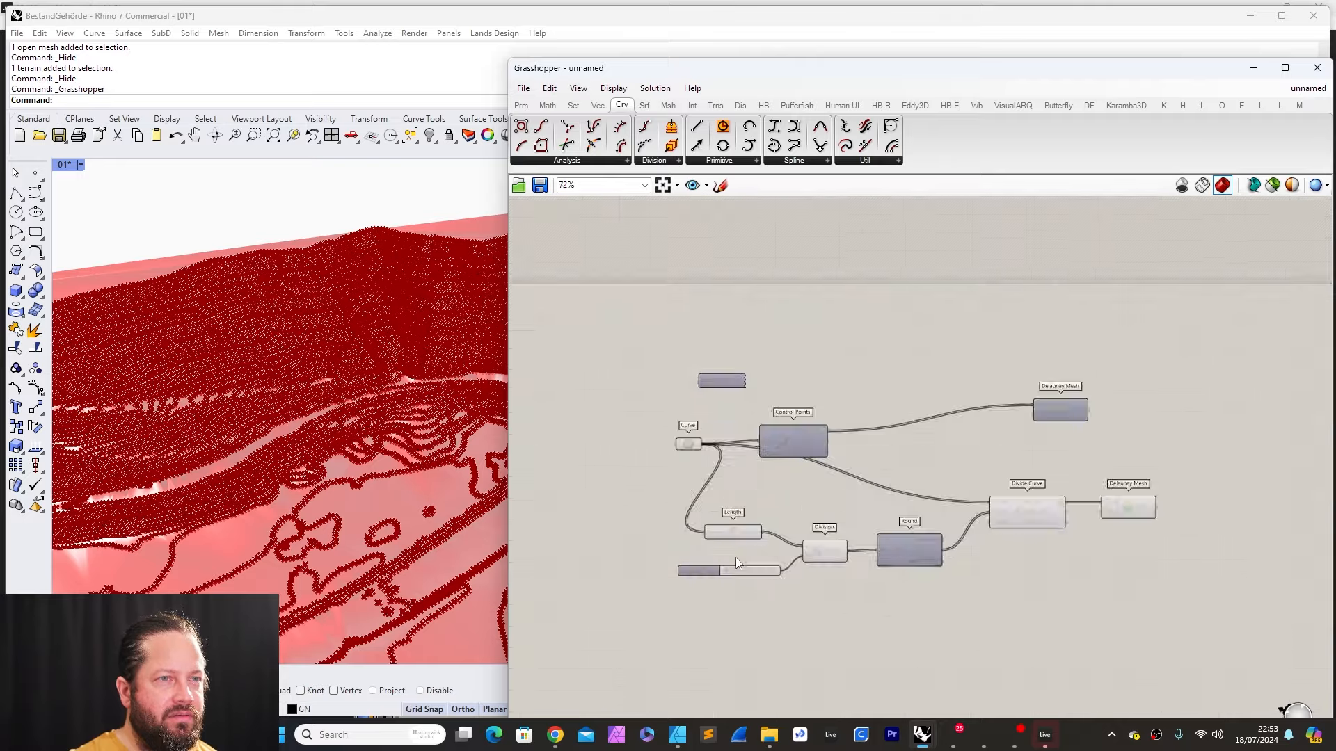
{"action": "scroll", "coordinate": [736, 557], "scroll_direction": "up", "scroll_amount": 5}
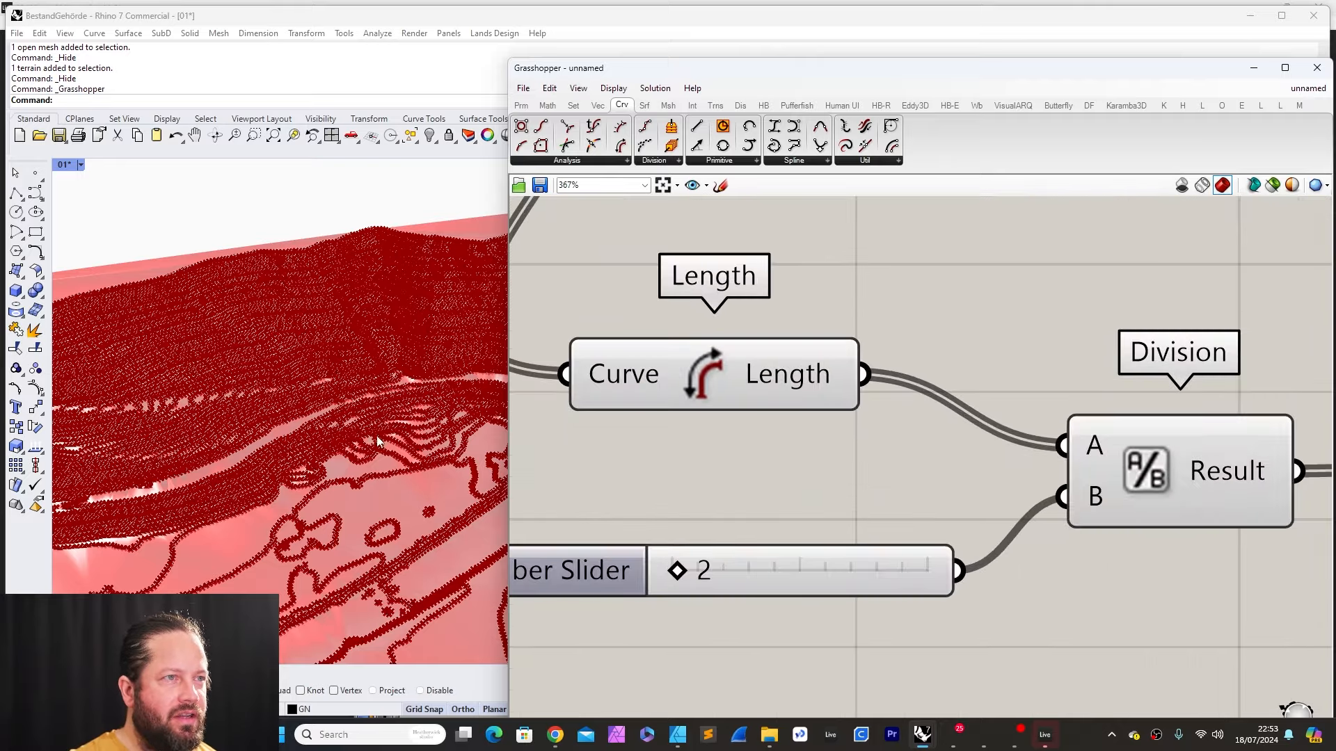
{"action": "mouse_move", "coordinate": [377, 442]}
{"action": "right_mouse_down"}
{"action": "mouse_move", "coordinate": [408, 561]}
{"action": "mouse_move", "coordinate": [395, 446]}
{"action": "right_mouse_up"}
{"action": "scroll", "coordinate": [396, 440], "scroll_direction": "up", "scroll_amount": 10}
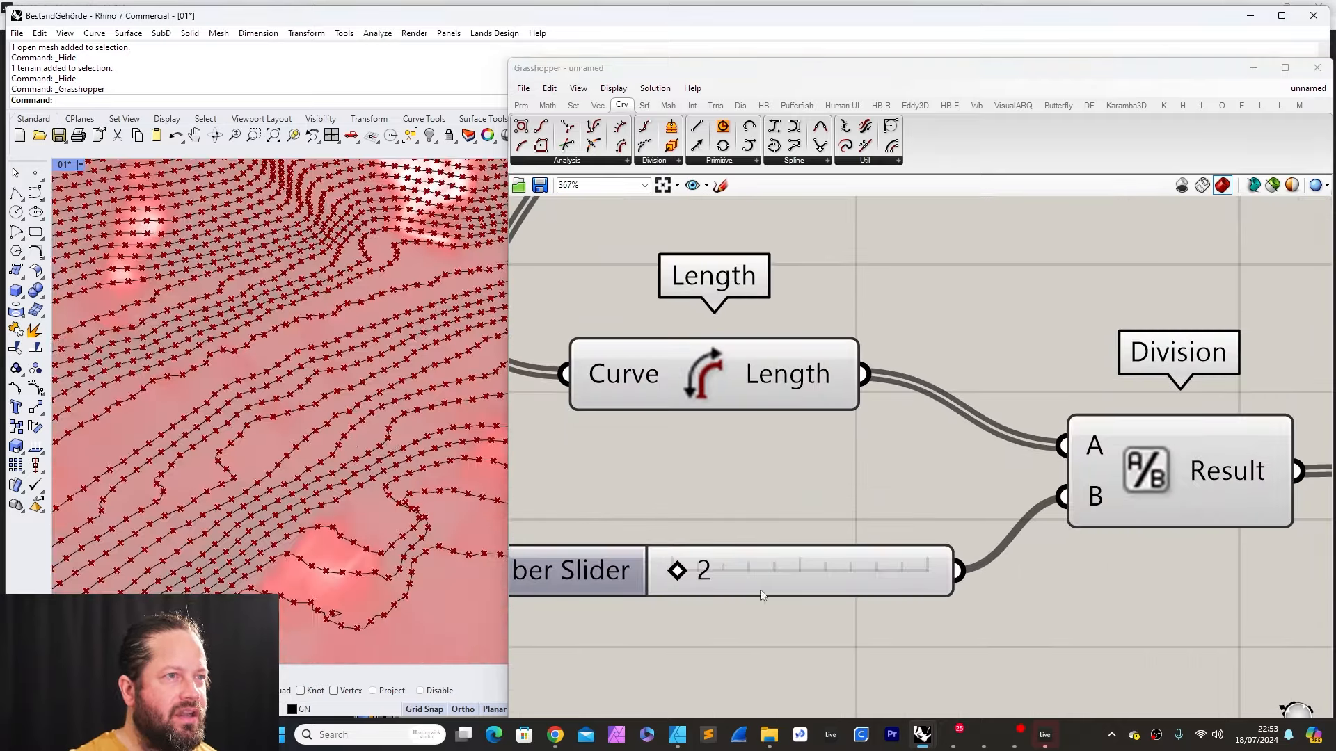
{"action": "mouse_move", "coordinate": [676, 571]}
{"action": "left_mouse_down"}
{"action": "mouse_move", "coordinate": [736, 569]}
{"action": "mouse_move", "coordinate": [691, 569]}
{"action": "left_mouse_up"}
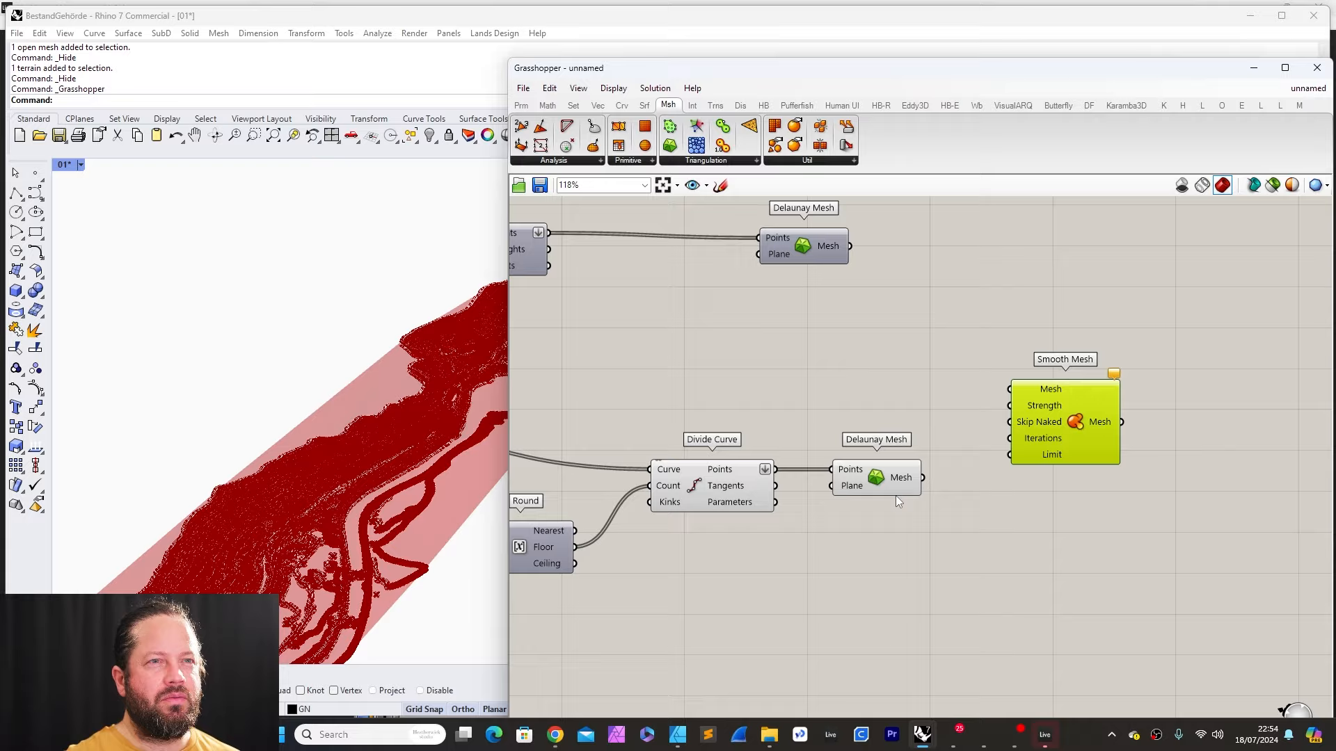
Step: Connect the Divide Curve branch's Delaunay Mesh to the Smooth Mesh component's Mesh input and hide the upstream components' previews
{"action": "scroll", "coordinate": [984, 457], "scroll_direction": "down", "scroll_amount": 5}
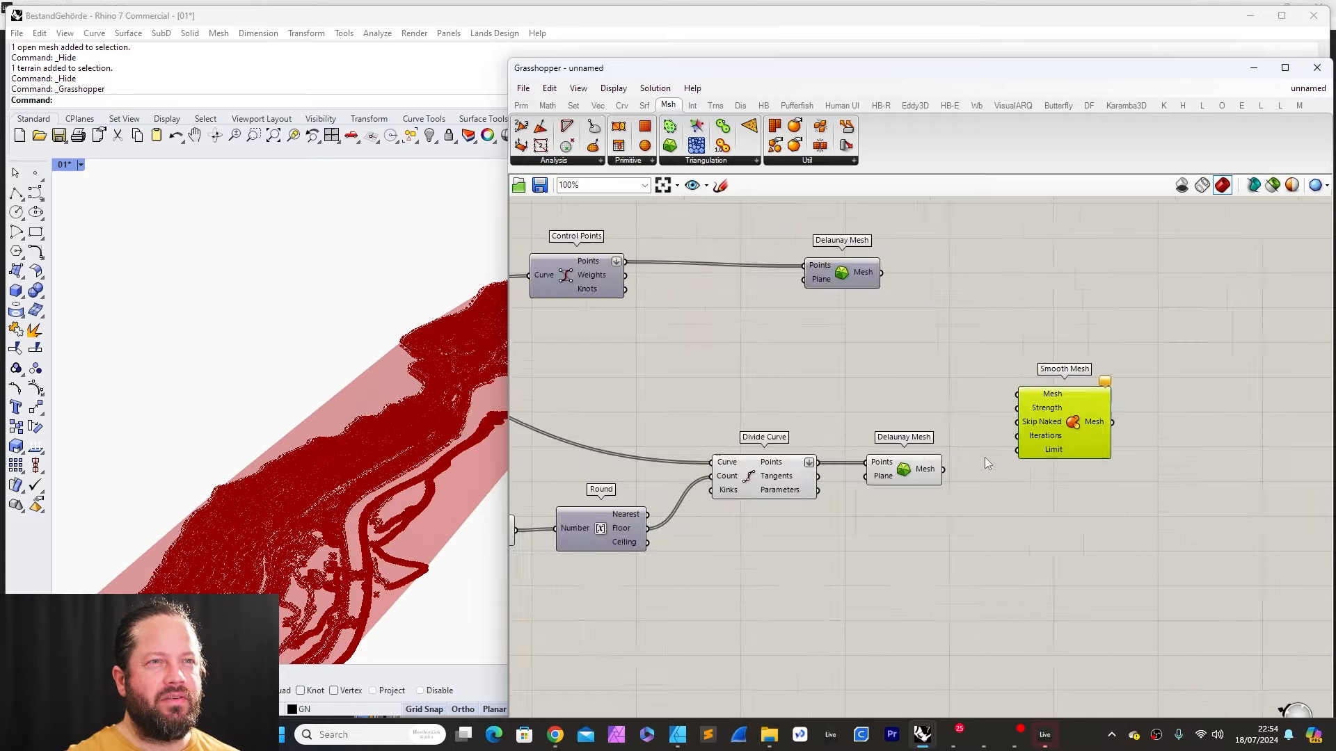
{"action": "scroll", "coordinate": [672, 505], "scroll_direction": "up", "scroll_amount": 8}
{"action": "scroll", "coordinate": [713, 488], "scroll_direction": "down", "scroll_amount": 3}
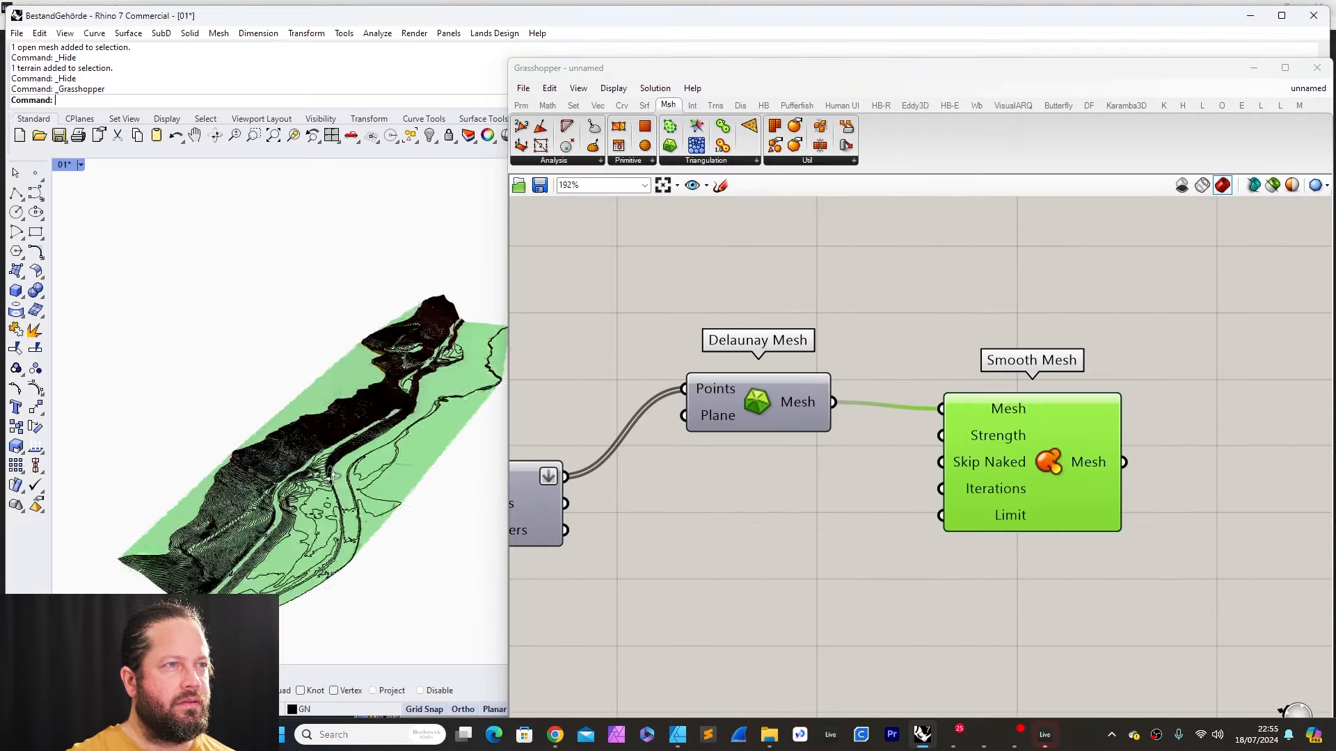
Step: Examine the smoothed terrain mesh from several angles, including its outer edges and the steep slopes
{"action": "right_click_drag", "start_coordinate": [333, 390], "coordinate": [366, 367]}
{"action": "scroll", "coordinate": [366, 367], "scroll_direction": "up", "scroll_amount": 4}
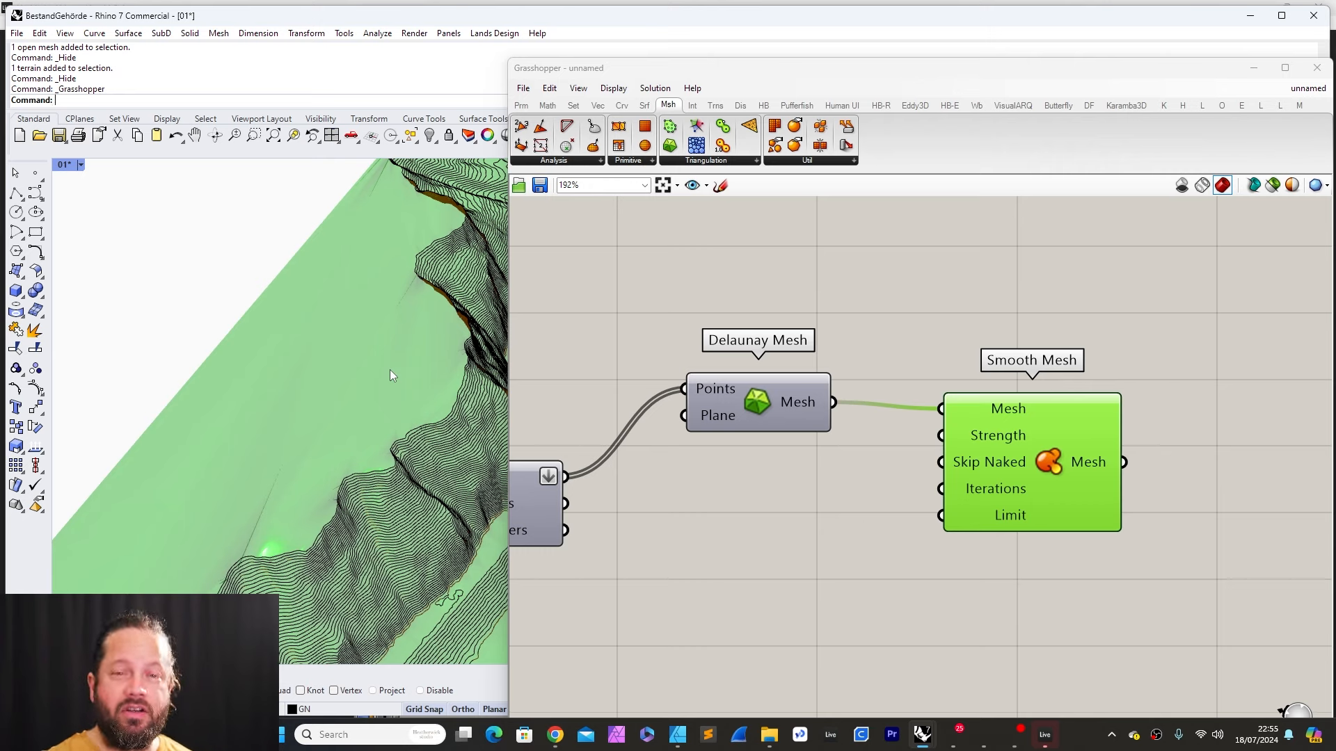
{"action": "scroll", "coordinate": [333, 424], "scroll_direction": "down", "scroll_amount": 5}
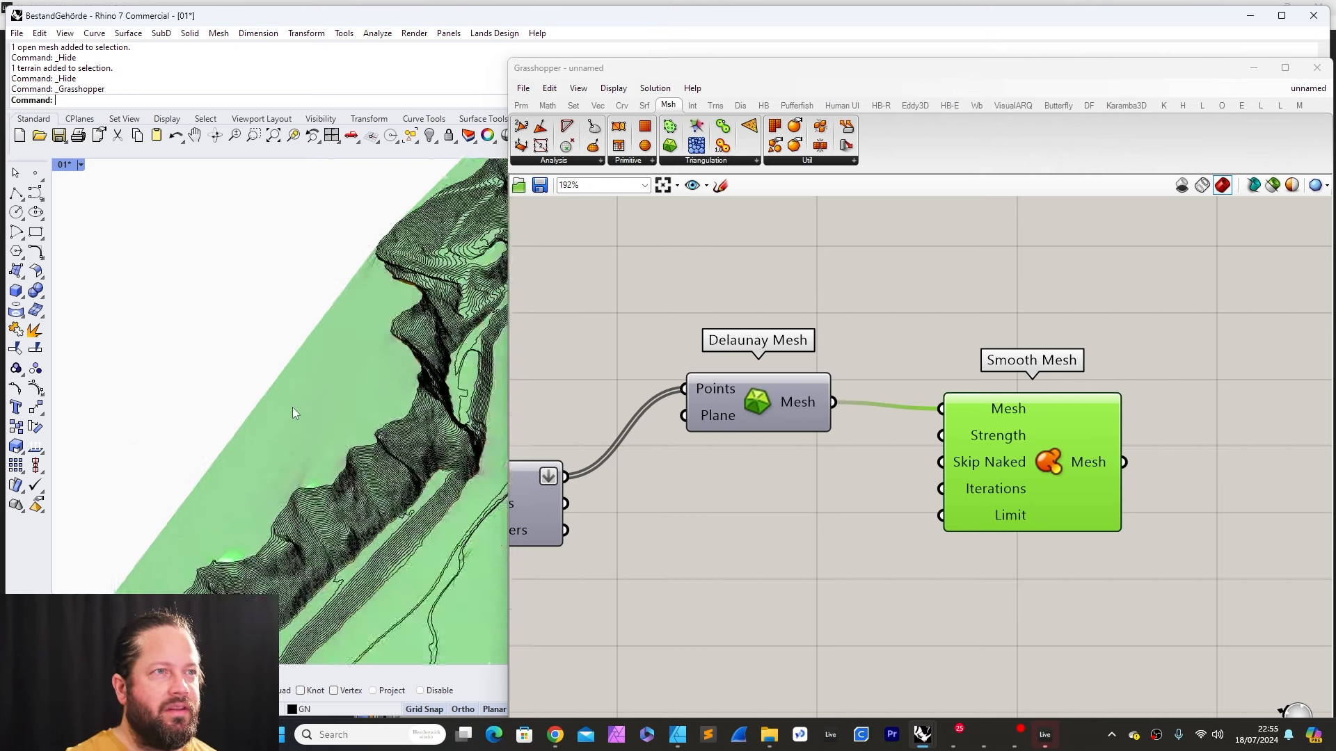
{"action": "right_click_drag", "start_coordinate": [332, 430], "coordinate": [370, 515]}
{"action": "scroll", "coordinate": [297, 432], "scroll_direction": "up", "scroll_amount": 3}
{"action": "scroll", "coordinate": [317, 489], "scroll_direction": "down", "scroll_amount": 6}
{"action": "scroll", "coordinate": [378, 502], "scroll_direction": "up", "scroll_amount": 6}
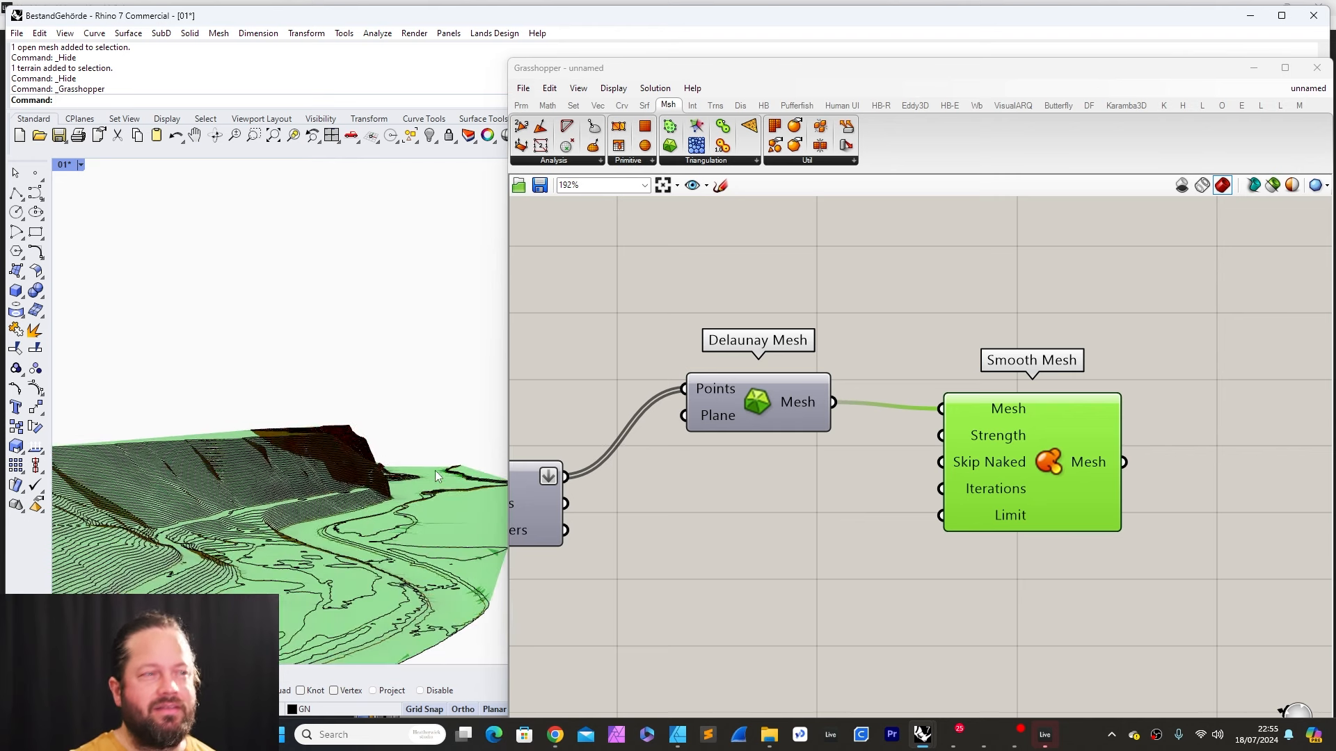